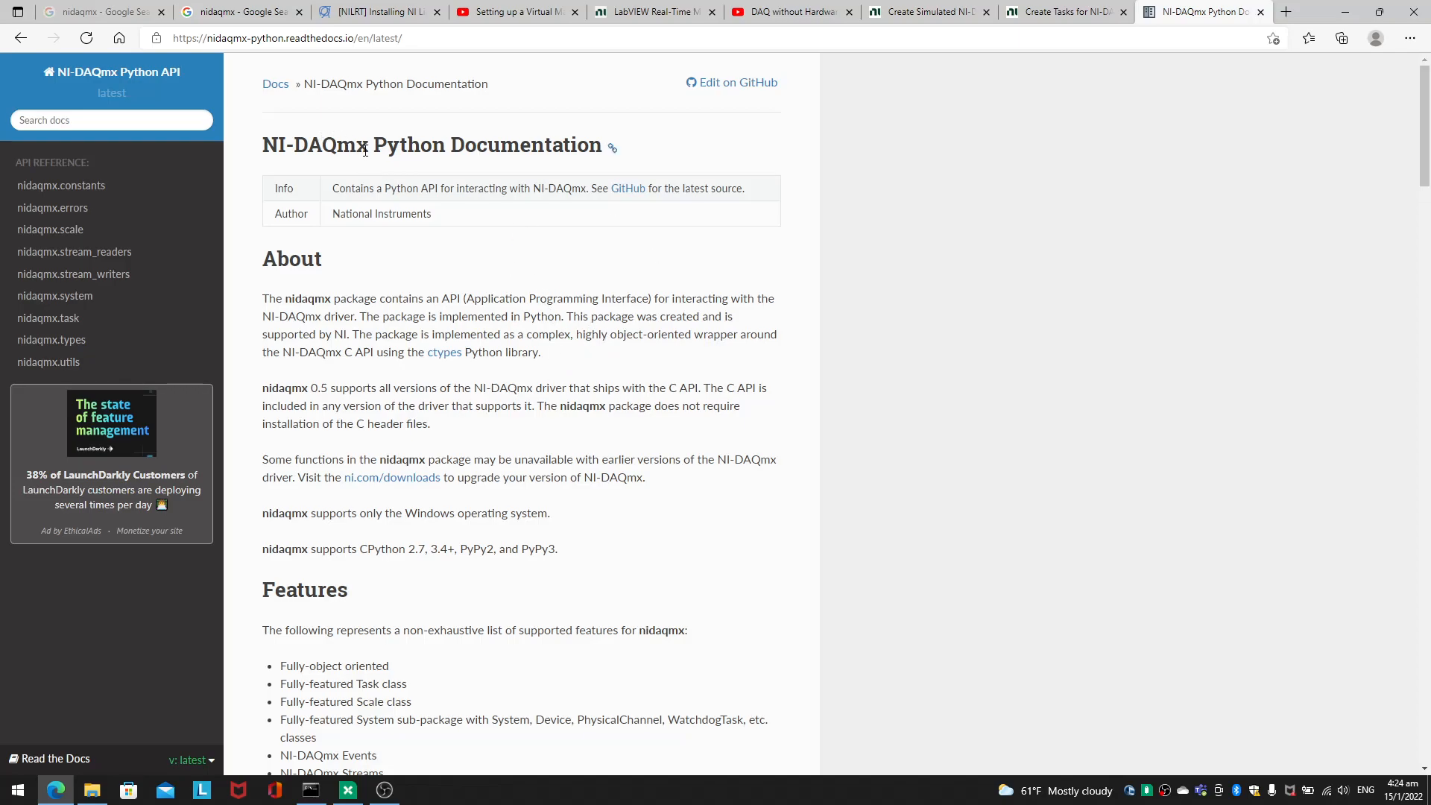
# Step: Review the NI-DAQmx Python documentation's package description, supported features, installation commands and Task usage examples
pyautogui.moveTo(368, 149); pyautogui.dragTo(279, 147)
pyautogui.click(441, 236)
pyautogui.moveTo(387, 187); pyautogui.dragTo(437, 190)
pyautogui.tripleClick(432, 217)
pyautogui.click(458, 257)
pyautogui.scroll(-6, 451, 358)
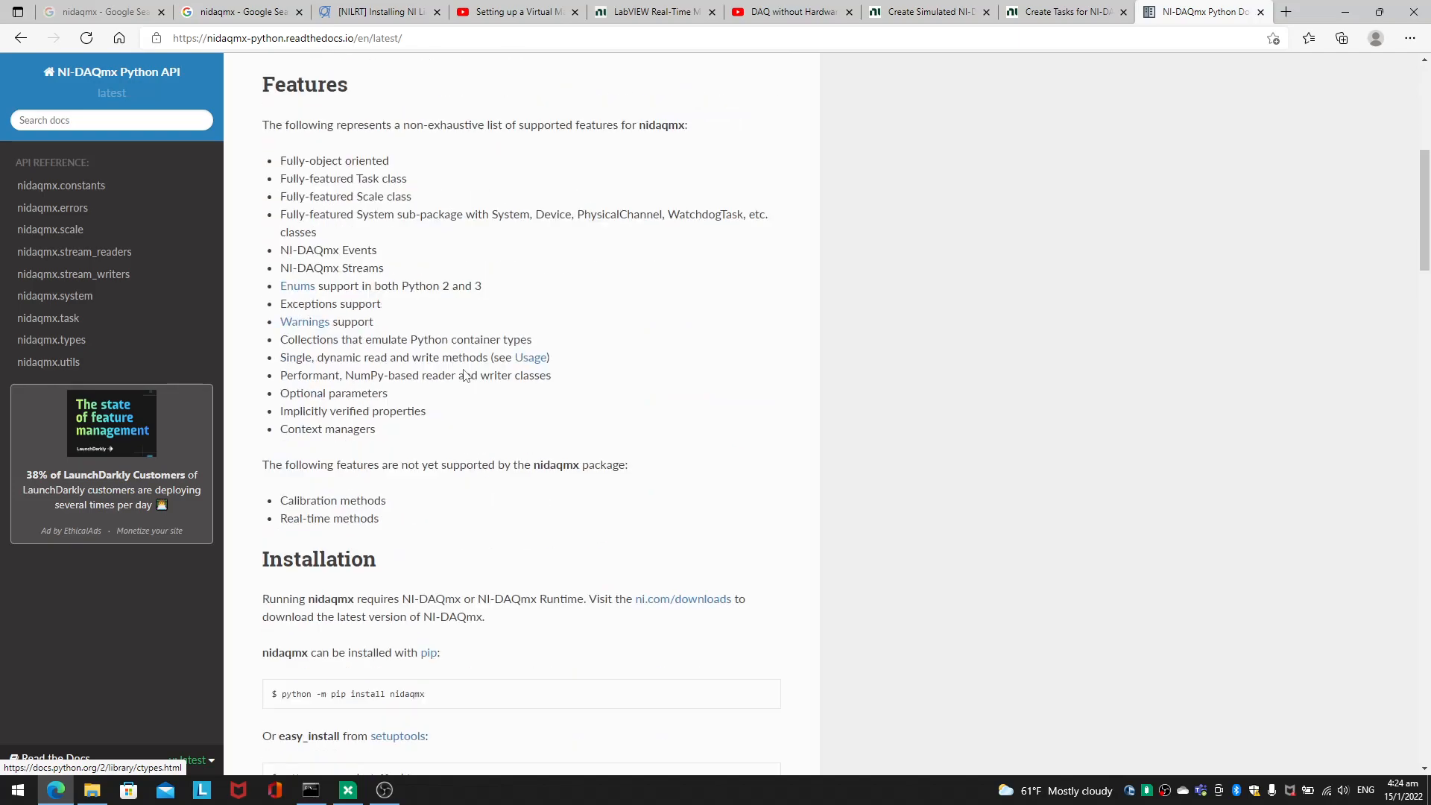
pyautogui.scroll(-5, 507, 396)
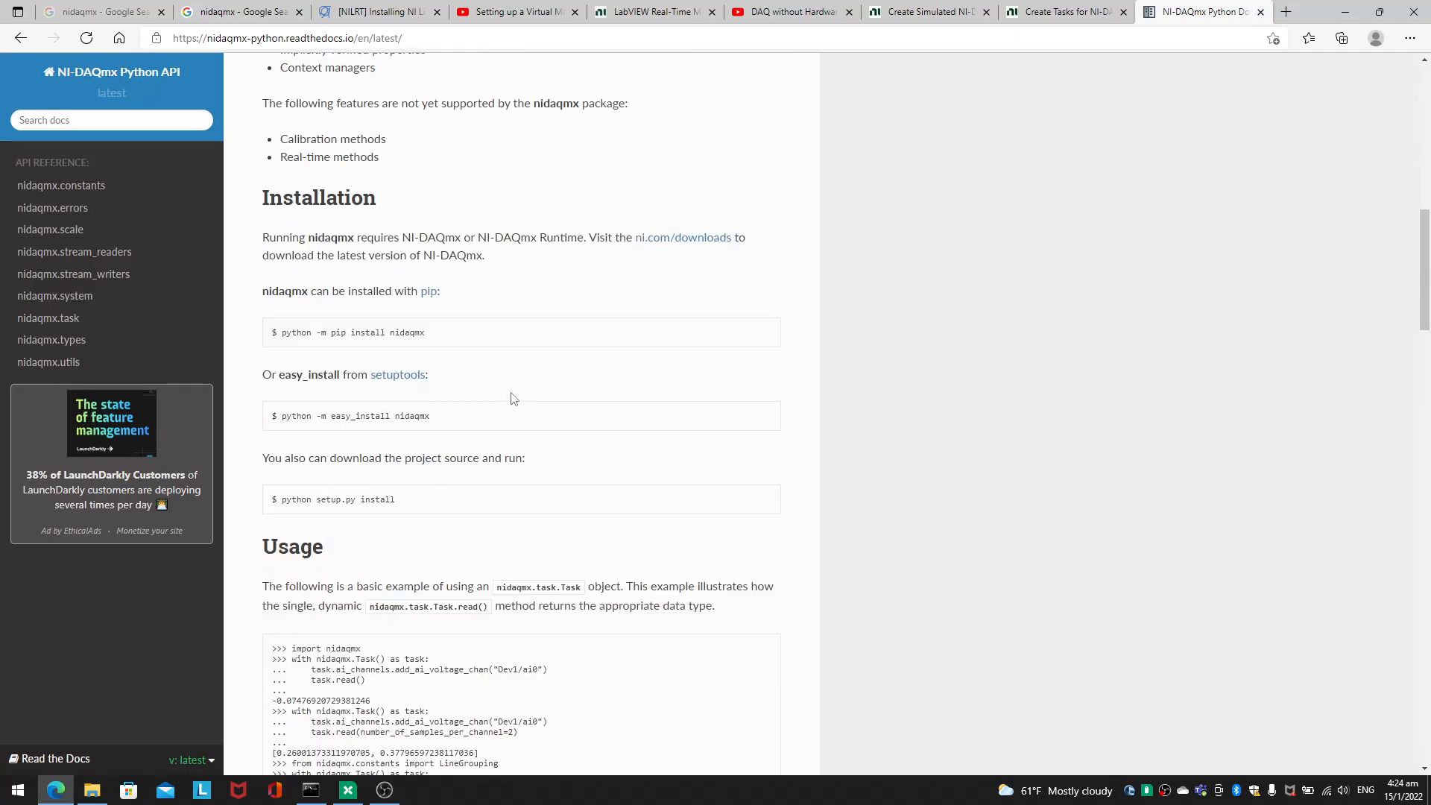
pyautogui.moveTo(578, 528); pyautogui.dragTo(655, 145)
pyautogui.click(650, 149)
pyautogui.scroll(-5, 514, 373)
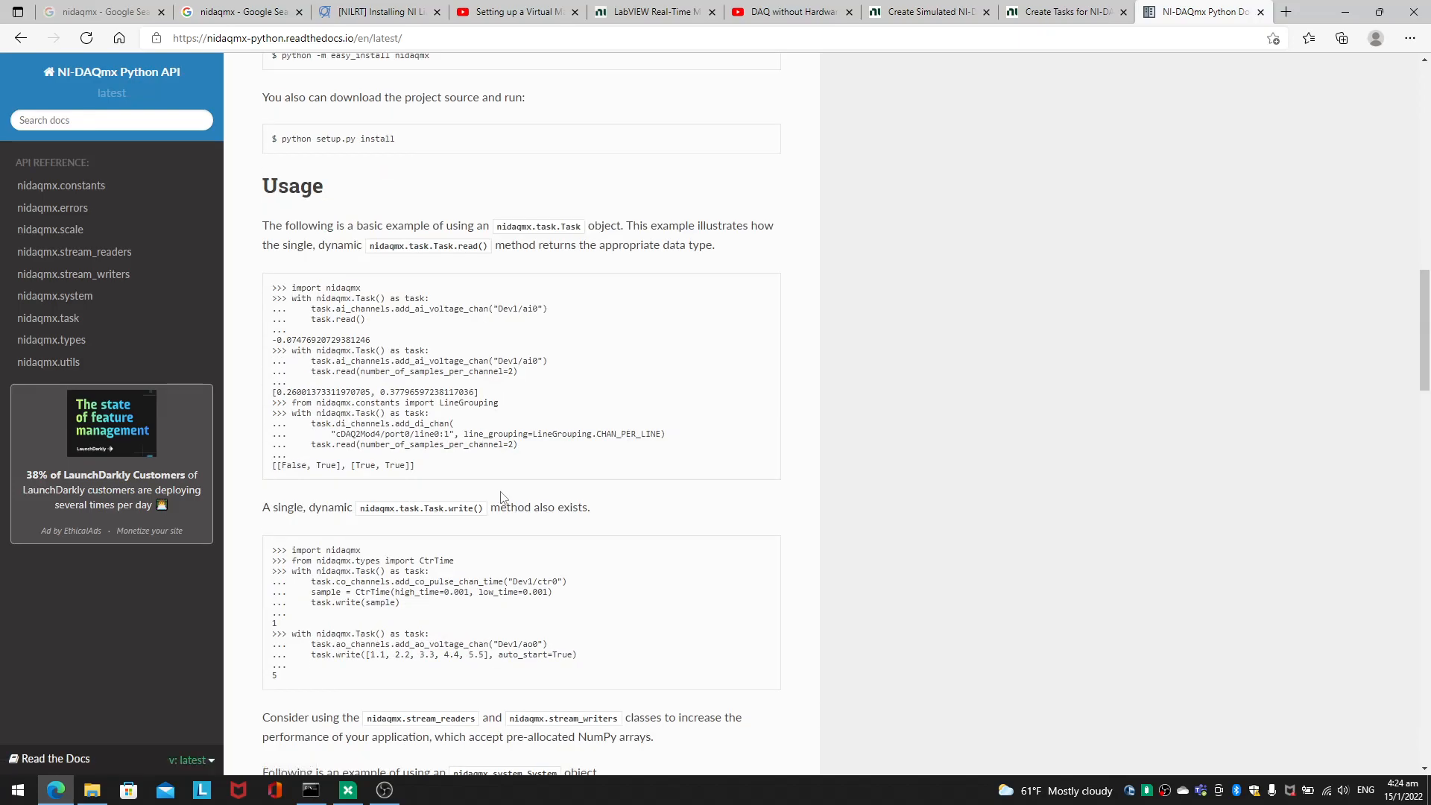
pyautogui.scroll(4, 498, 423)
pyautogui.moveTo(408, 246); pyautogui.dragTo(513, 662)
pyautogui.click(513, 662)
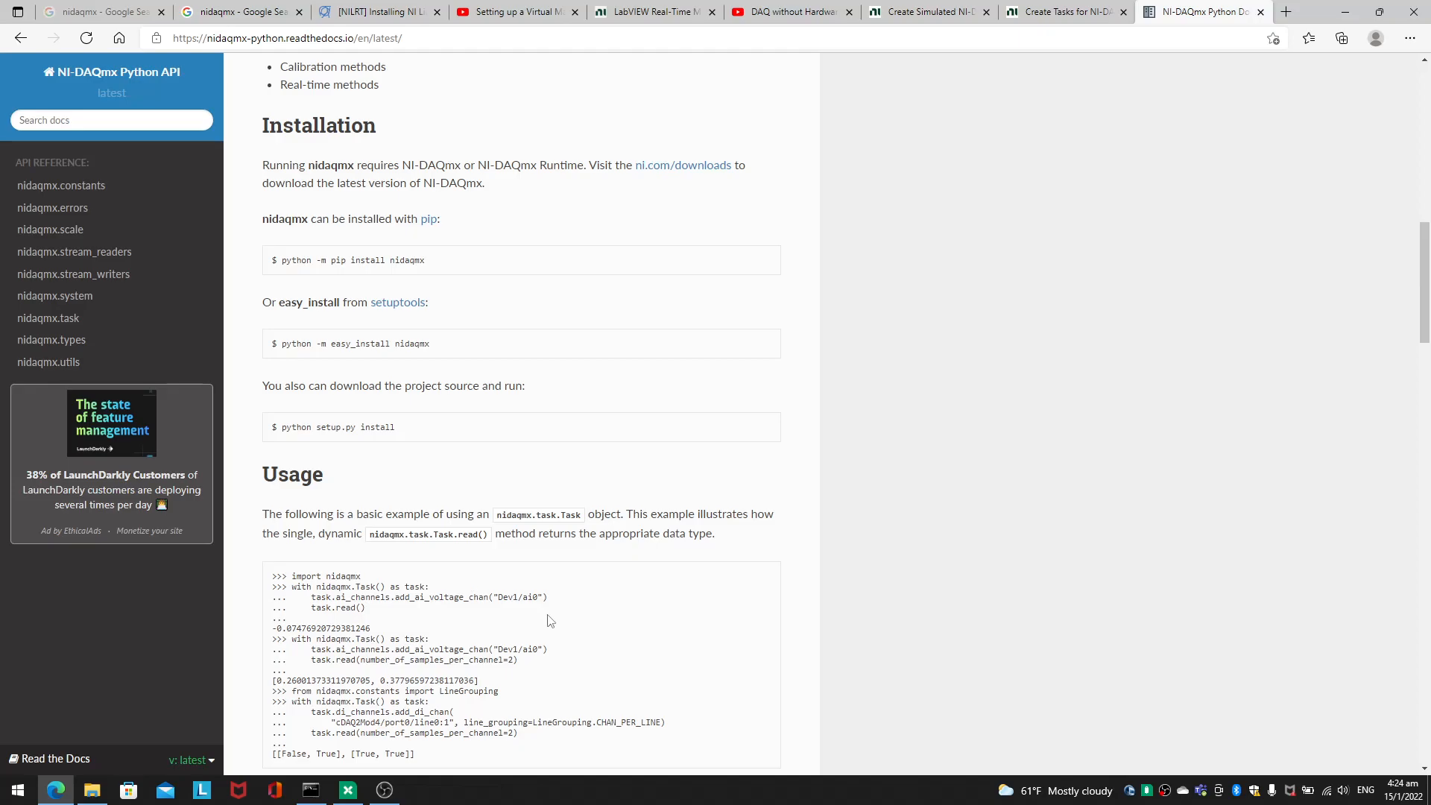
pyautogui.scroll(10, 537, 157)
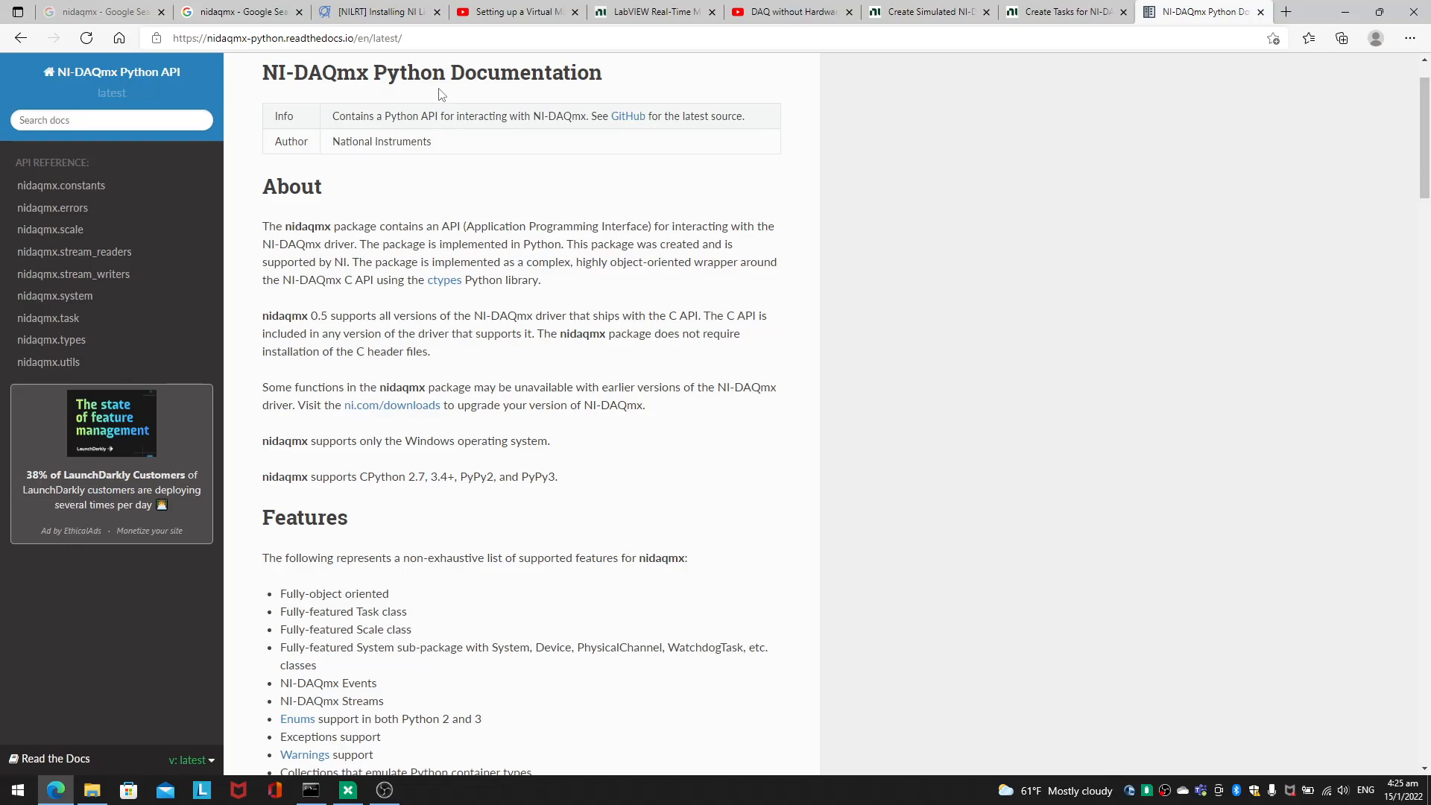
pyautogui.moveTo(390, 794)
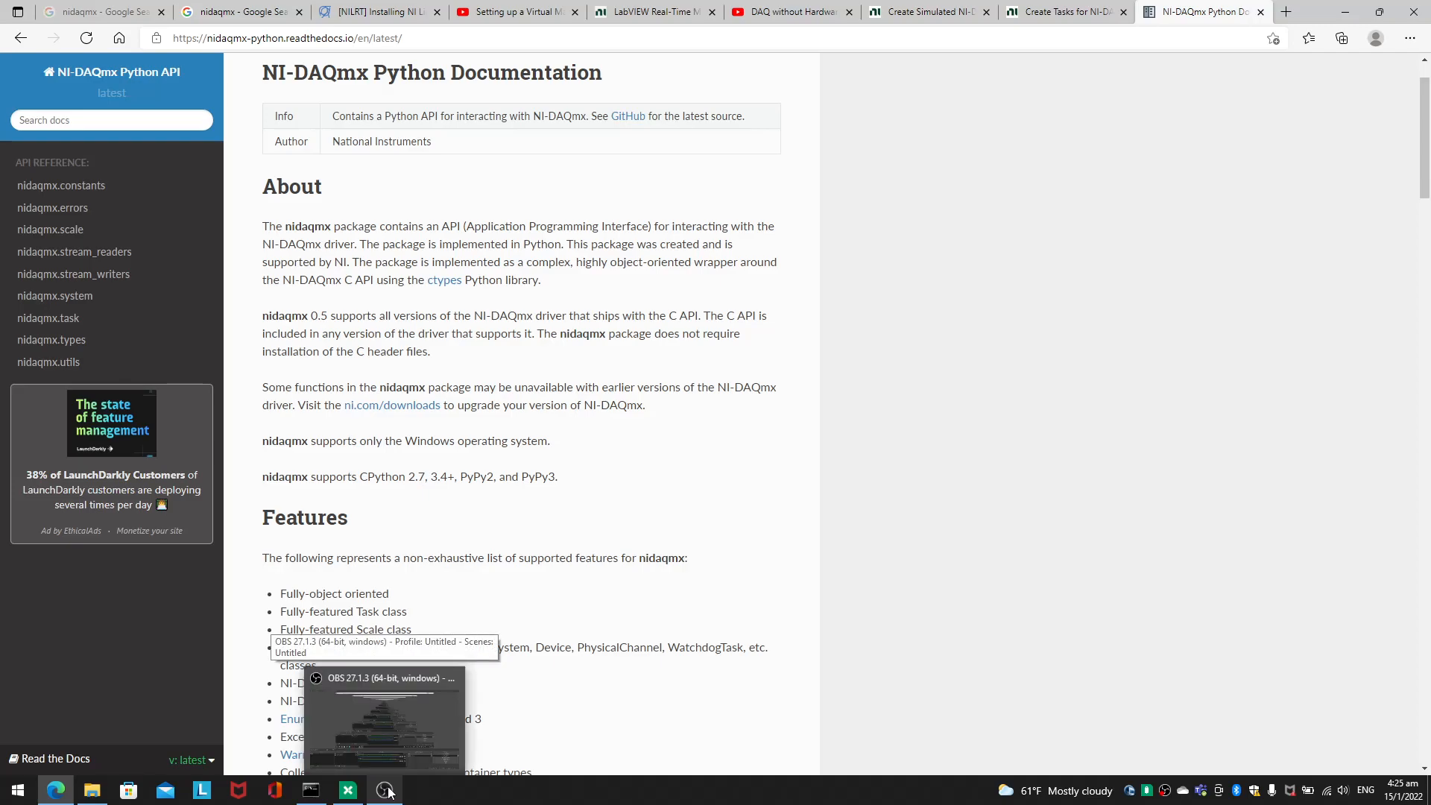
pyautogui.click(389, 793)
pyautogui.click(384, 792)
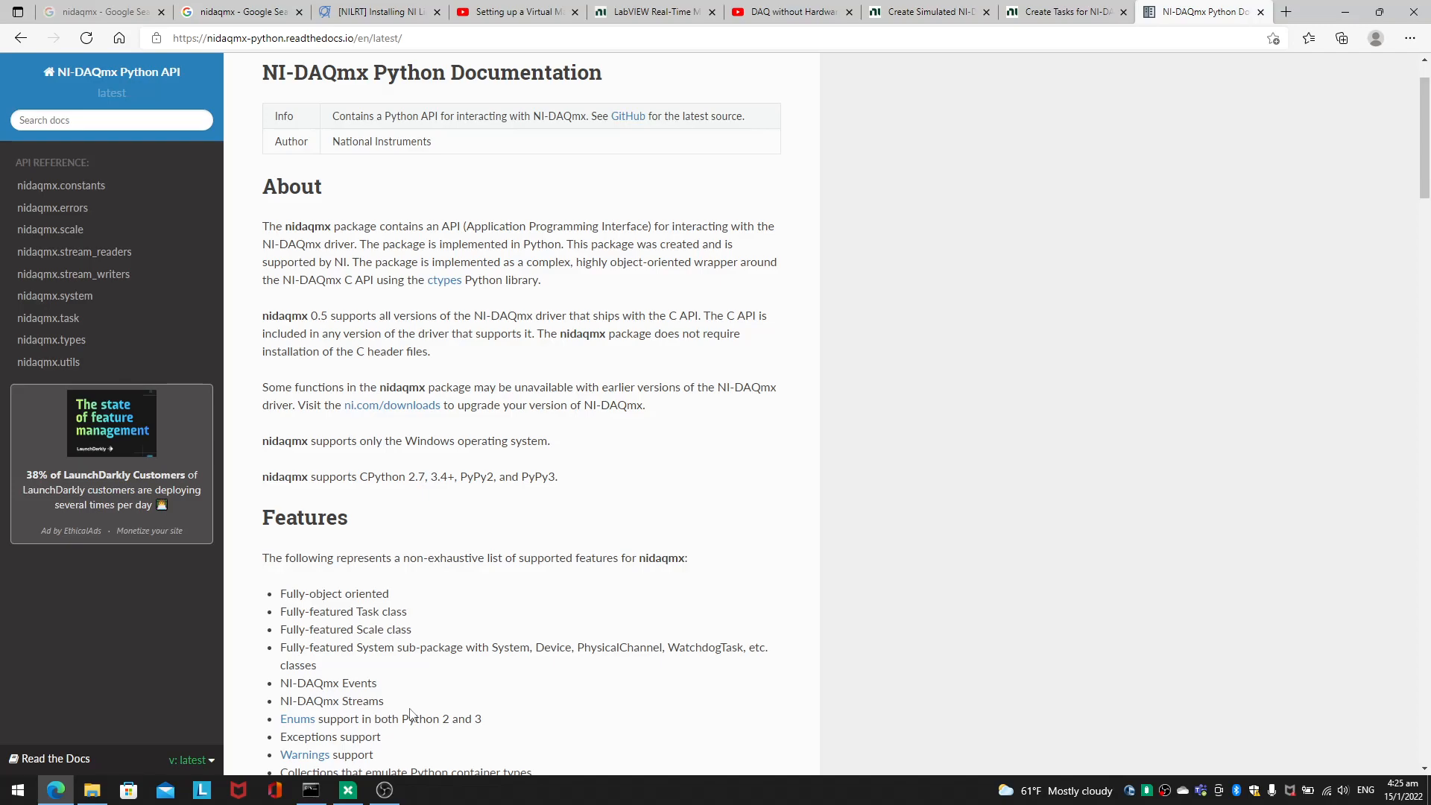
# Step: Look through the open reference pages and bring up the NI article on creating simulated NI-DAQmx devices in NI MAX
pyautogui.scroll(-6, 568, 433)
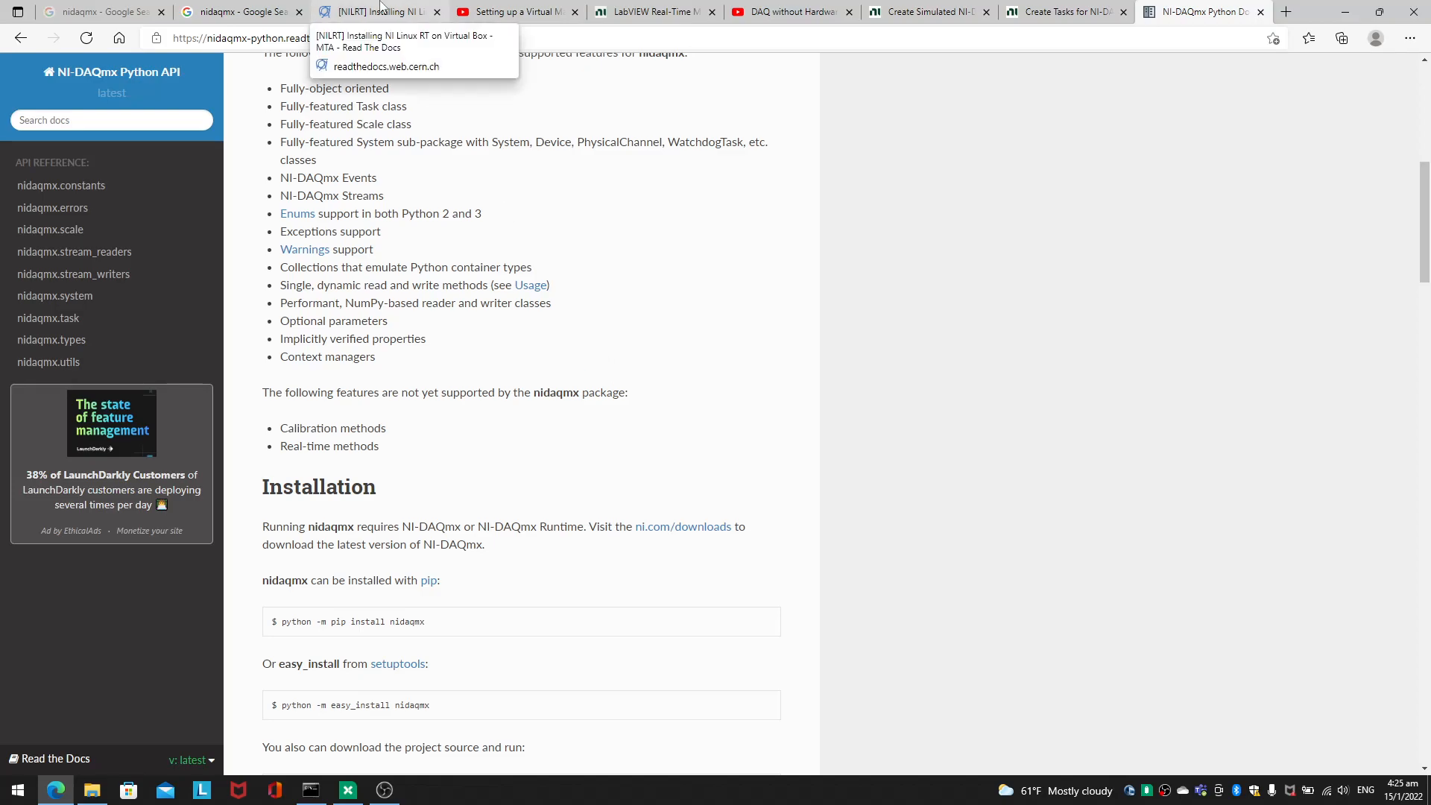
pyautogui.click(644, 11)
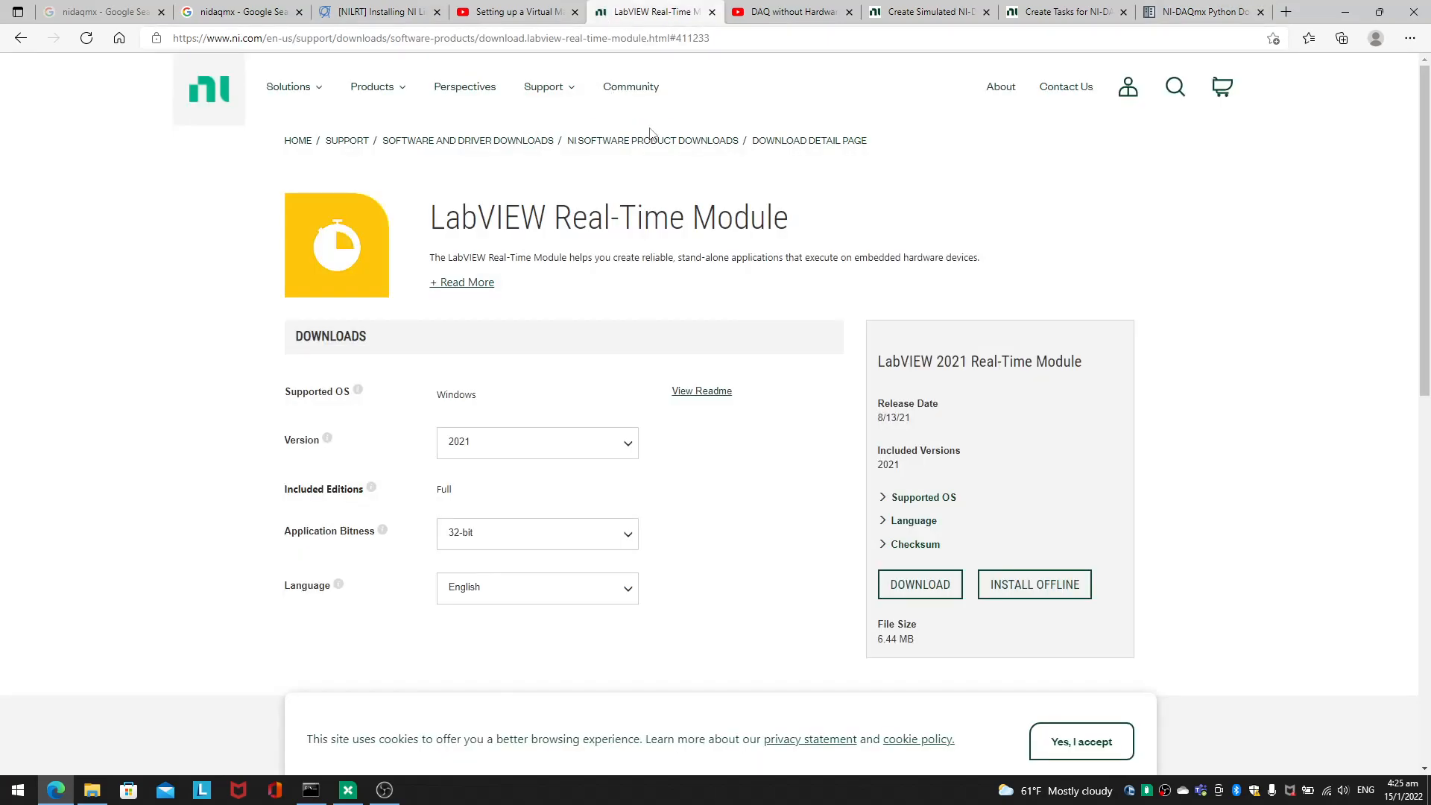
pyautogui.click(786, 9)
pyautogui.scroll(-1, 430, 562)
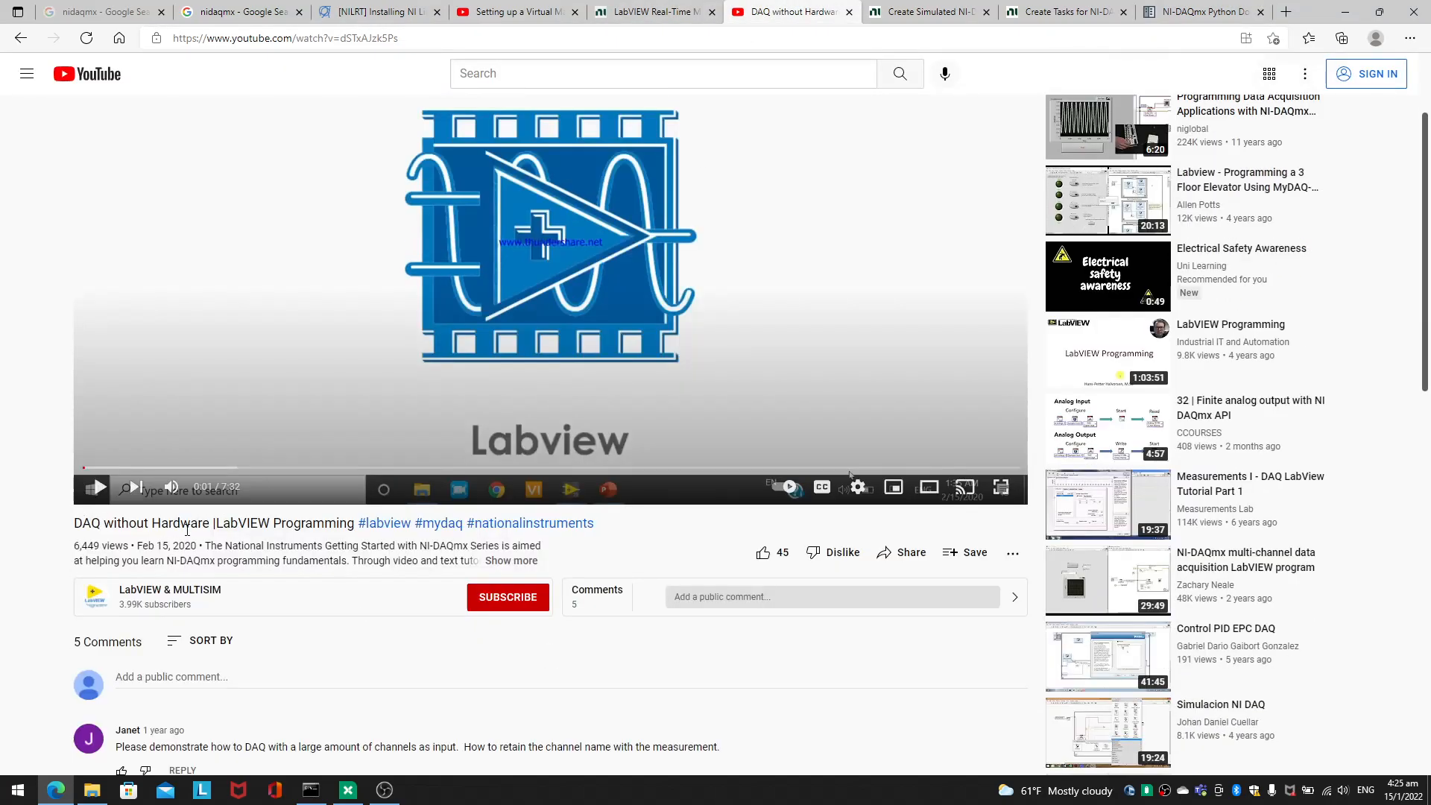
pyautogui.click(928, 11)
pyautogui.scroll(20, 552, 466)
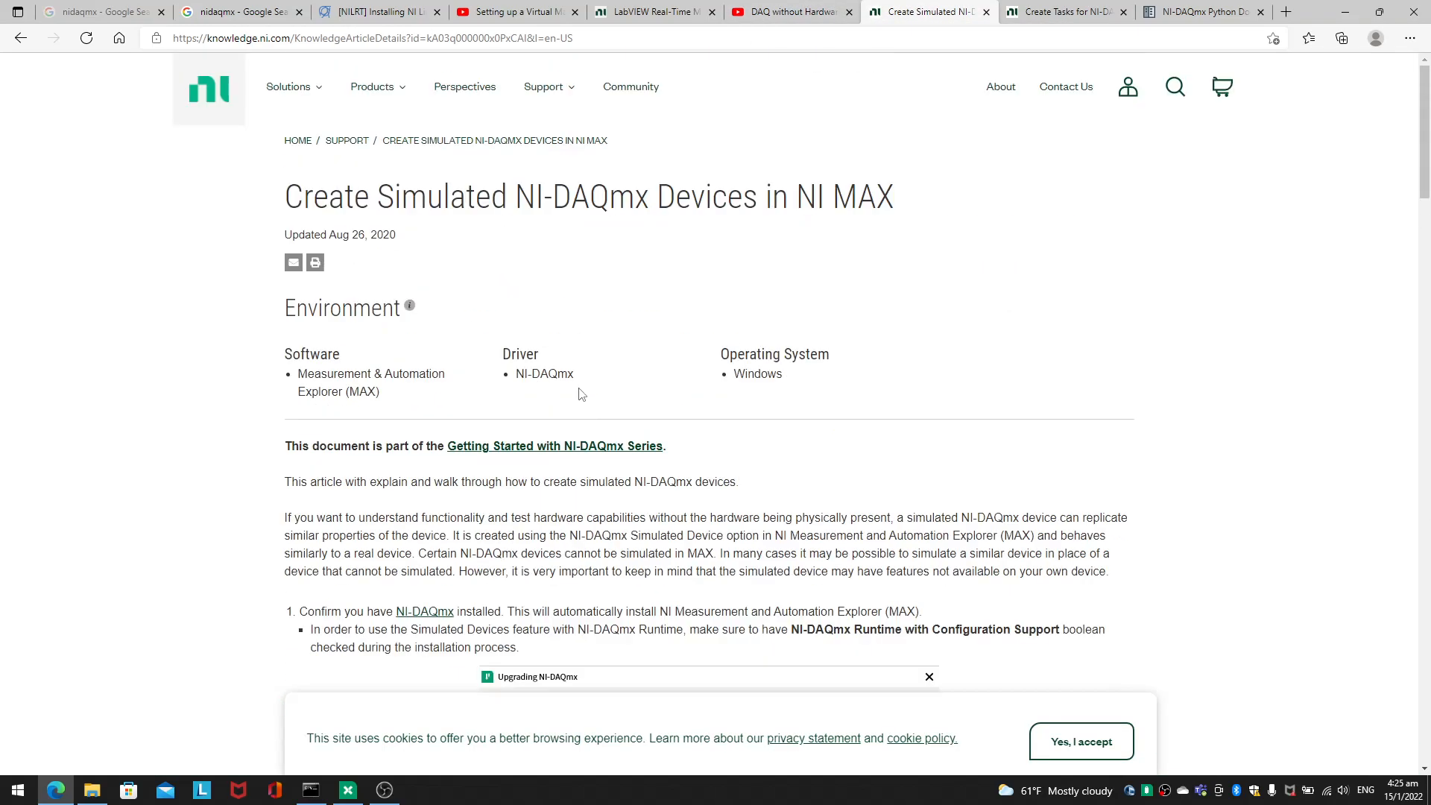
pyautogui.tripleClick(522, 193)
pyautogui.click(537, 252)
# Step: Read the article's instructions for creating a simulated NI-DAQmx device, configuring its cDAQ chassis modules and renaming devices
pyautogui.click(348, 790)
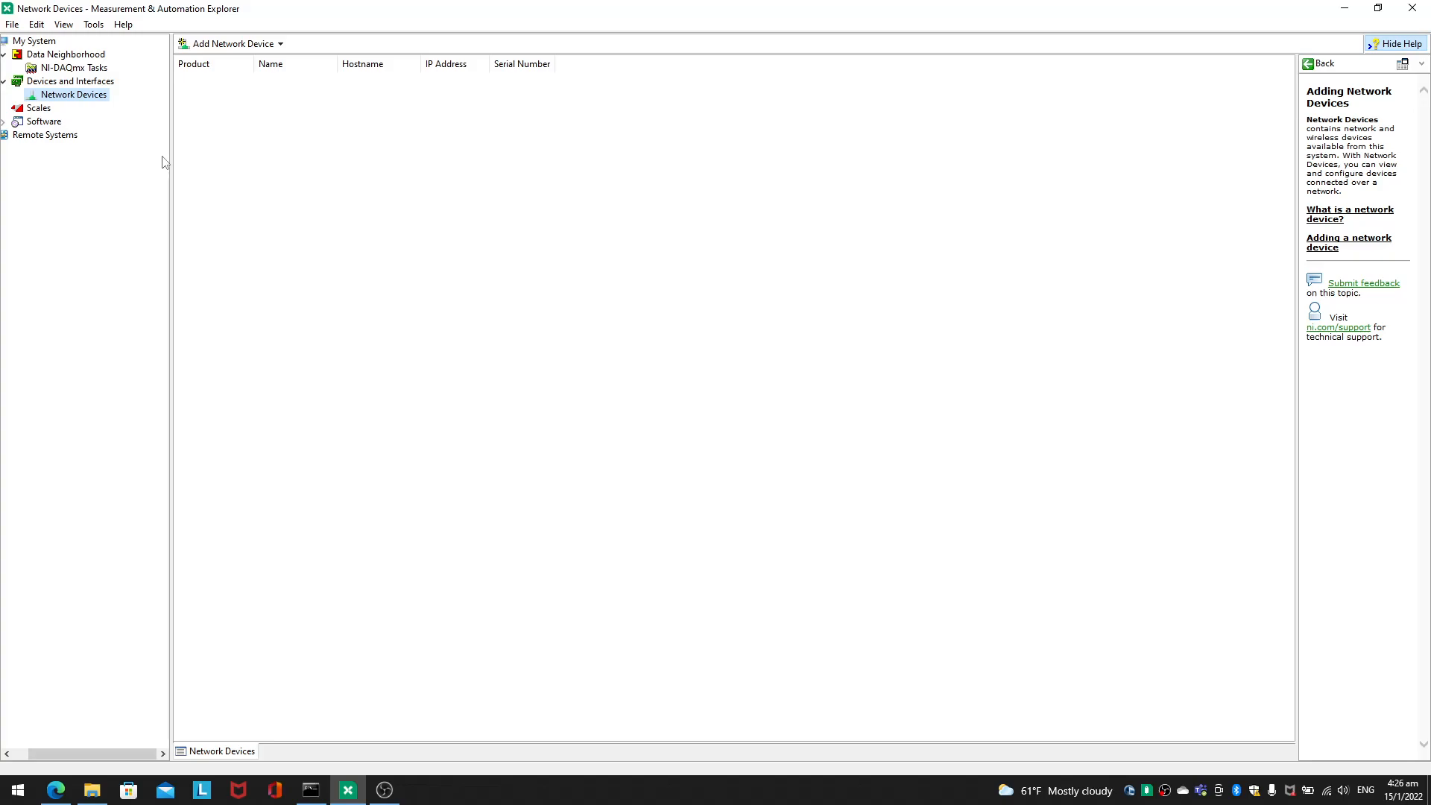
pyautogui.click(1346, 9)
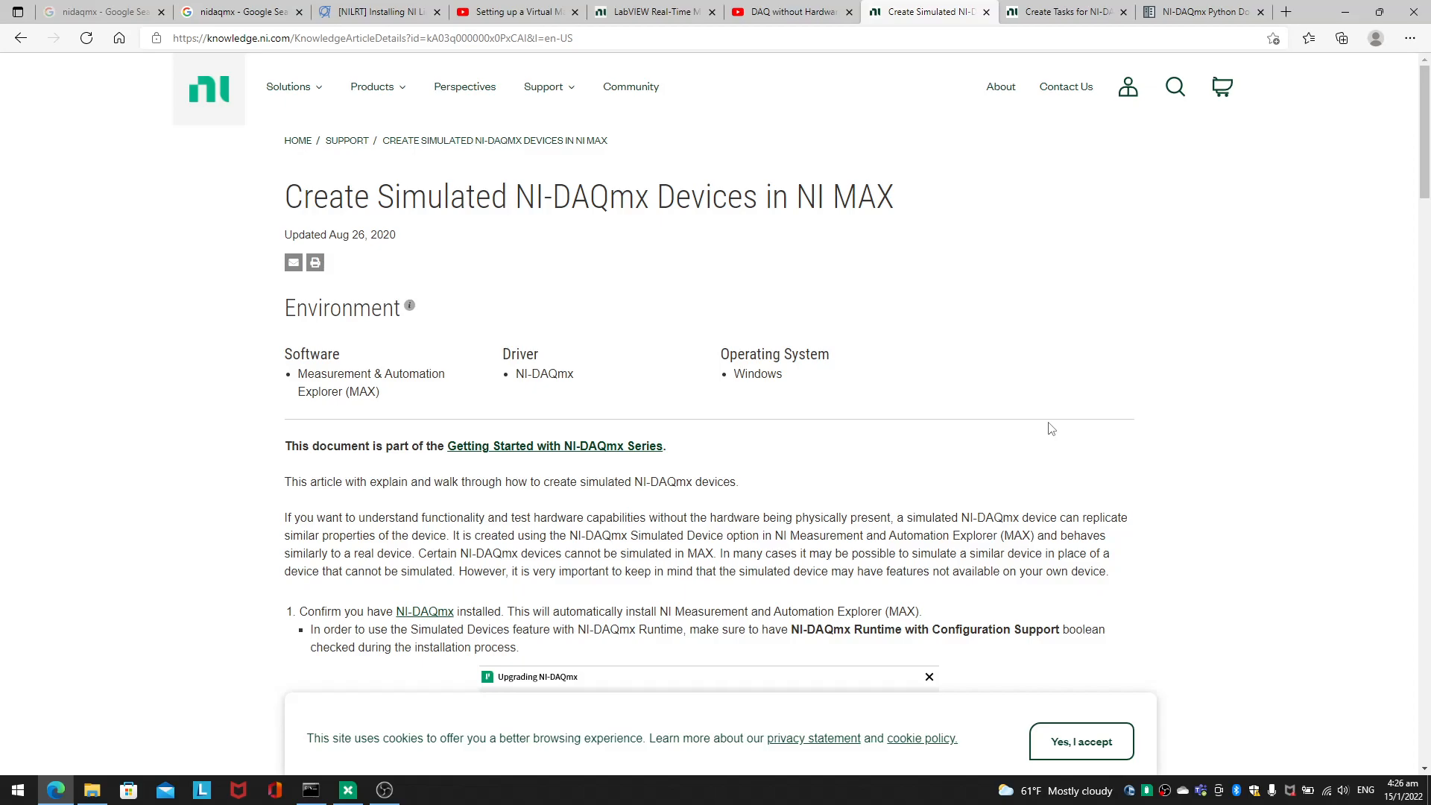
pyautogui.scroll(-5, 837, 431)
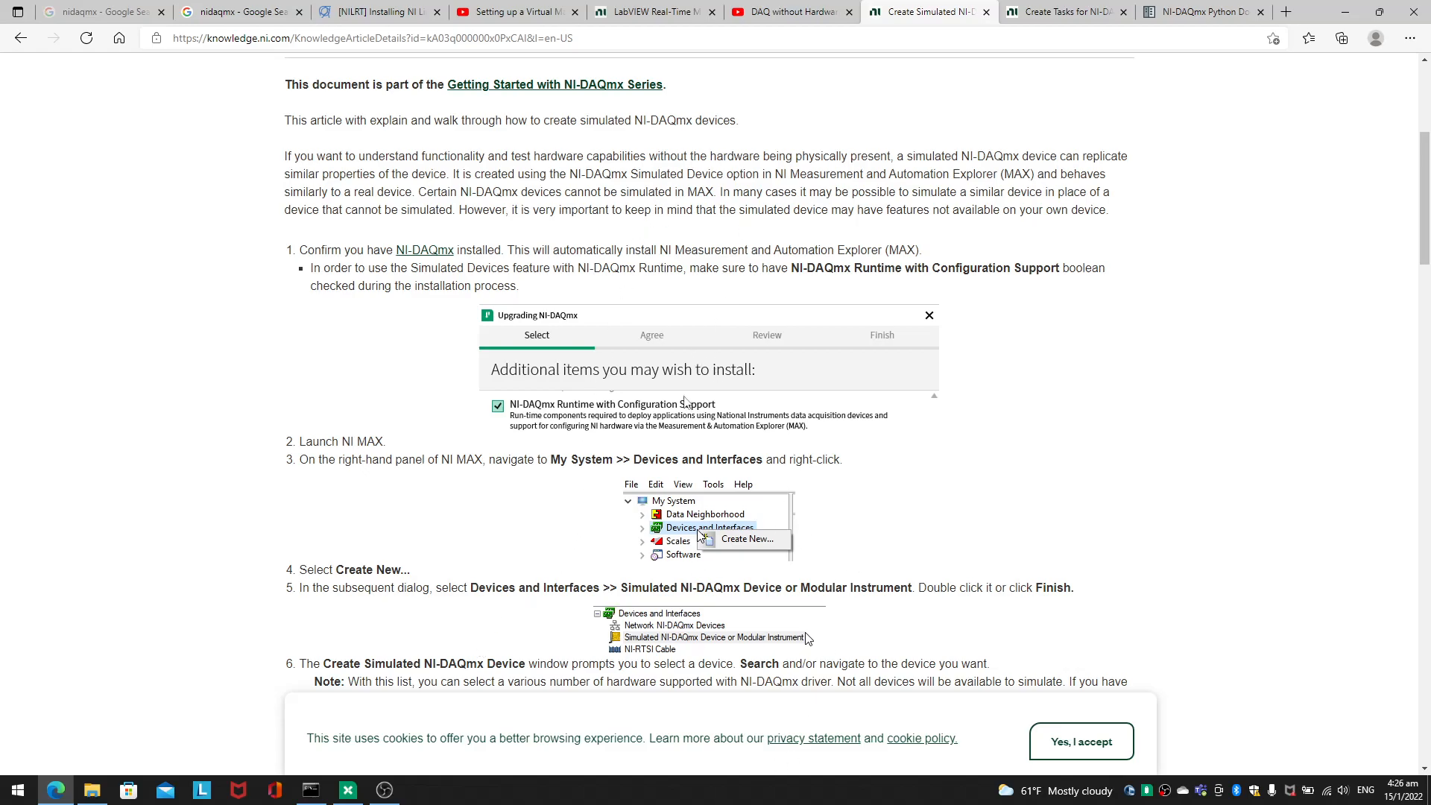
pyautogui.scroll(4, 656, 375)
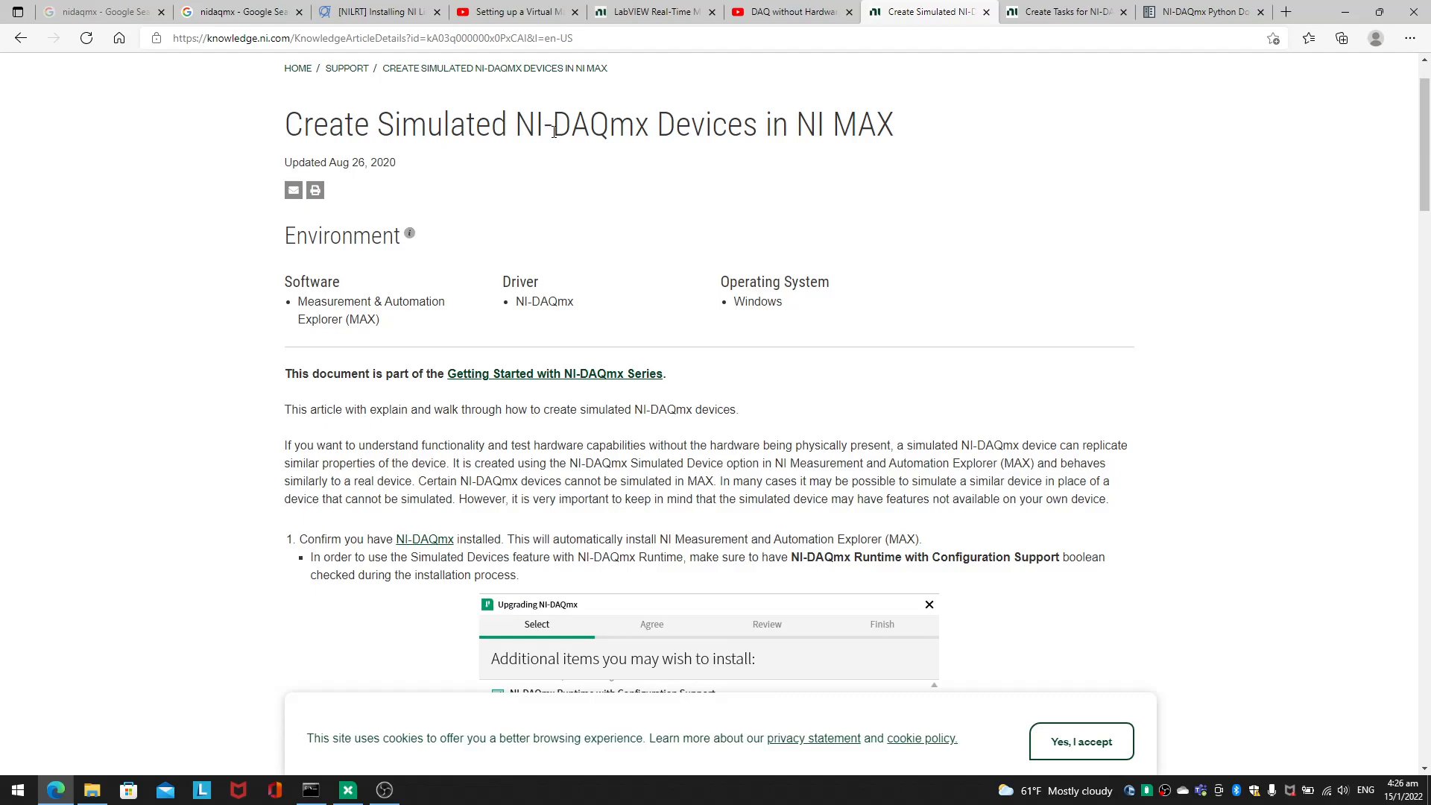
pyautogui.scroll(-7, 560, 320)
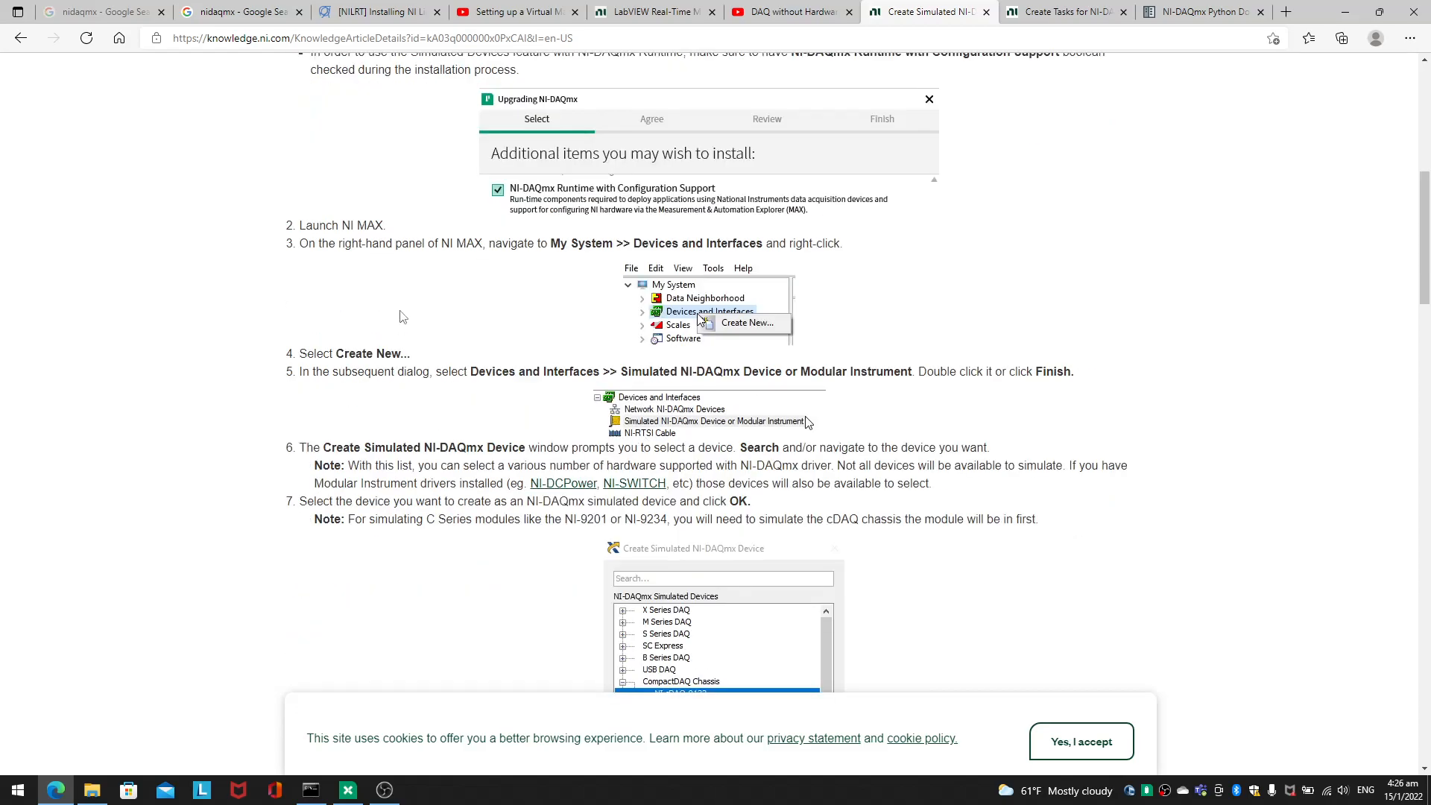
pyautogui.scroll(-6, 547, 368)
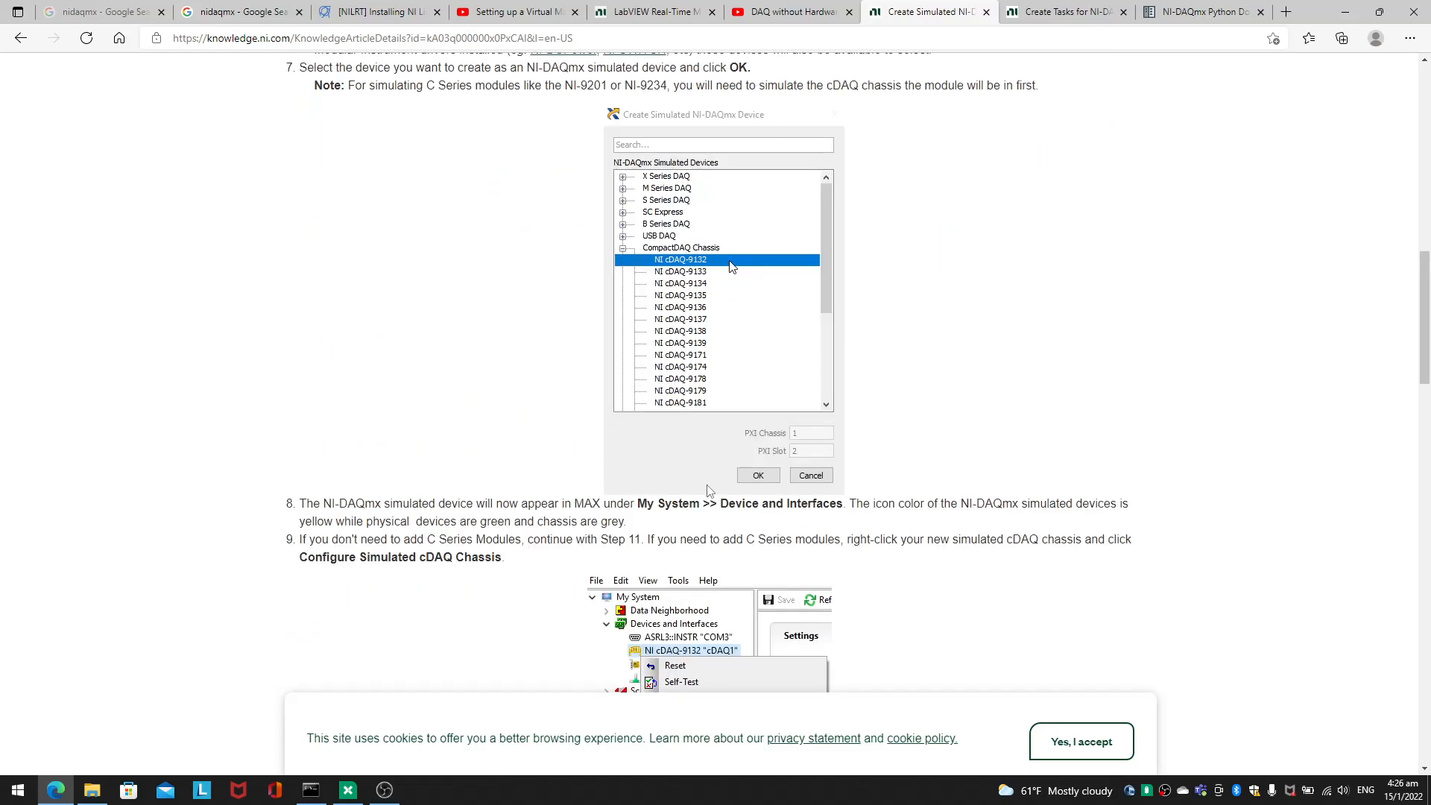
pyautogui.scroll(-8, 498, 633)
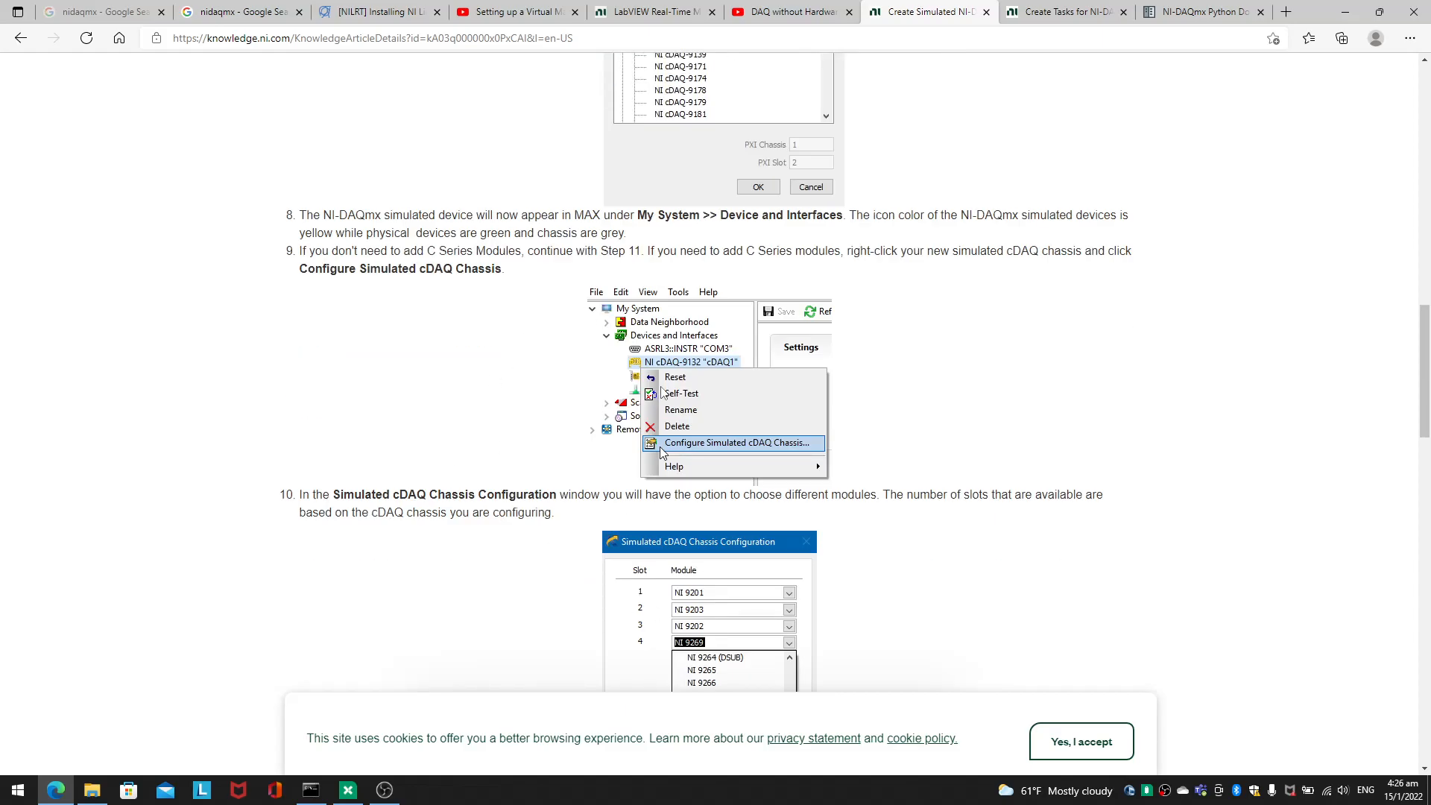
pyautogui.scroll(-1, 690, 403)
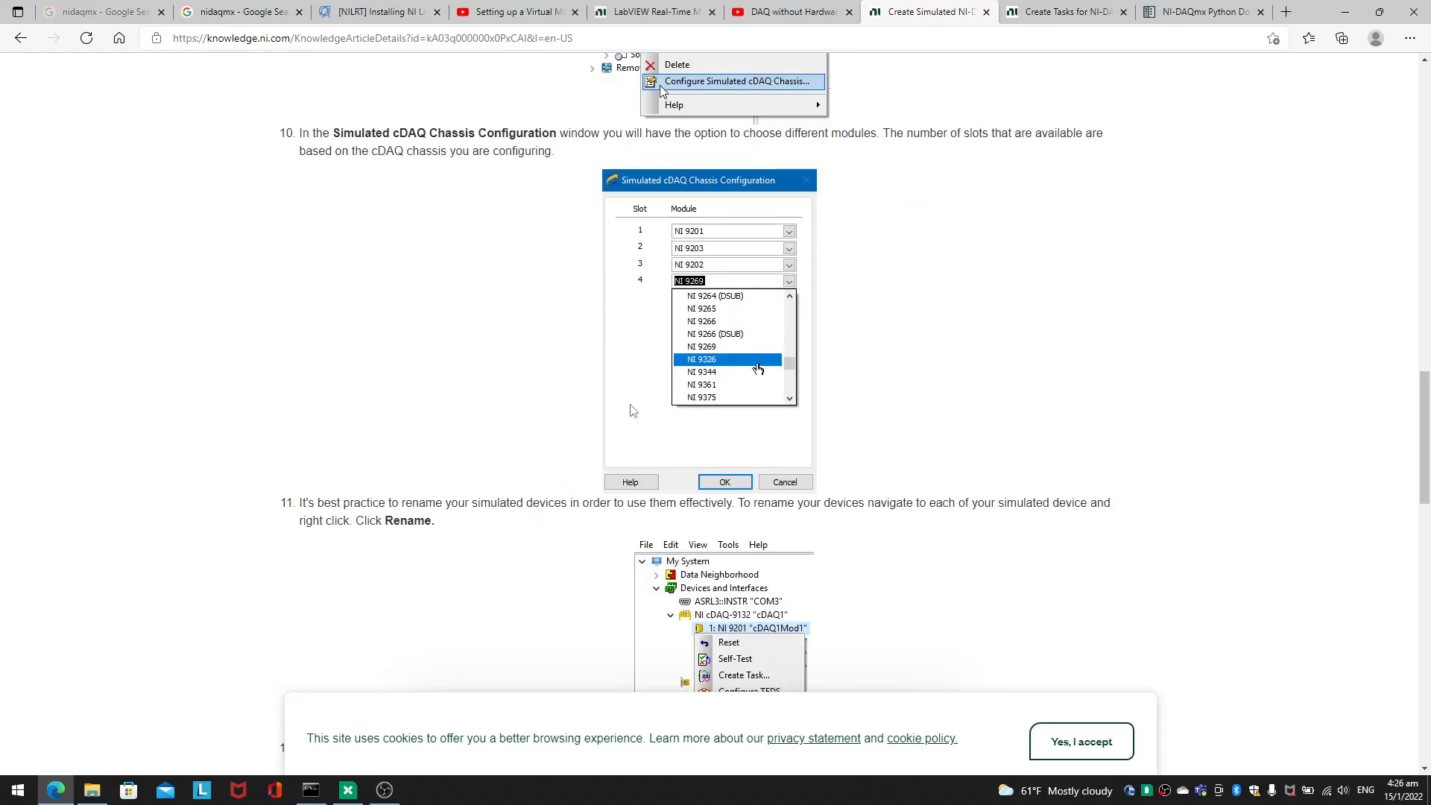
pyautogui.scroll(15, 633, 375)
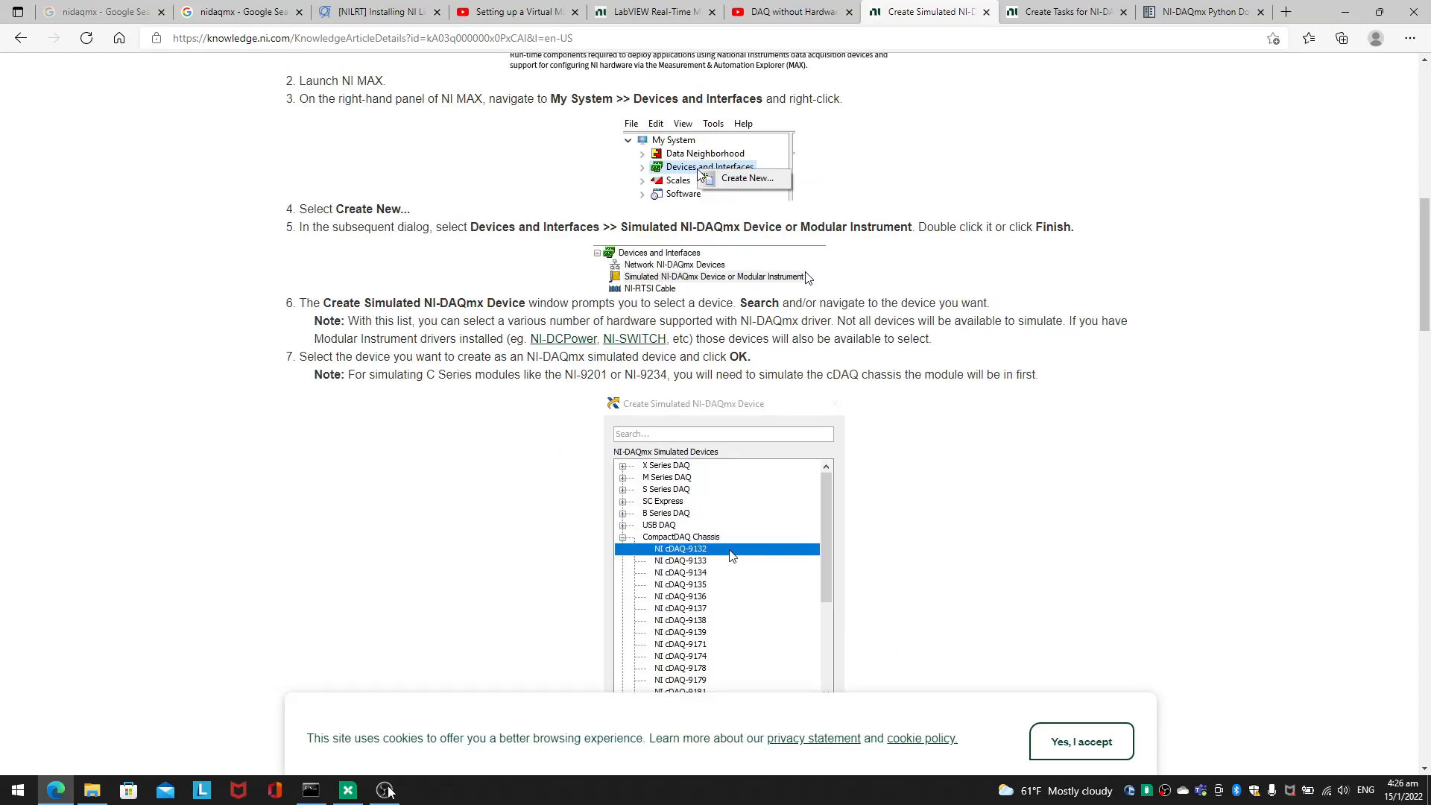
# Step: In Measurement & Automation Explorer, start creating a Simulated NI-DAQmx Device or Modular Instrument under Devices and Interfaces
pyautogui.click(355, 792)
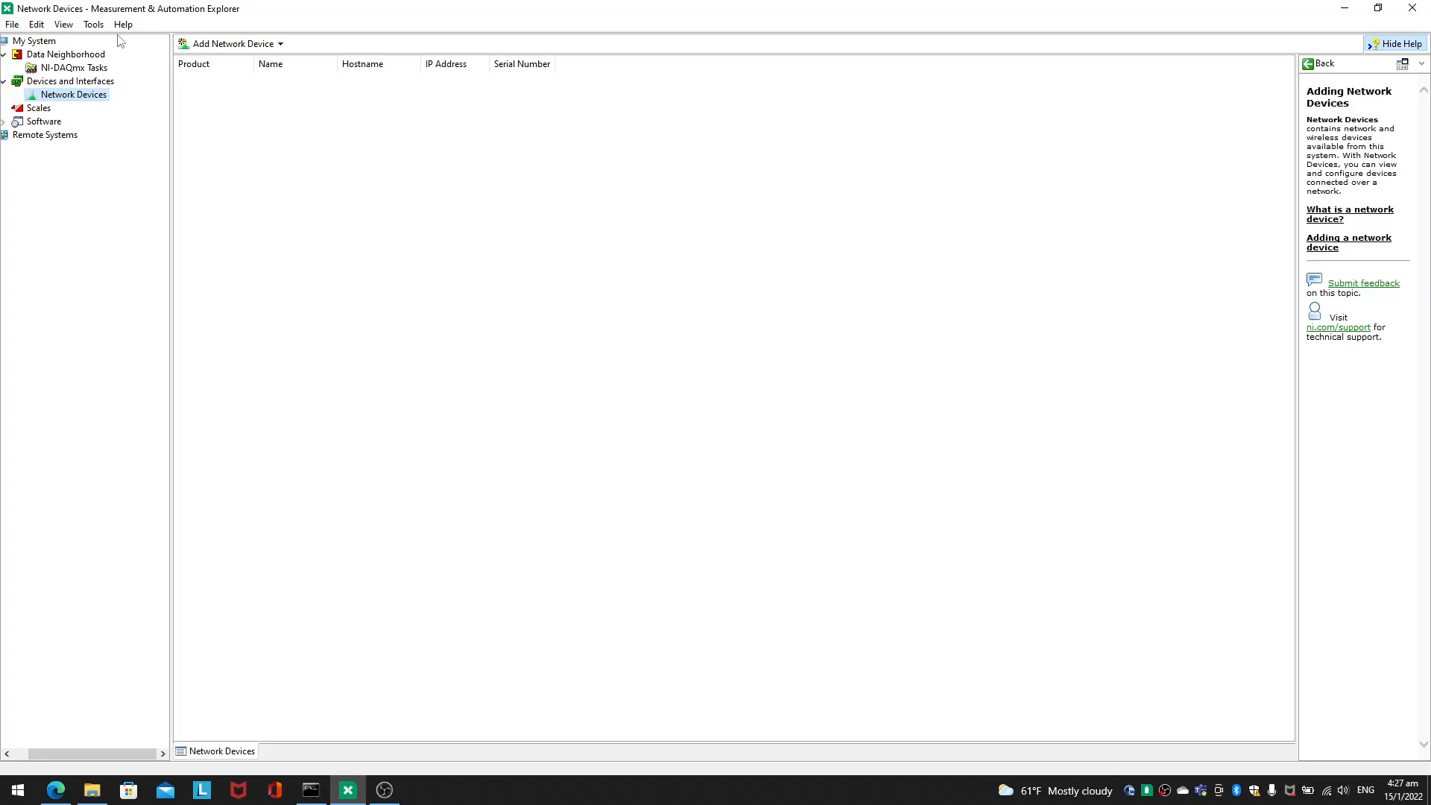
pyautogui.rightClick(94, 100)
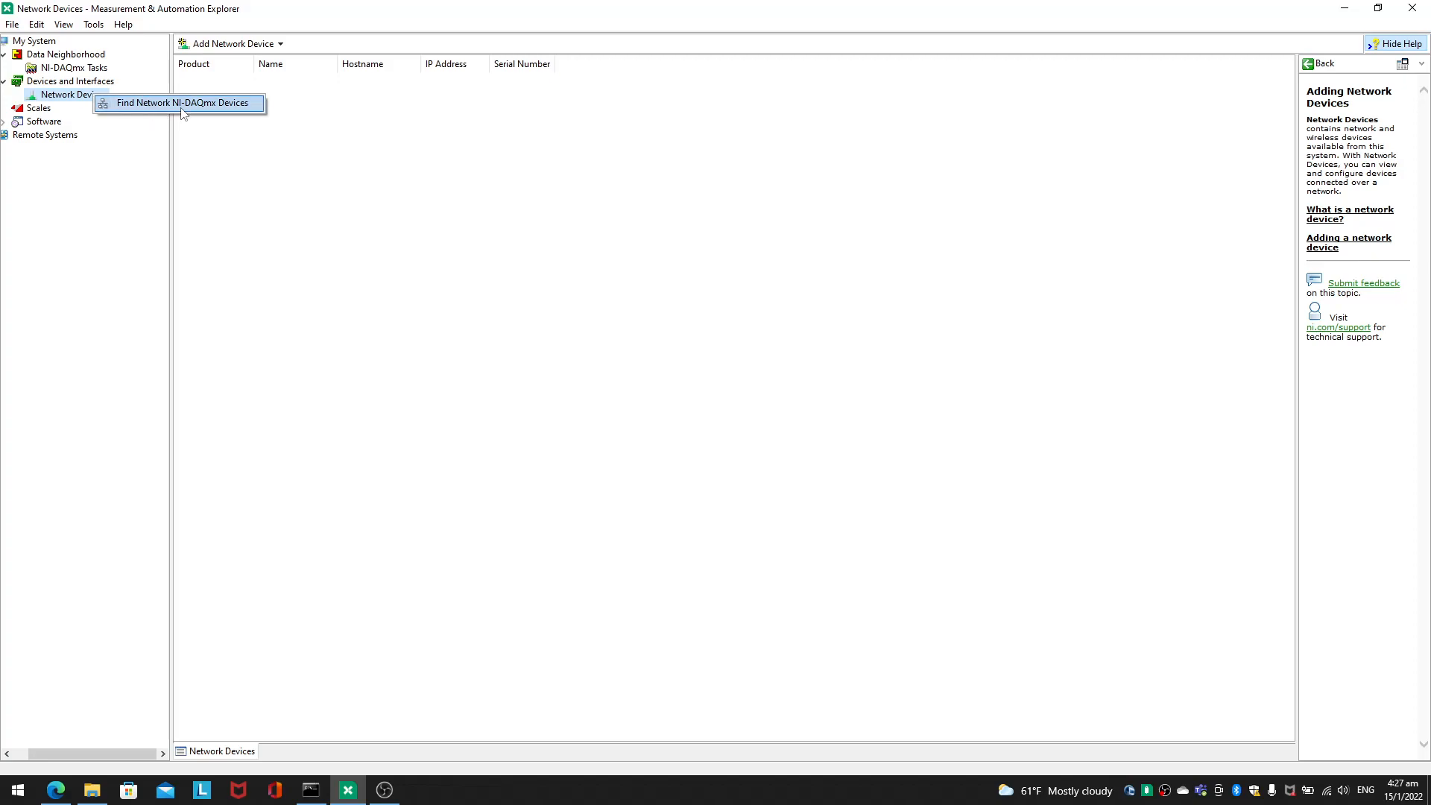
pyautogui.click(111, 214)
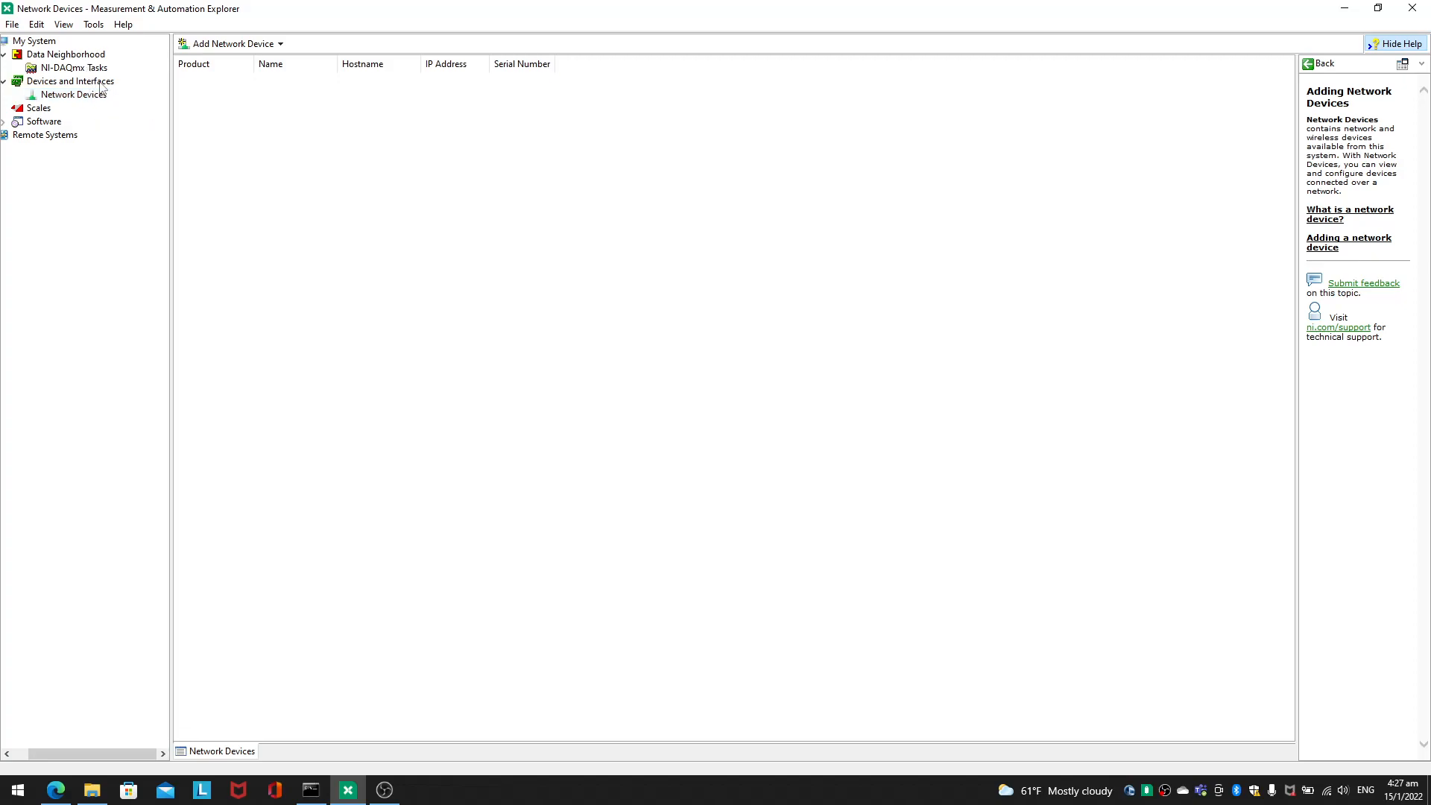
pyautogui.rightClick(101, 84)
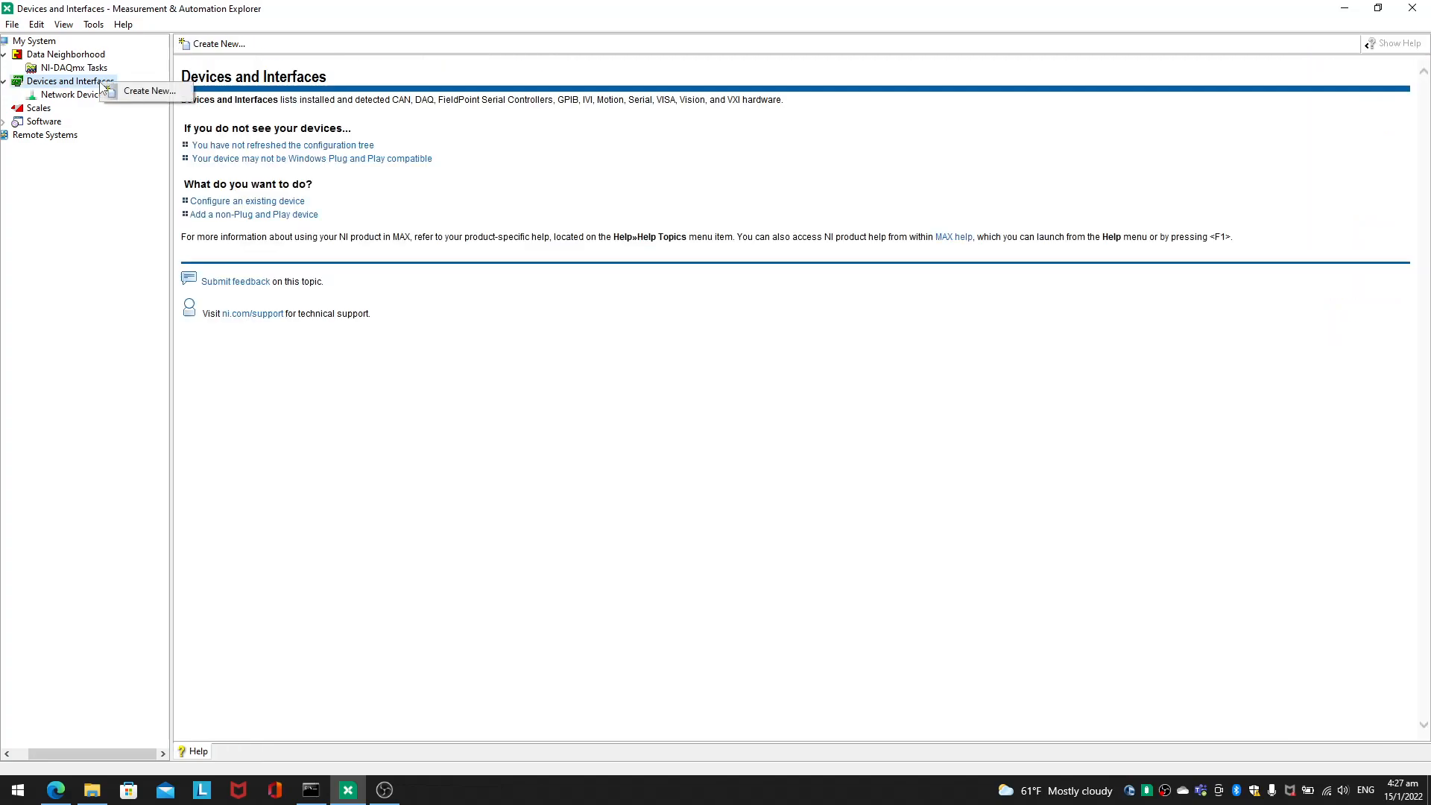
pyautogui.click(147, 91)
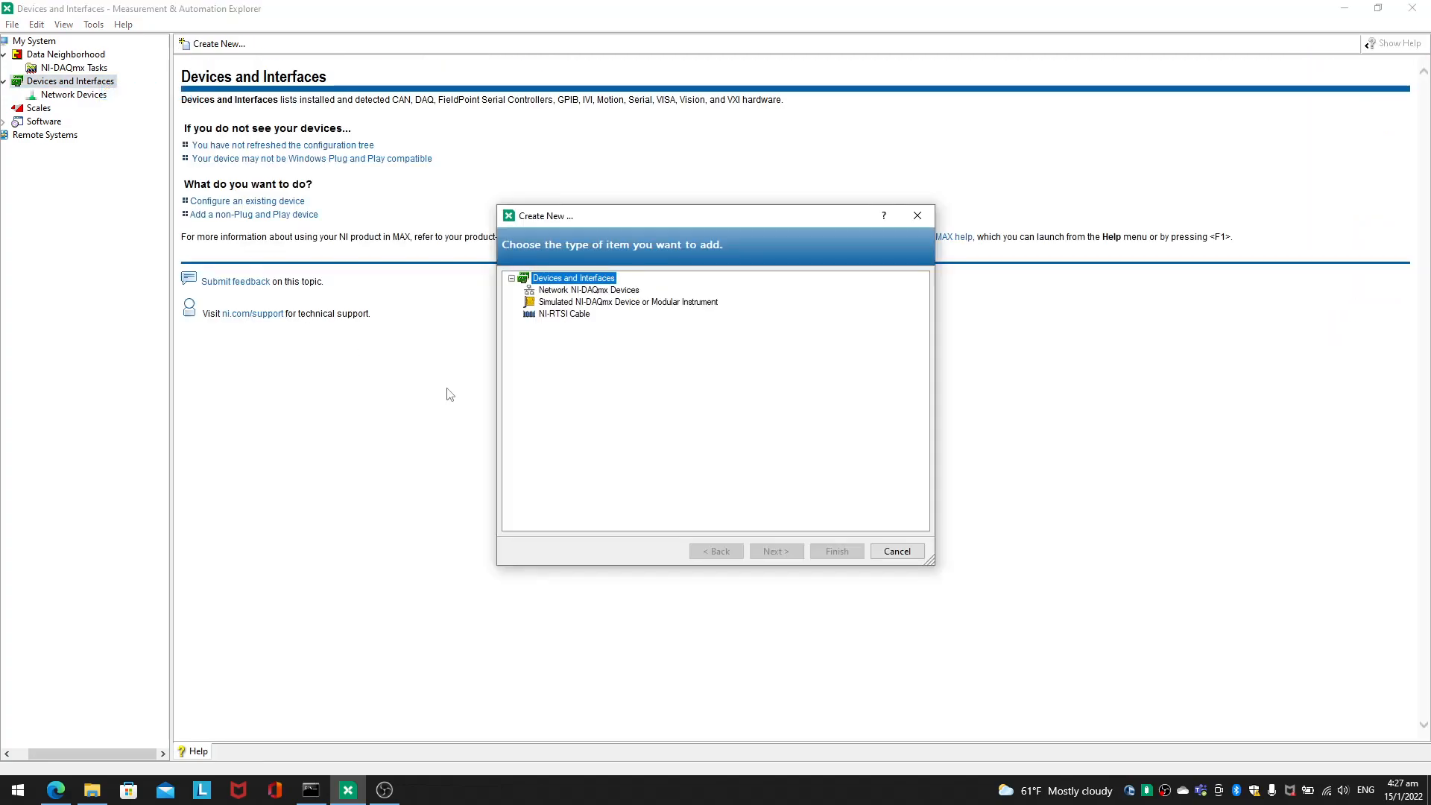
pyautogui.click(592, 302)
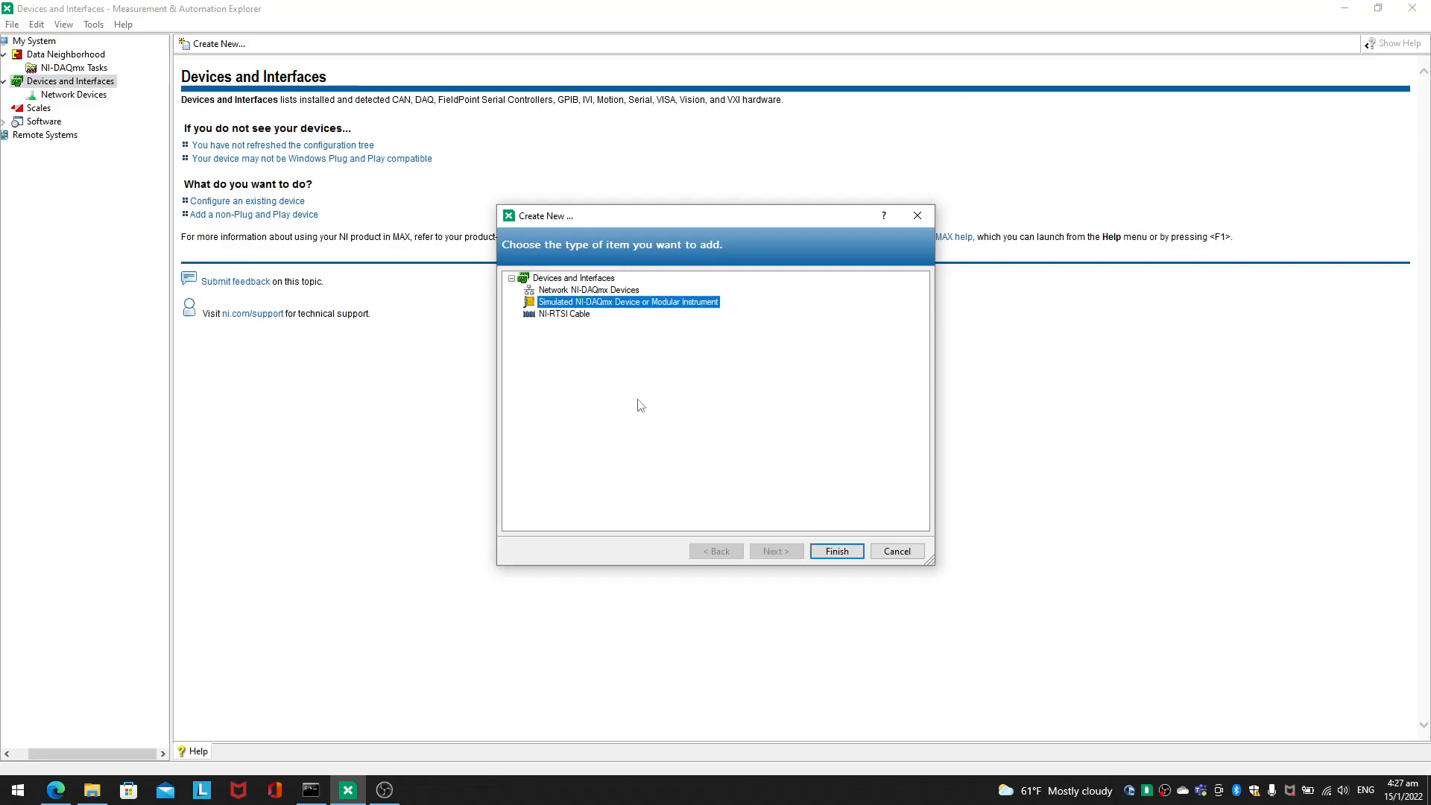
pyautogui.click(827, 551)
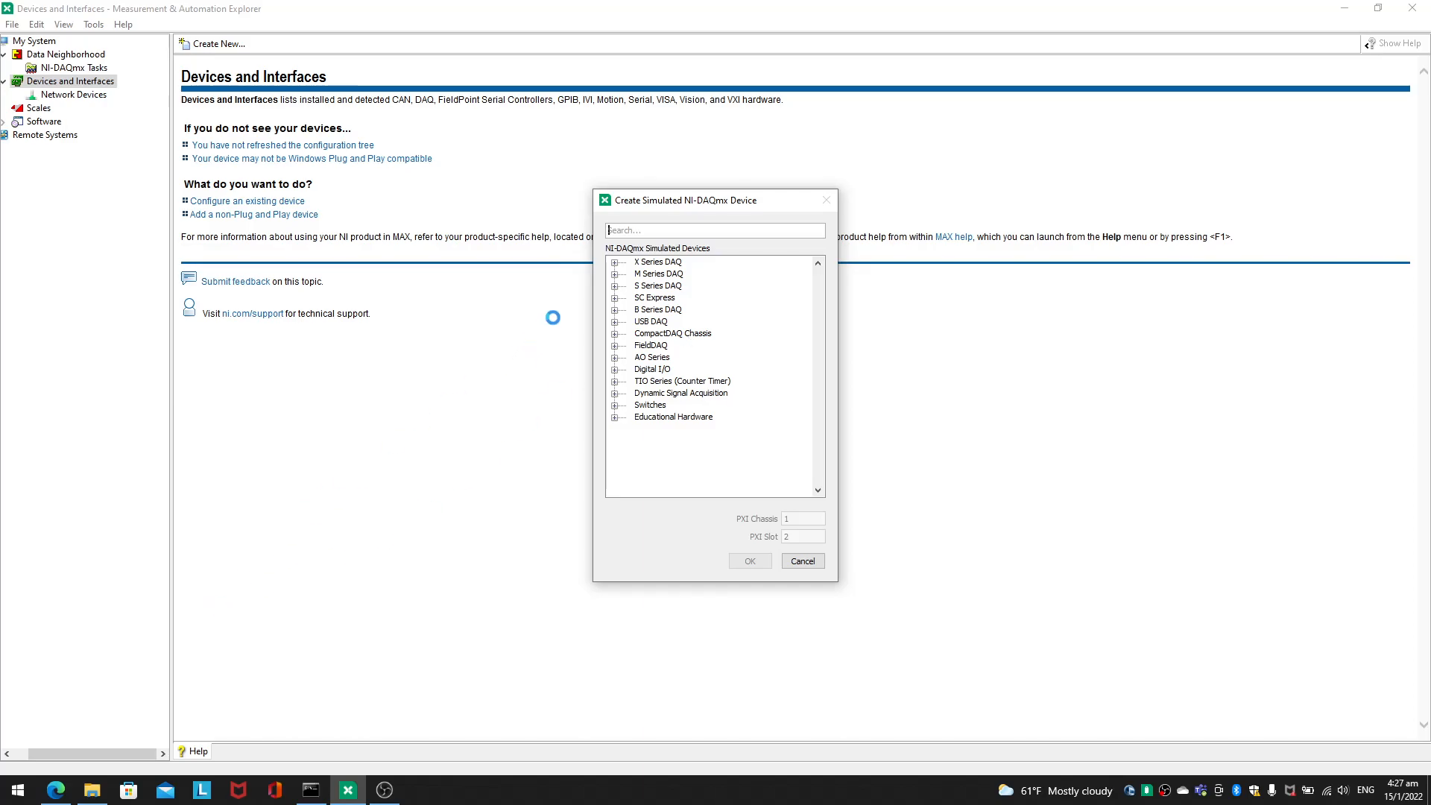
# Step: Switch to the browser and check the article's example of which simulated device to select
pyautogui.moveTo(51, 797)
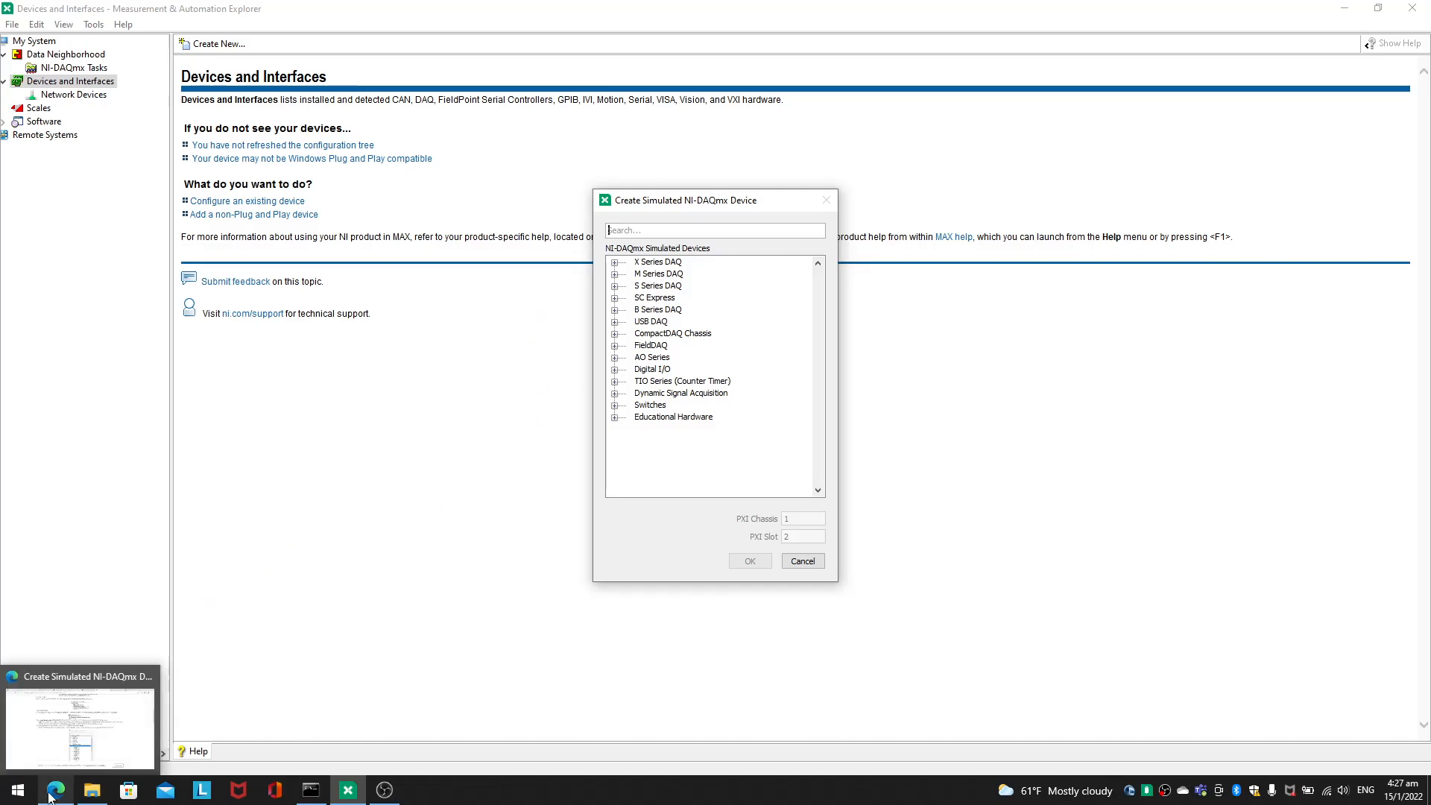
pyautogui.click(80, 727)
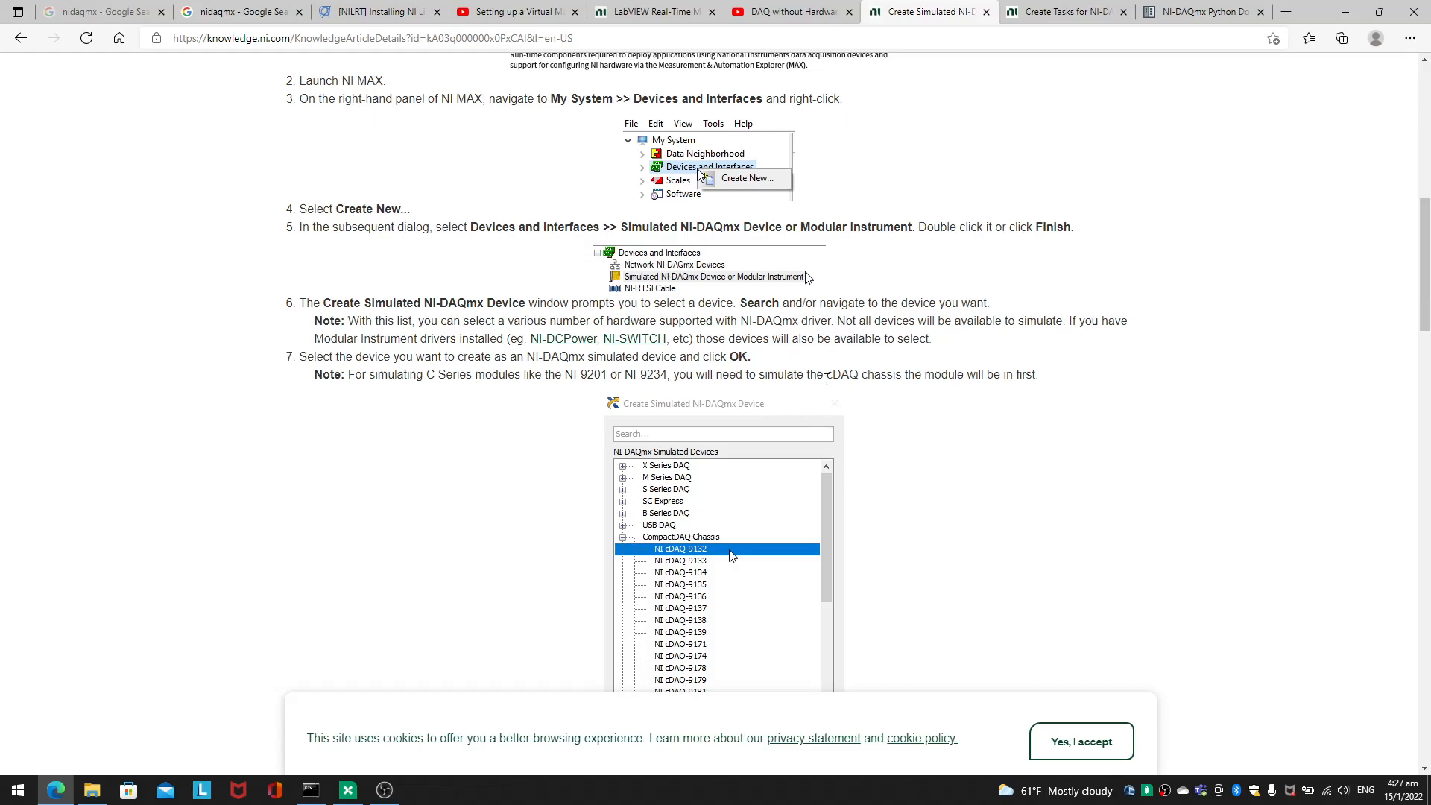
pyautogui.scroll(-4, 943, 350)
pyautogui.scroll(2, 785, 328)
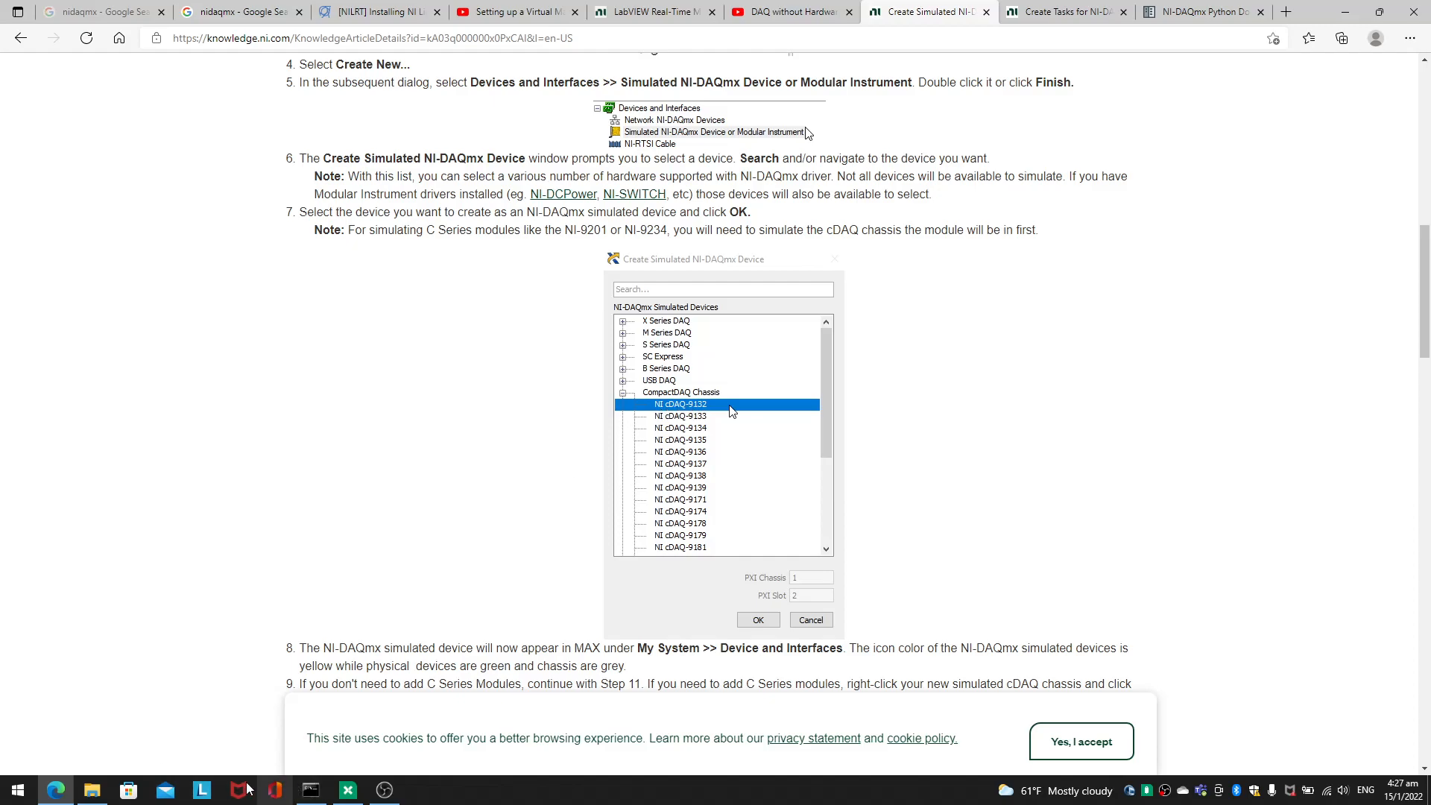
# Step: Back in Measurement & Automation Explorer, create a simulated NI cDAQ-9132 from the CompactDAQ Chassis group
pyautogui.click(347, 791)
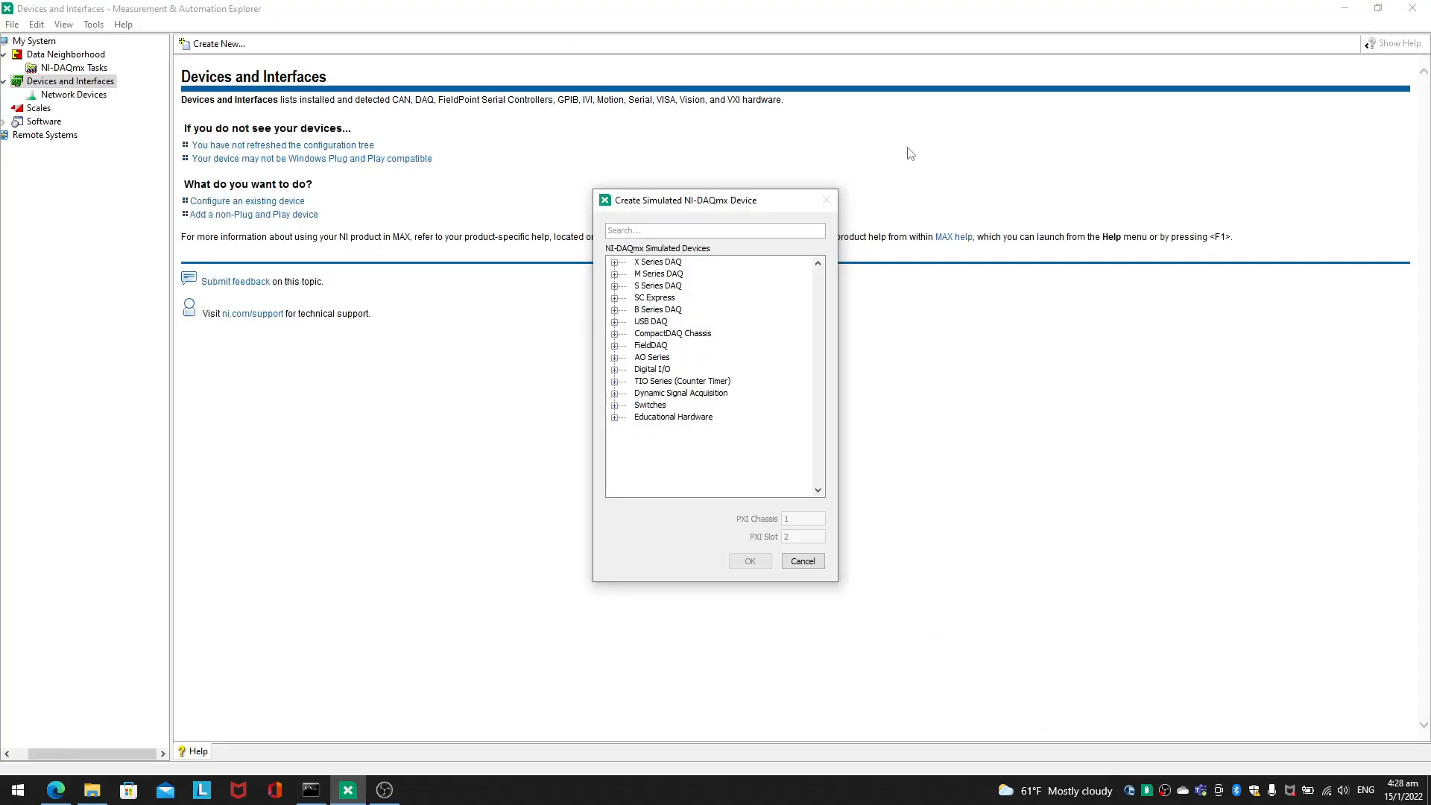
pyautogui.click(614, 334)
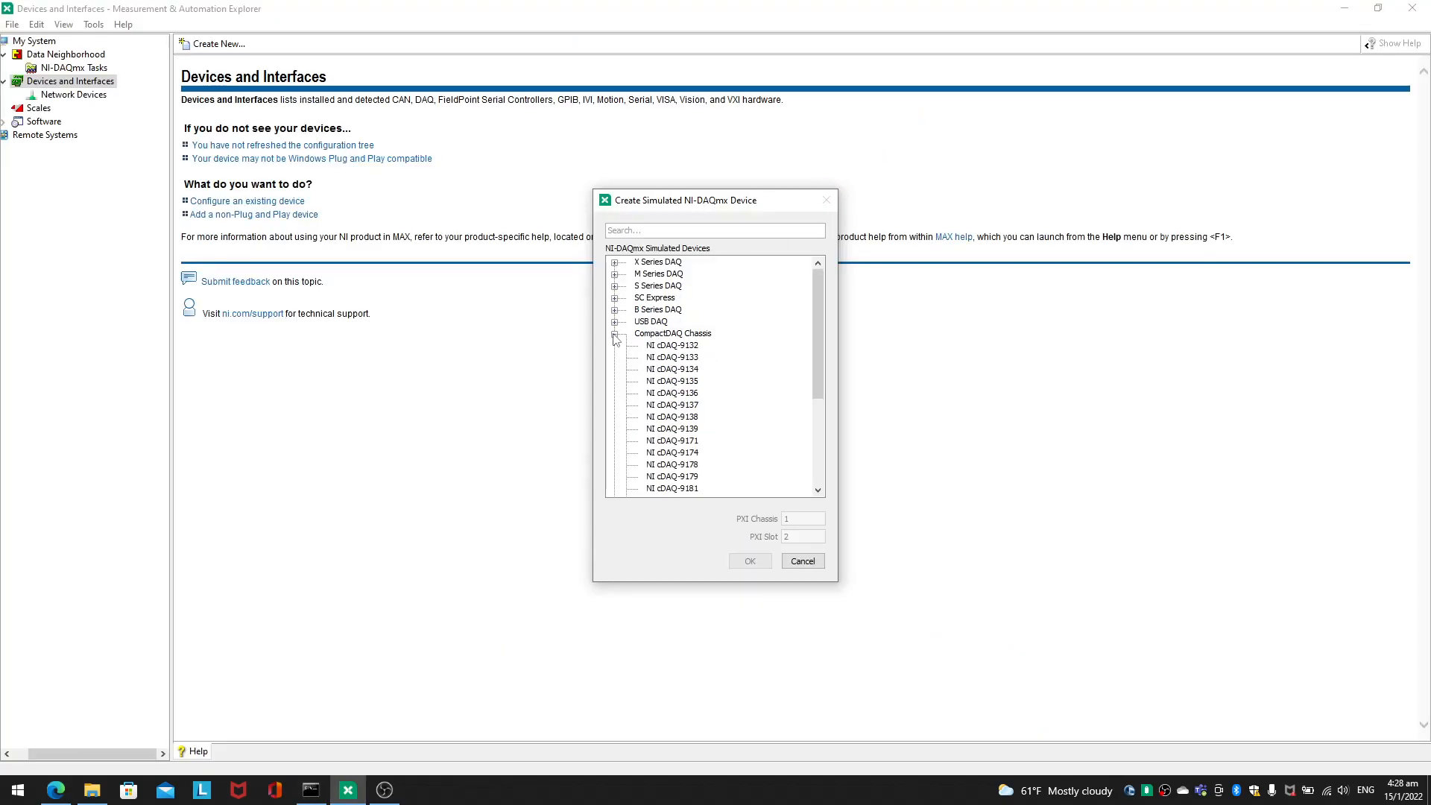
pyautogui.click(671, 346)
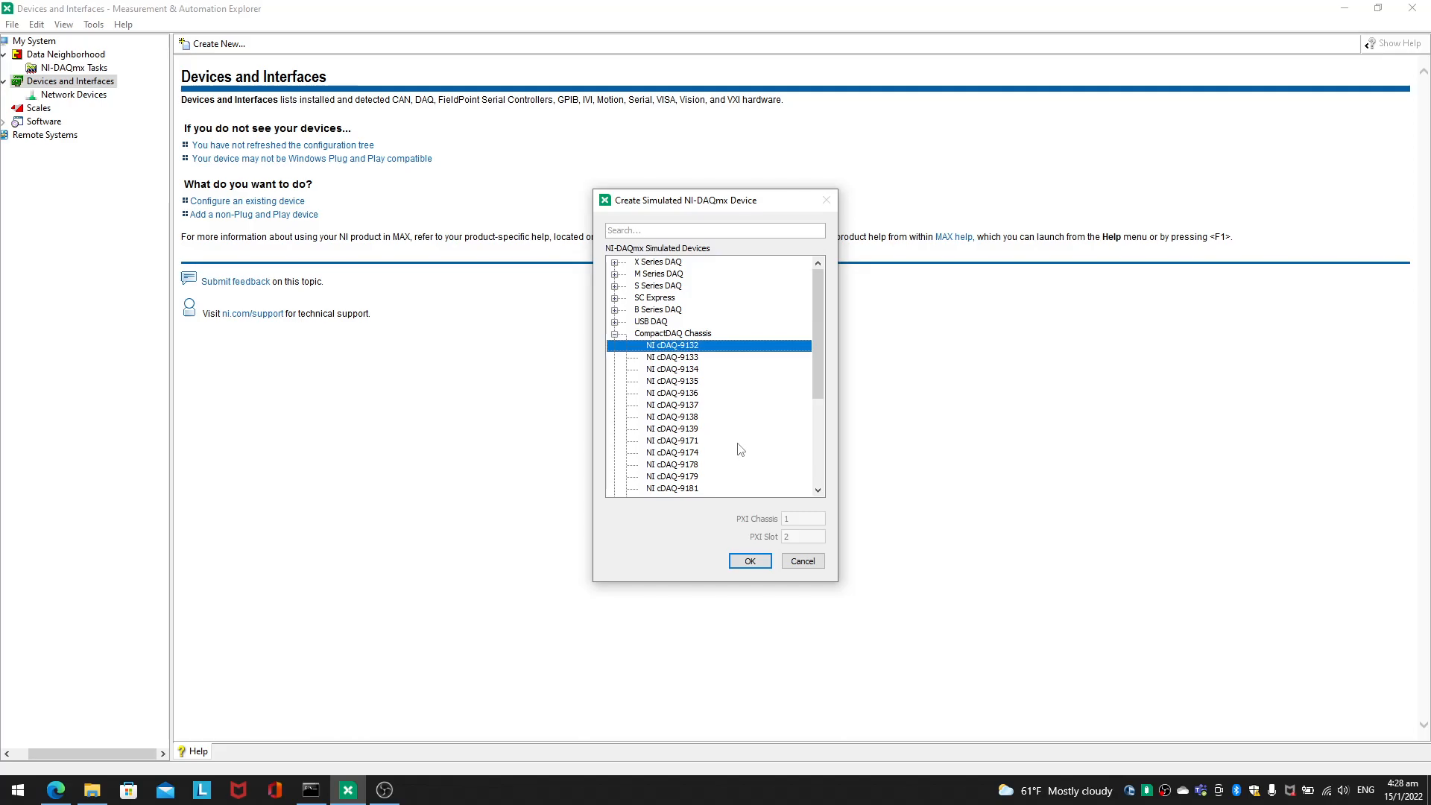
pyautogui.click(750, 561)
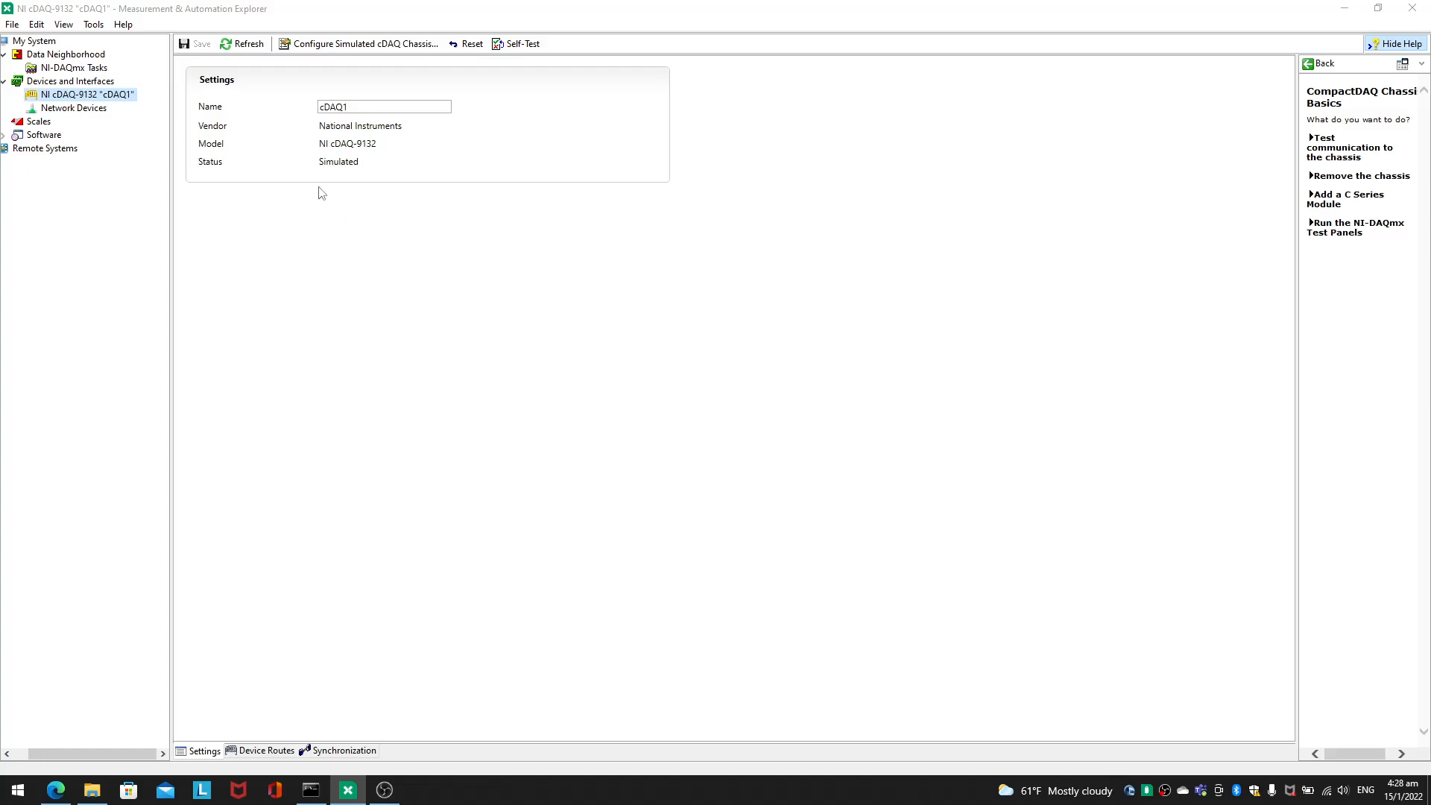
# Step: Switch to the browser and read the article's instructions for adding C Series modules to a simulated cDAQ chassis
pyautogui.click(64, 792)
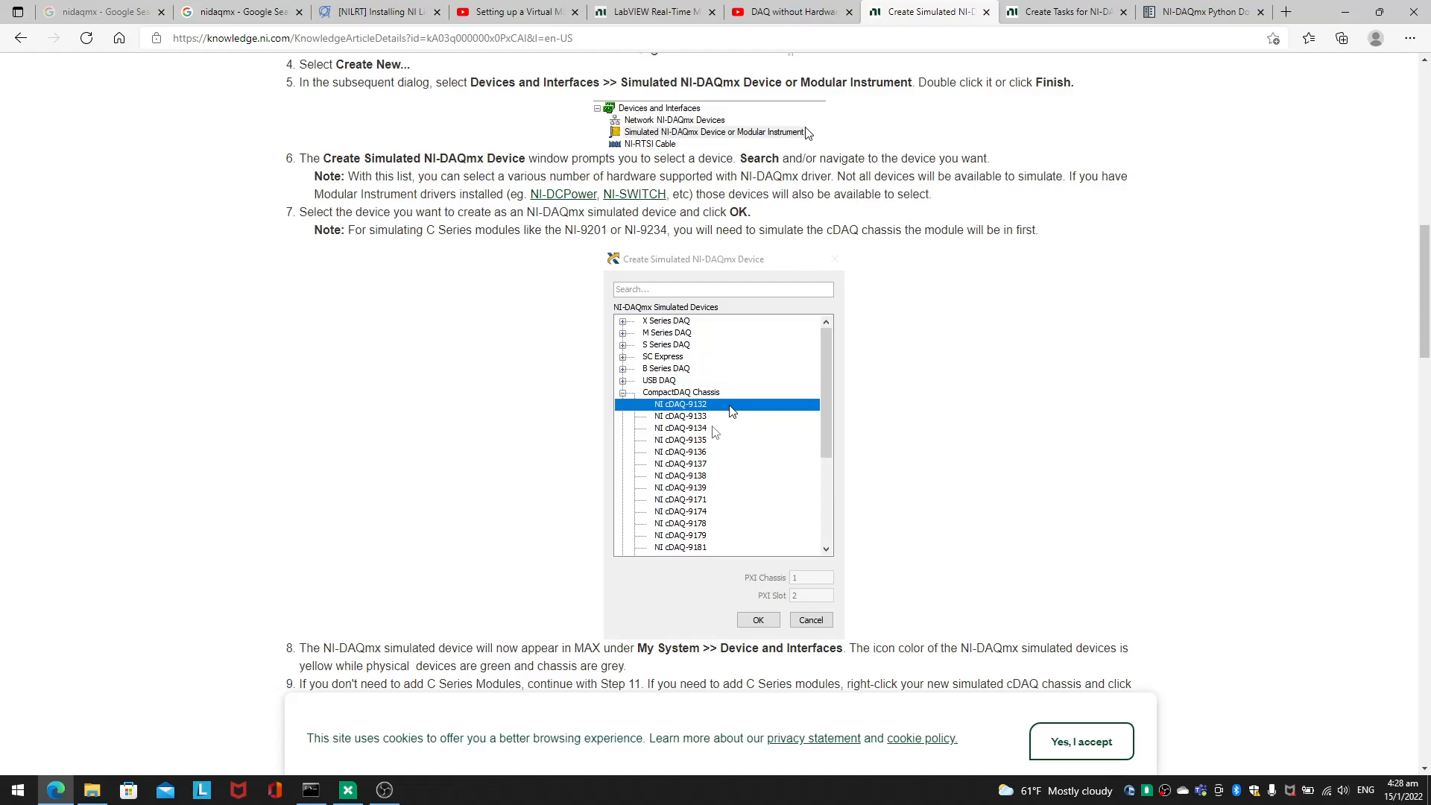
pyautogui.click(354, 795)
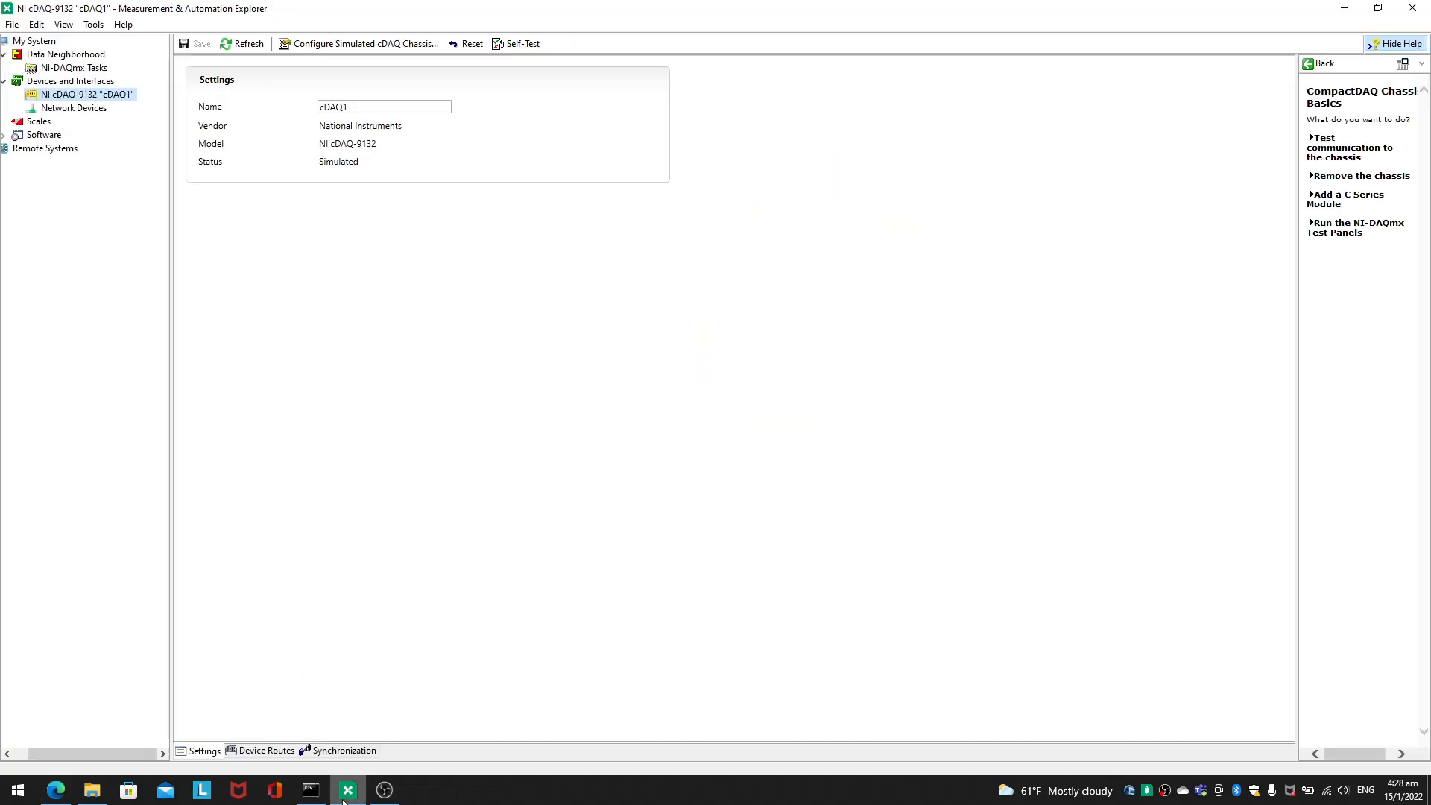
pyautogui.rightClick(107, 92)
pyautogui.click(33, 259)
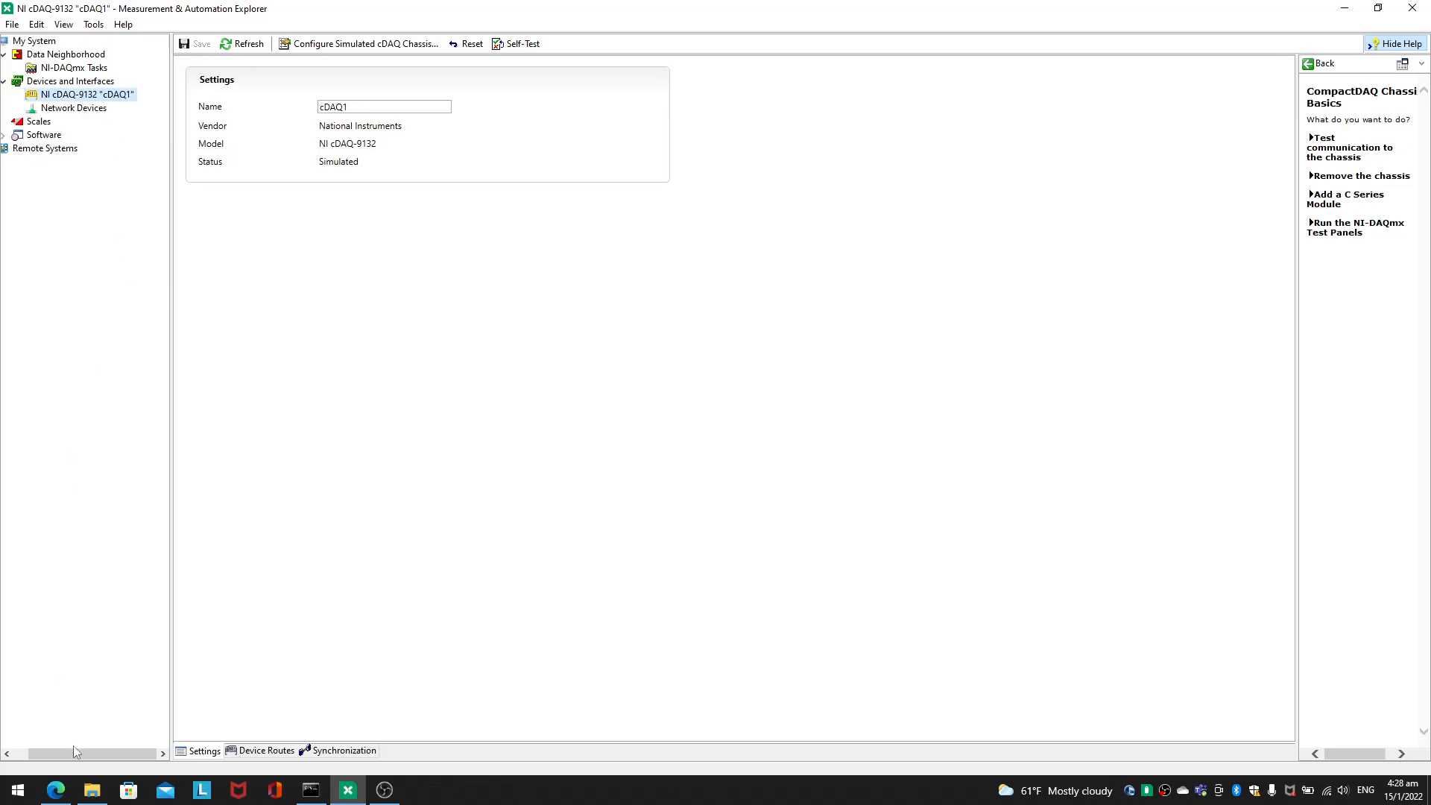
pyautogui.click(56, 790)
pyautogui.scroll(-4, 924, 432)
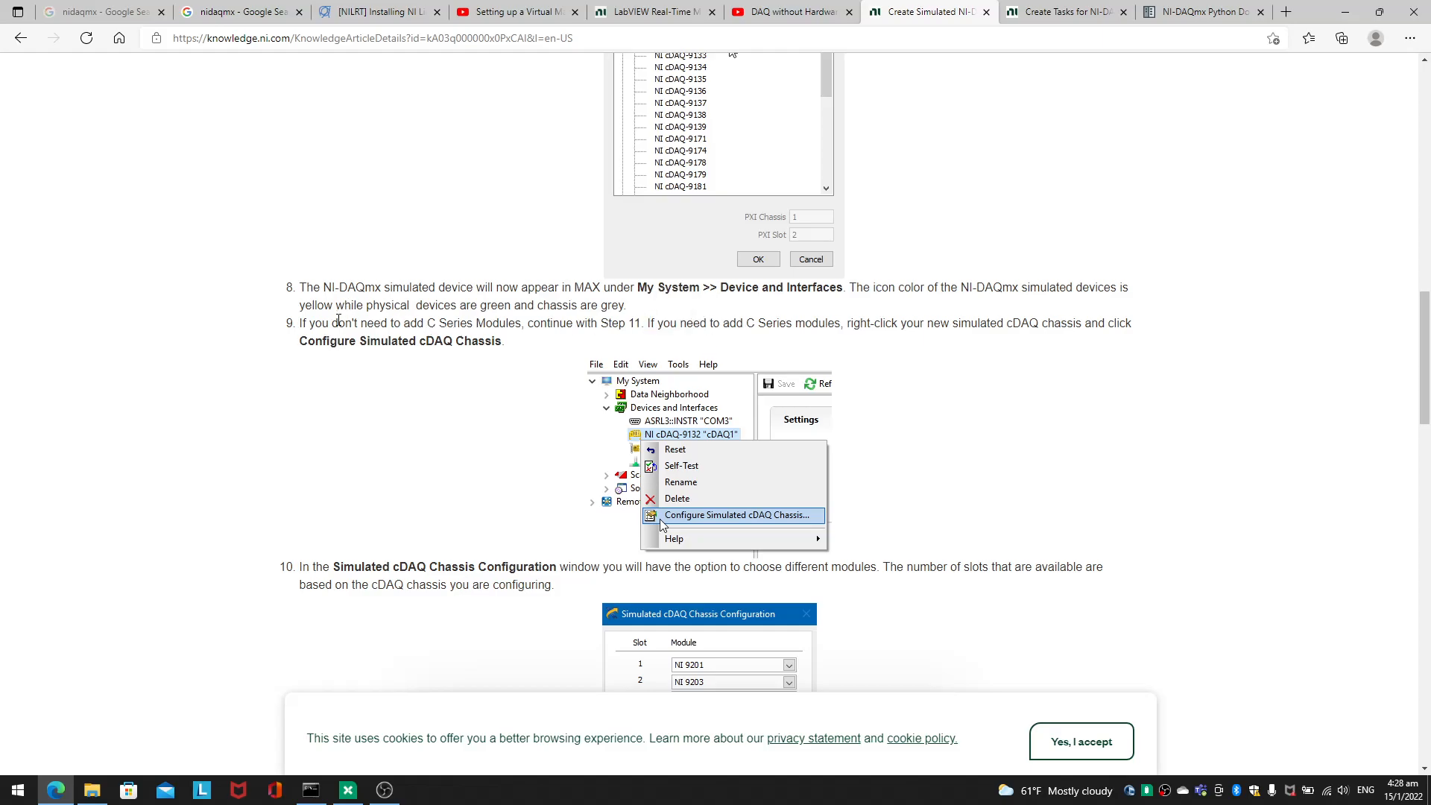
pyautogui.moveTo(303, 323); pyautogui.dragTo(799, 326)
pyautogui.scroll(-1, 775, 516)
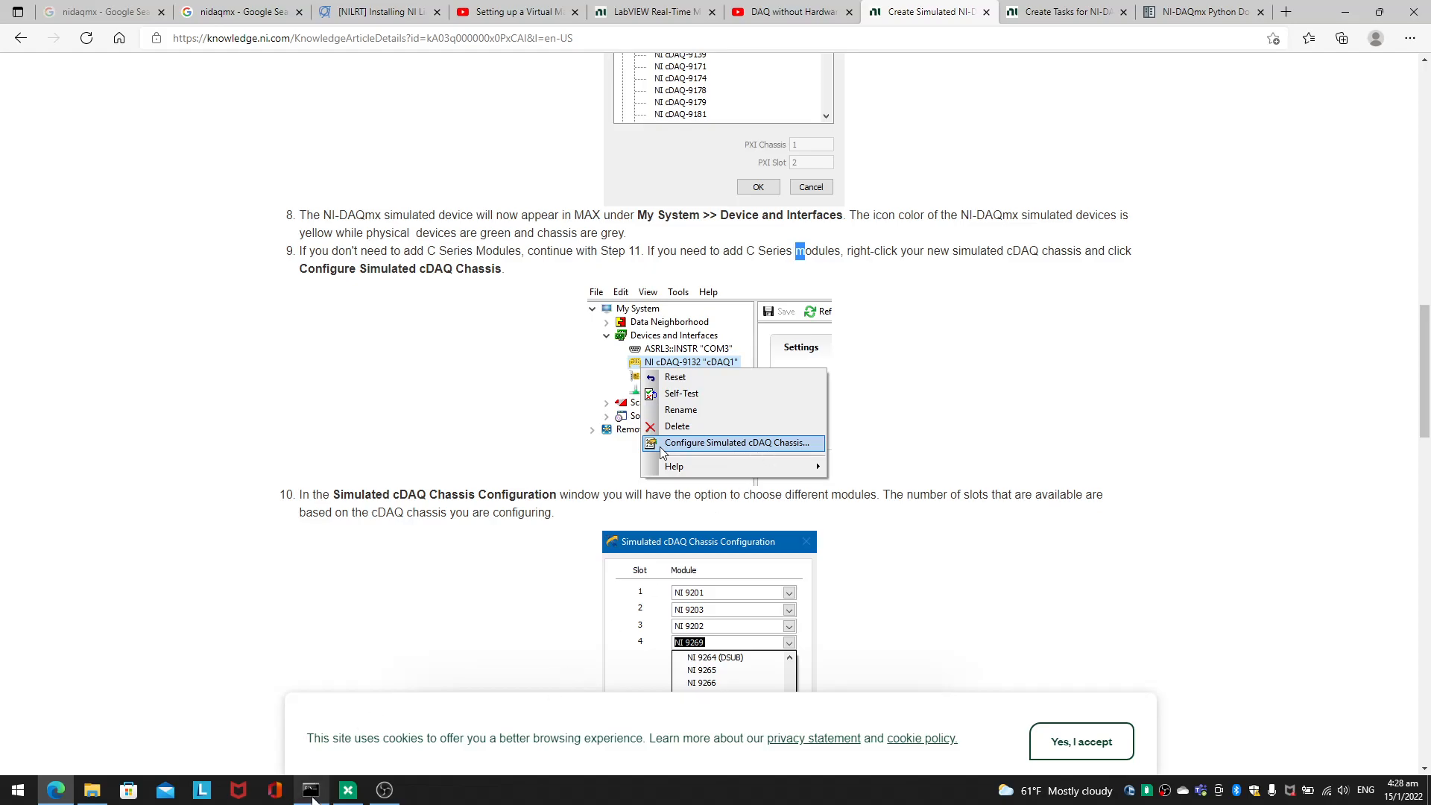
pyautogui.moveTo(316, 799)
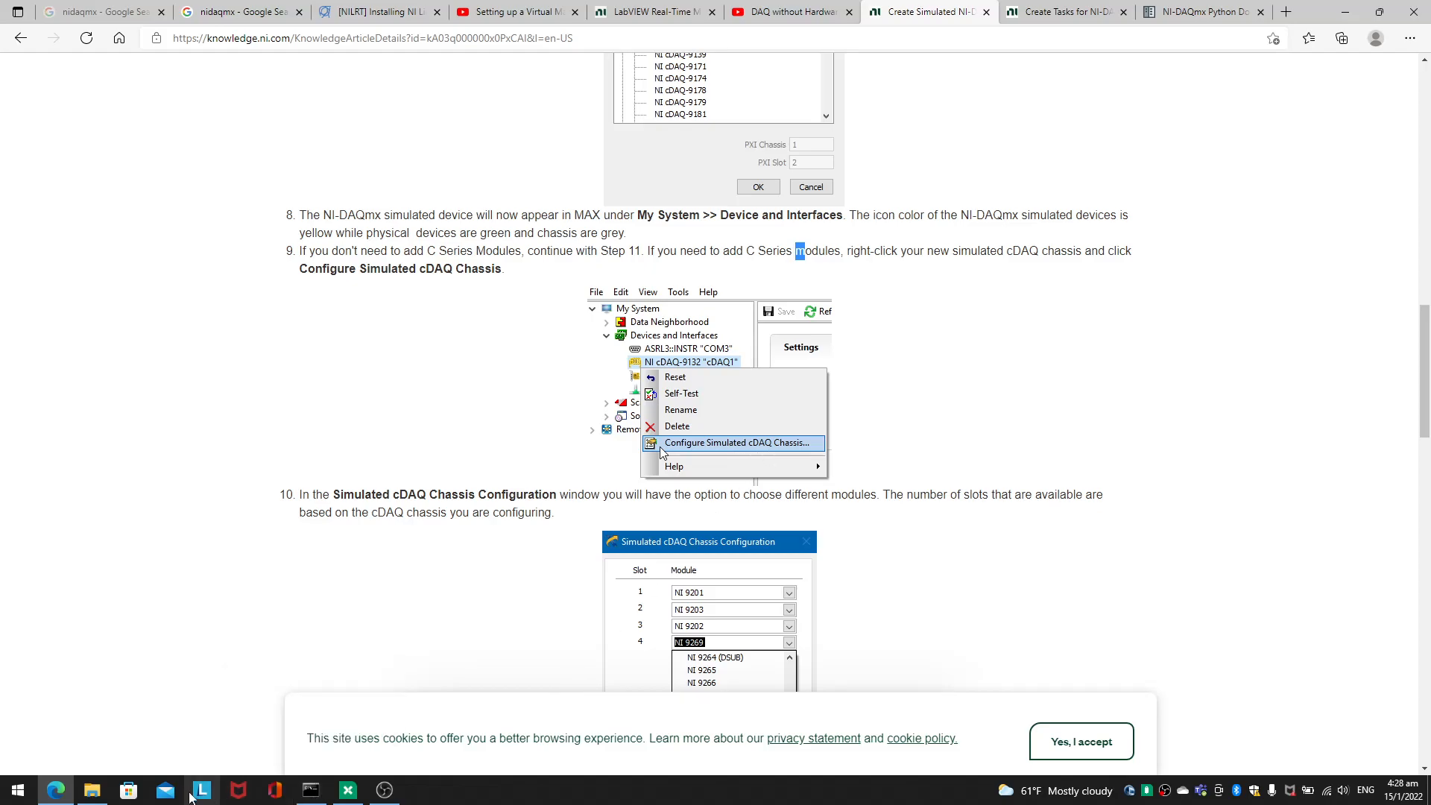
# Step: Back in Measurement & Automation Explorer, open the Simulated cDAQ Chassis Configuration of the NI cDAQ-9132 and view the modules available for slot 1
pyautogui.click(347, 790)
pyautogui.rightClick(111, 95)
pyautogui.click(221, 171)
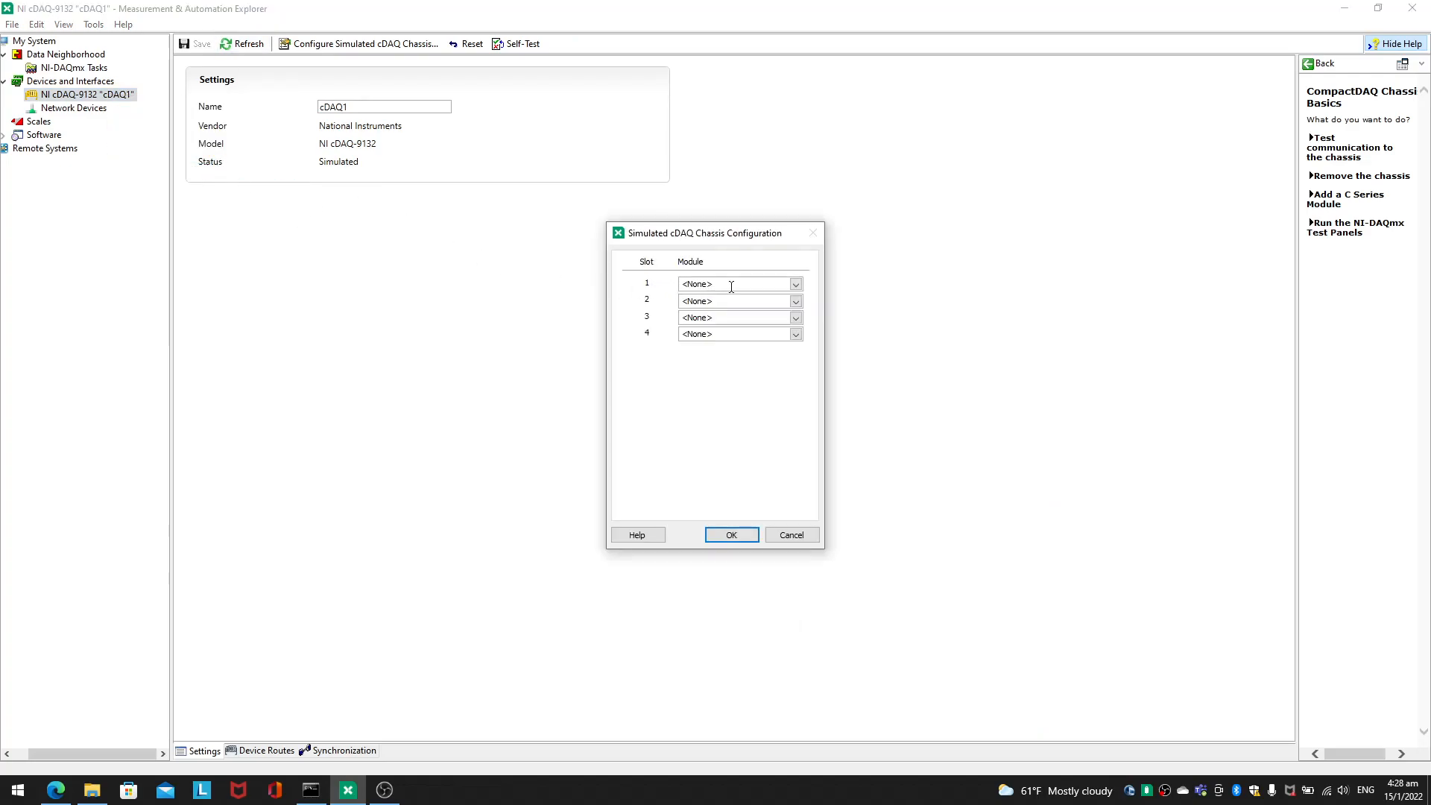
pyautogui.click(796, 284)
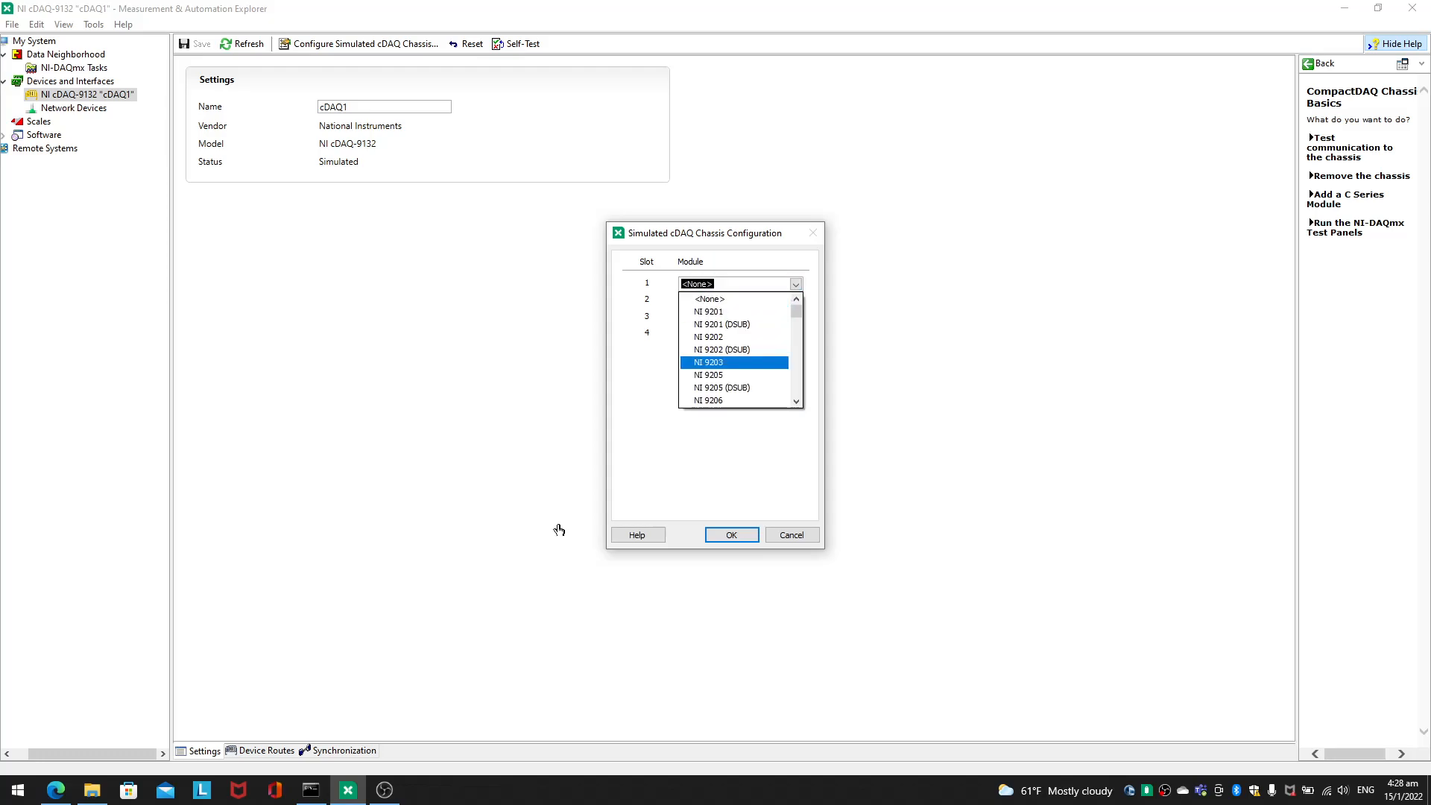
# Step: Switch to the browser and check the article's example of which modules to assign to the chassis slots
pyautogui.click(56, 790)
pyautogui.scroll(5, 481, 431)
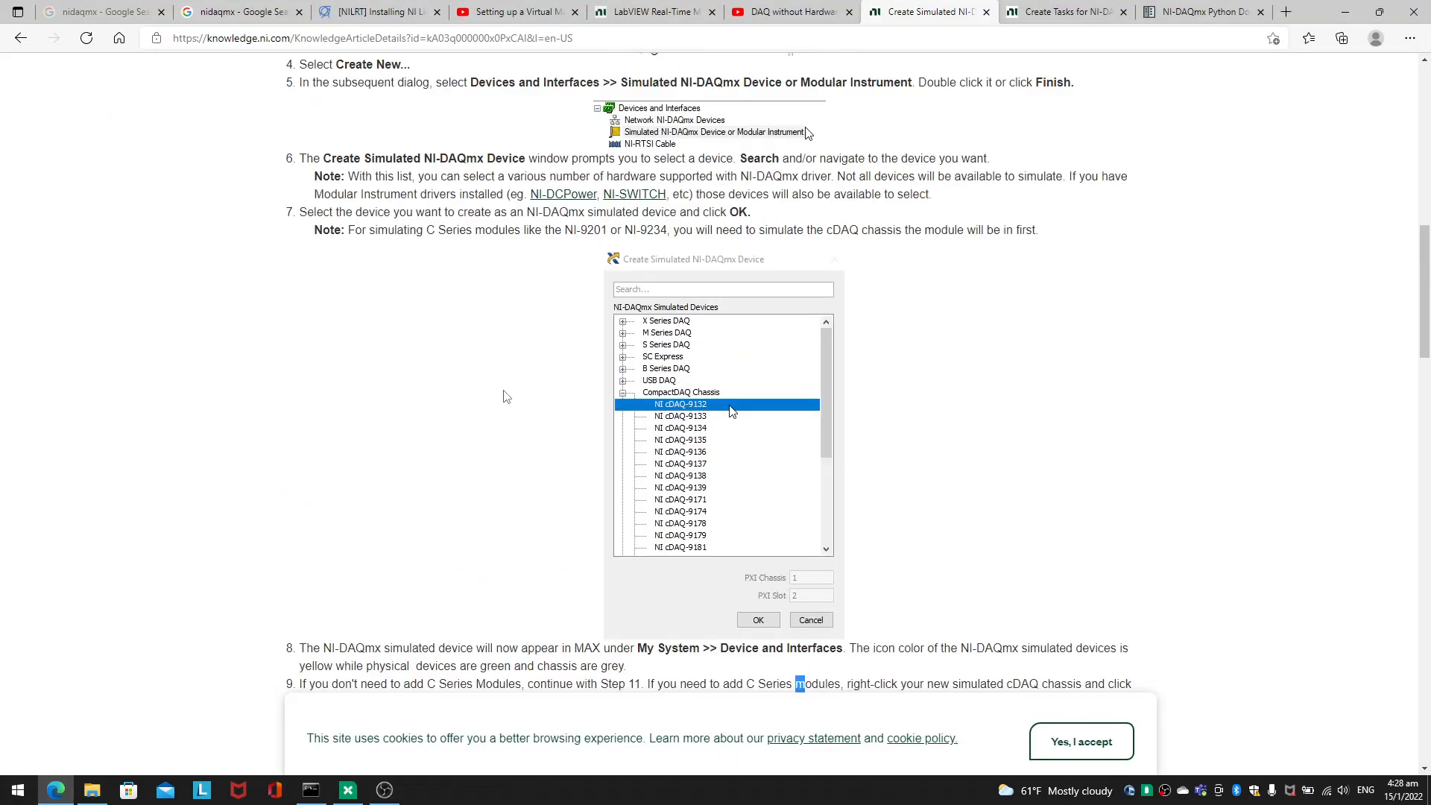
pyautogui.scroll(-5, 663, 419)
pyautogui.scroll(-4, 693, 571)
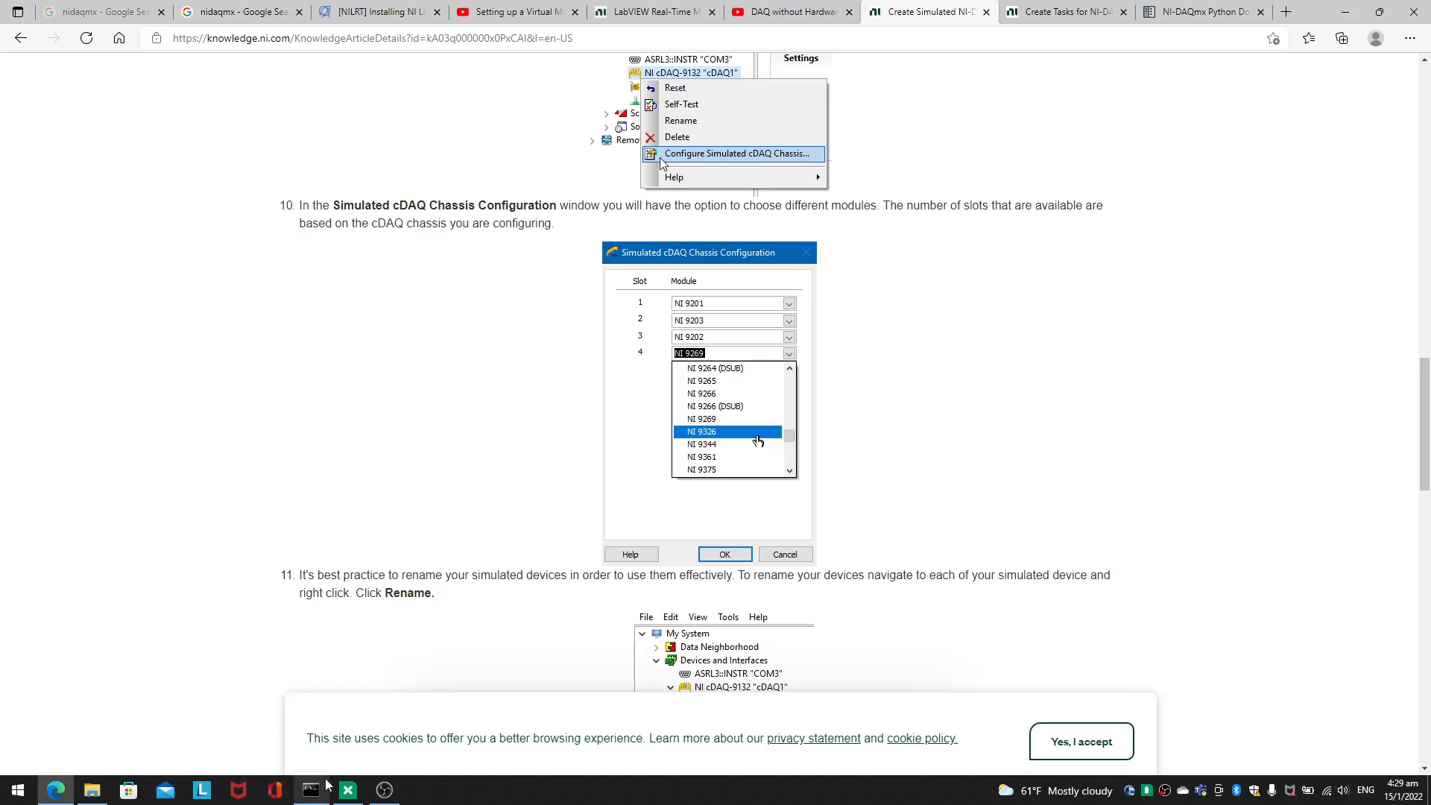
# Step: In Measurement & Automation Explorer, assign NI 9201, NI 9202, NI 9203 and NI 9269 to chassis slots 1 to 4 and apply the configuration
pyautogui.click(349, 791)
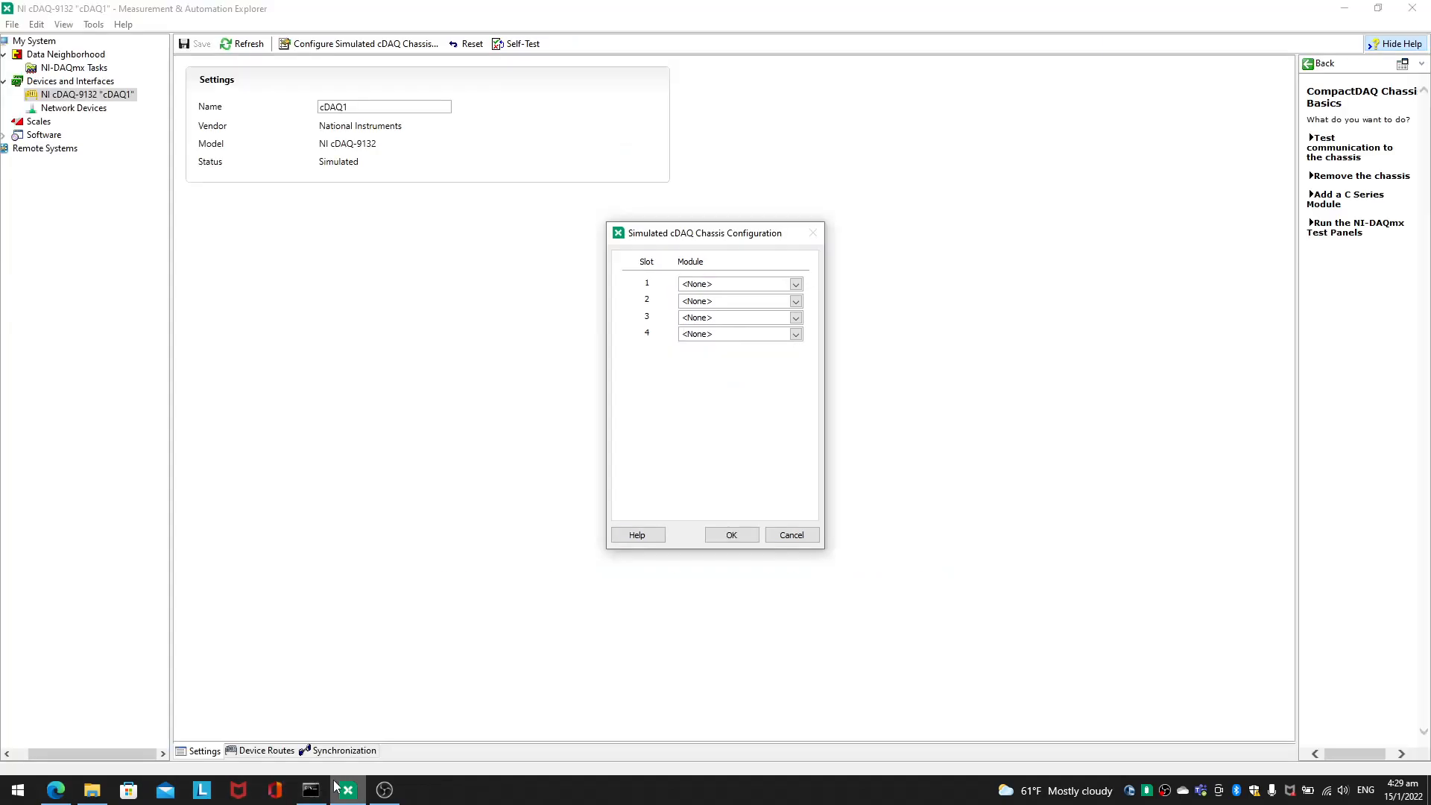
pyautogui.click(795, 284)
pyautogui.click(771, 313)
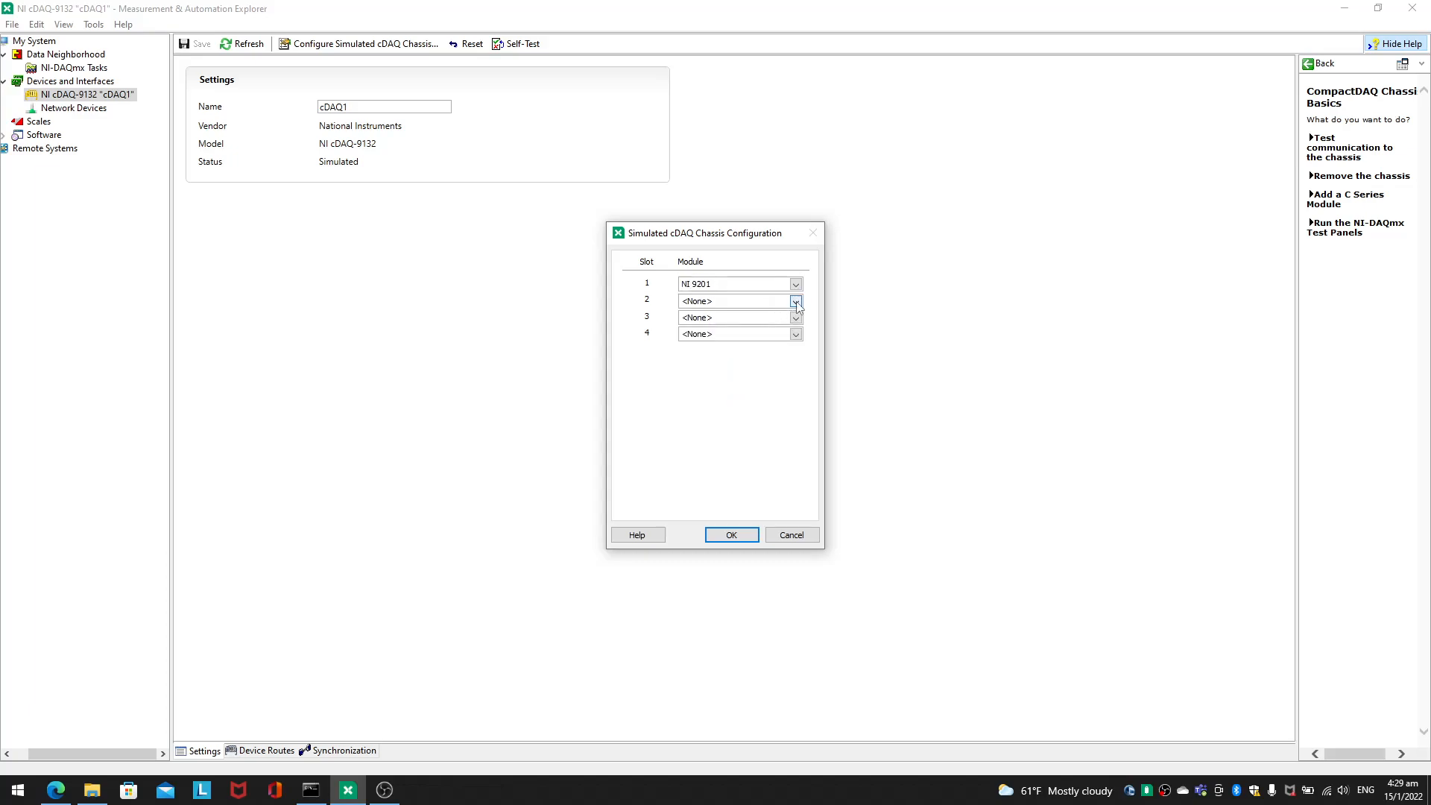
pyautogui.click(796, 301)
pyautogui.click(767, 354)
pyautogui.click(795, 317)
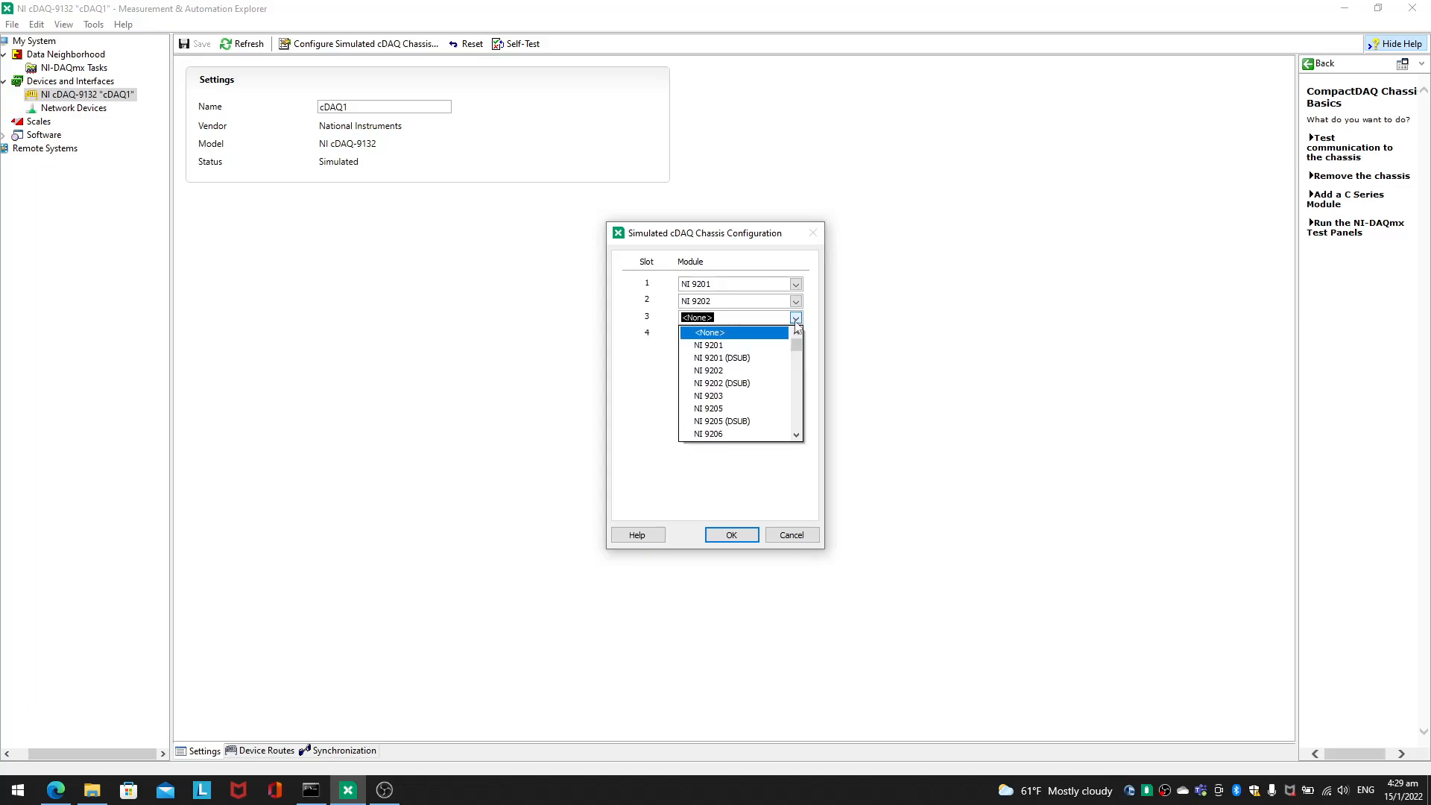
pyautogui.click(768, 377)
pyautogui.click(793, 336)
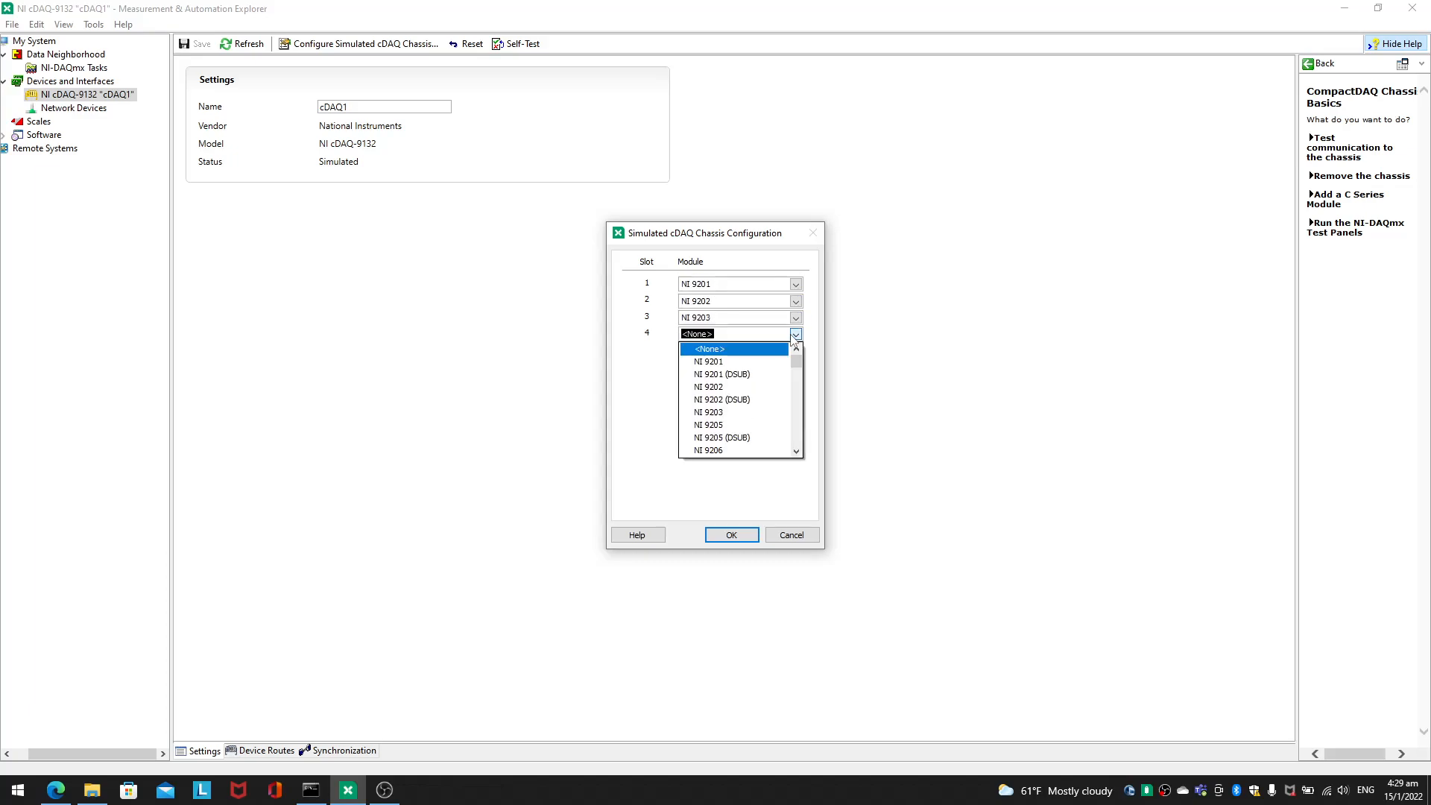
pyautogui.moveTo(797, 372); pyautogui.dragTo(791, 428)
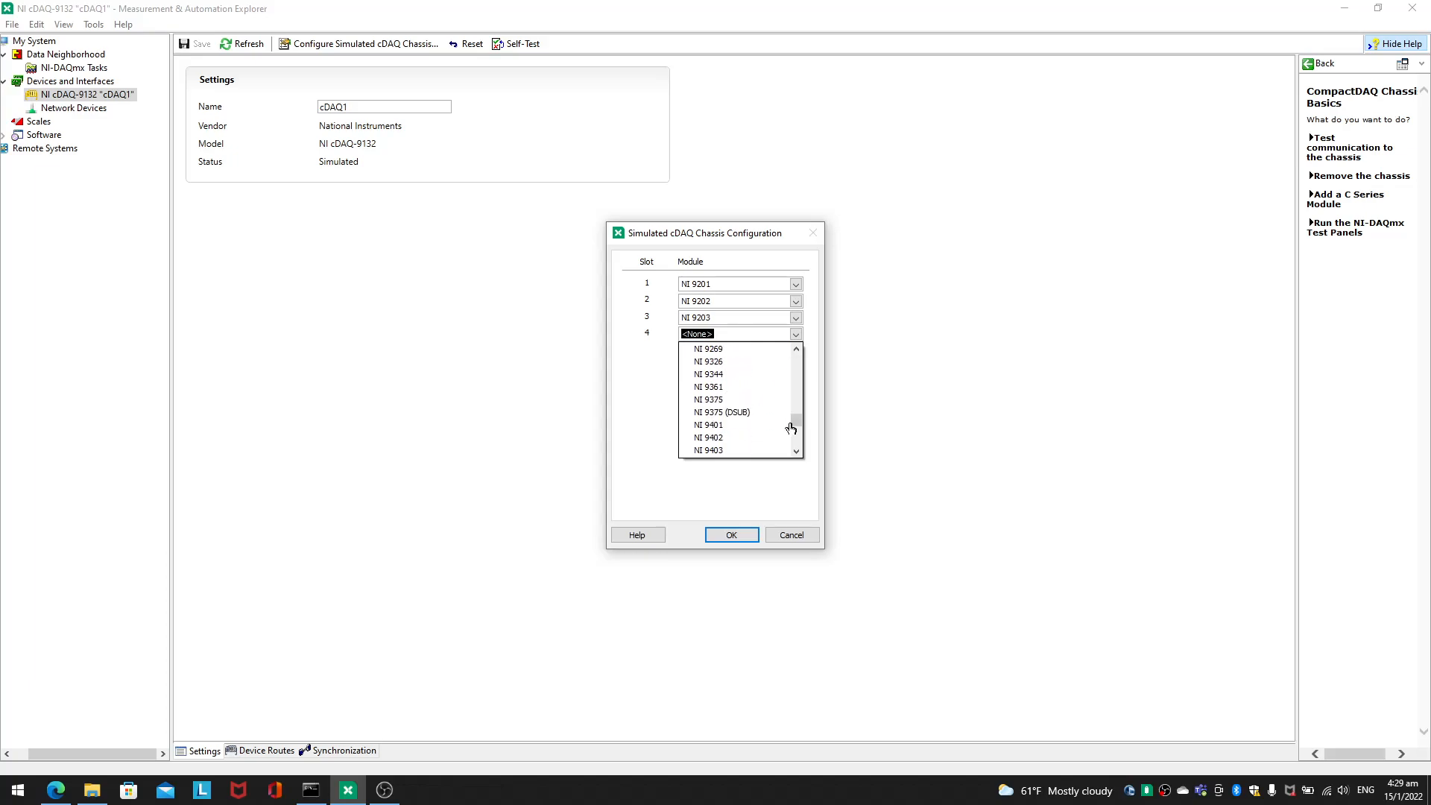
pyautogui.click(760, 349)
pyautogui.click(729, 533)
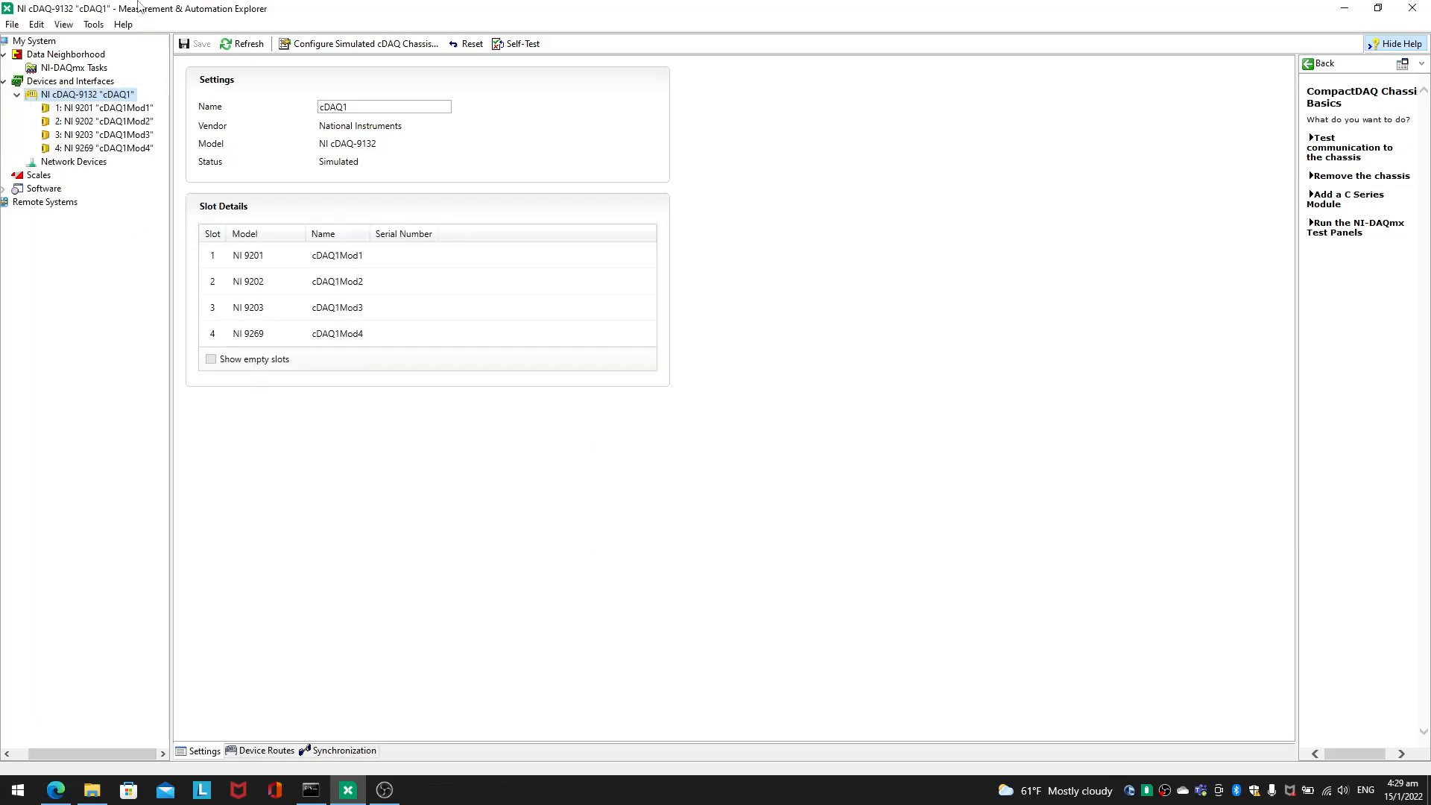
# Step: Rename the NI cDAQ-9132 chassis as myDAQ and save the change
pyautogui.click(114, 121)
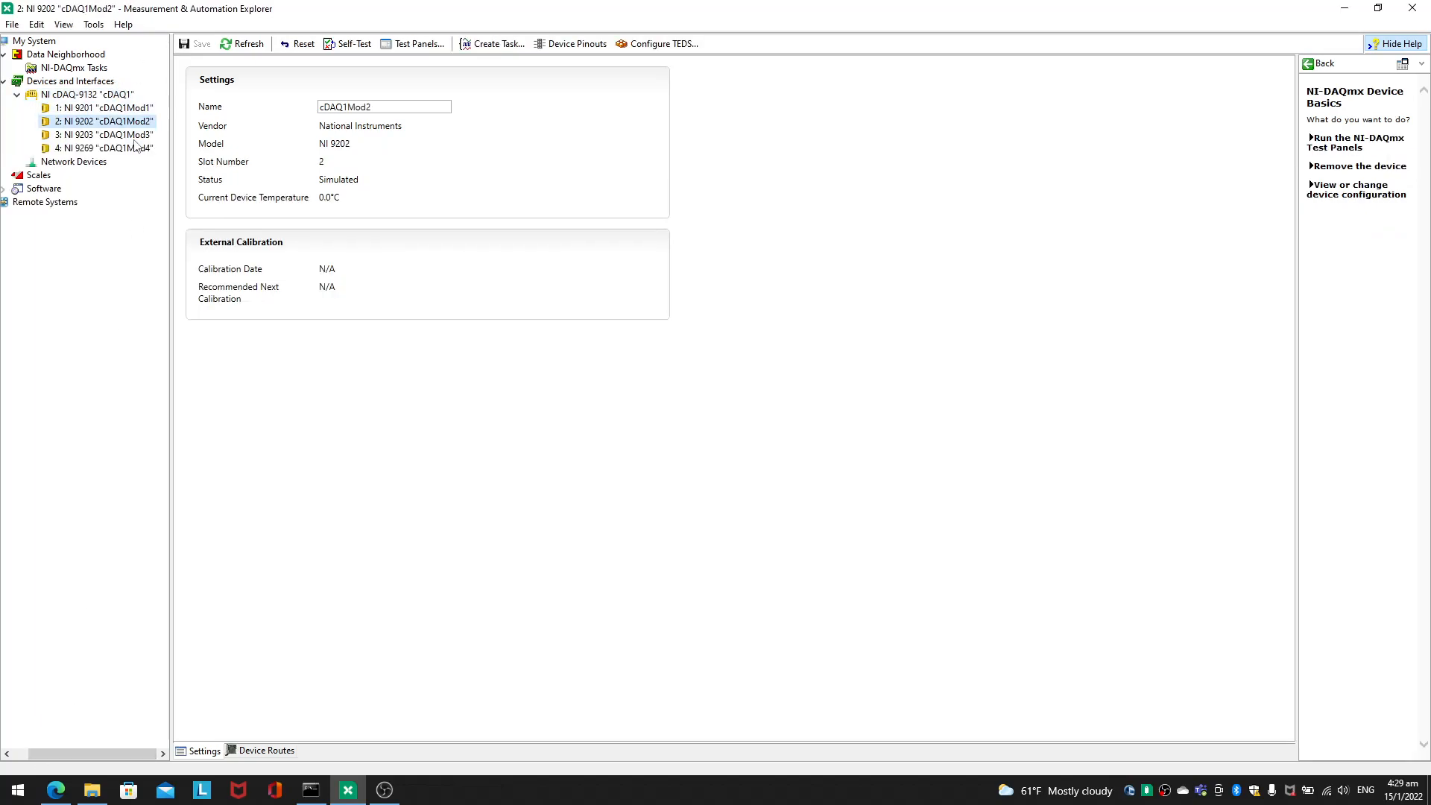
pyautogui.click(117, 97)
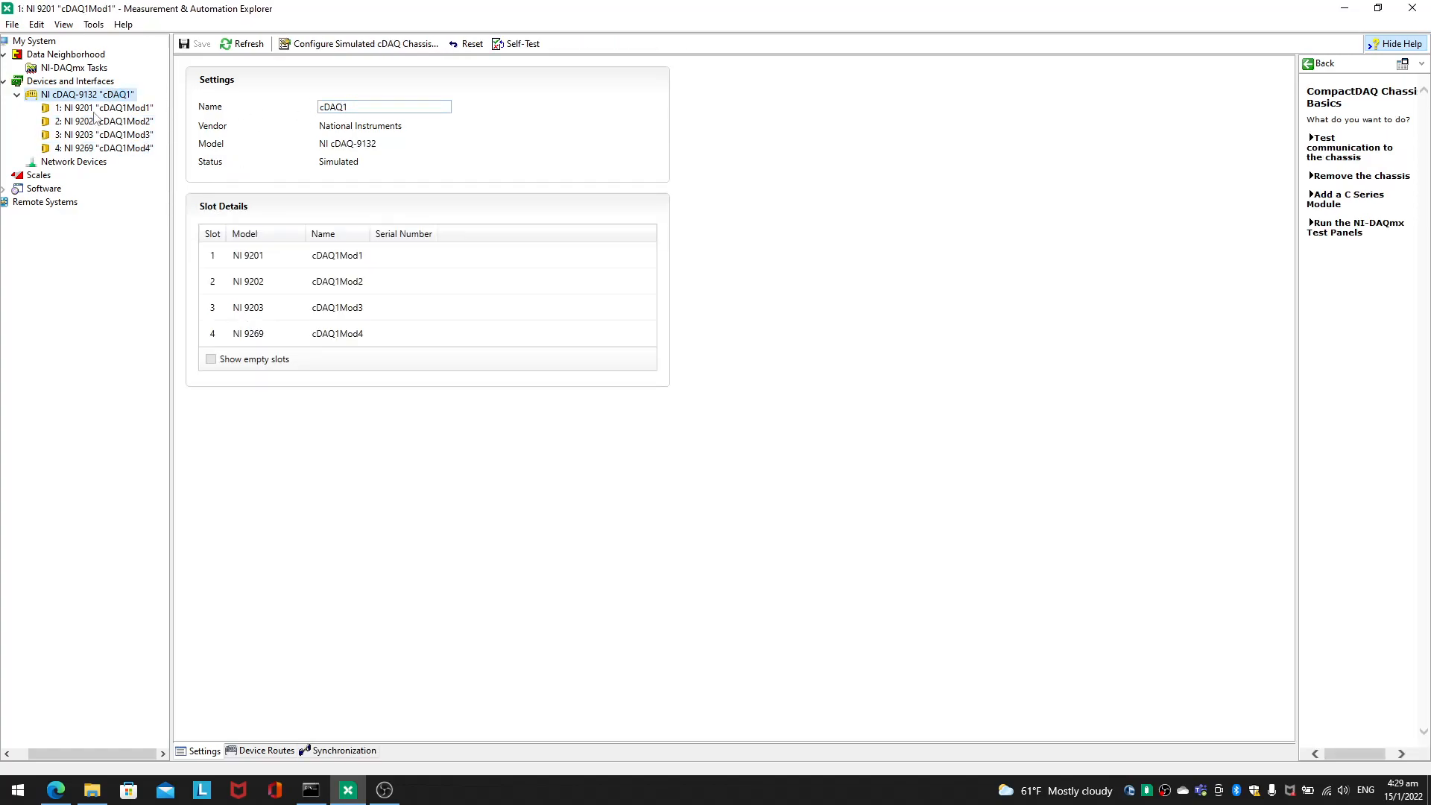
pyautogui.click(94, 111)
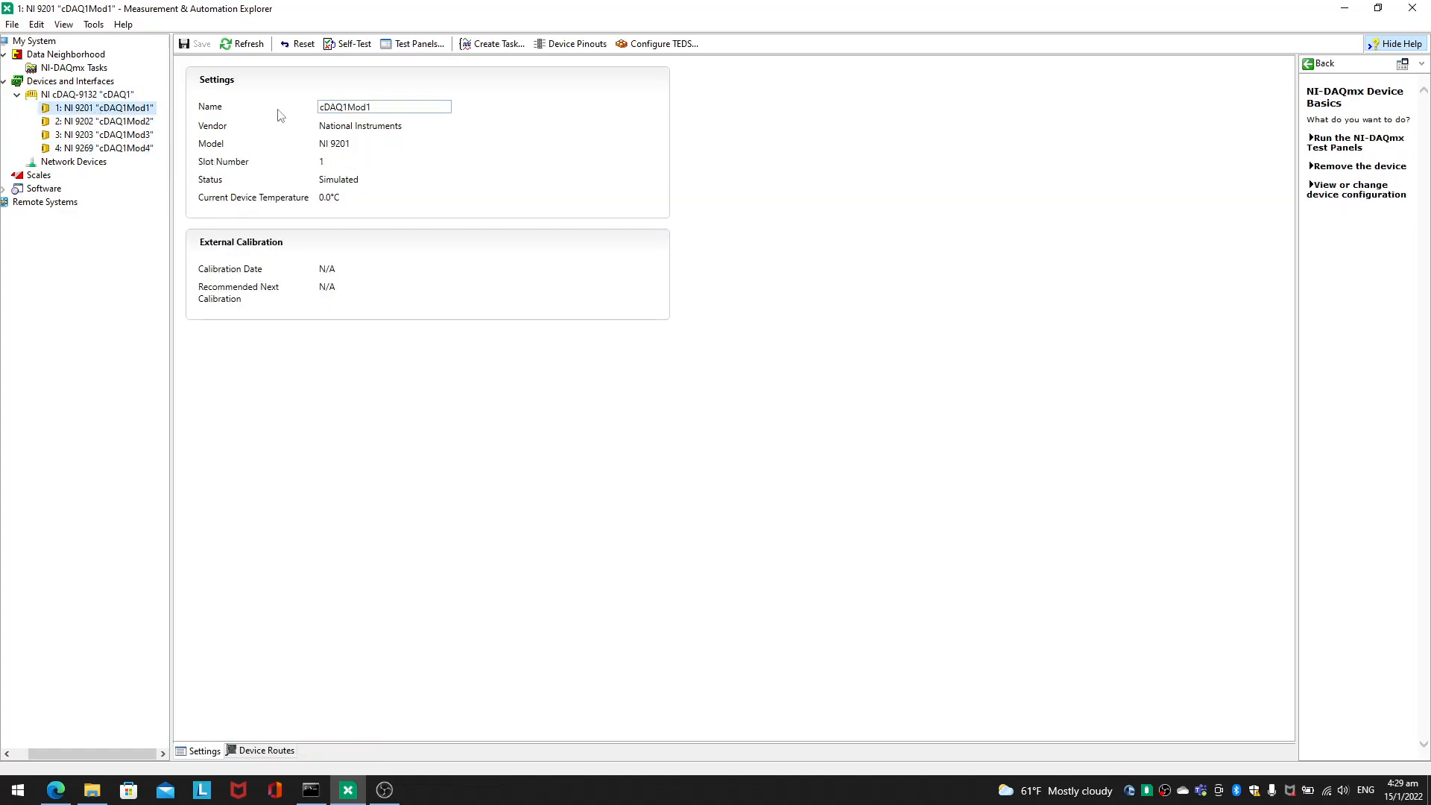
pyautogui.click(112, 95)
pyautogui.doubleClick(353, 108)
pyautogui.write('myDAQ')
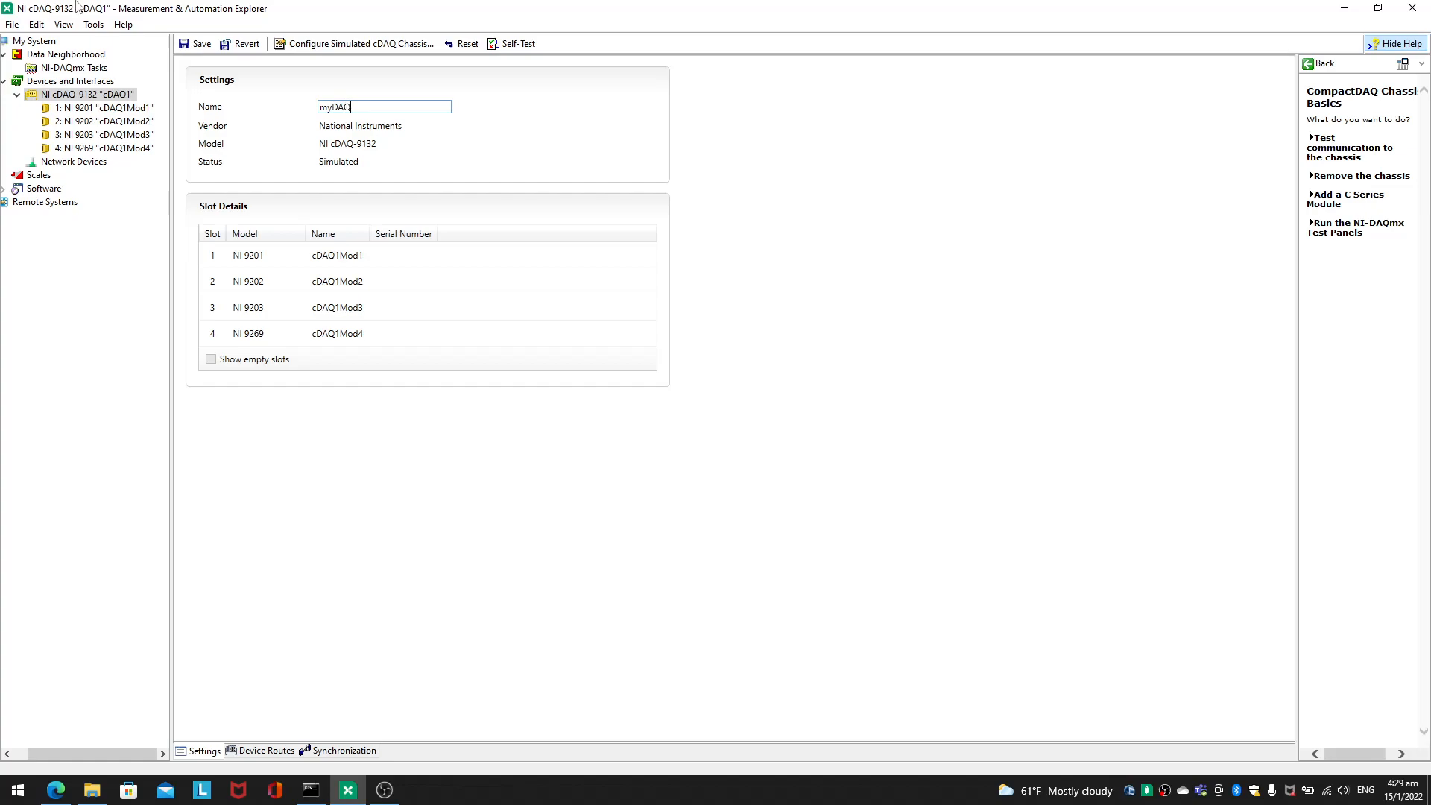
pyautogui.click(142, 109)
pyautogui.click(87, 95)
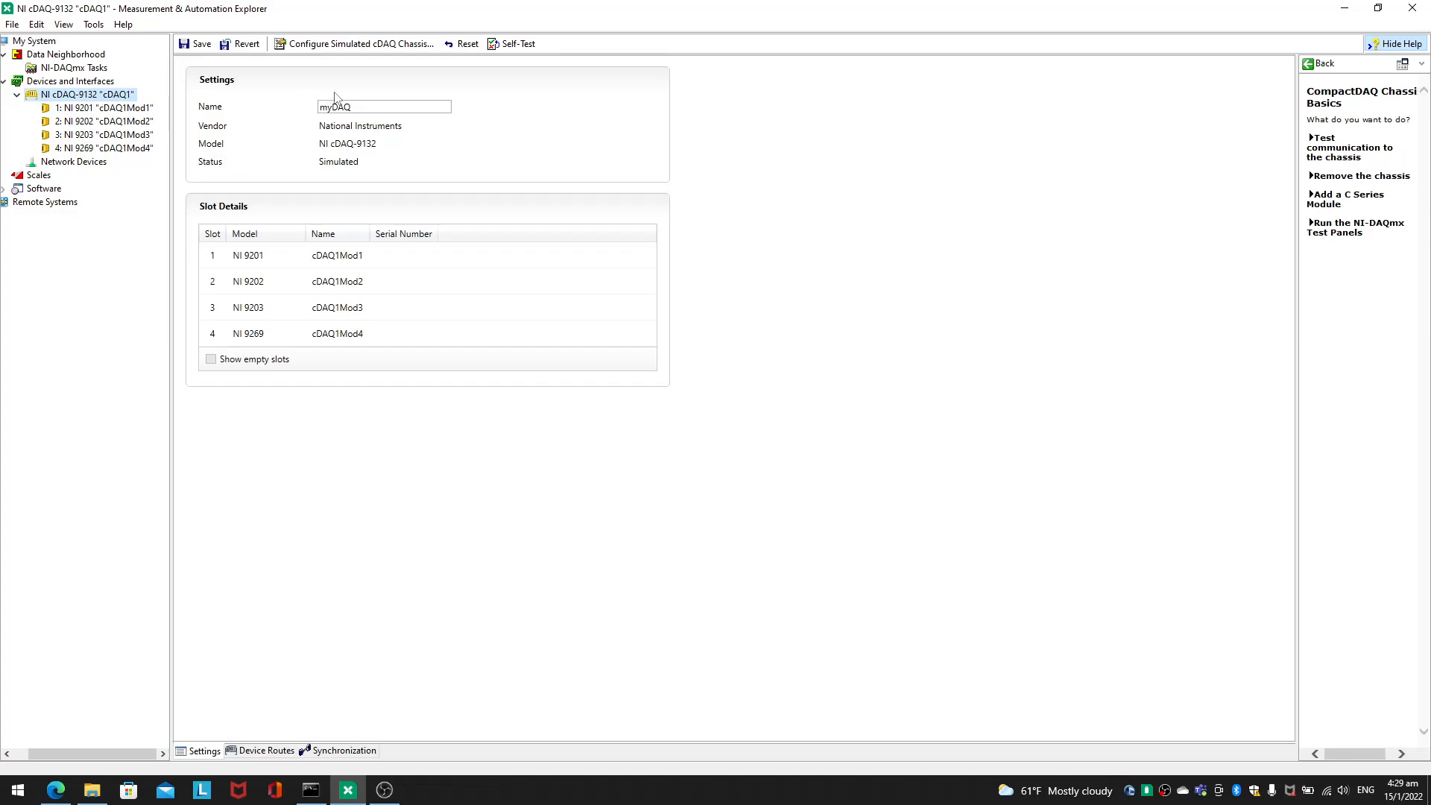
pyautogui.doubleClick(372, 108)
pyautogui.click(195, 43)
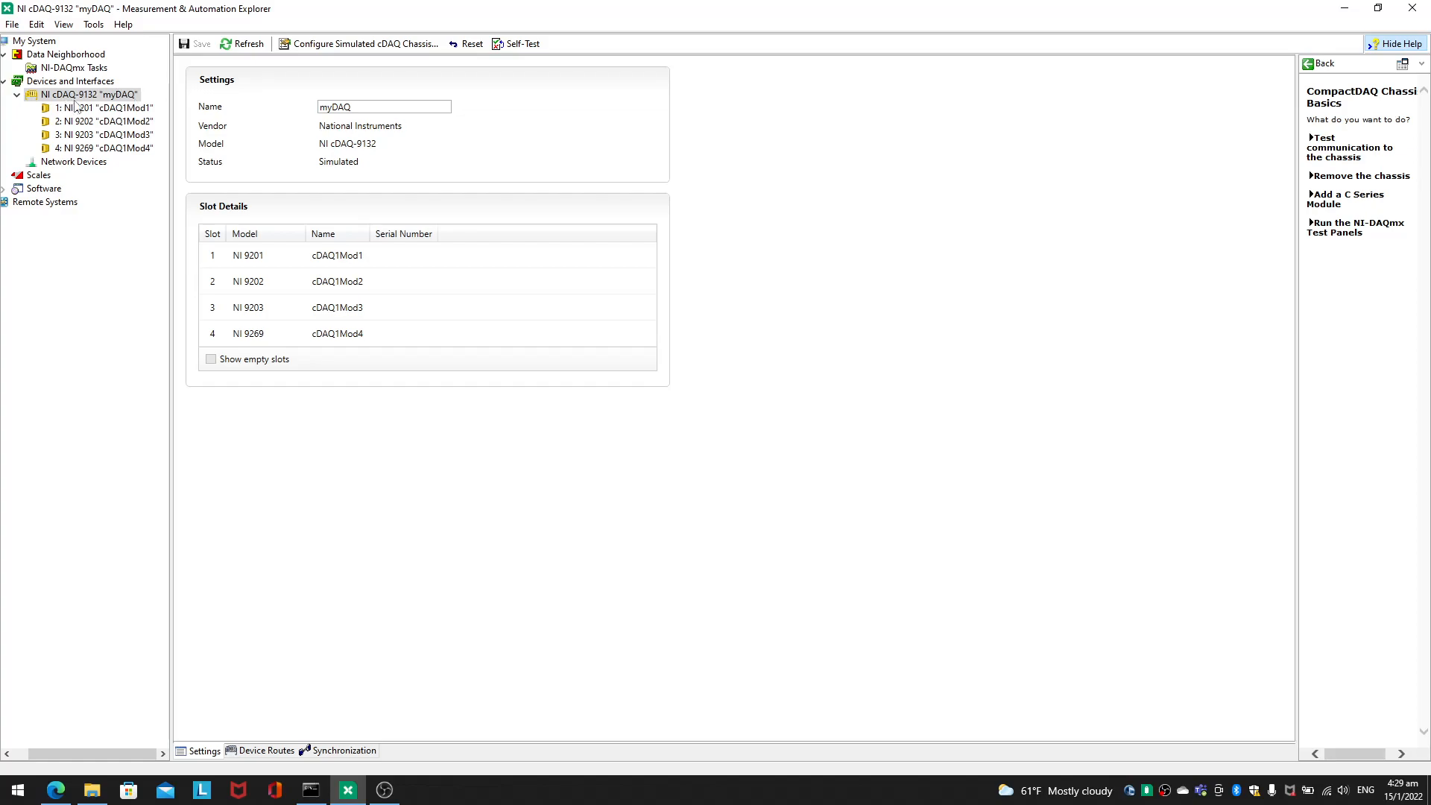
# Step: Rename the NI 9201 module in slot 1 as moduleA and save it
pyautogui.click(125, 110)
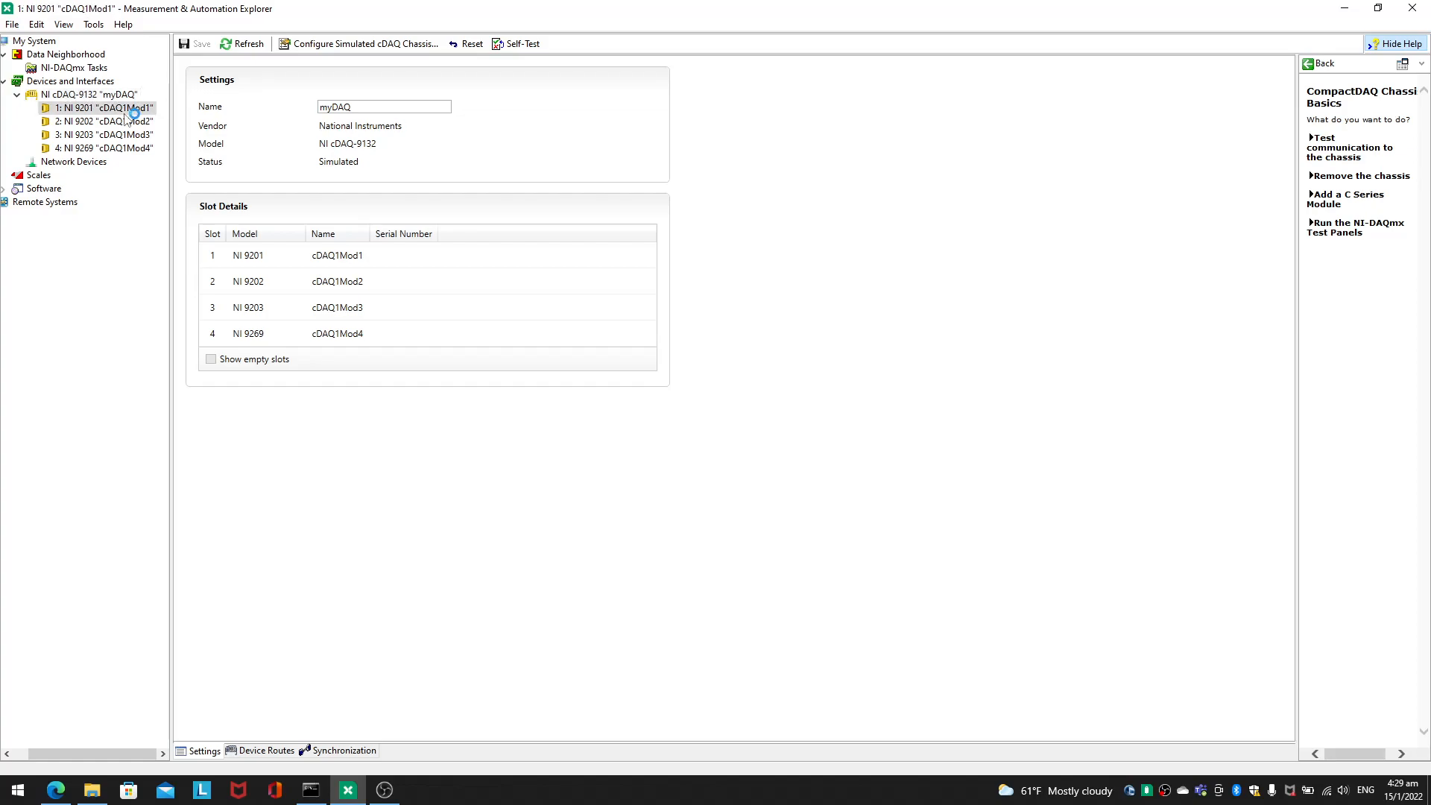
pyautogui.doubleClick(378, 102)
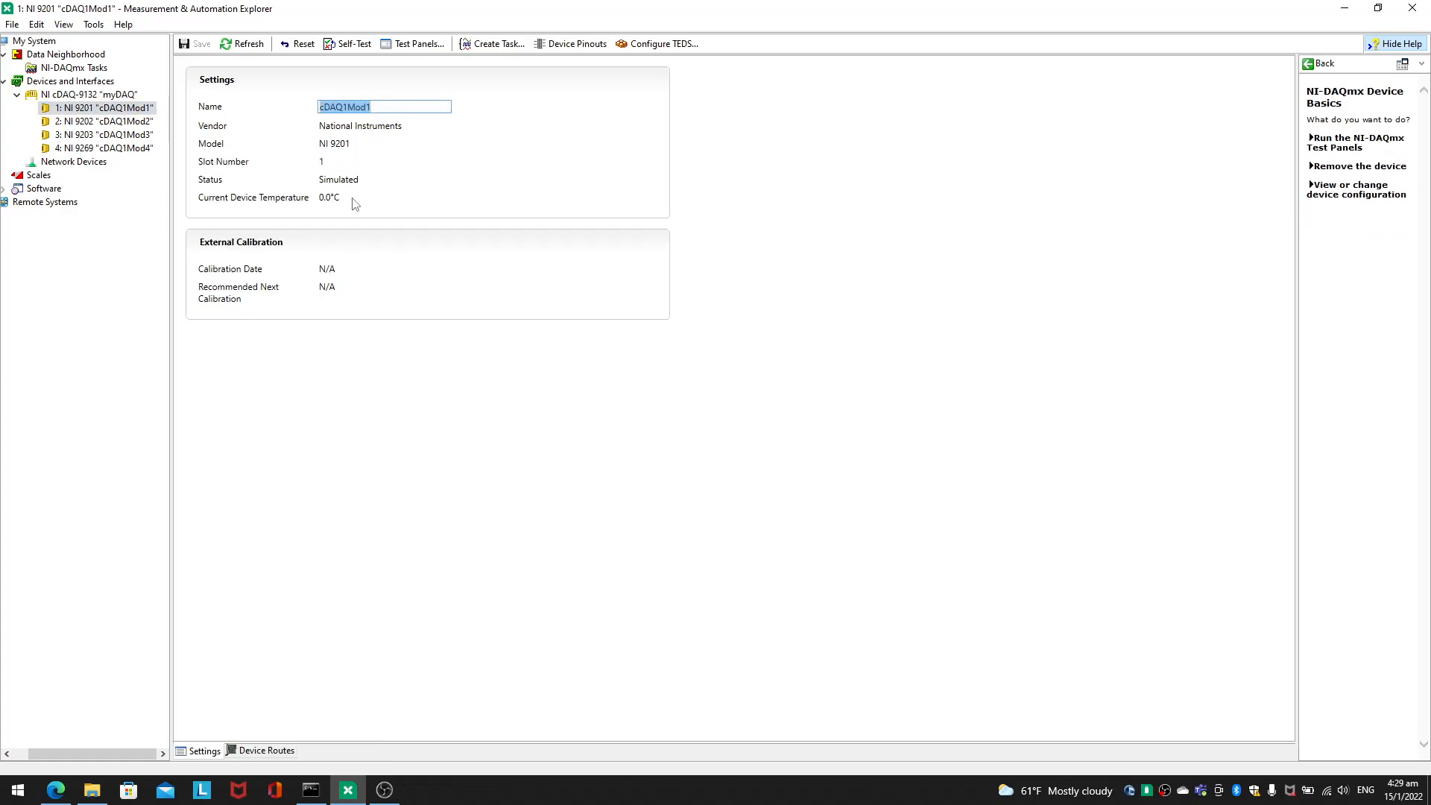
pyautogui.write('module')
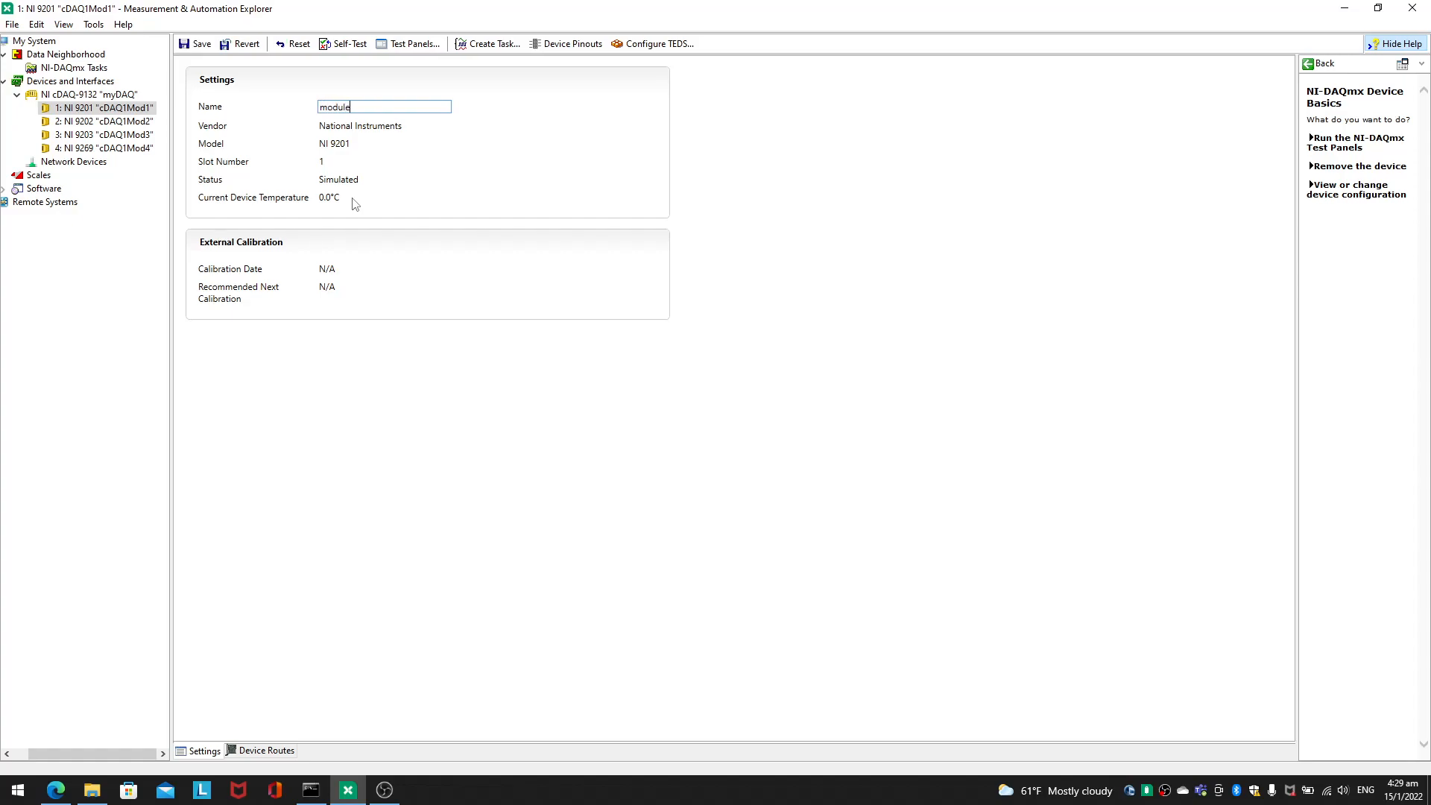
pyautogui.write('A')
pyautogui.click(195, 44)
# Step: Rename the NI 9202 module in slot 2 as moduleB and save it
pyautogui.click(143, 123)
pyautogui.doubleClick(329, 107)
pyautogui.write('moduleB')
pyautogui.click(195, 43)
# Step: Enter moduleC as the name of the NI 9203 module in slot 3
pyautogui.click(123, 135)
pyautogui.doubleClick(345, 107)
pyautogui.write('moduleC')
# Step: Rename the NI 9269 module in slot 4 as moduleD and save it
pyautogui.click(112, 149)
pyautogui.doubleClick(349, 110)
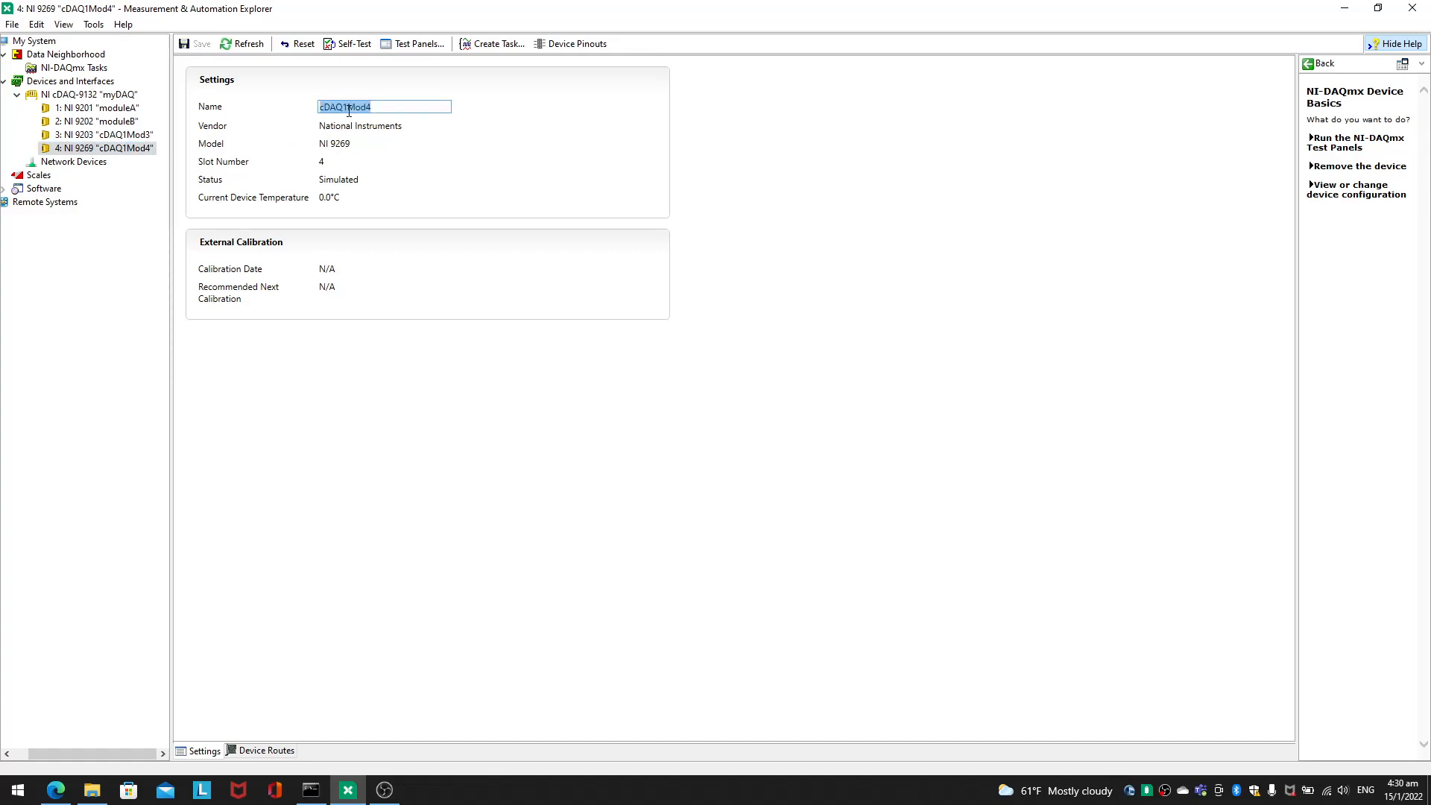
pyautogui.write('mod')
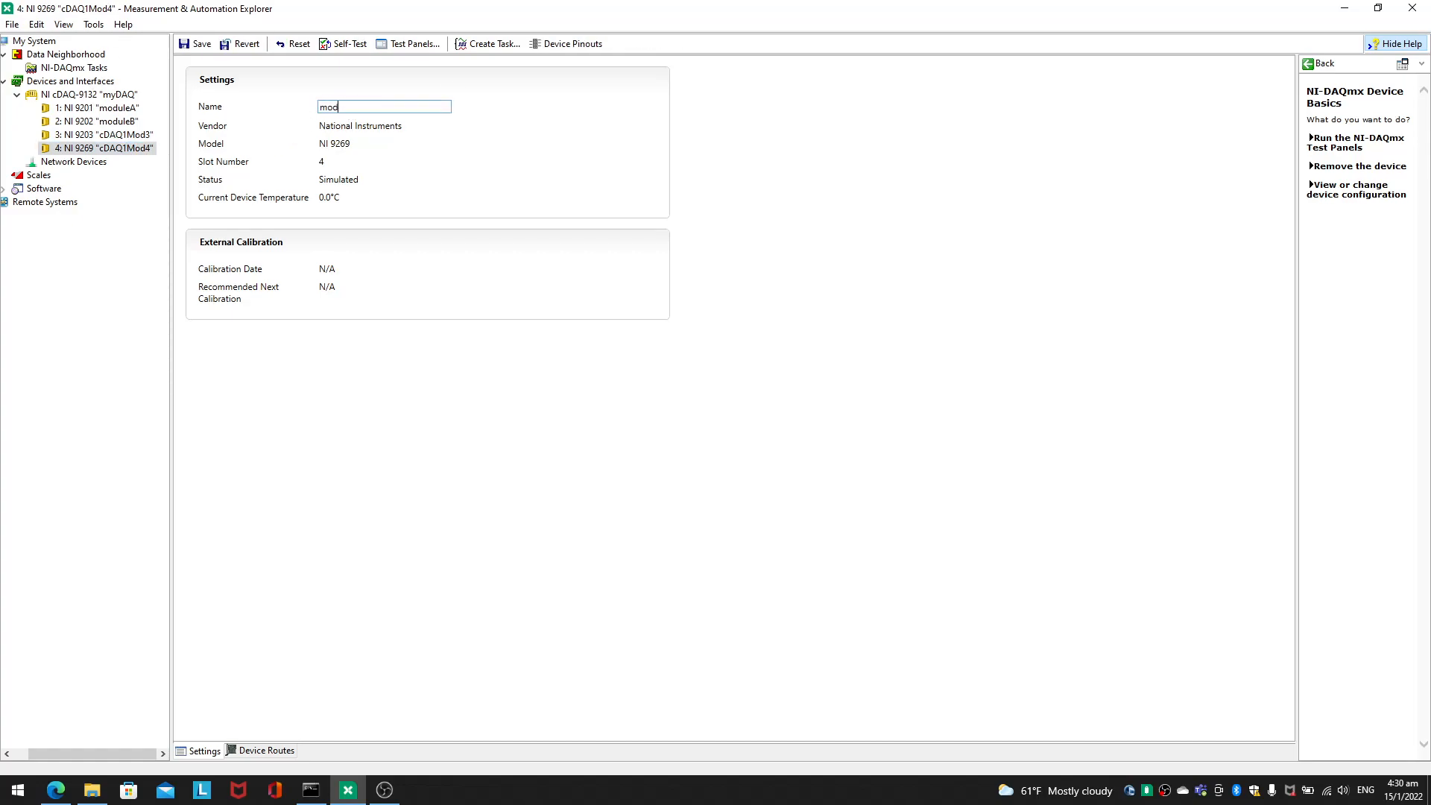
pyautogui.write('uleD')
pyautogui.click(195, 44)
# Step: Return to the NI 9203 module in slot 3 and save its new name
pyautogui.click(138, 136)
pyautogui.doubleClick(367, 109)
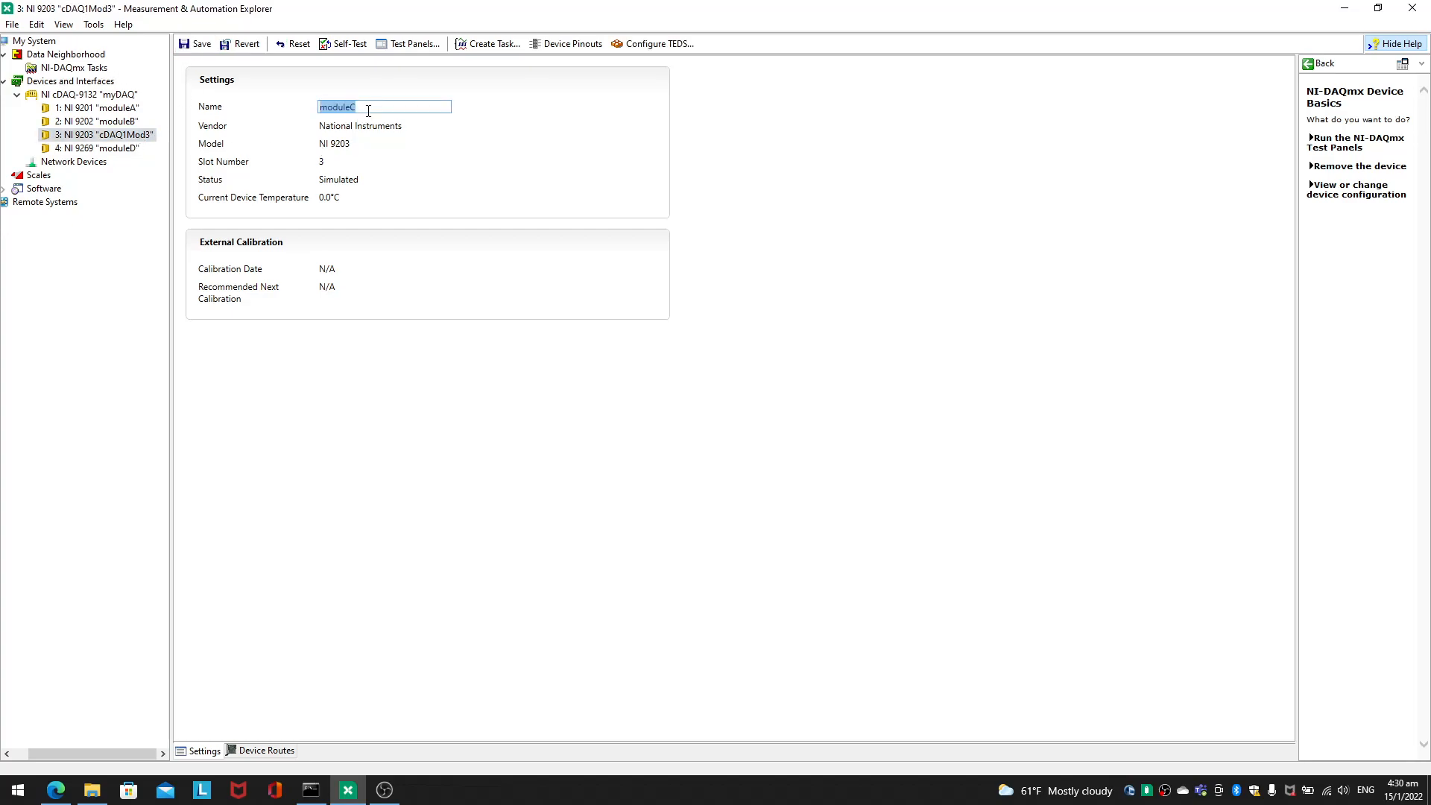
pyautogui.click(195, 44)
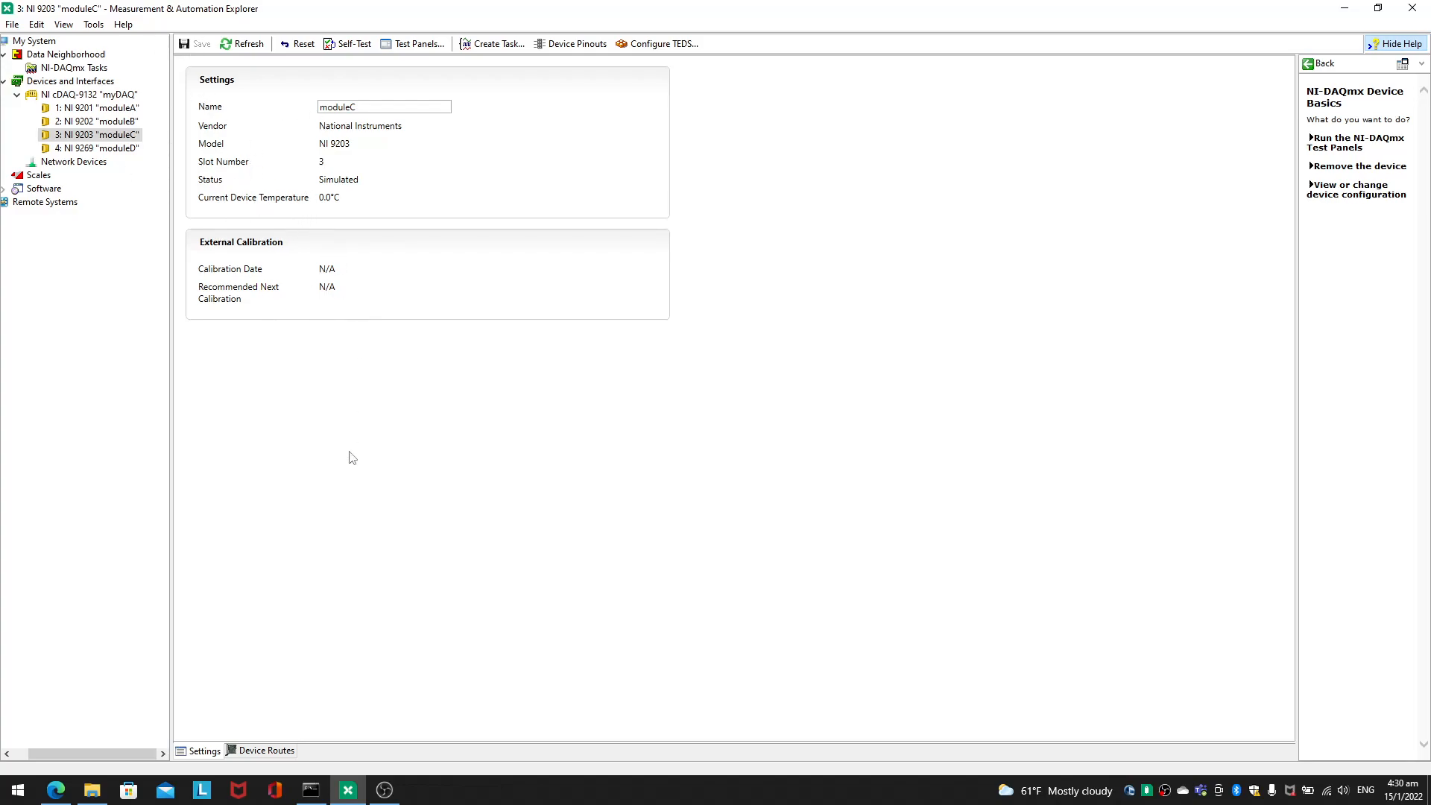
pyautogui.moveTo(381, 802)
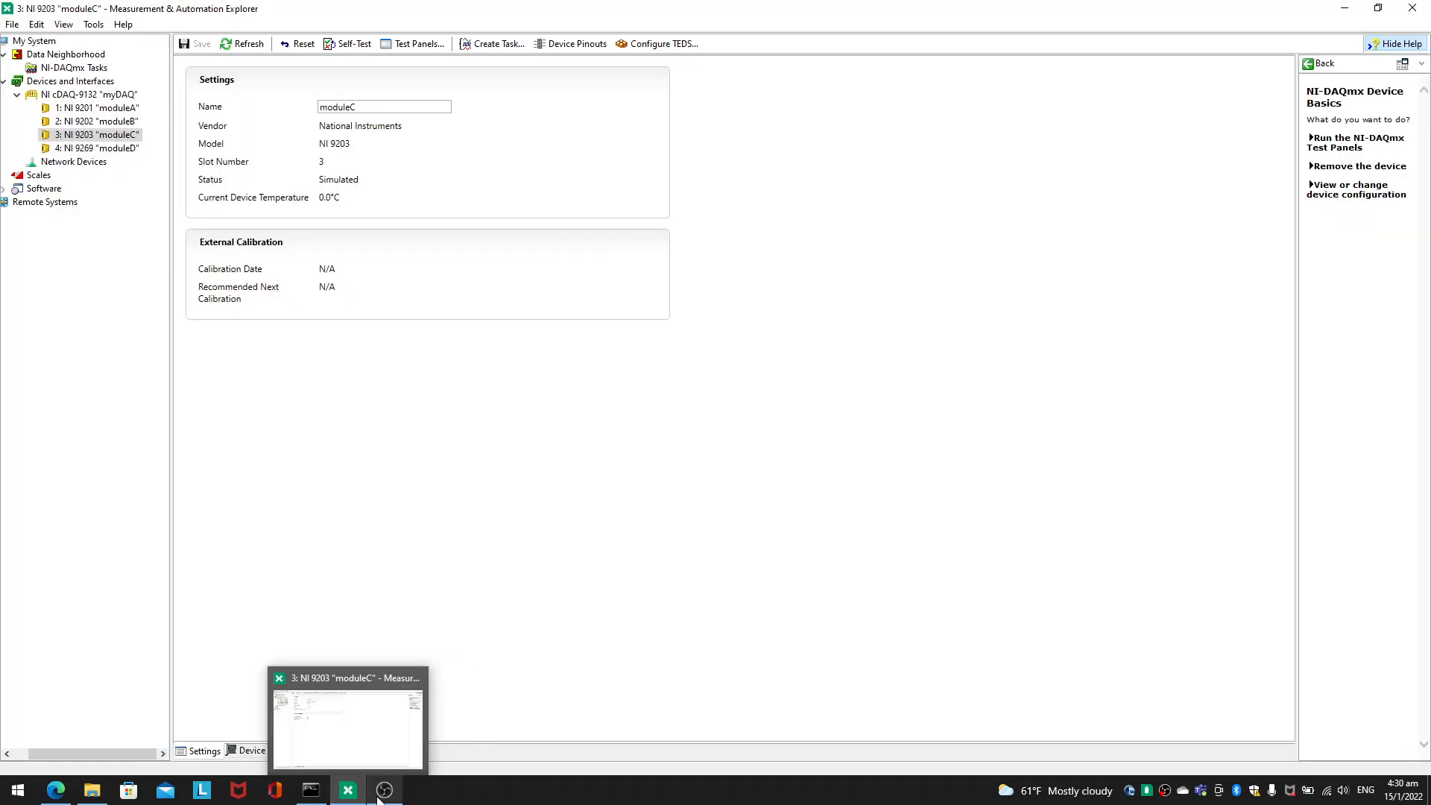
pyautogui.click(379, 797)
pyautogui.click(379, 795)
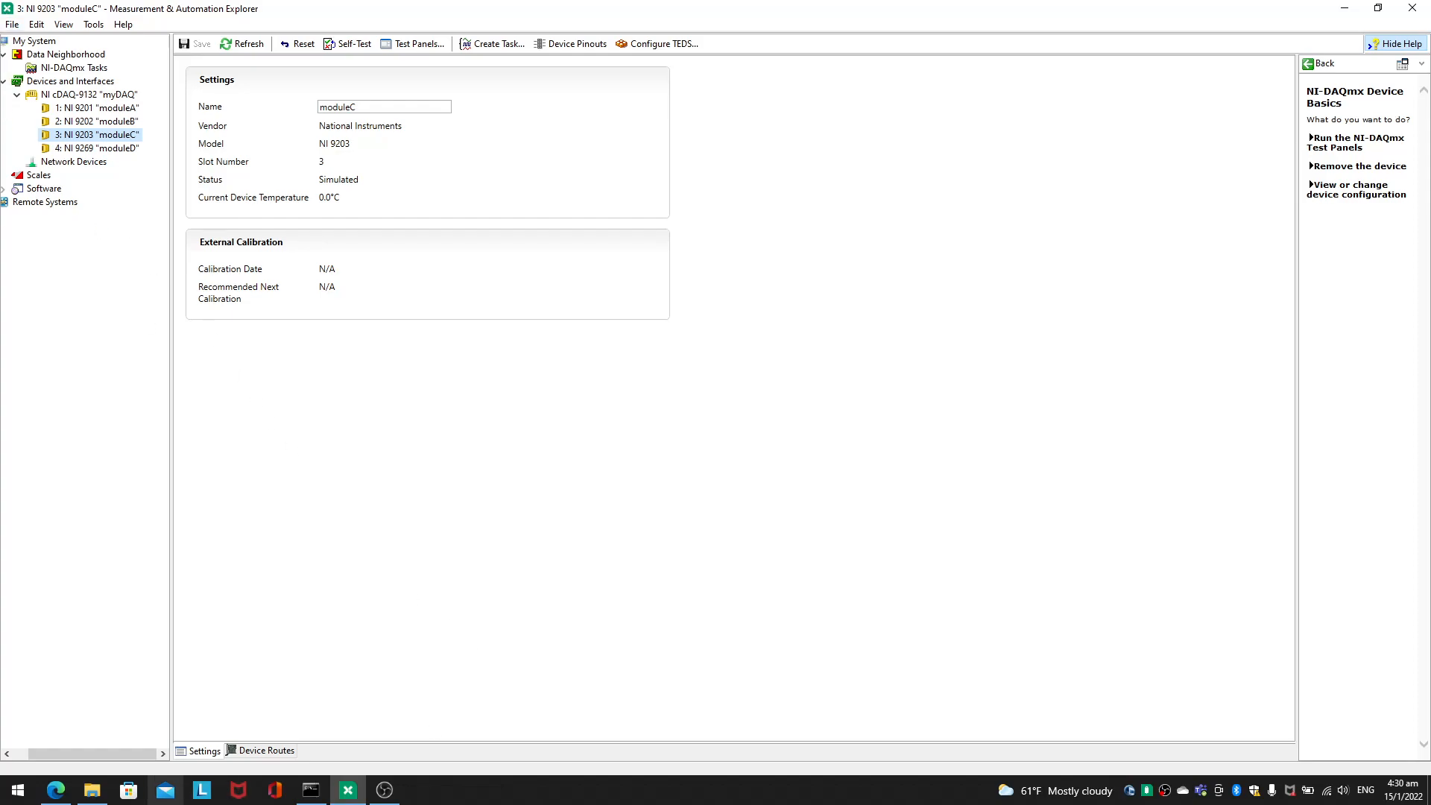
# Step: Switch to the browser and read the article's renaming instructions and its Next Steps section
pyautogui.moveTo(67, 801)
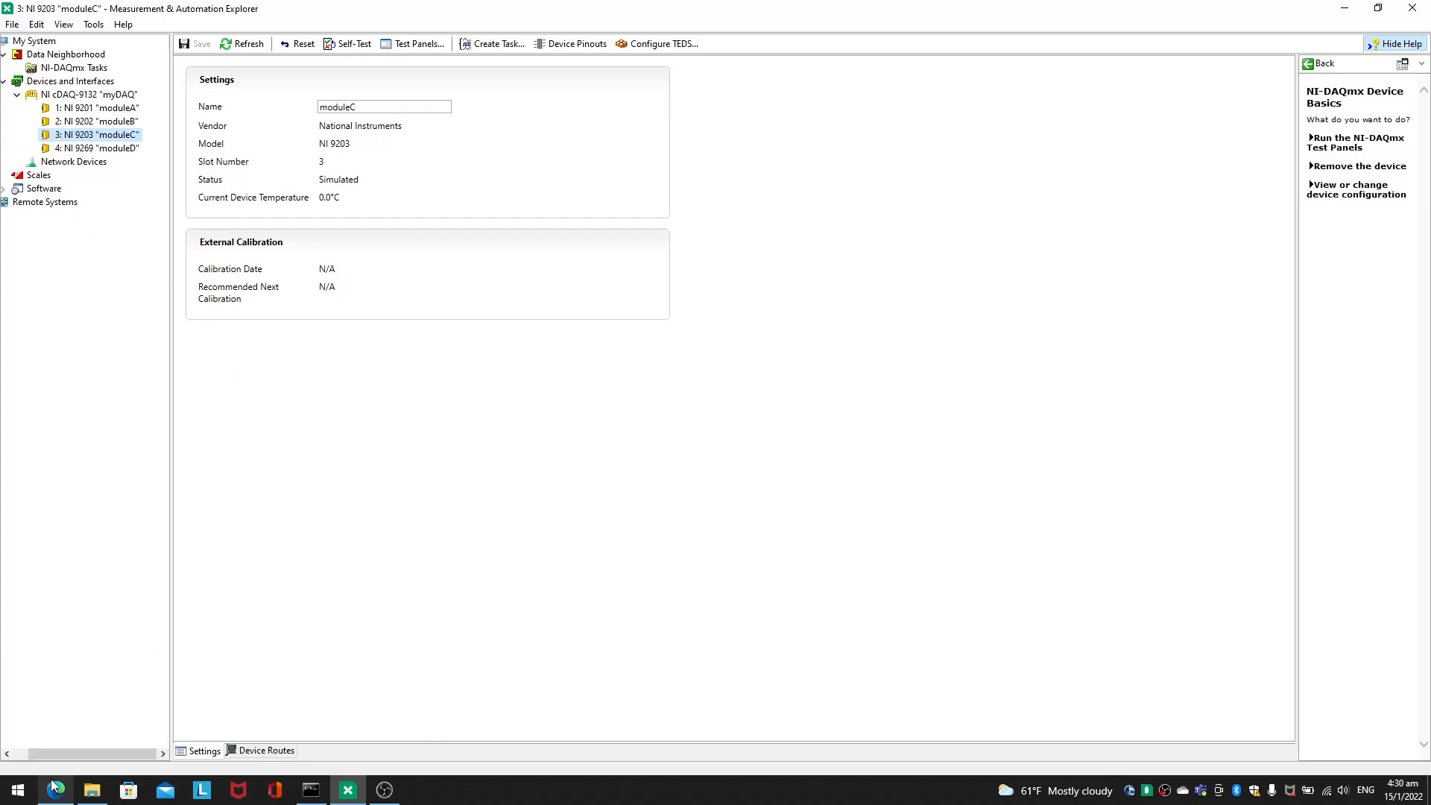
pyautogui.click(56, 791)
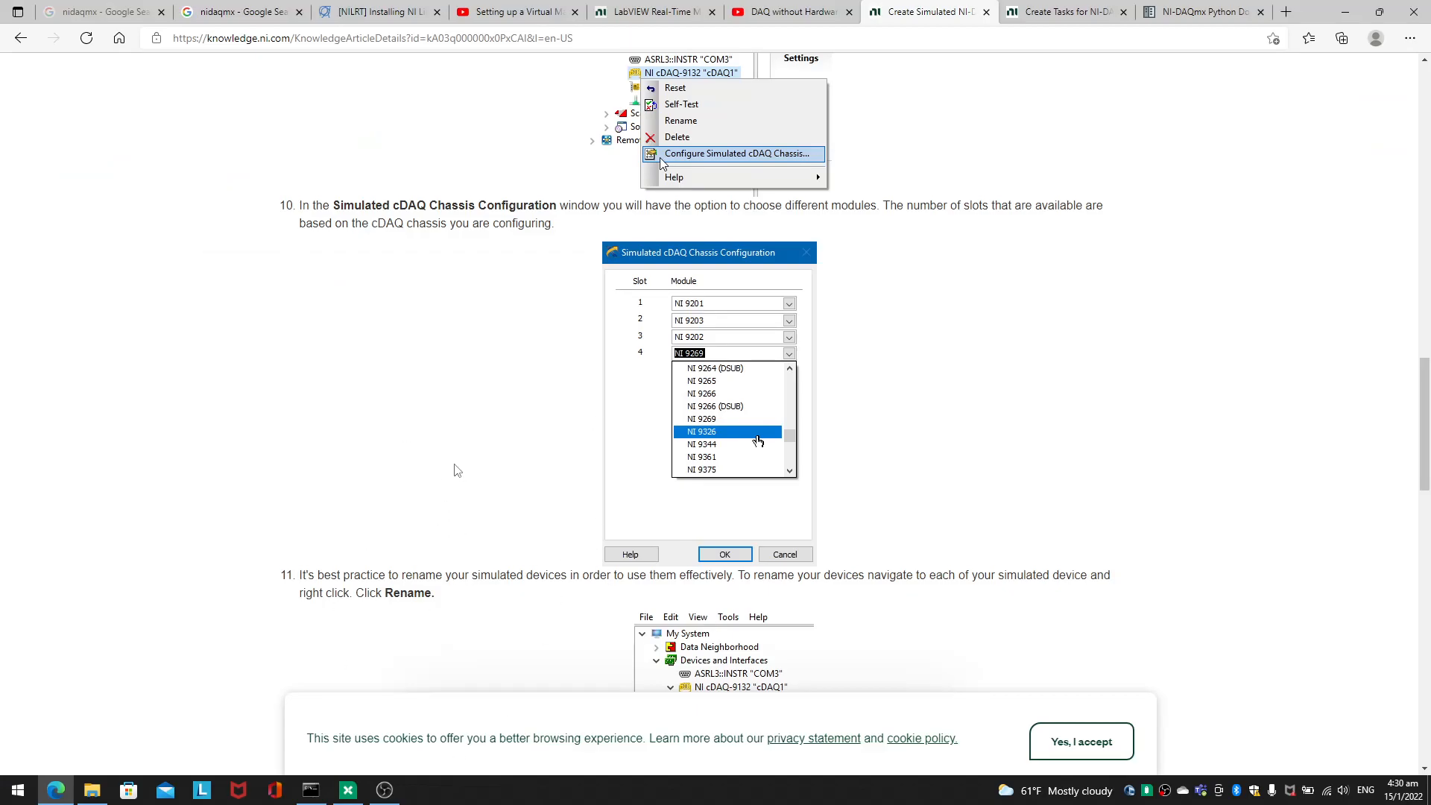
pyautogui.scroll(-5, 521, 454)
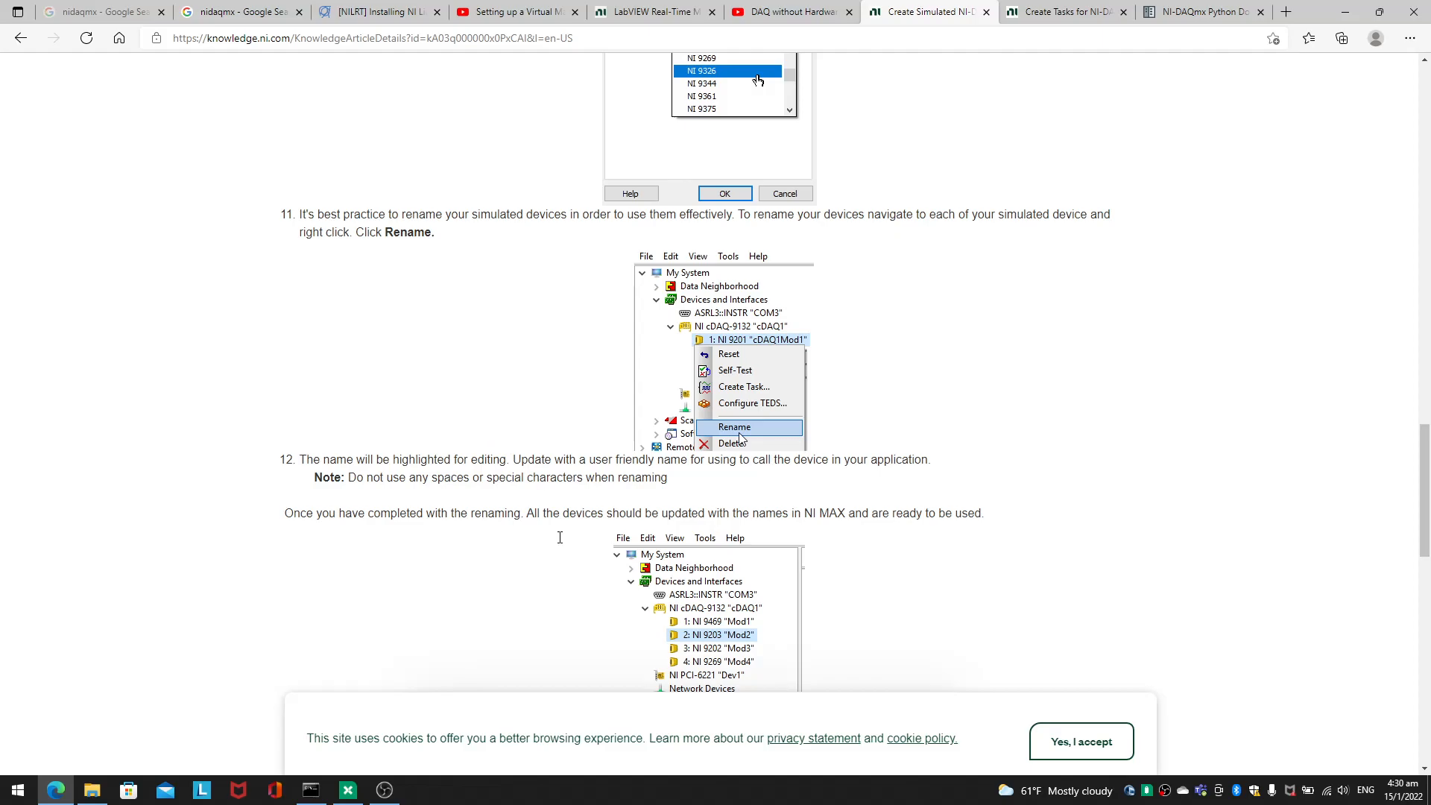
pyautogui.scroll(-4, 555, 511)
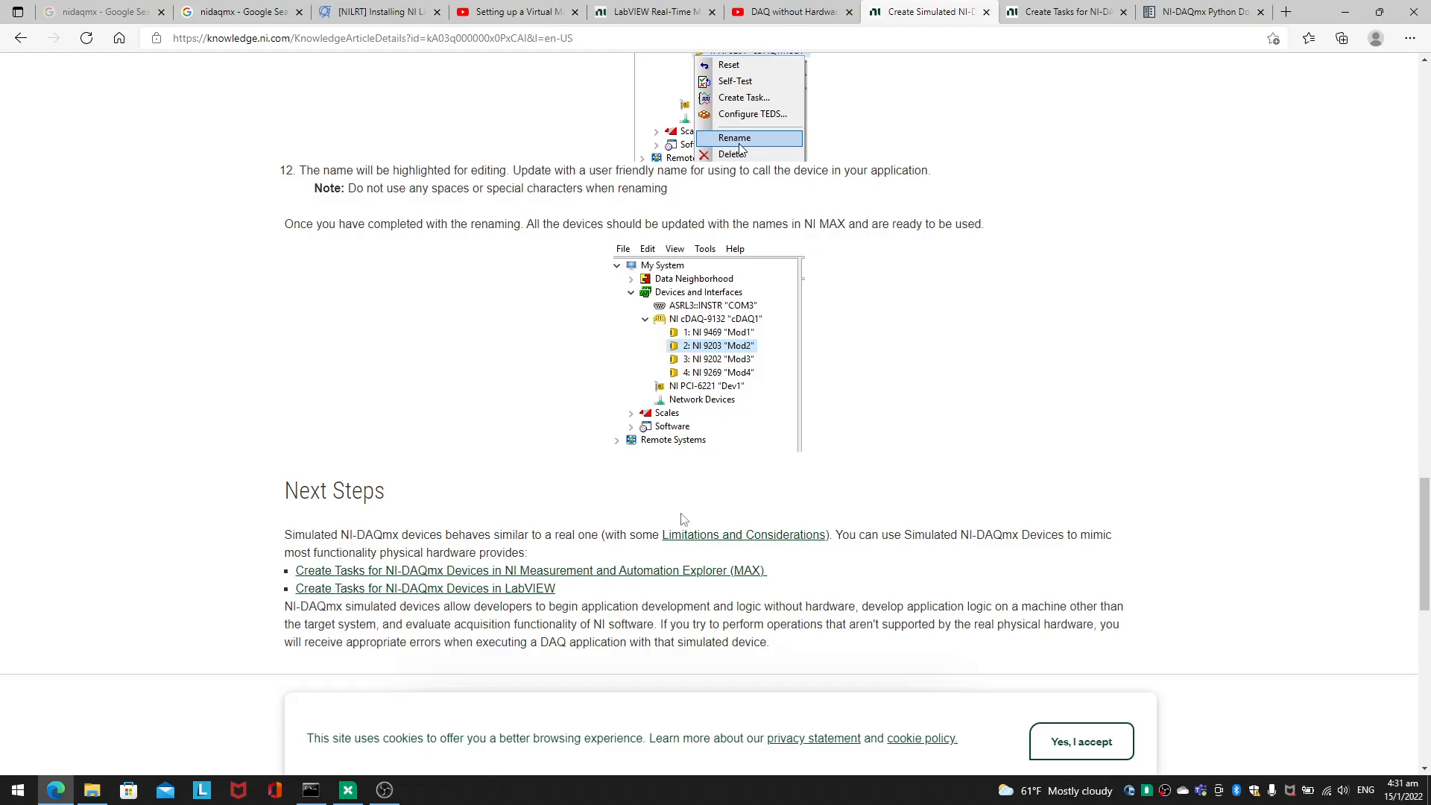
# Step: Open the article "Create Tasks for NI-DAQmx Devices in NI MAX" and read its first instructions for creating a task
pyautogui.click(634, 585)
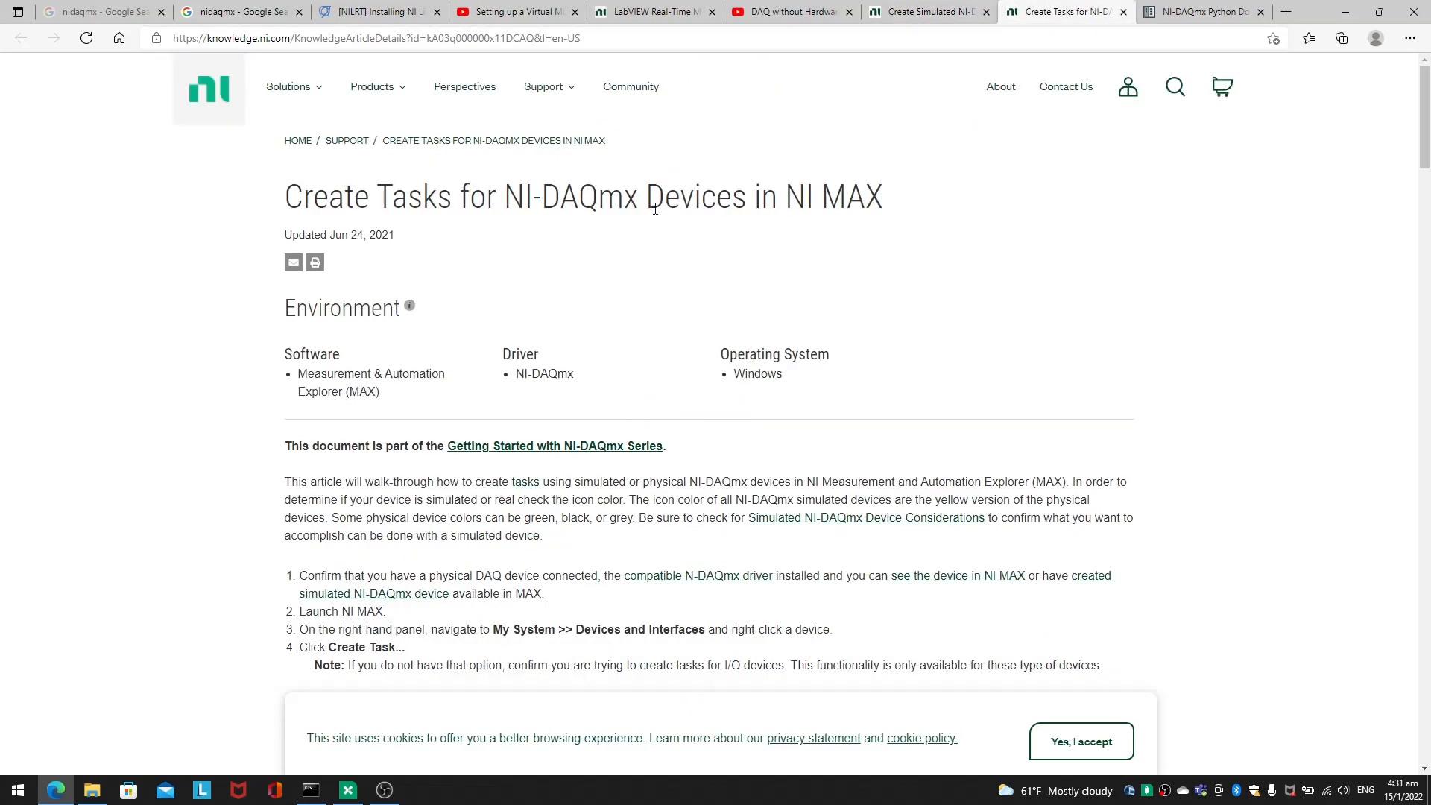
pyautogui.tripleClick(656, 208)
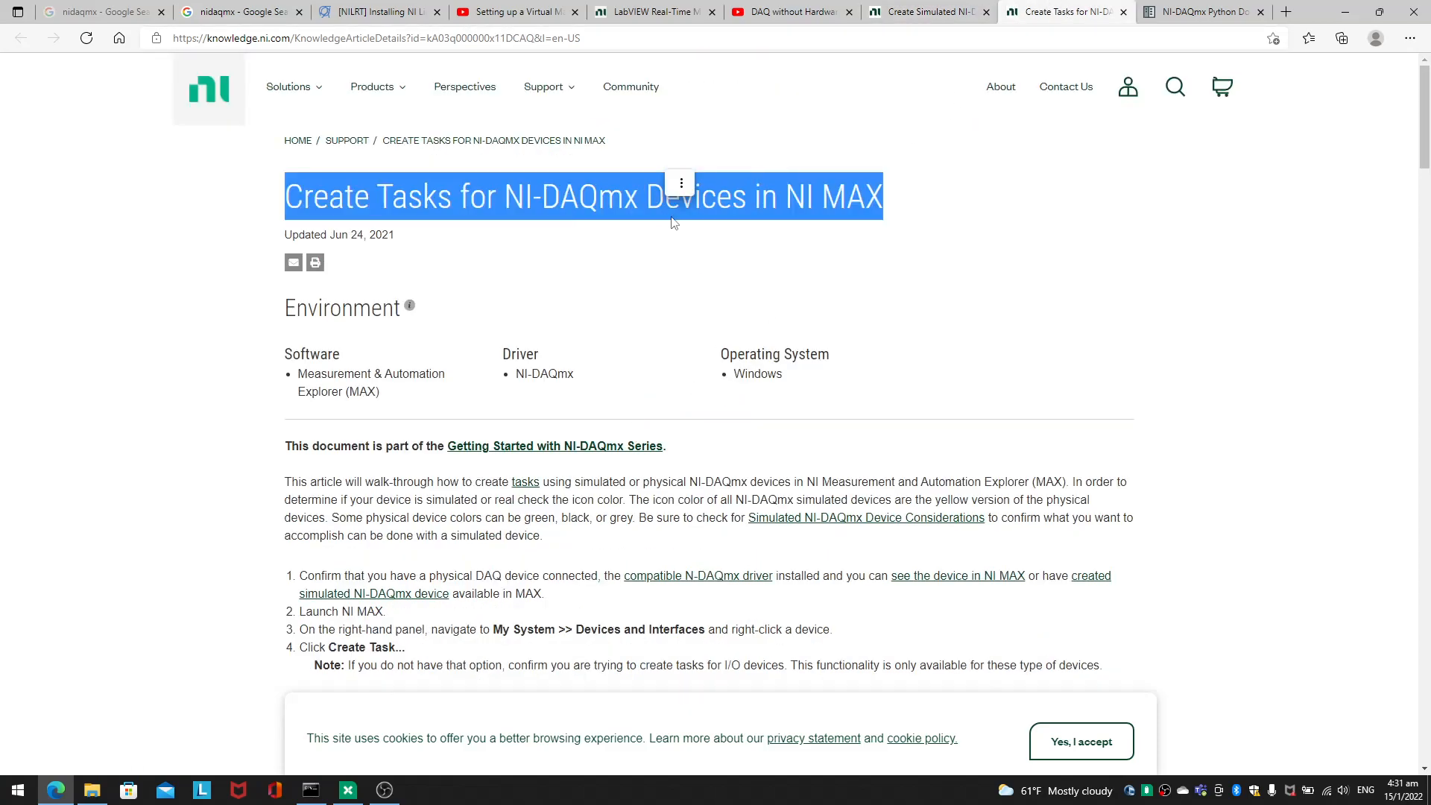
pyautogui.click(698, 306)
pyautogui.scroll(-5, 698, 305)
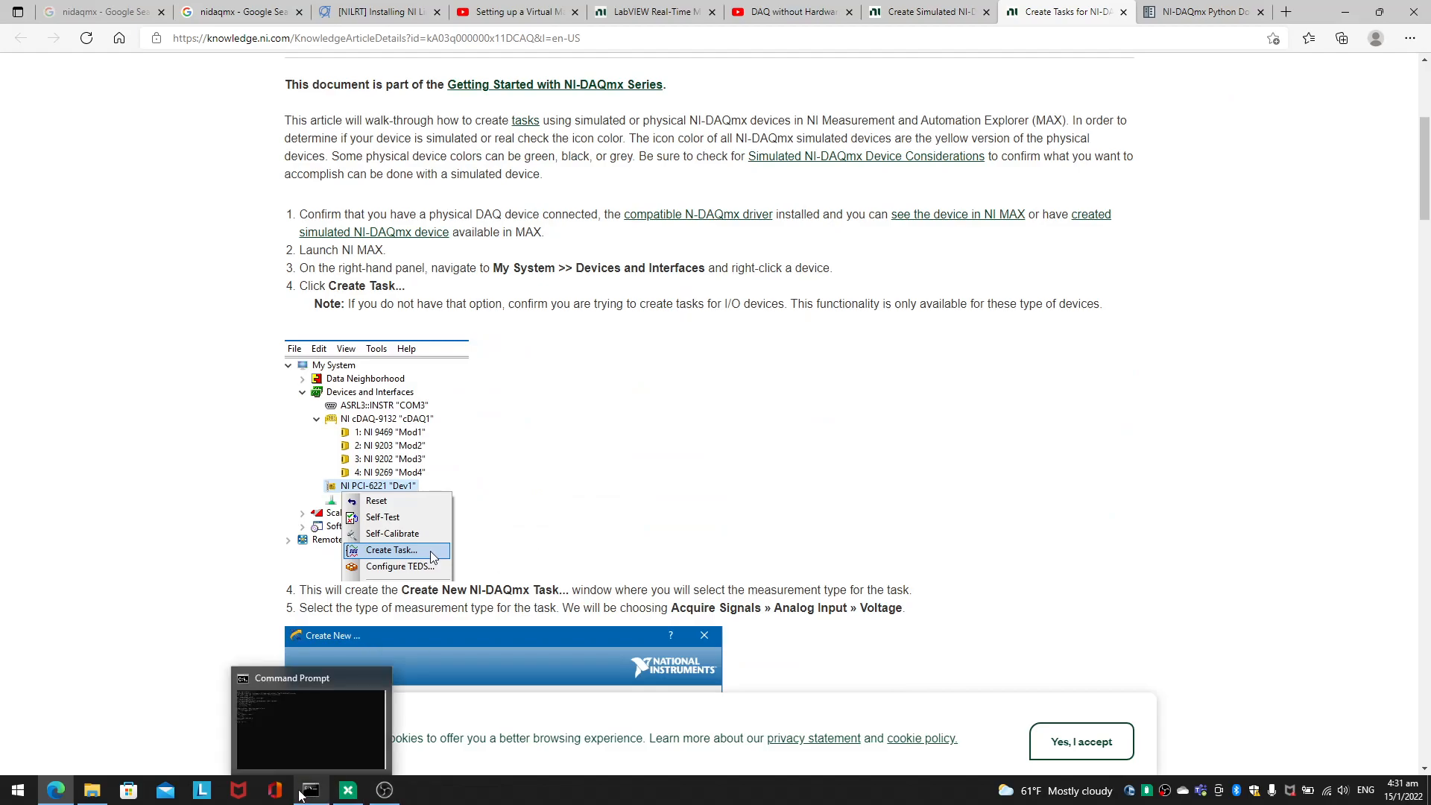
# Step: Switch to NI MAX, start a new NI-DAQmx task and expand the Analog Input measurement types for acquiring signals
pyautogui.click(347, 791)
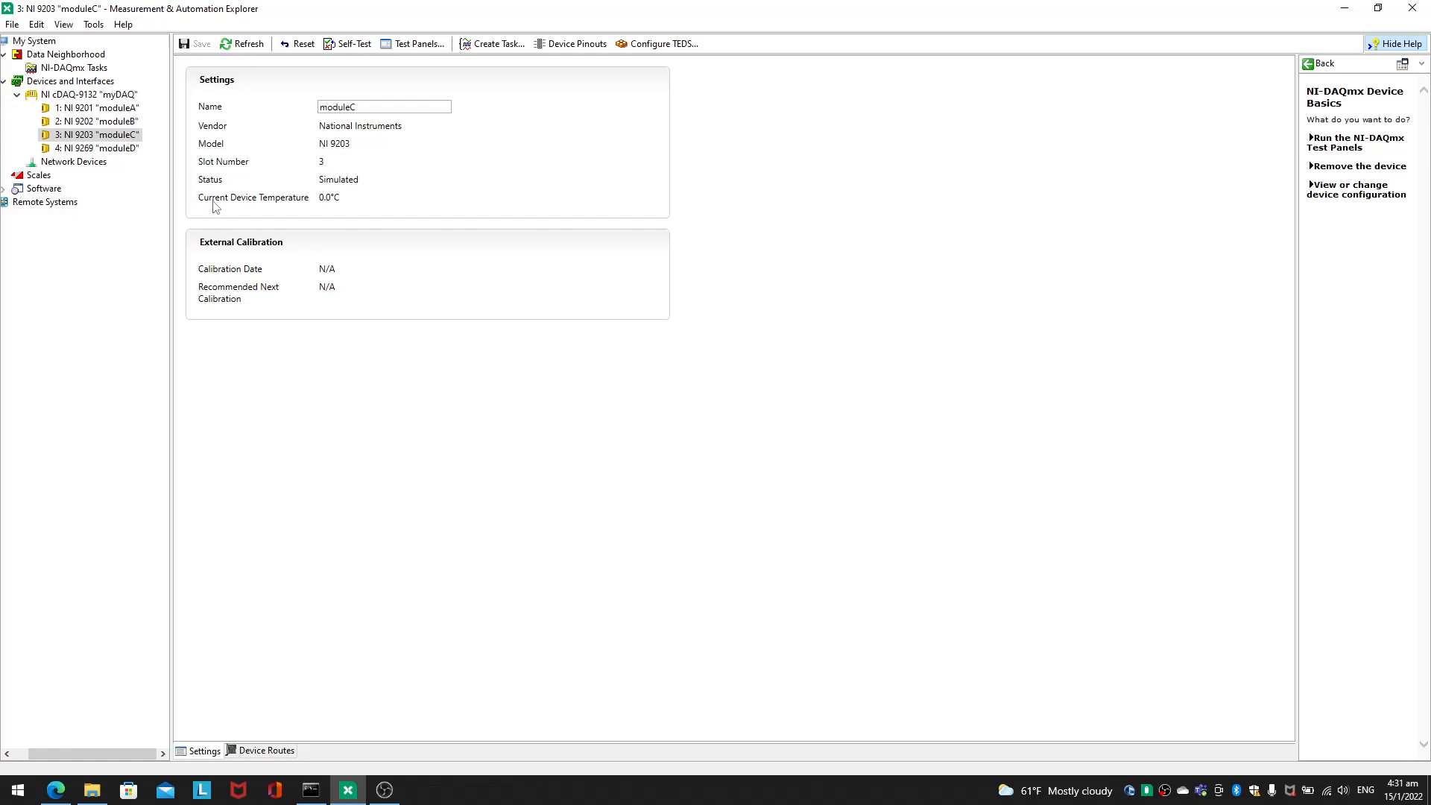
pyautogui.rightClick(101, 69)
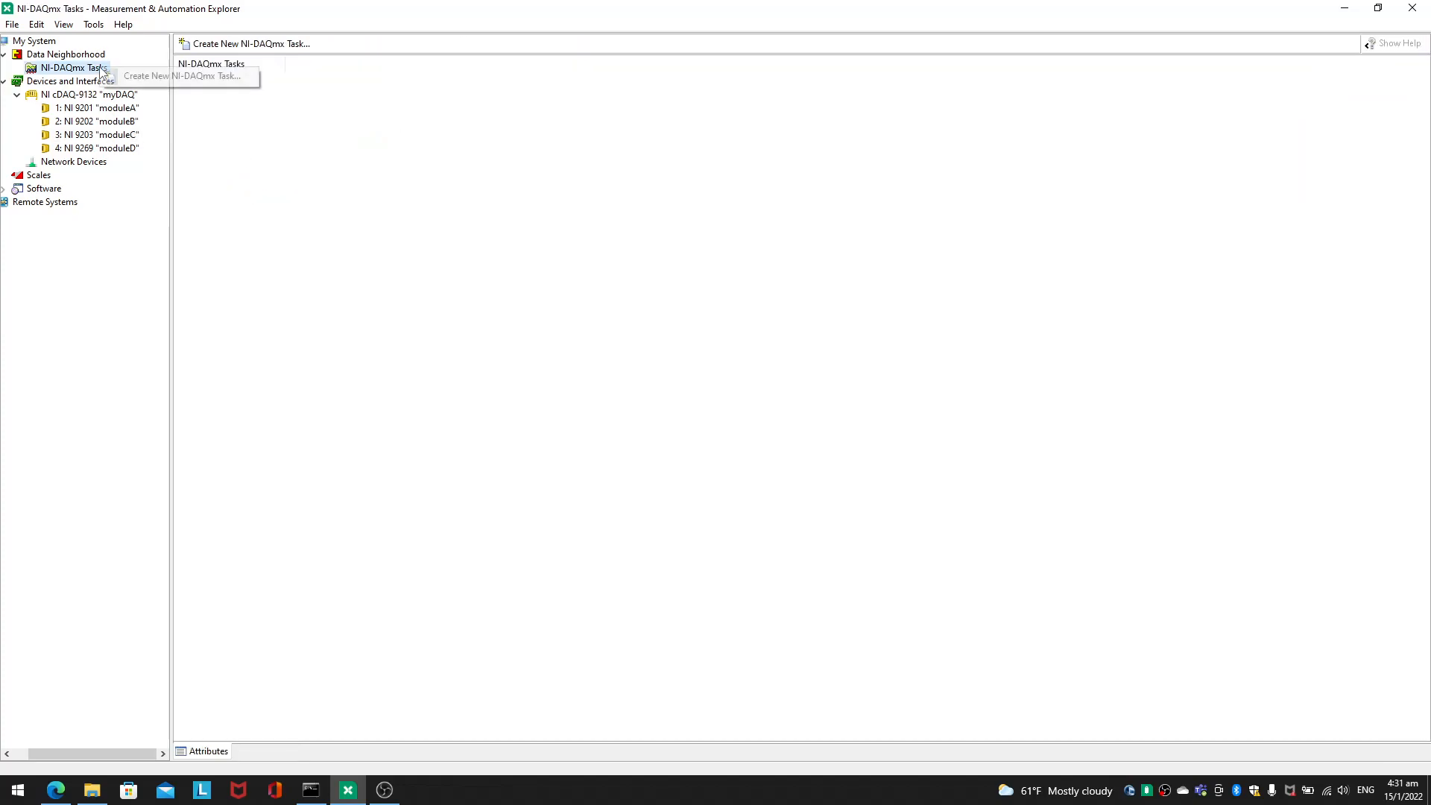
pyautogui.click(136, 77)
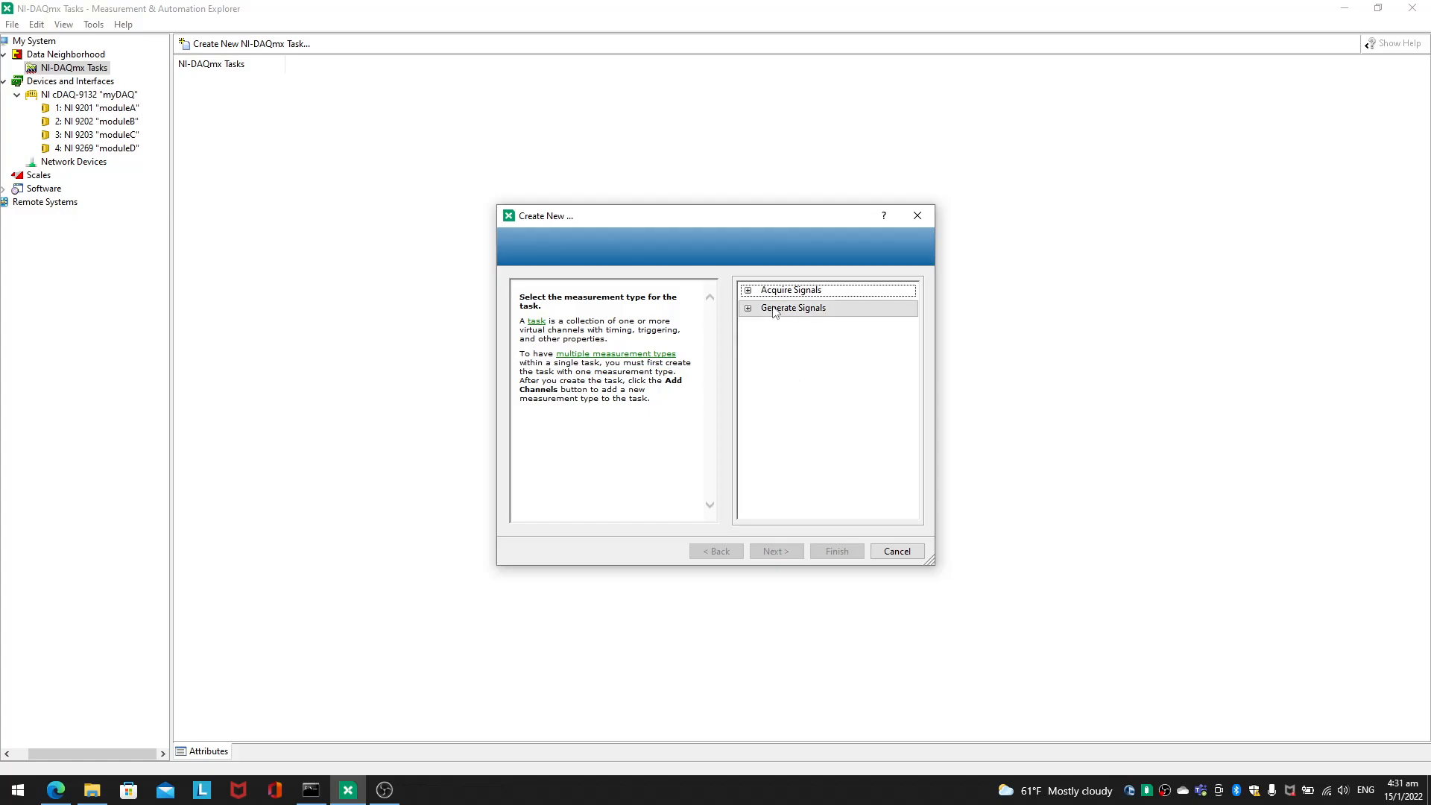
pyautogui.doubleClick(791, 290)
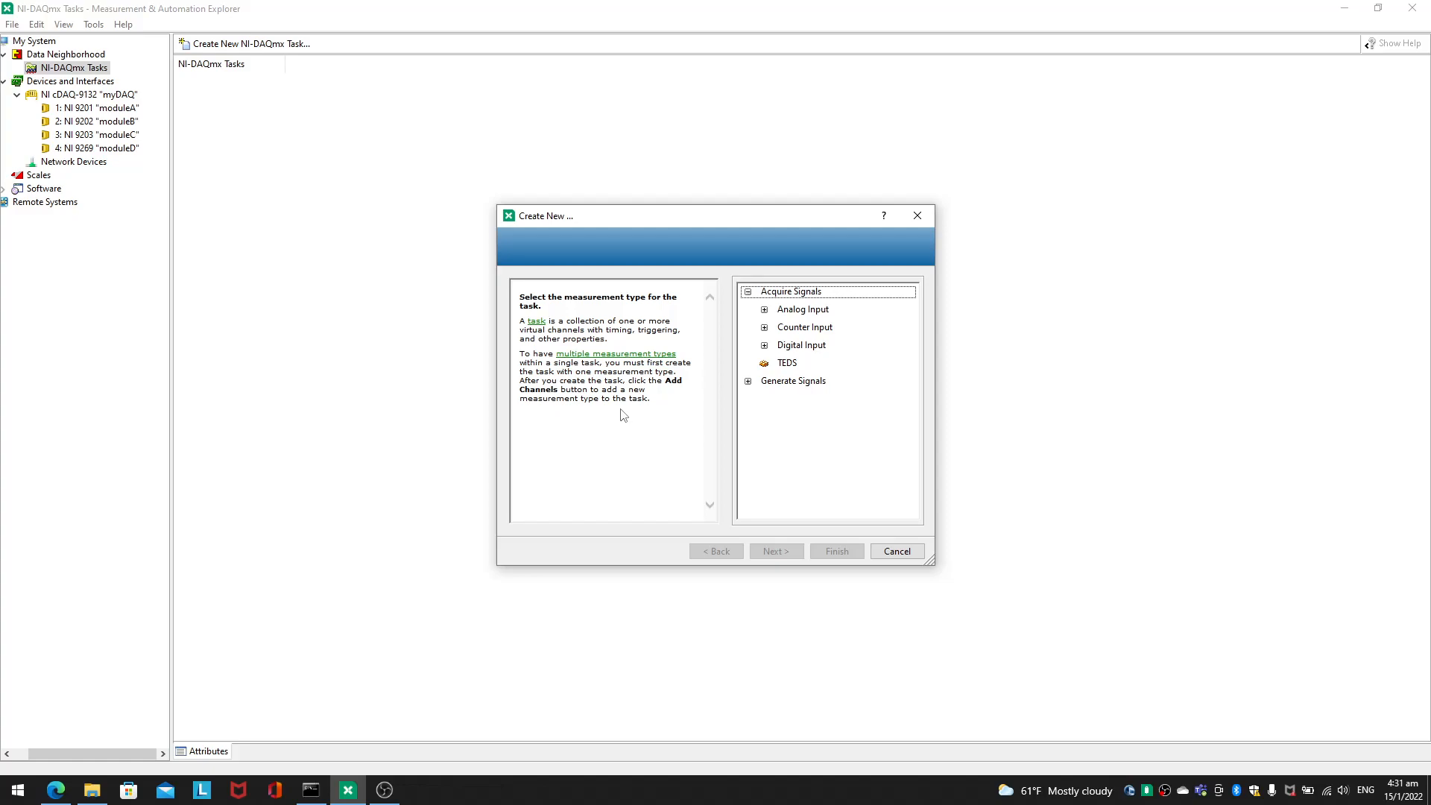
pyautogui.click(765, 310)
pyautogui.click(790, 313)
pyautogui.click(789, 313)
pyautogui.click(789, 313)
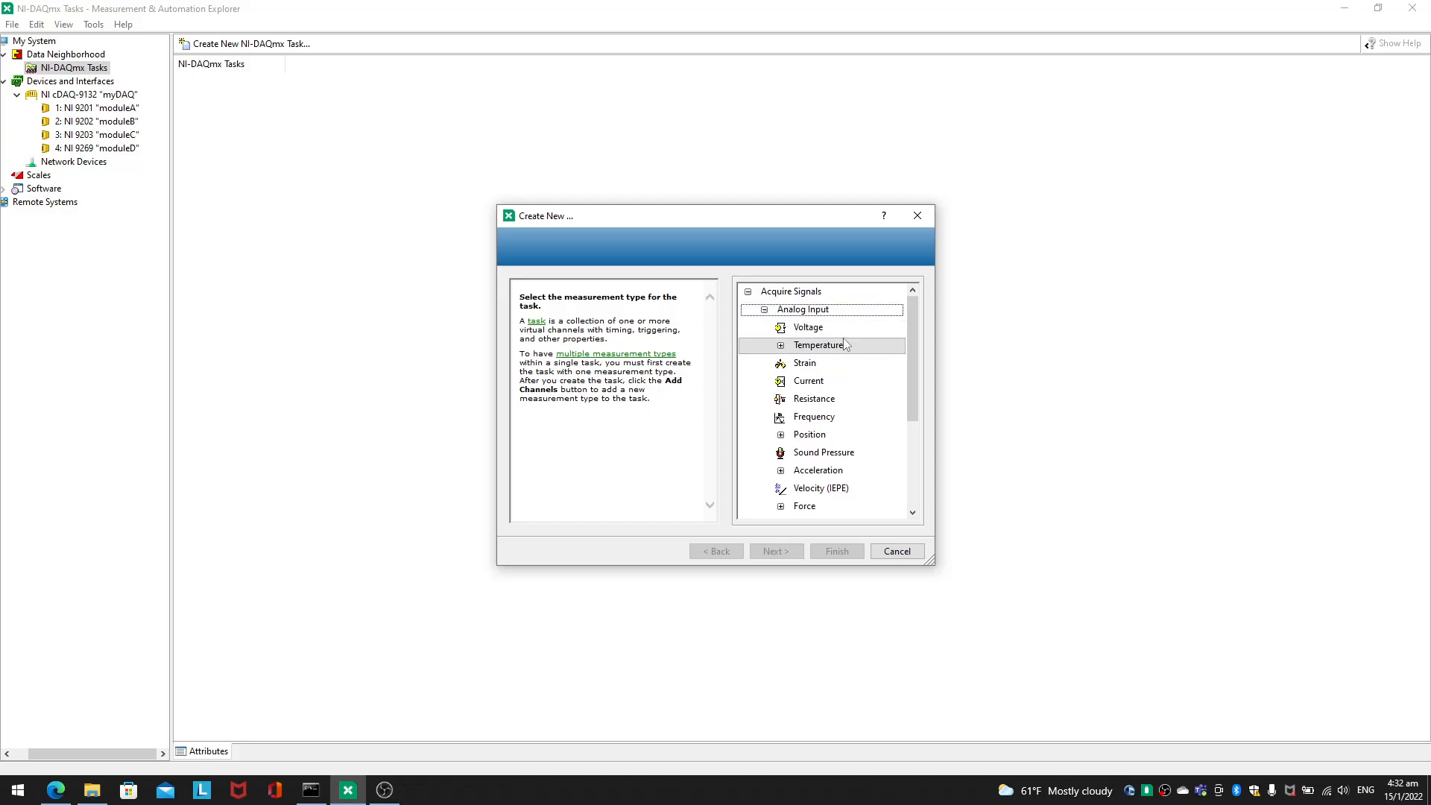
# Step: Look through the available analog input measurement types for the new task
pyautogui.scroll(-1, 873, 361)
pyautogui.scroll(-2, 873, 362)
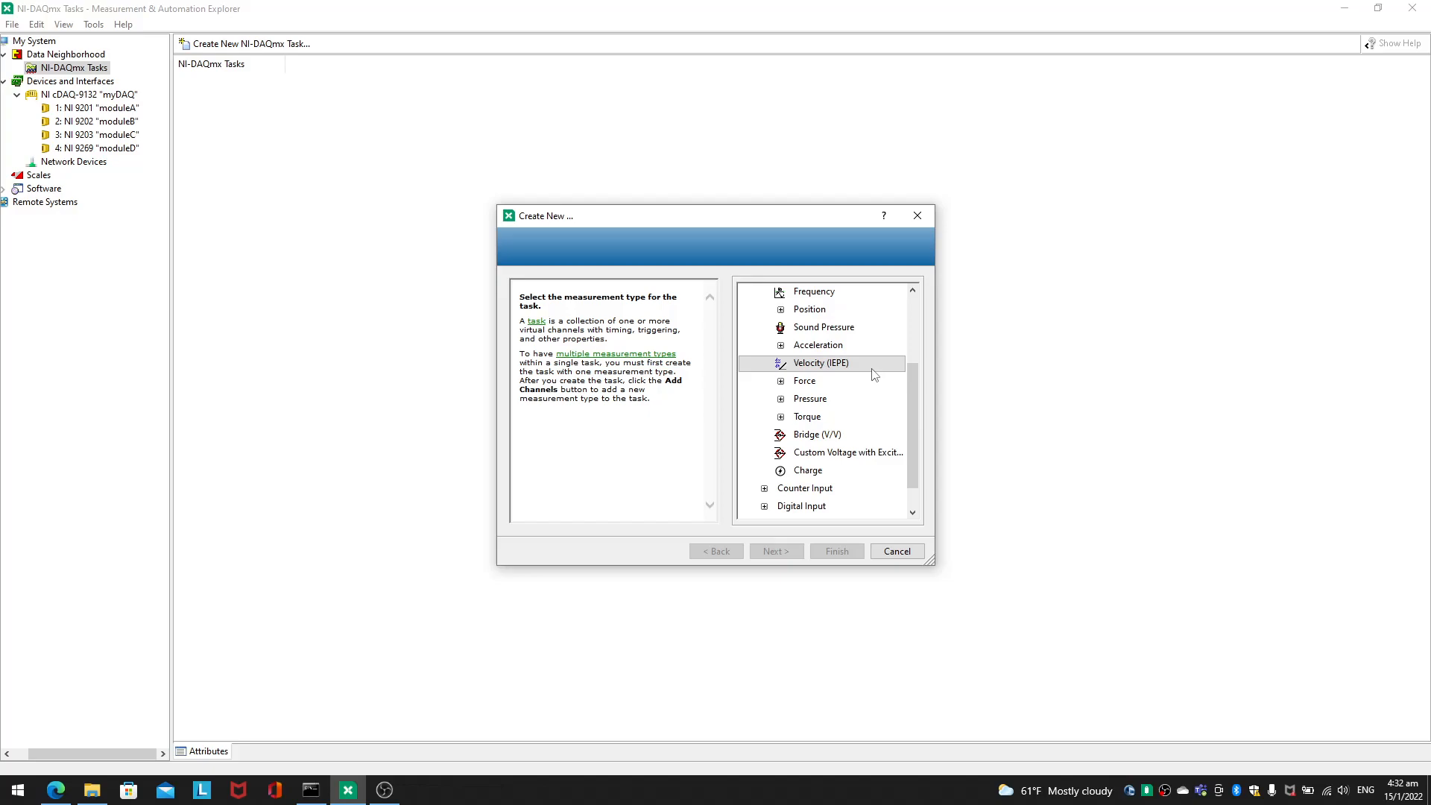
pyautogui.click(822, 365)
pyautogui.click(826, 416)
pyautogui.click(826, 415)
pyautogui.click(826, 403)
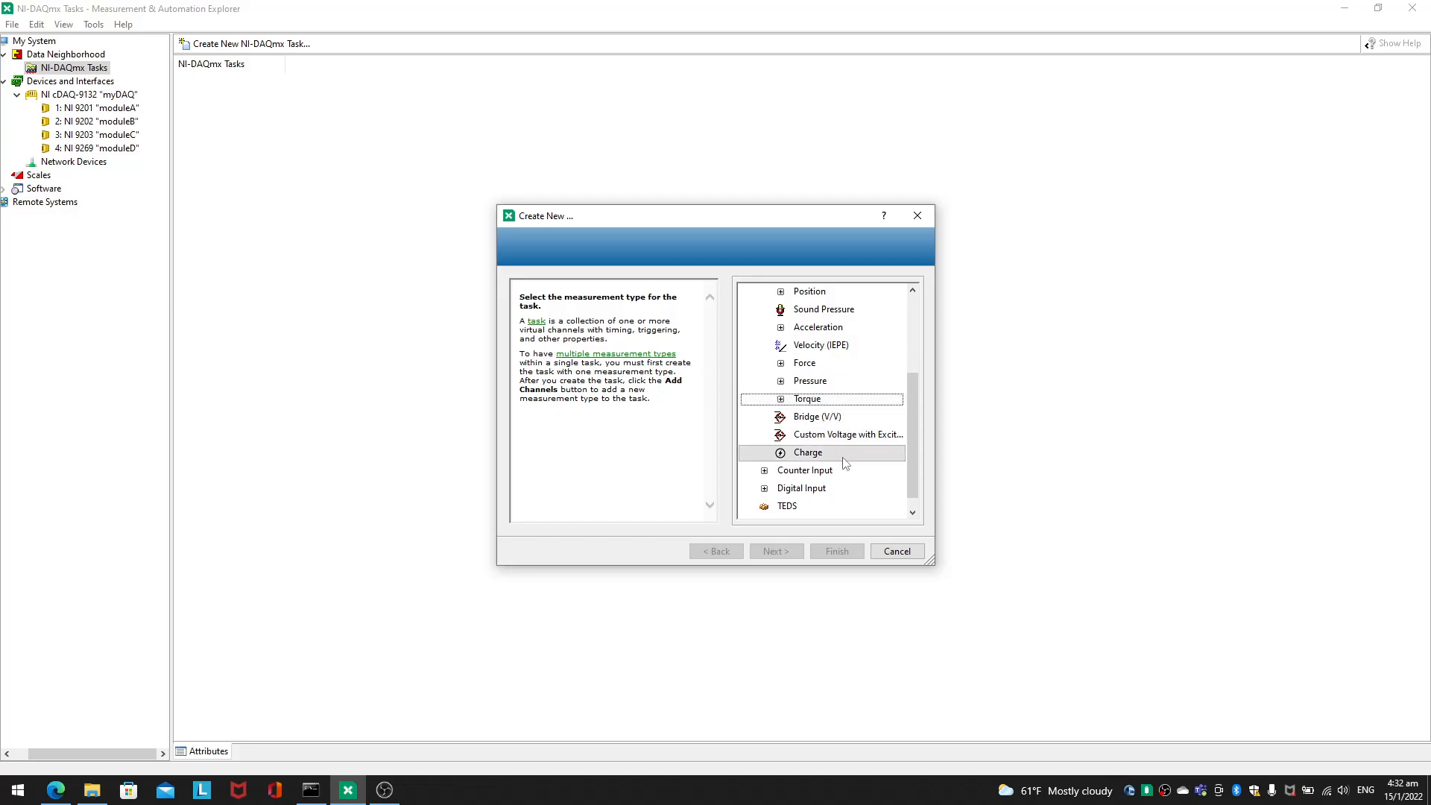
pyautogui.scroll(1, 826, 425)
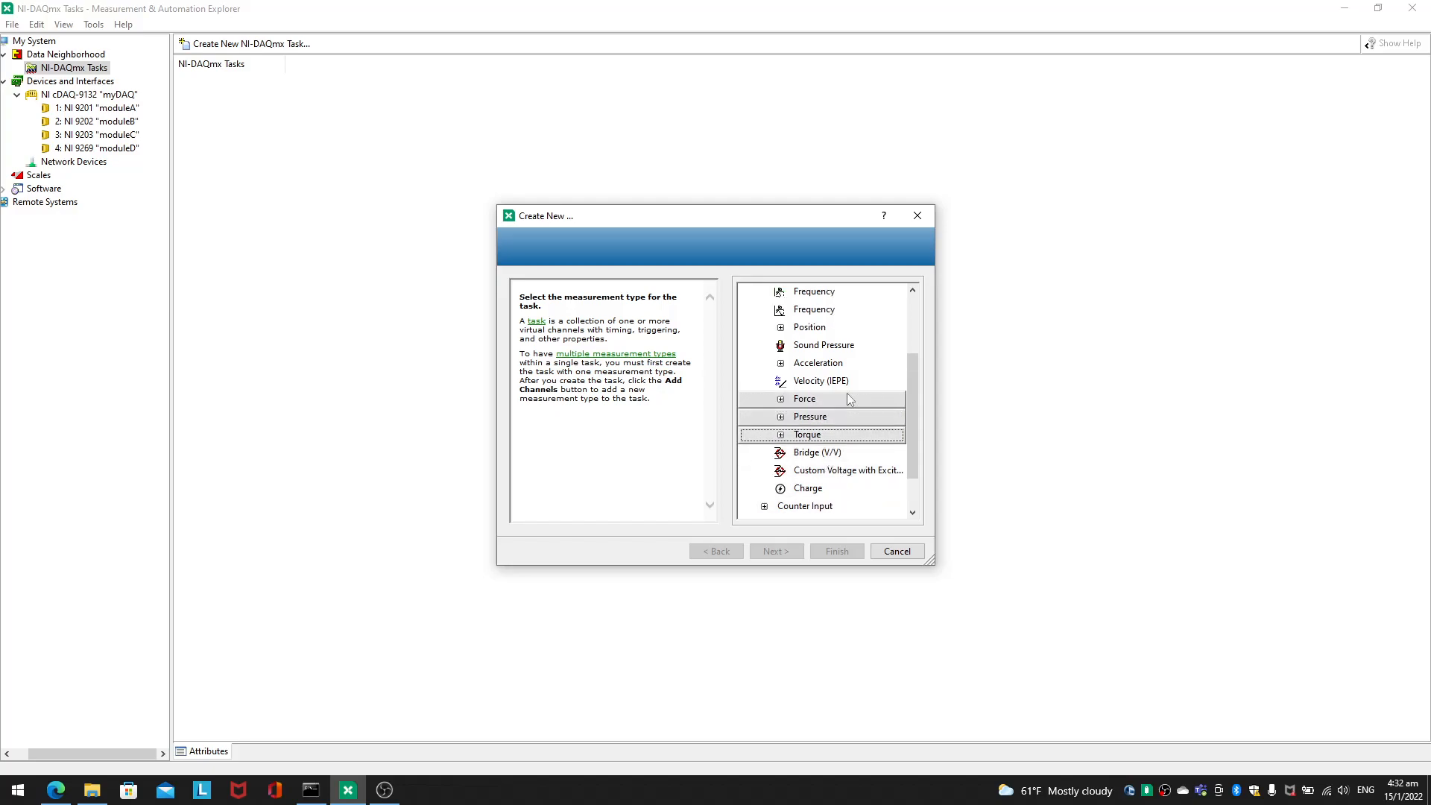
pyautogui.click(848, 332)
pyautogui.click(848, 332)
pyautogui.scroll(2, 850, 341)
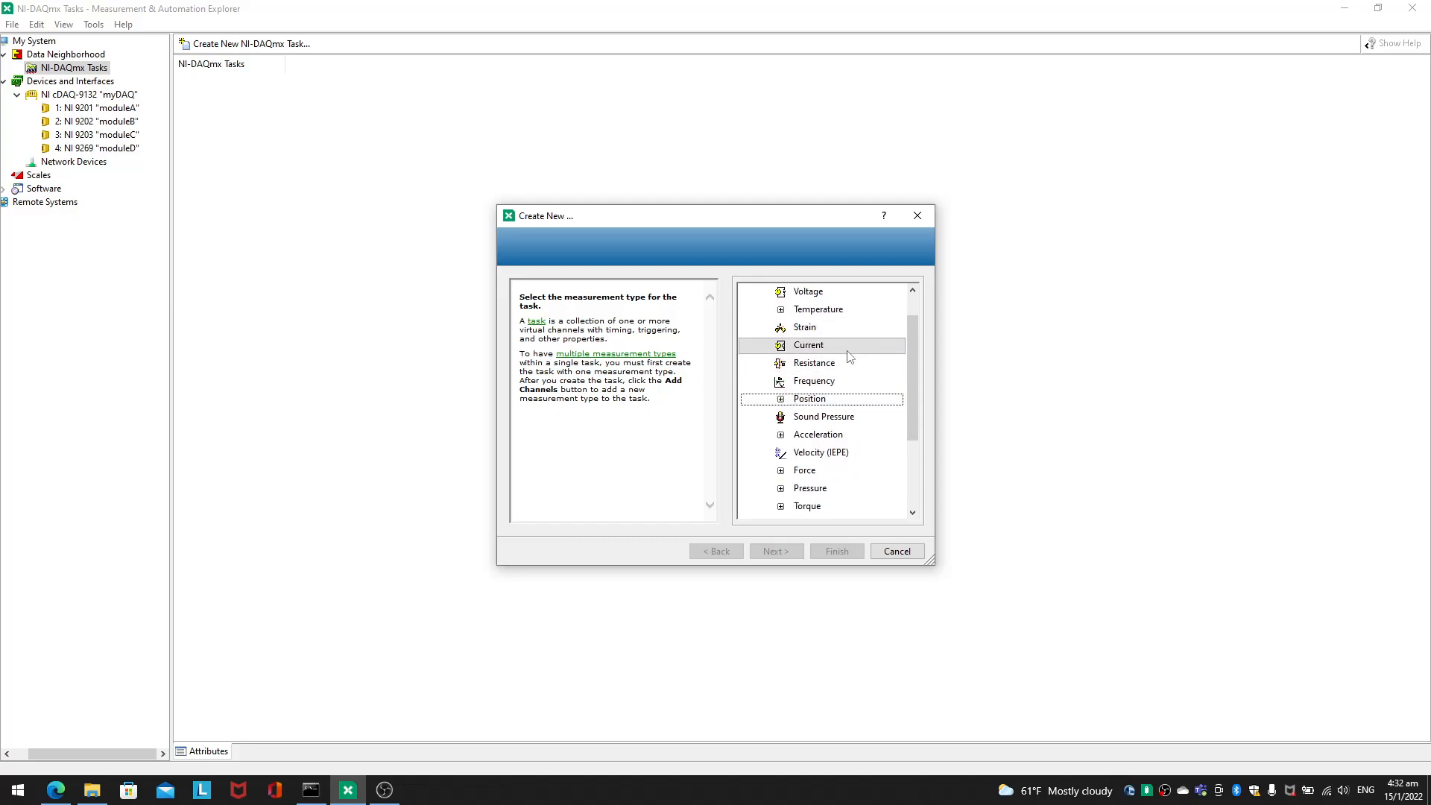
# Step: Choose a Thermocouple temperature measurement as the new task's measurement type
pyautogui.scroll(1, 850, 356)
pyautogui.doubleClick(852, 349)
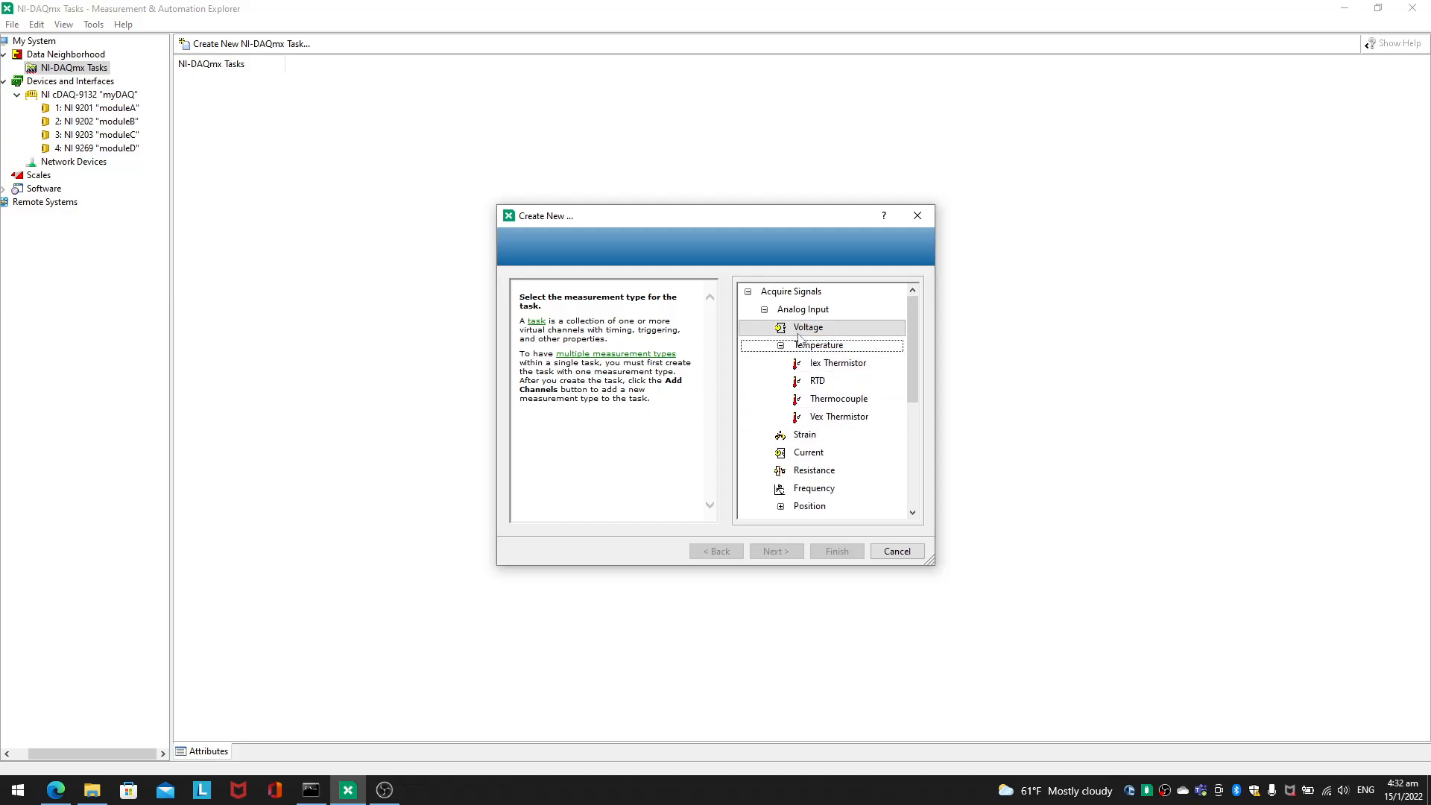
pyautogui.doubleClick(839, 398)
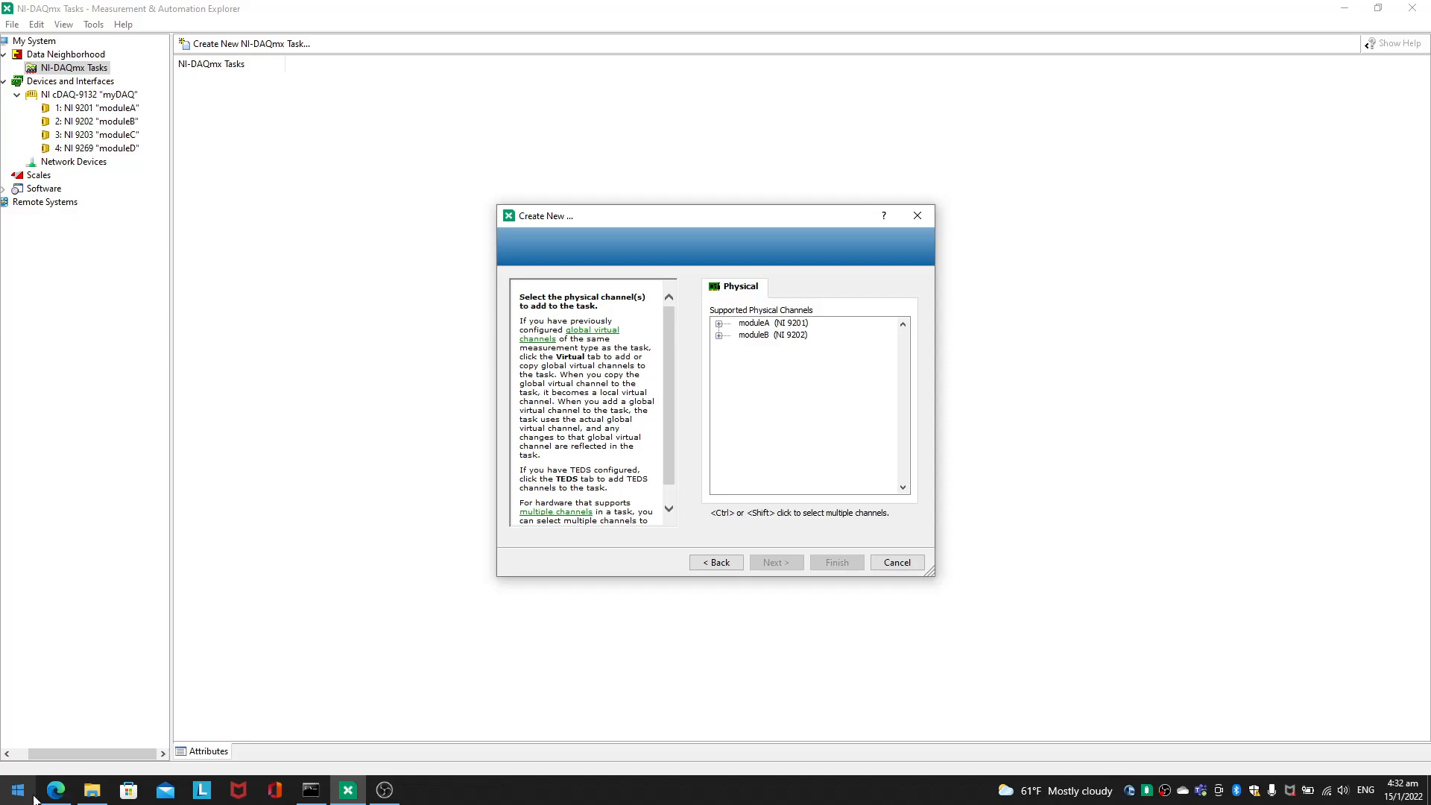
# Step: Select channel ai0 of moduleA (NI 9201) for the task and look over the channels of moduleB (NI 9202)
pyautogui.moveTo(55, 790)
pyautogui.click(718, 324)
pyautogui.click(757, 335)
pyautogui.click(754, 324)
pyautogui.click(762, 360)
pyautogui.click(757, 335)
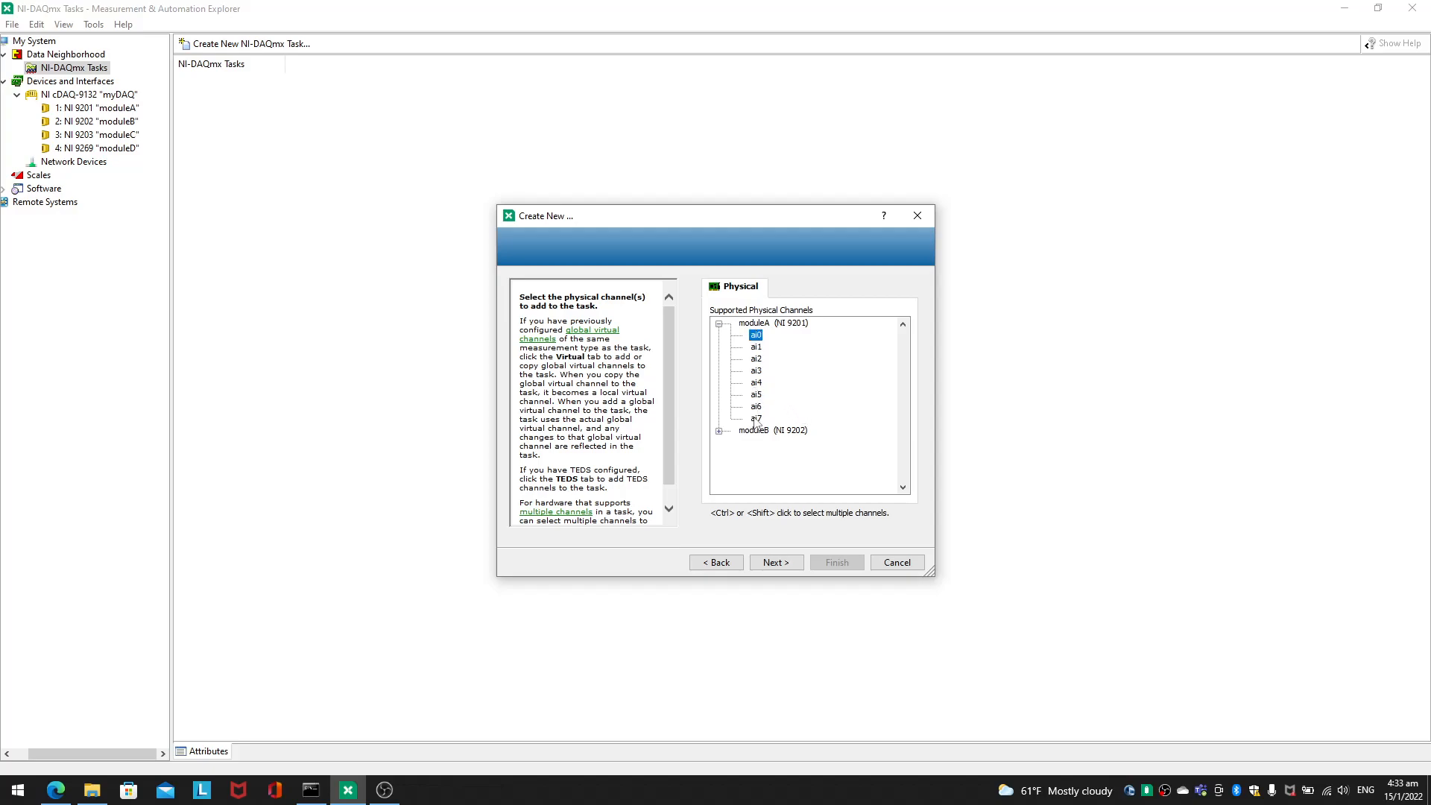
pyautogui.click(722, 422)
pyautogui.click(712, 431)
pyautogui.click(720, 431)
pyautogui.scroll(-4, 789, 418)
pyautogui.click(792, 468)
pyautogui.scroll(4, 789, 467)
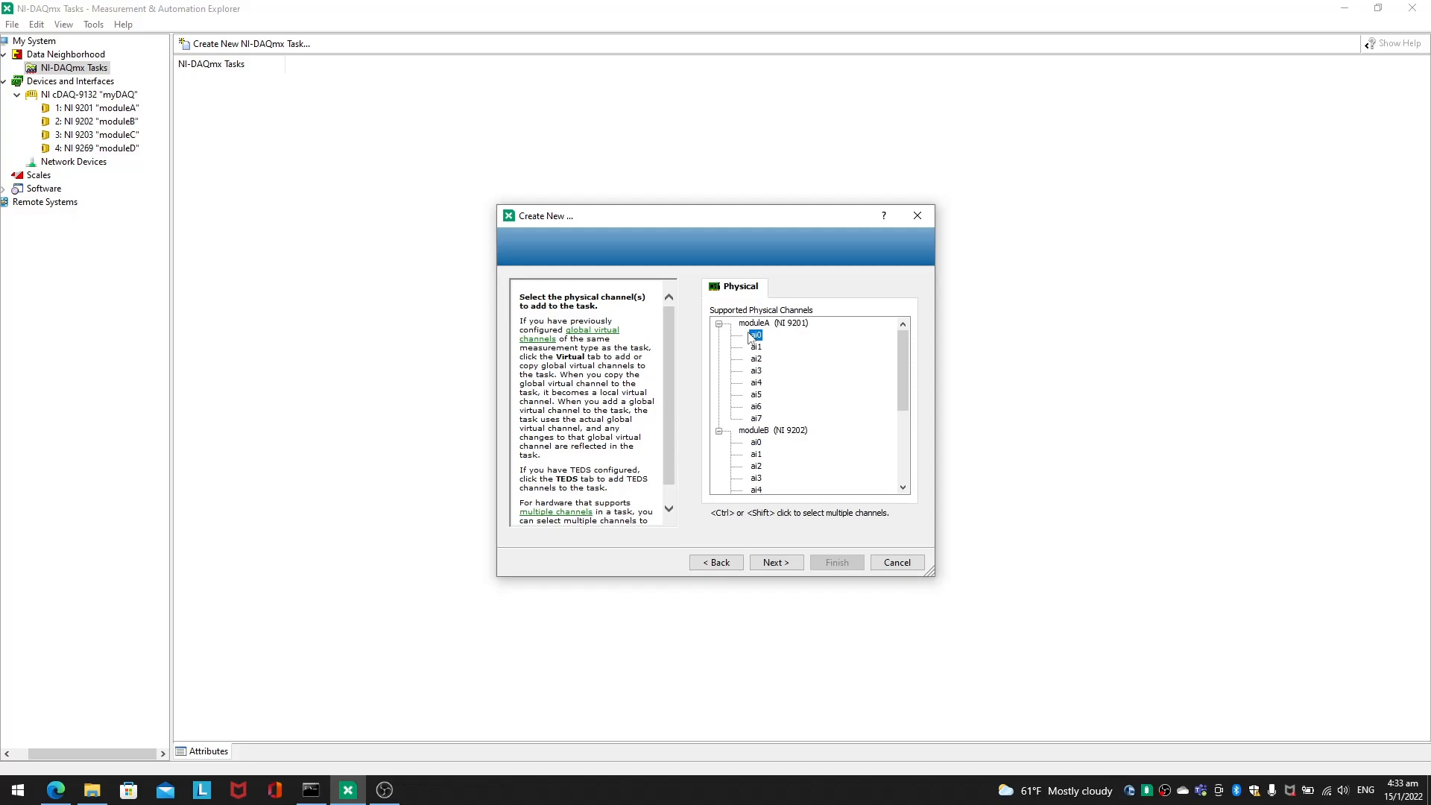
# Step: Confirm the channel, name the task moduleATemperatureReading and finish creating it
pyautogui.click(795, 561)
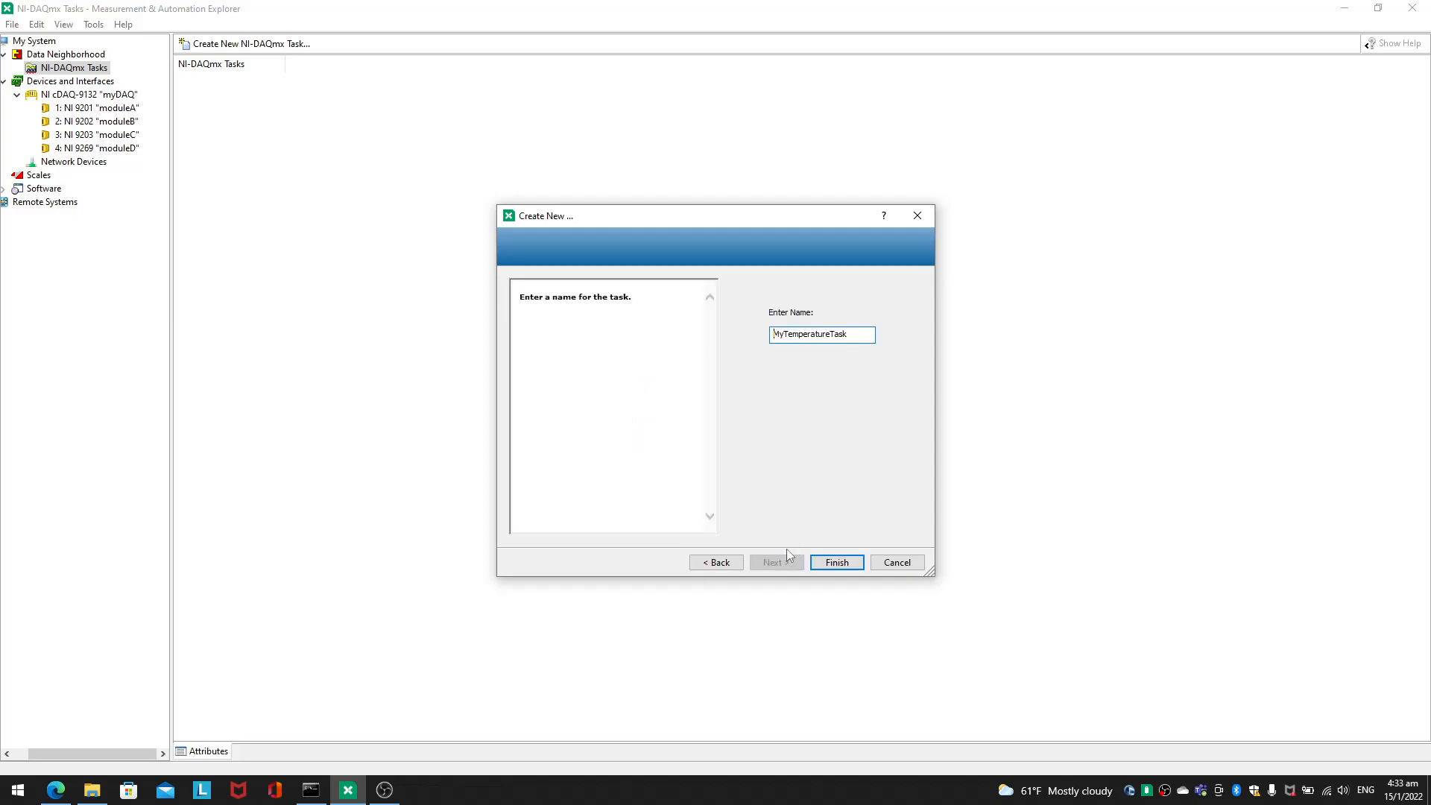
pyautogui.doubleClick(853, 341)
pyautogui.click(847, 334)
pyautogui.press('BackSpace')
pyautogui.press('BackSpace')
pyautogui.press('BackSpace')
pyautogui.press('BackSpace')
pyautogui.press('BackSpace')
pyautogui.press('BackSpace')
pyautogui.press('BackSpace')
pyautogui.press('BackSpace')
pyautogui.press('BackSpace')
pyautogui.press('BackSpace')
pyautogui.press('BackSpace')
pyautogui.press('BackSpace')
pyautogui.press('BackSpace')
pyautogui.press('BackSpace')
pyautogui.press('BackSpace')
pyautogui.press('BackSpace')
pyautogui.press('BackSpace')
pyautogui.write('moduleATemperatureReading')
pyautogui.click(837, 562)
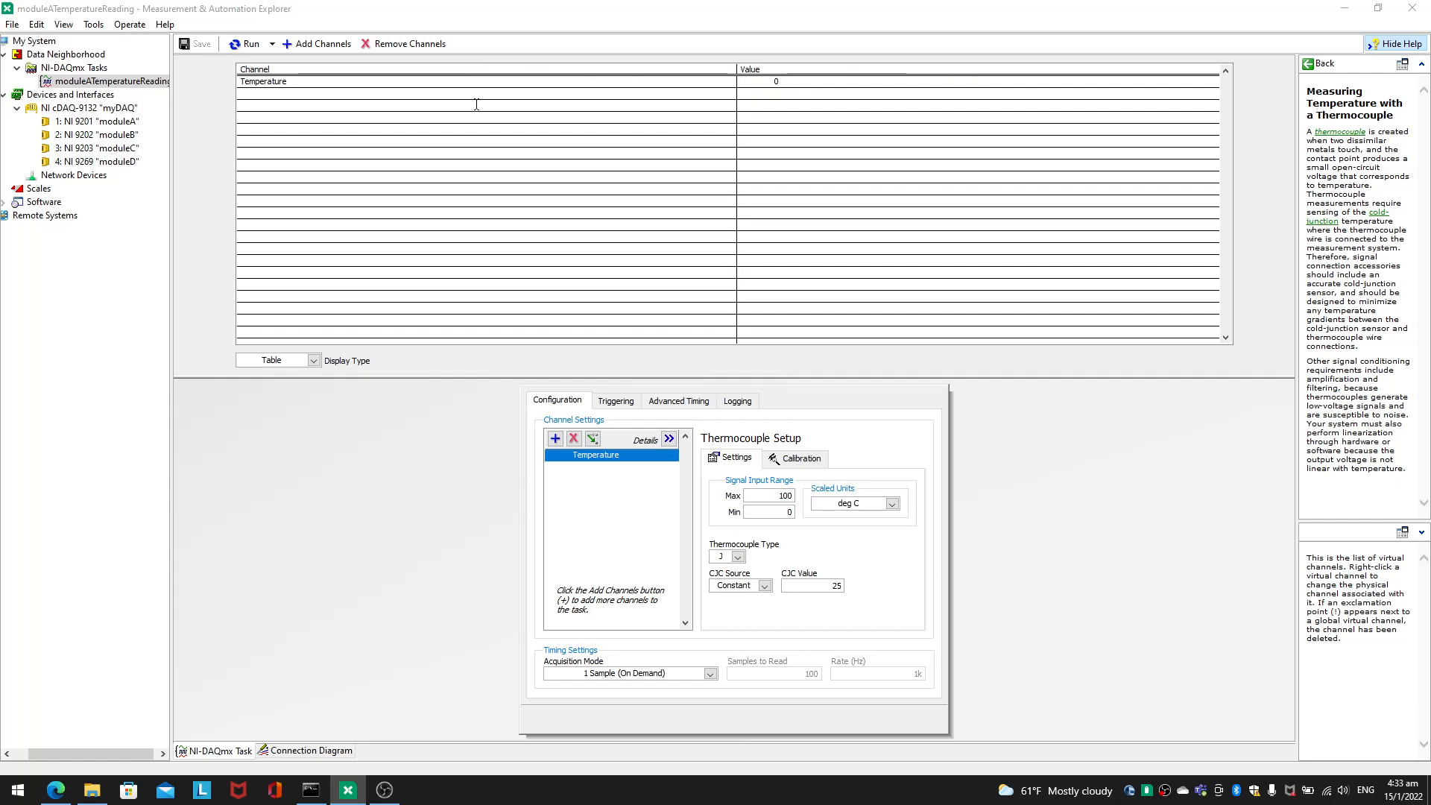
# Step: Run the temperature task, try a CJC value of 60, set it back to 25 and stop the run
pyautogui.click(844, 78)
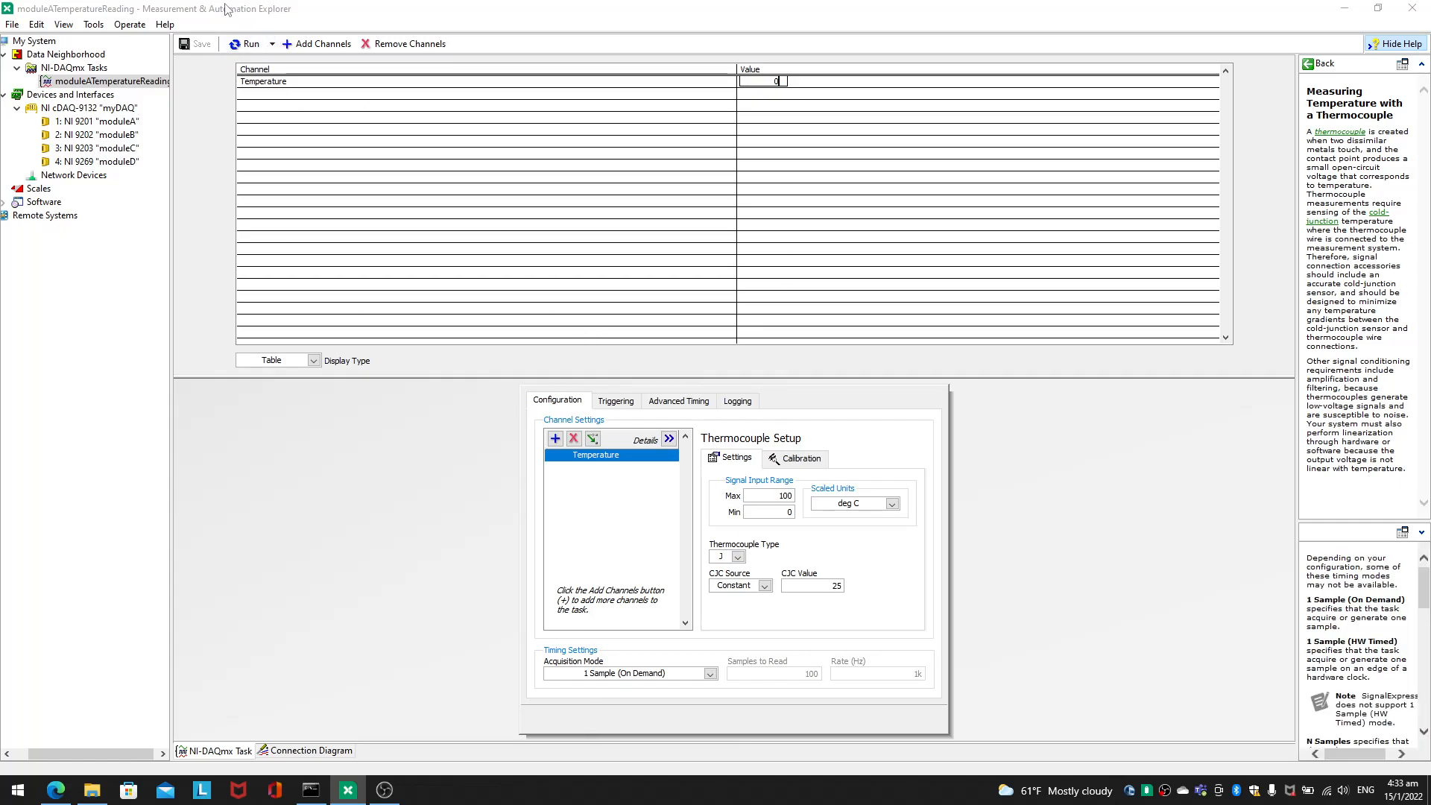
pyautogui.click(246, 45)
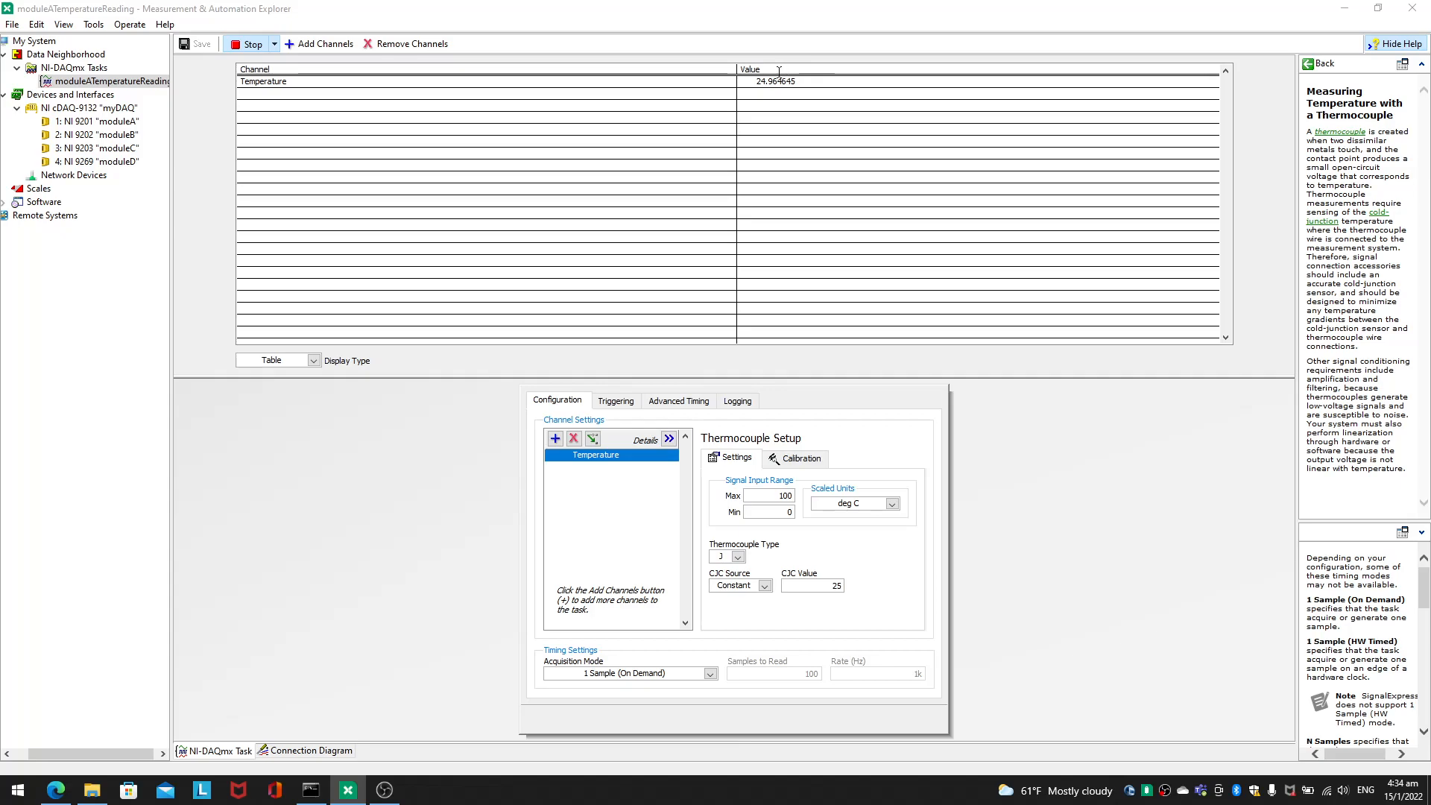
pyautogui.click(831, 586)
pyautogui.doubleClick(832, 586)
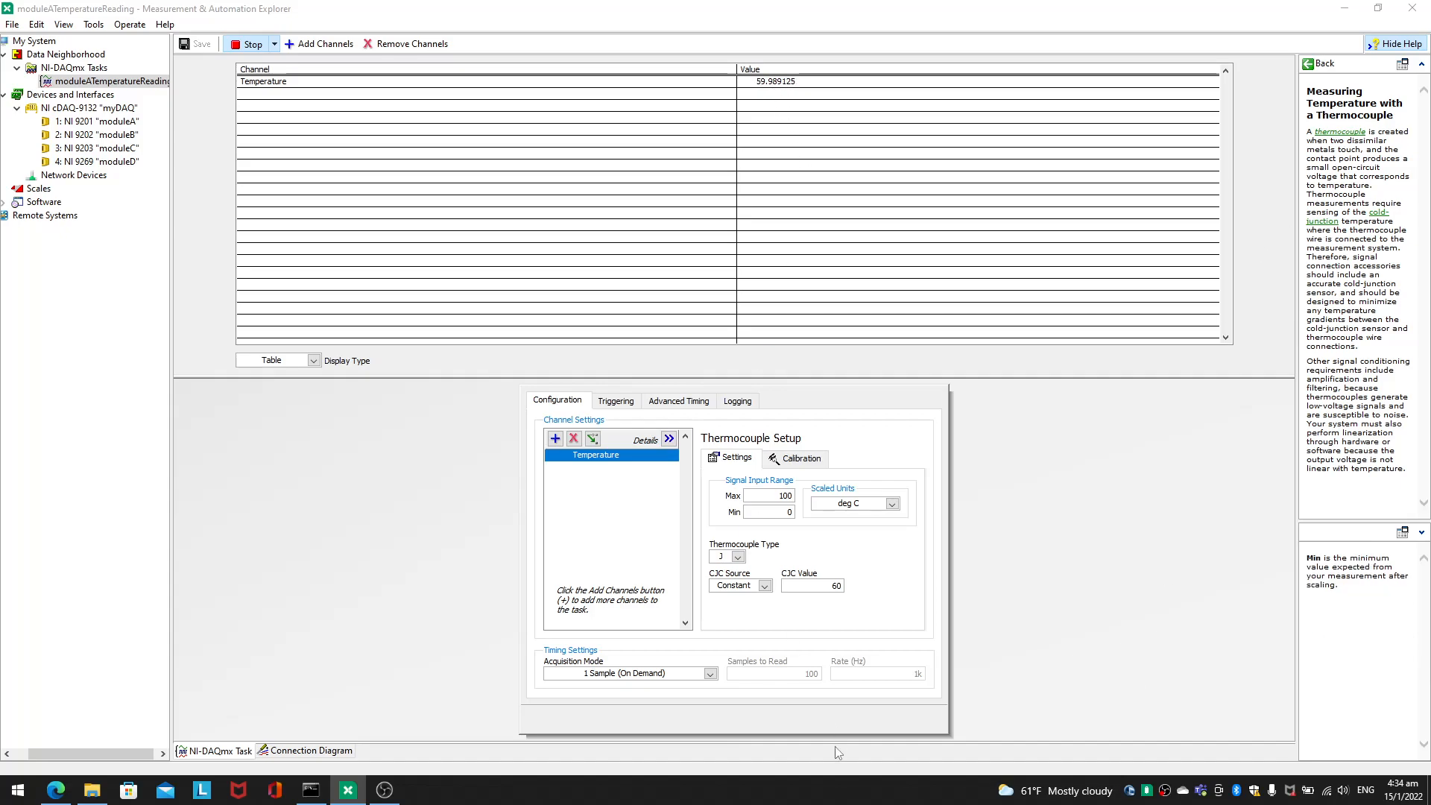
pyautogui.doubleClick(836, 586)
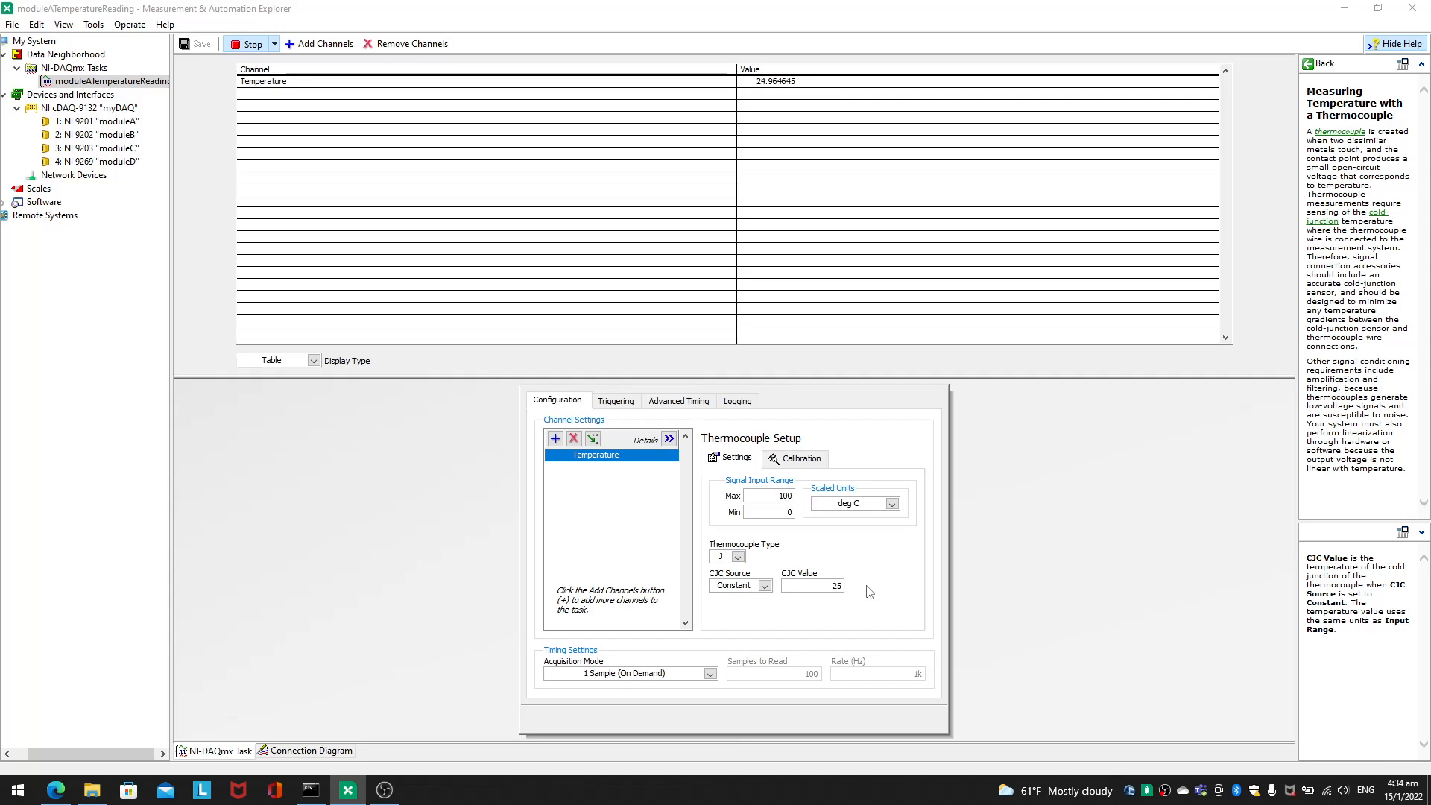
pyautogui.click(236, 46)
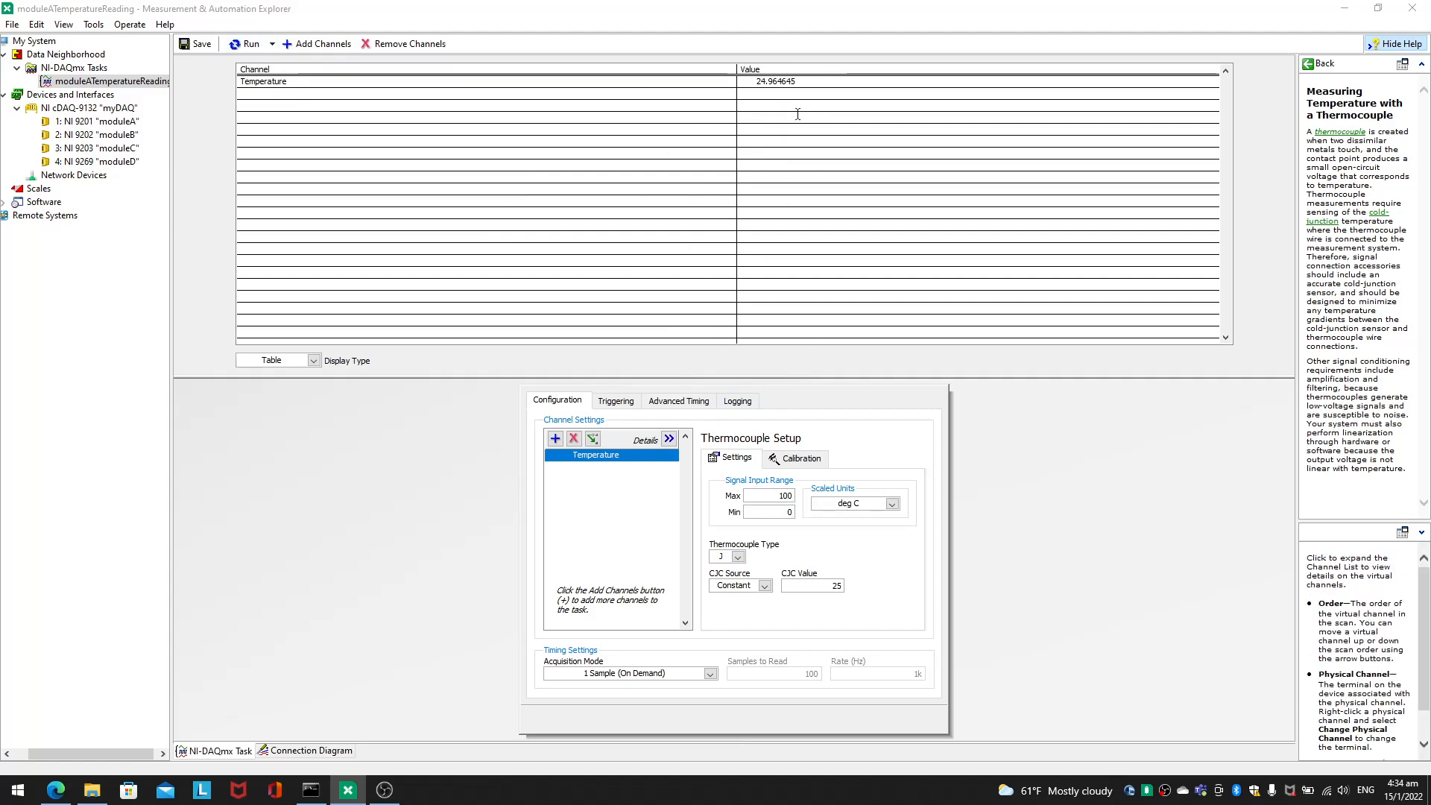
# Step: Set the task's acquisition mode to Continuous Samples, then run it briefly and stop it
pyautogui.click(700, 674)
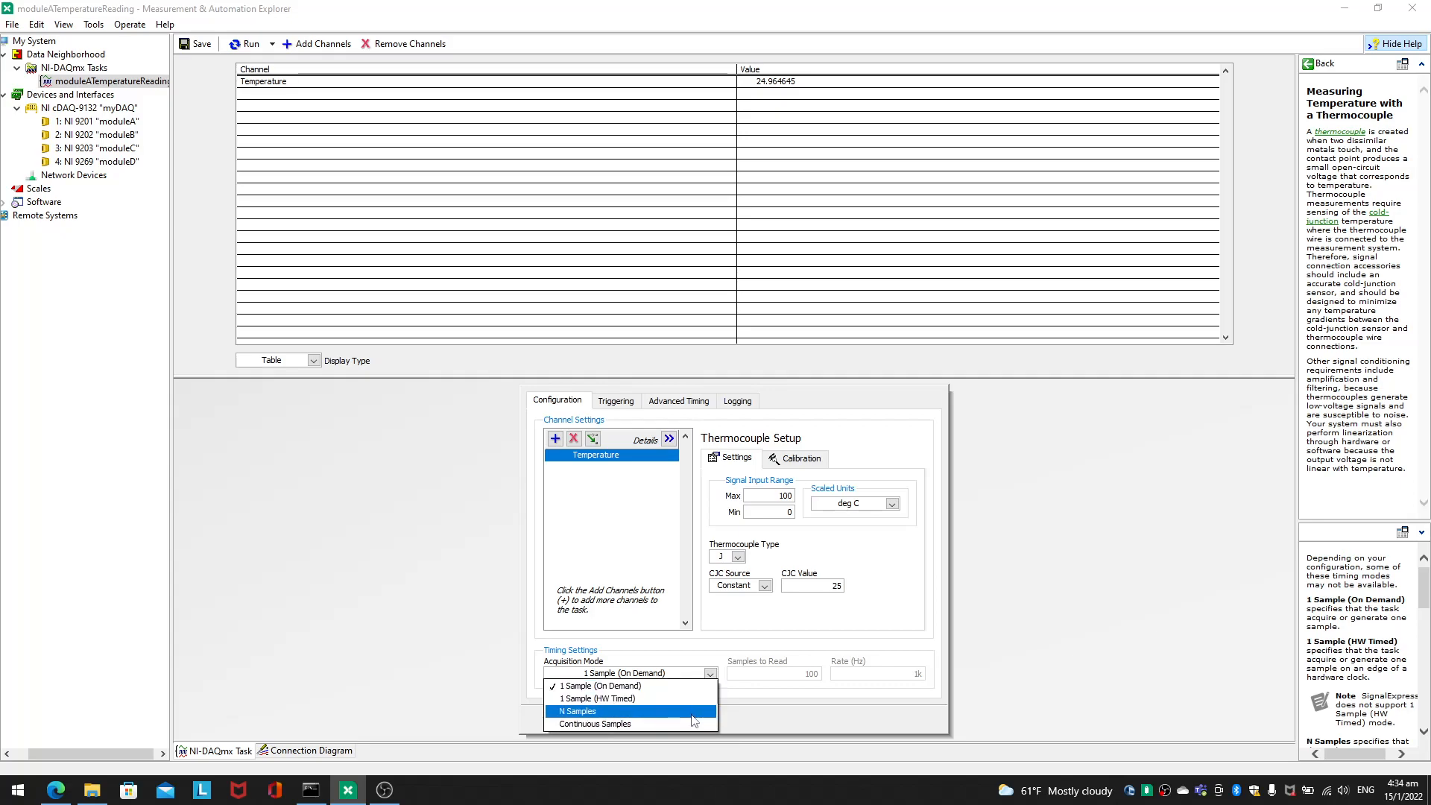
pyautogui.click(683, 653)
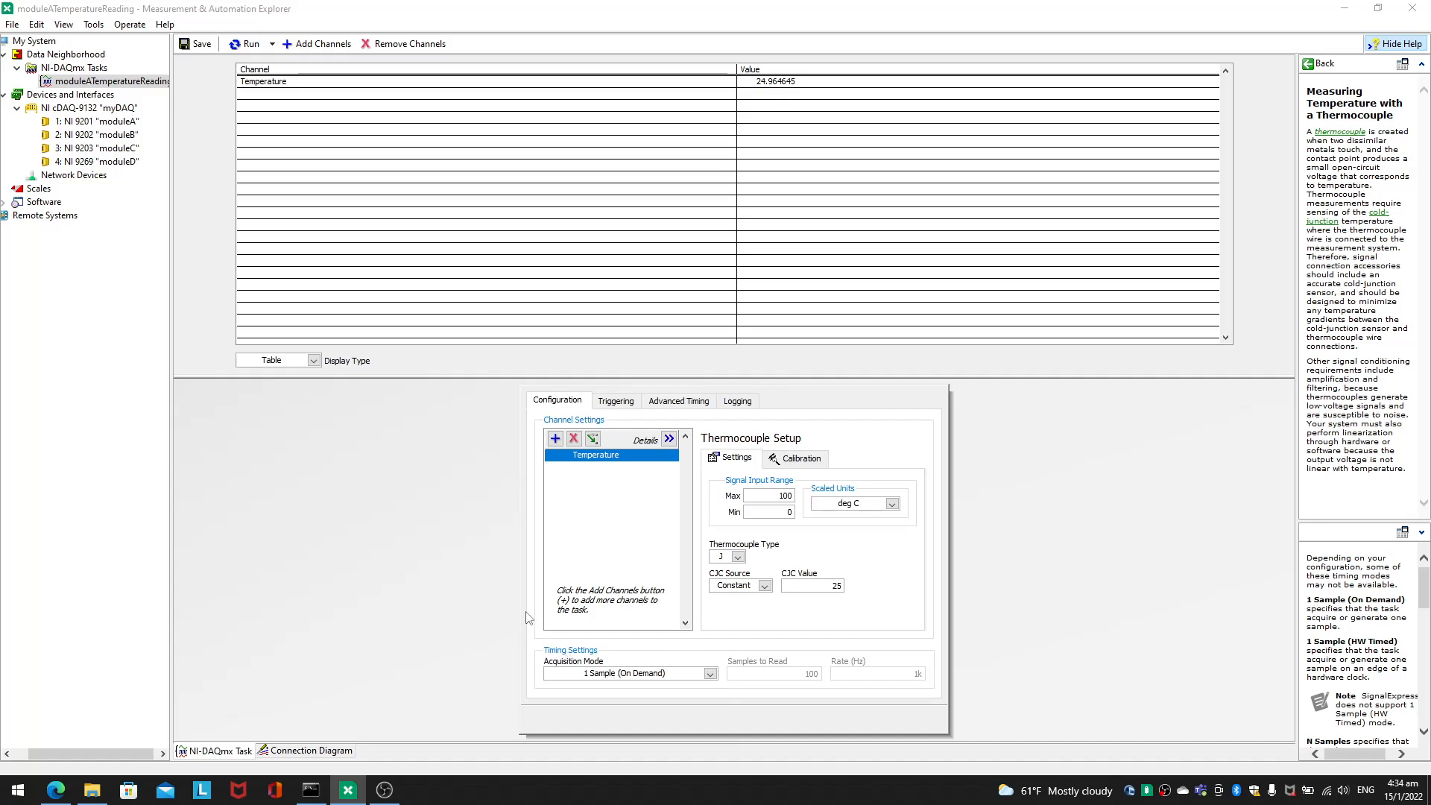
pyautogui.click(580, 672)
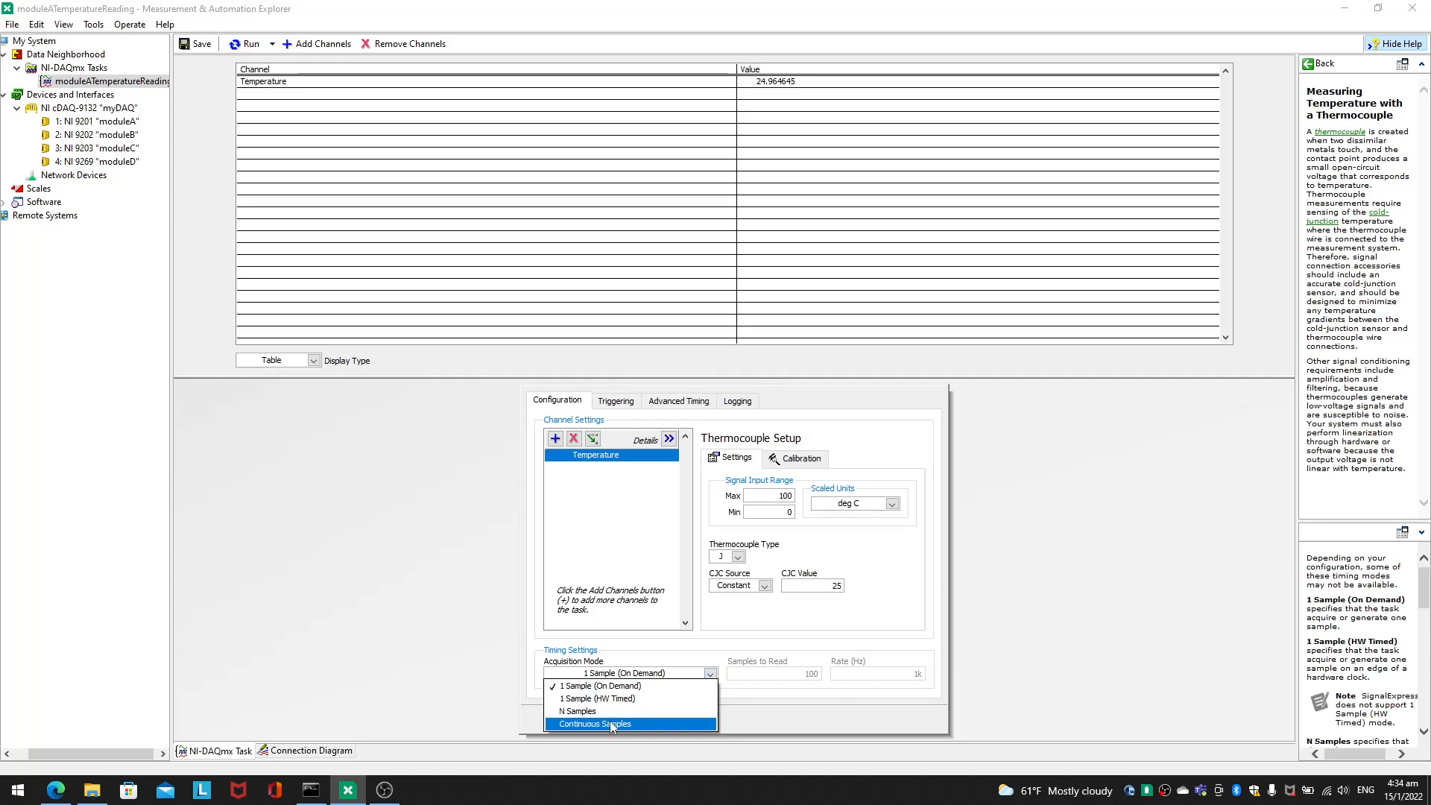
pyautogui.click(610, 723)
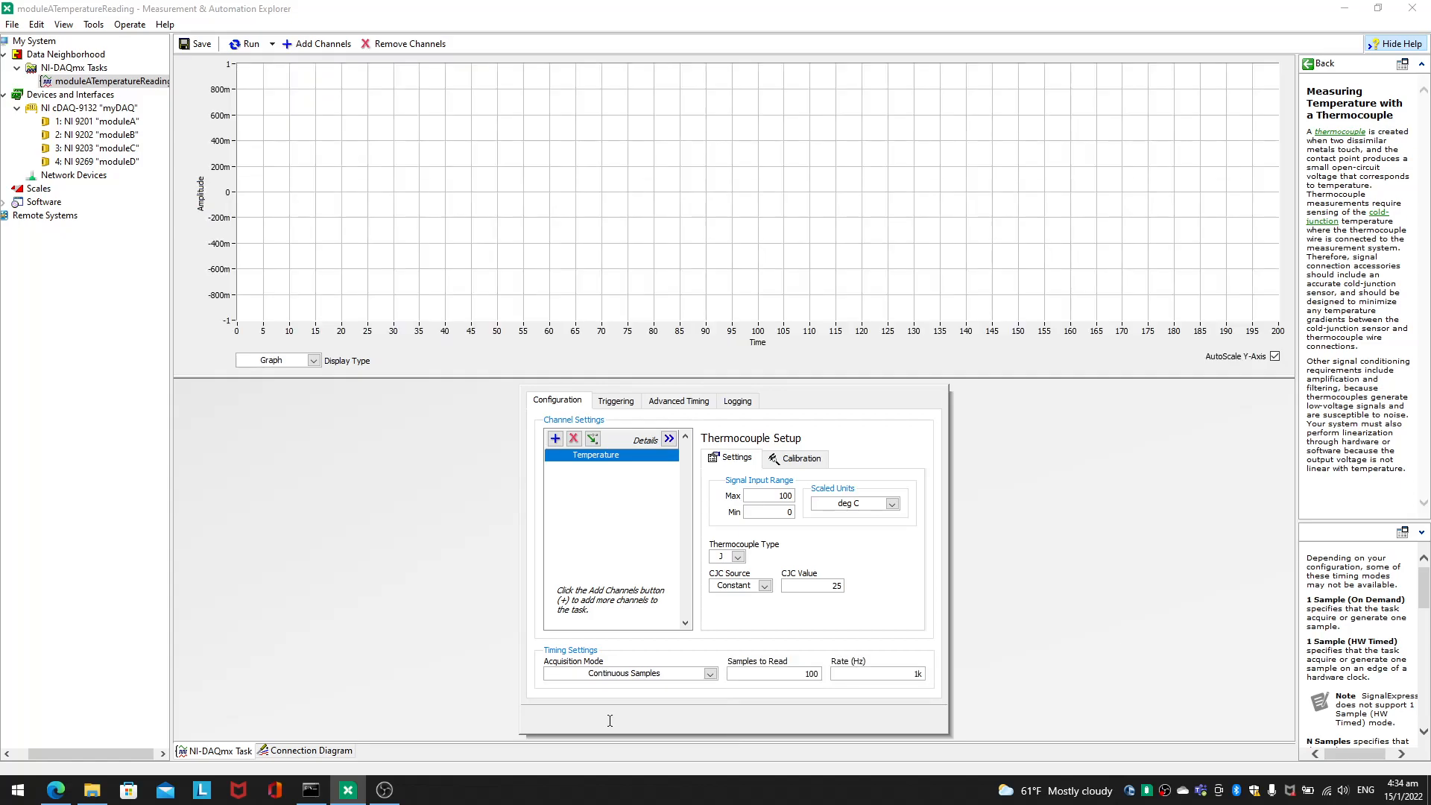
pyautogui.click(263, 43)
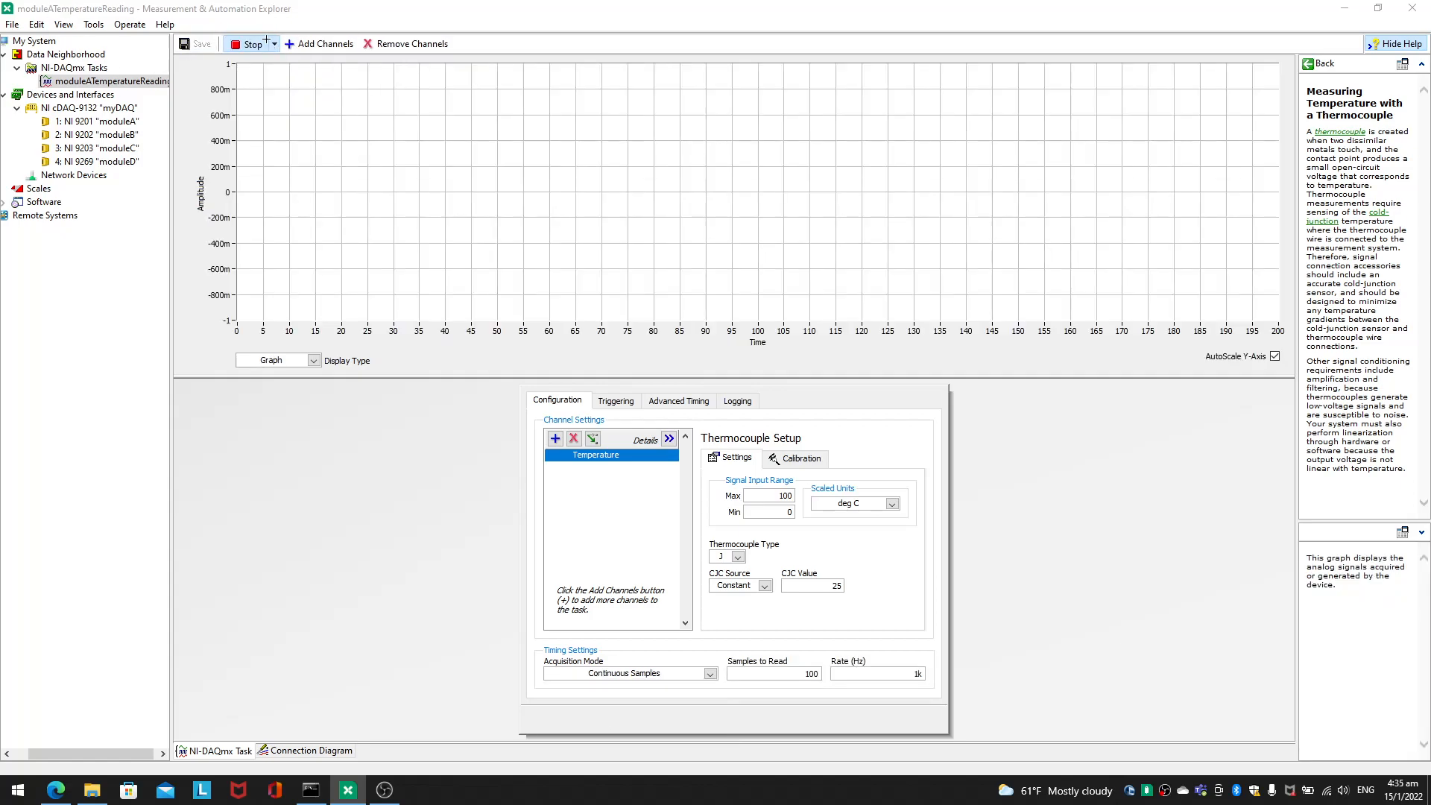
pyautogui.click(266, 43)
pyautogui.click(273, 44)
pyautogui.click(274, 44)
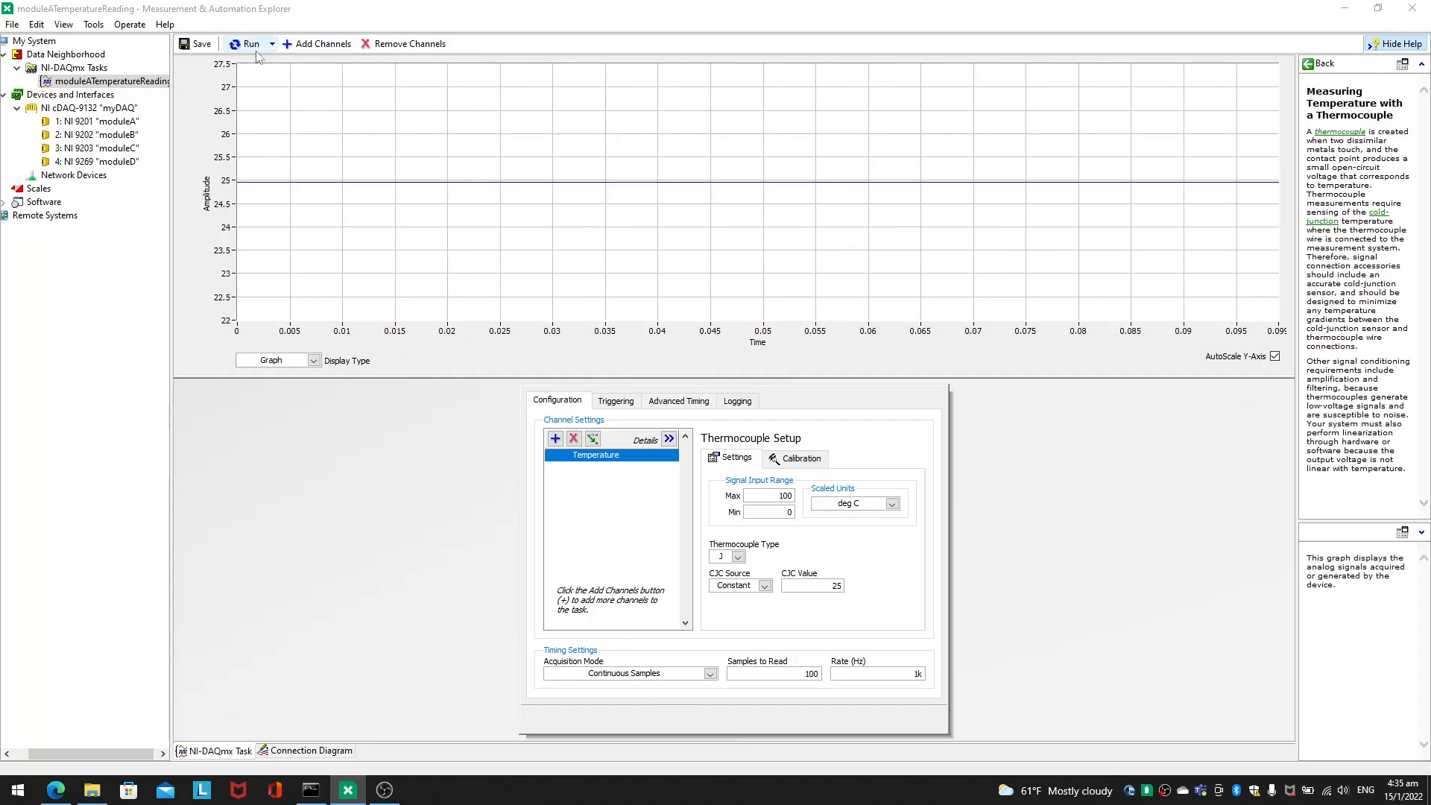
# Step: Check the Samples to Read and Rate settings, then run the continuous acquisition again and open the CJC value for editing
pyautogui.moveTo(803, 673); pyautogui.dragTo(832, 671)
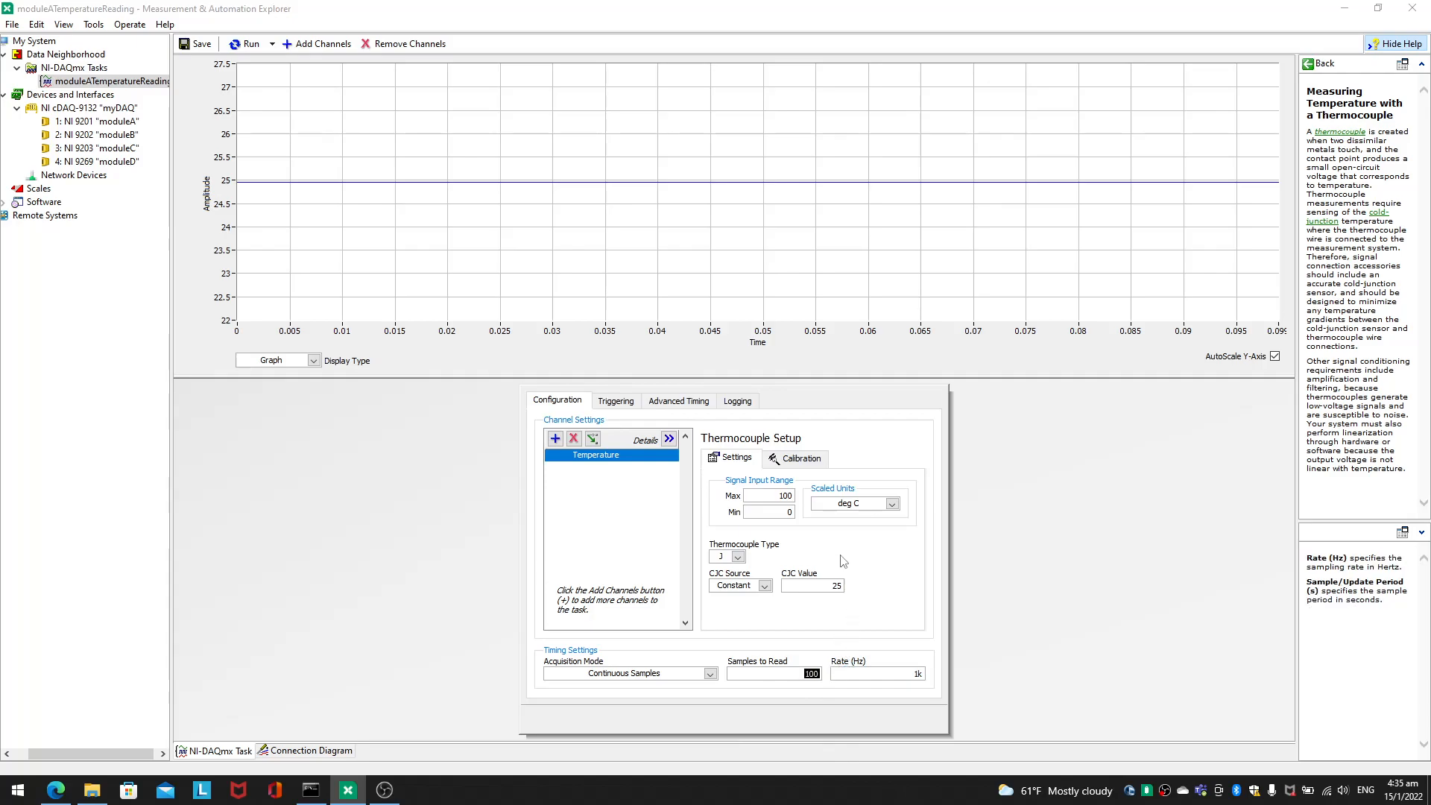
pyautogui.press('Tab')
pyautogui.click(248, 44)
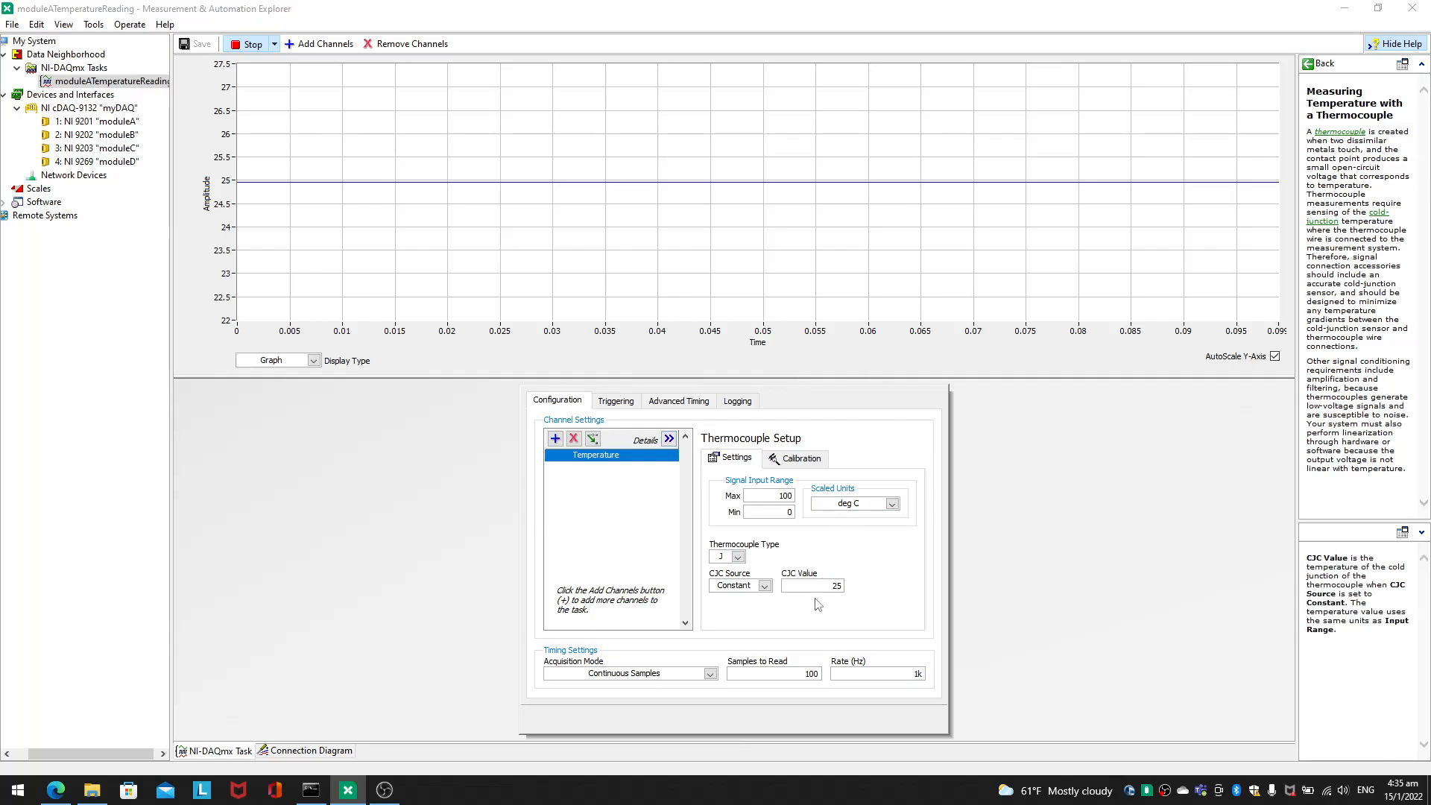
pyautogui.doubleClick(842, 586)
pyautogui.click(998, 653)
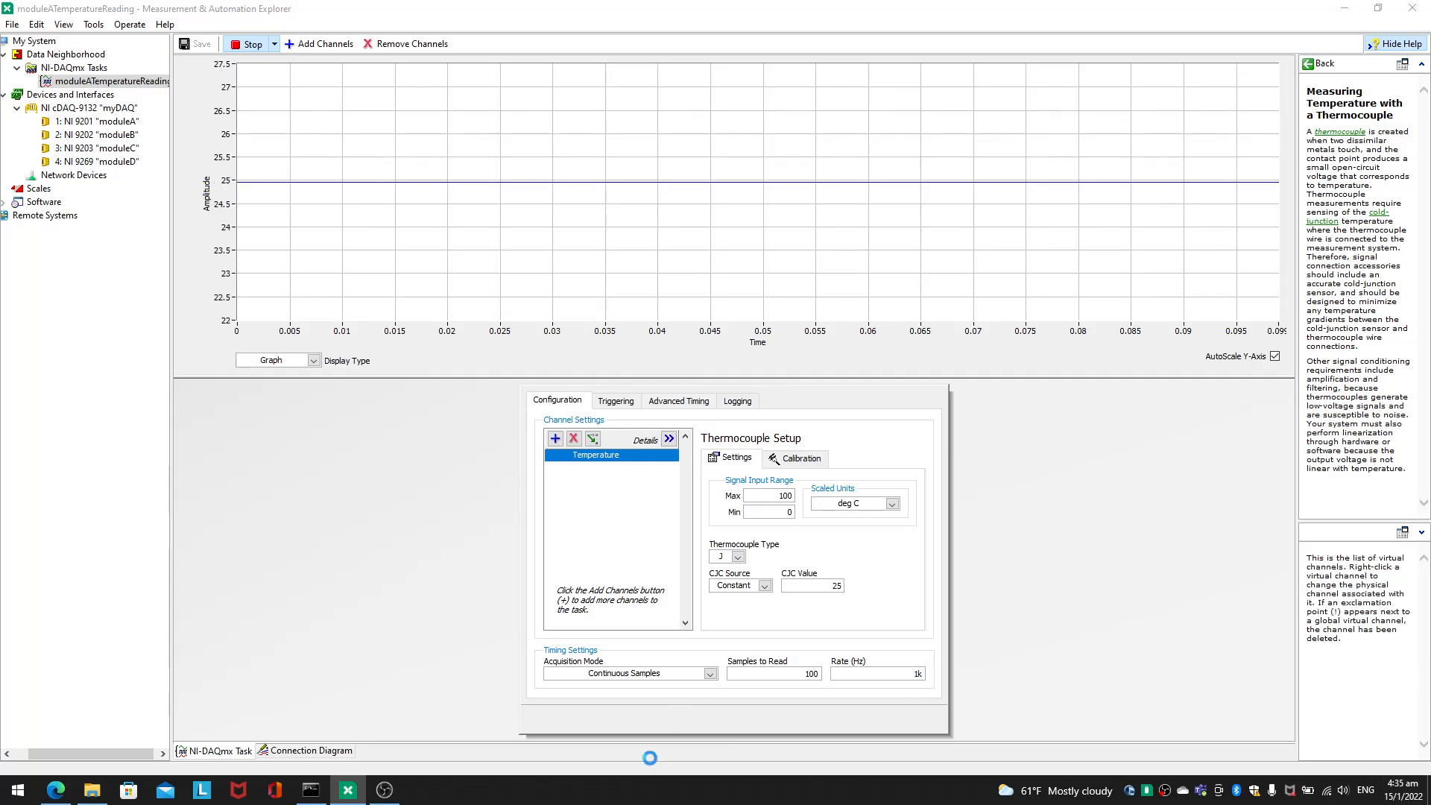
# Step: Try Built In and then Channel as the thermocouple's CJC source, and attempt to run the task with Channel
pyautogui.click(747, 589)
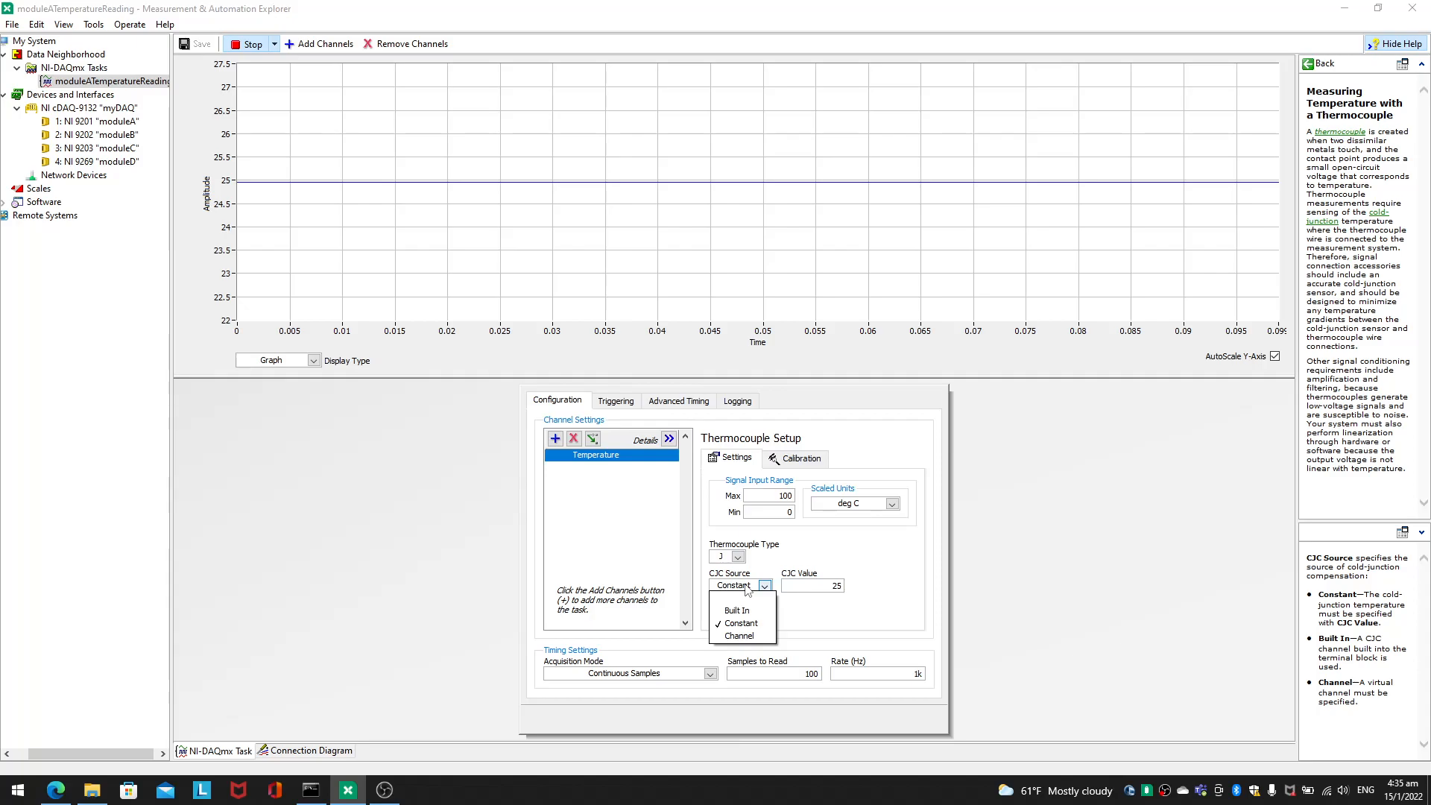
pyautogui.click(754, 613)
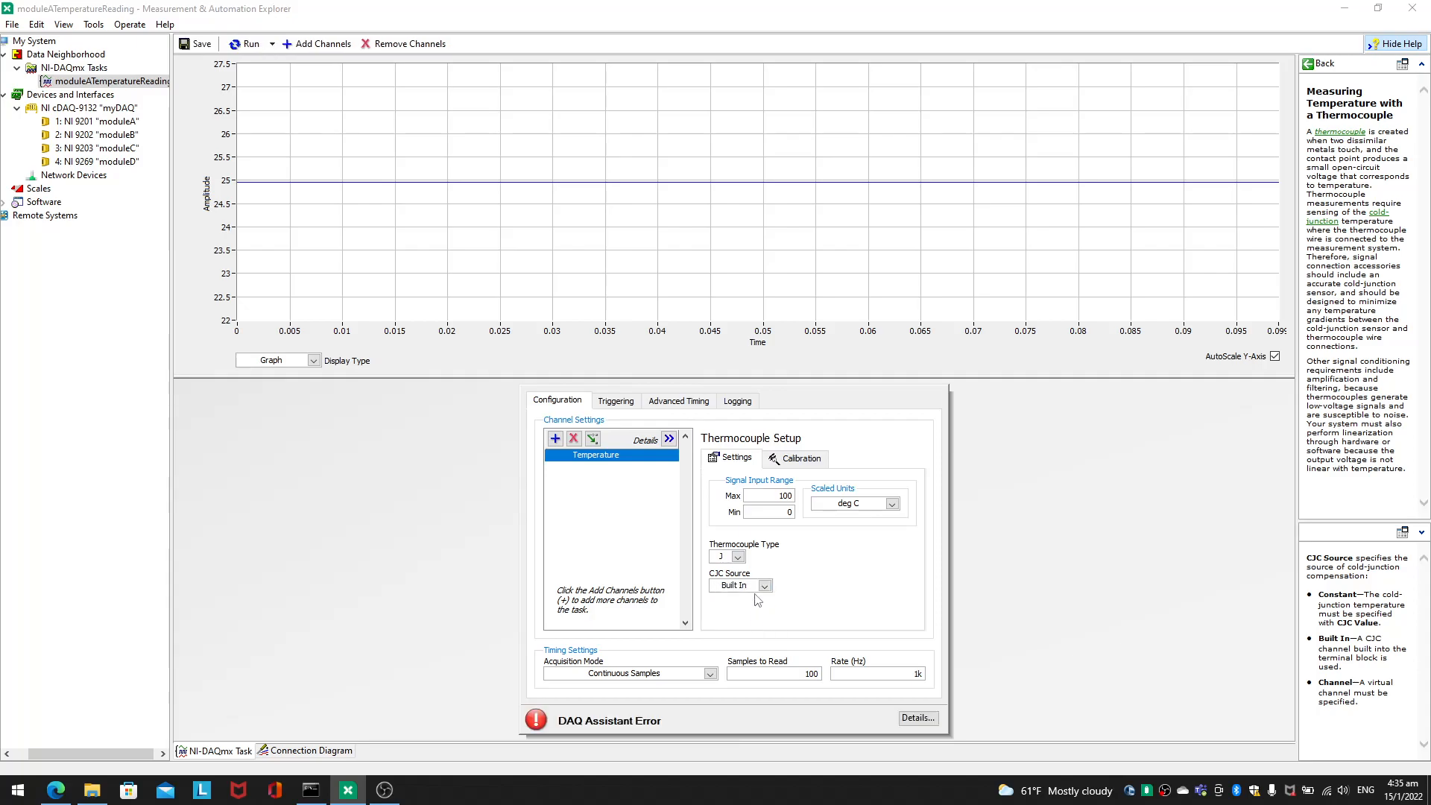
pyautogui.click(753, 586)
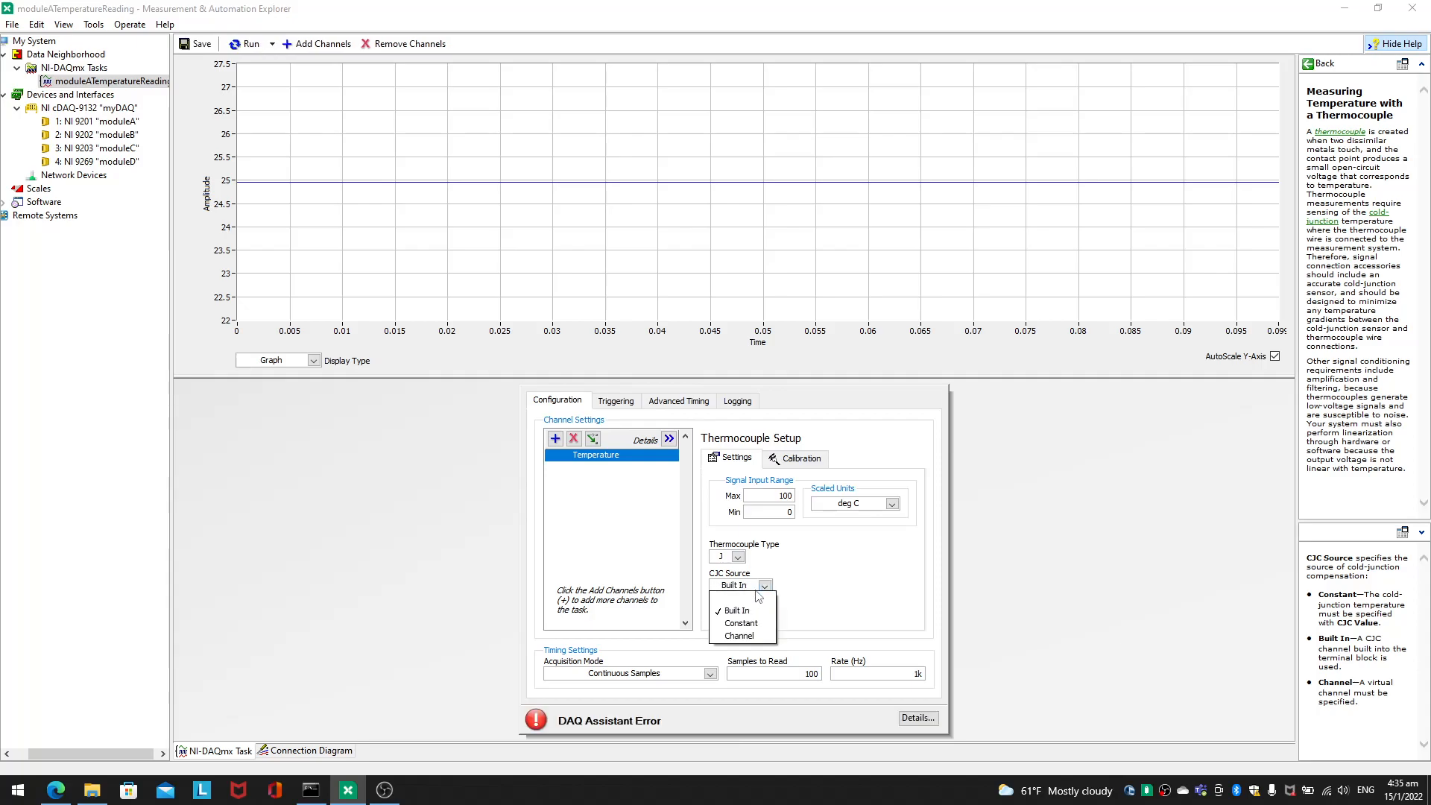
pyautogui.click(742, 635)
pyautogui.click(838, 587)
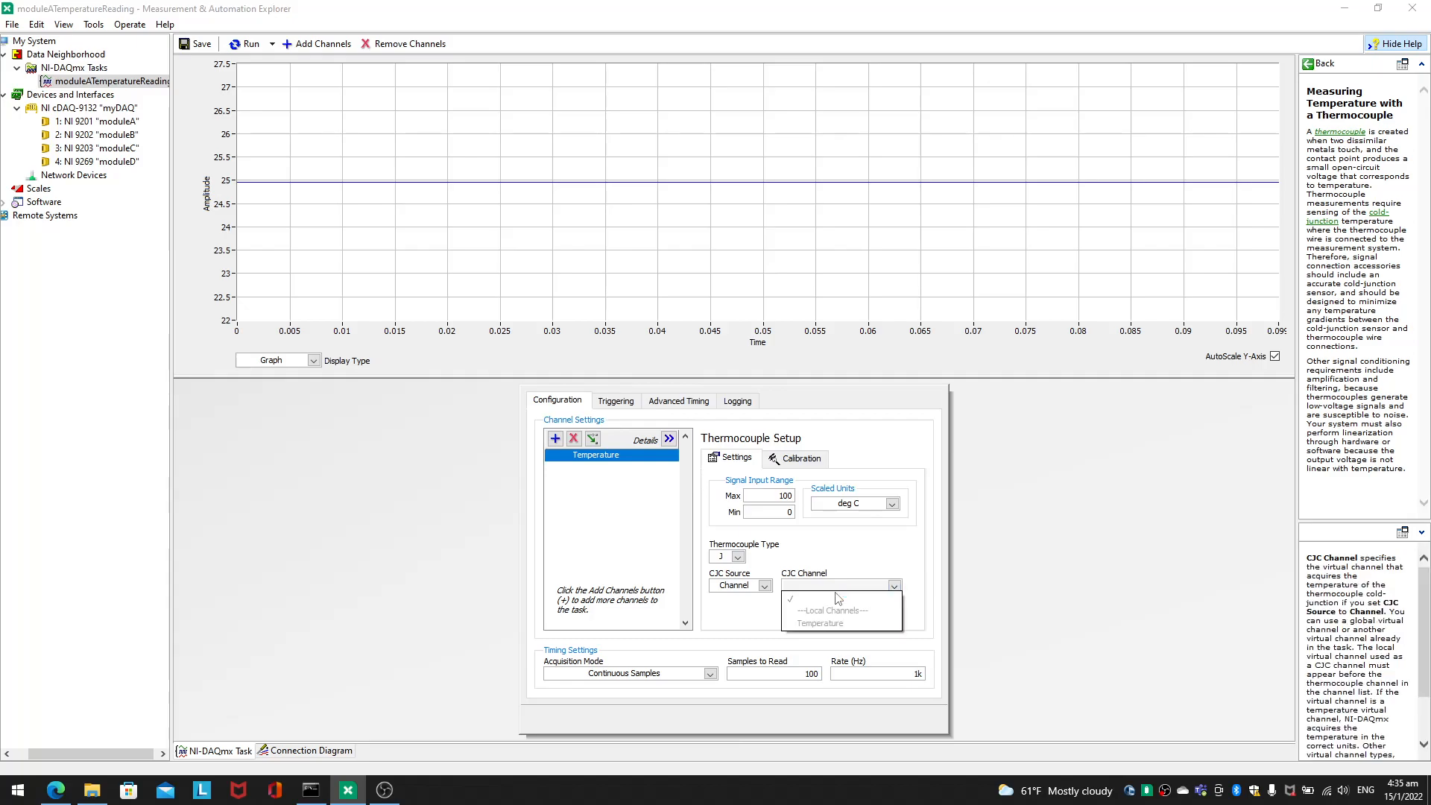
pyautogui.click(227, 51)
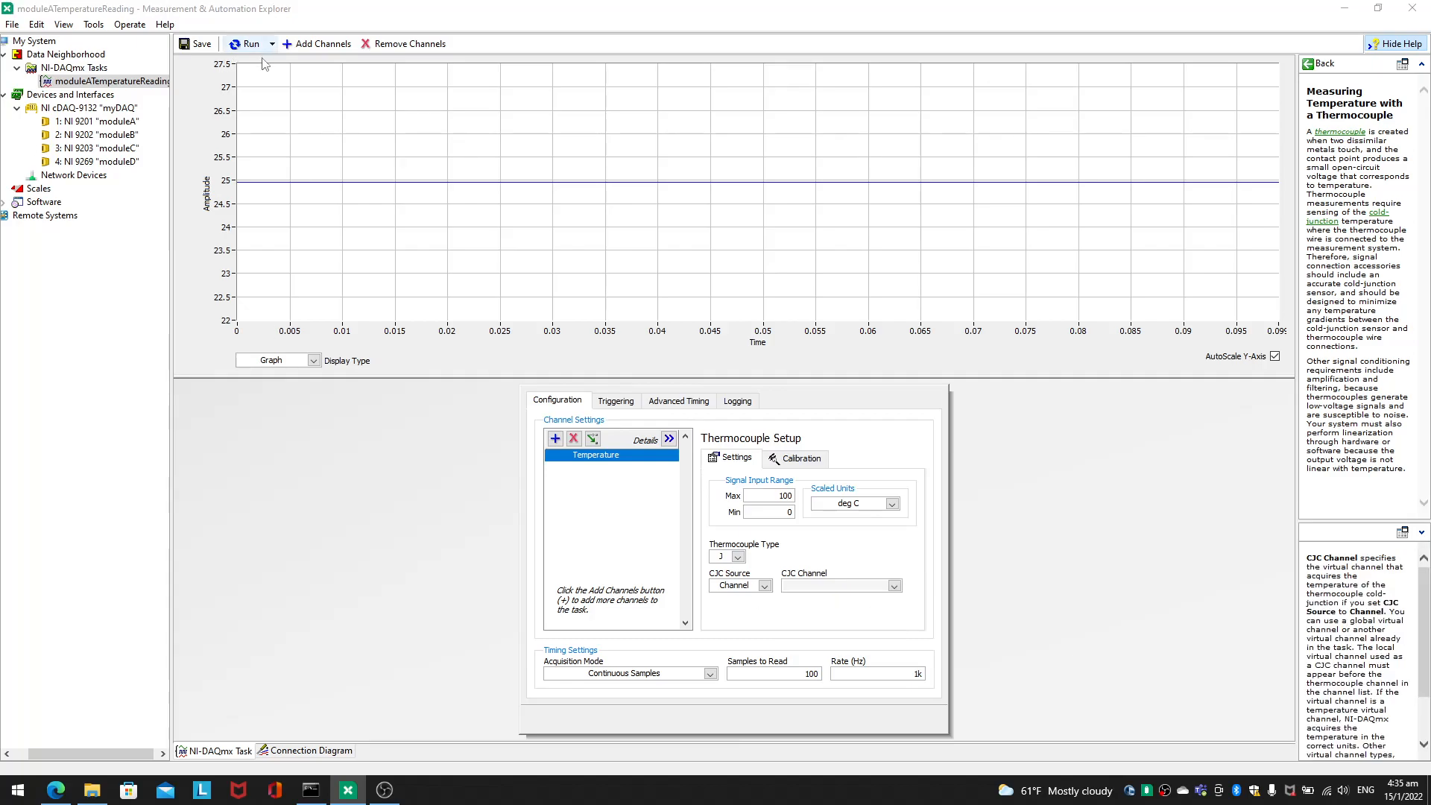
pyautogui.click(251, 44)
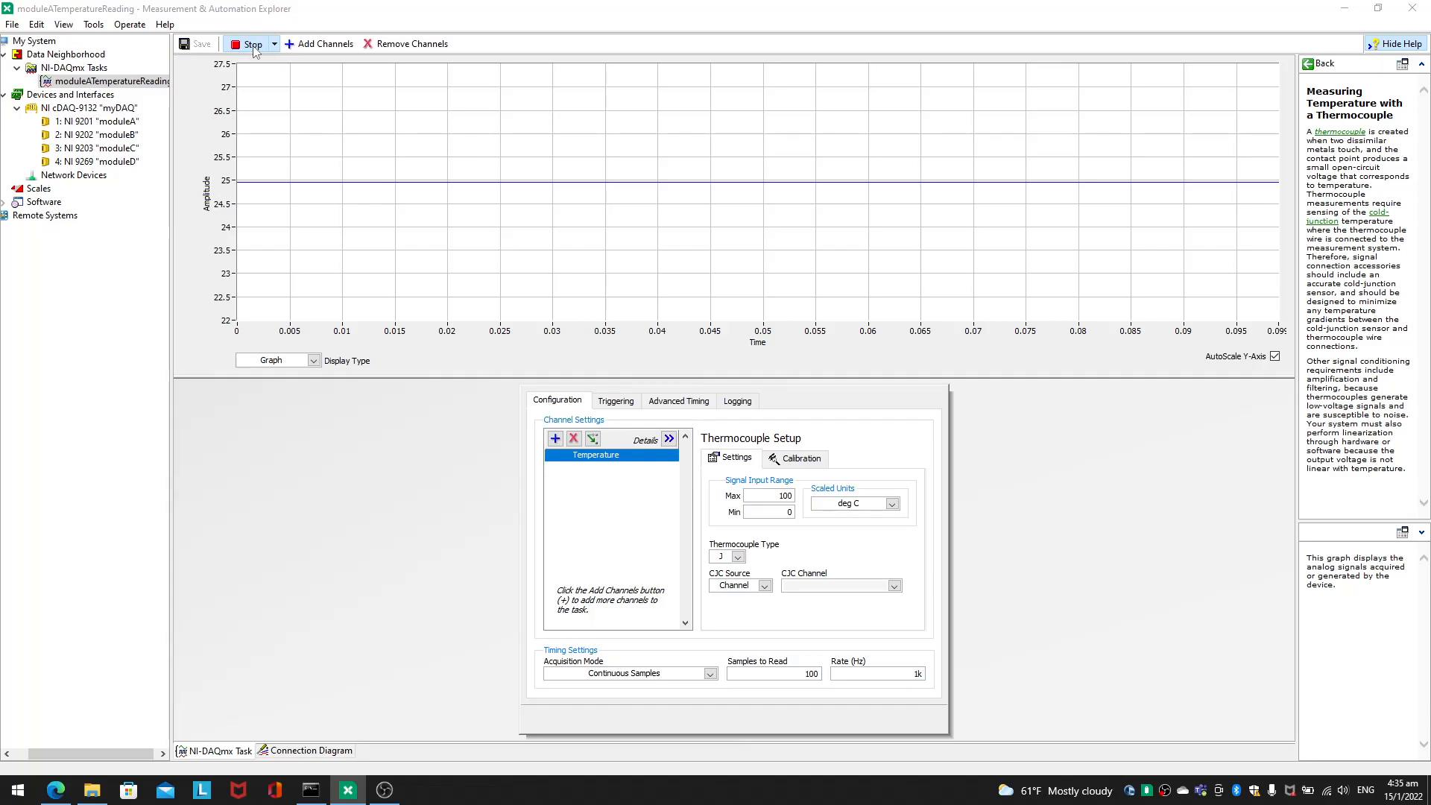
pyautogui.click(251, 45)
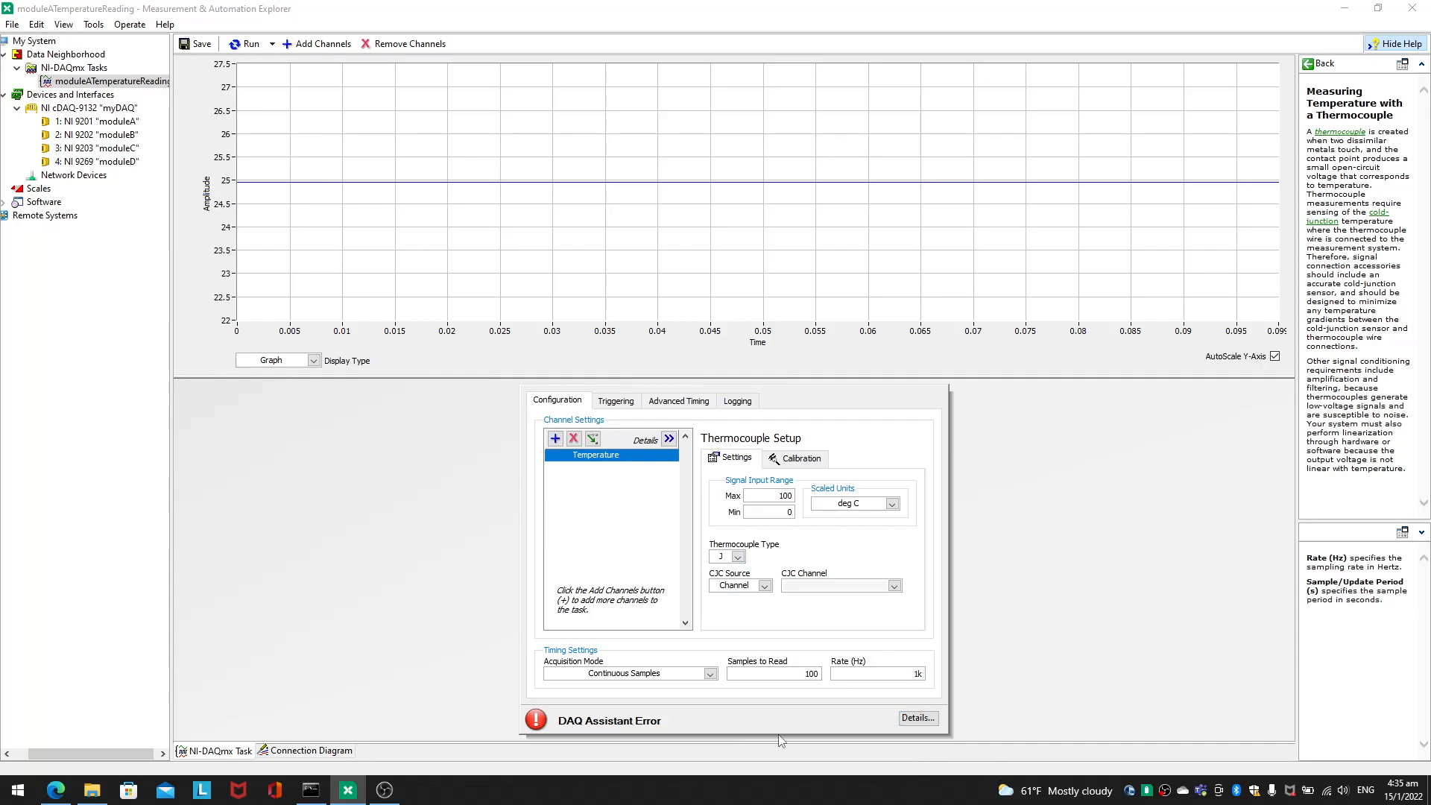
# Step: Switch the CJC source to Constant, then try Built In again and attempt to run the task
pyautogui.click(745, 586)
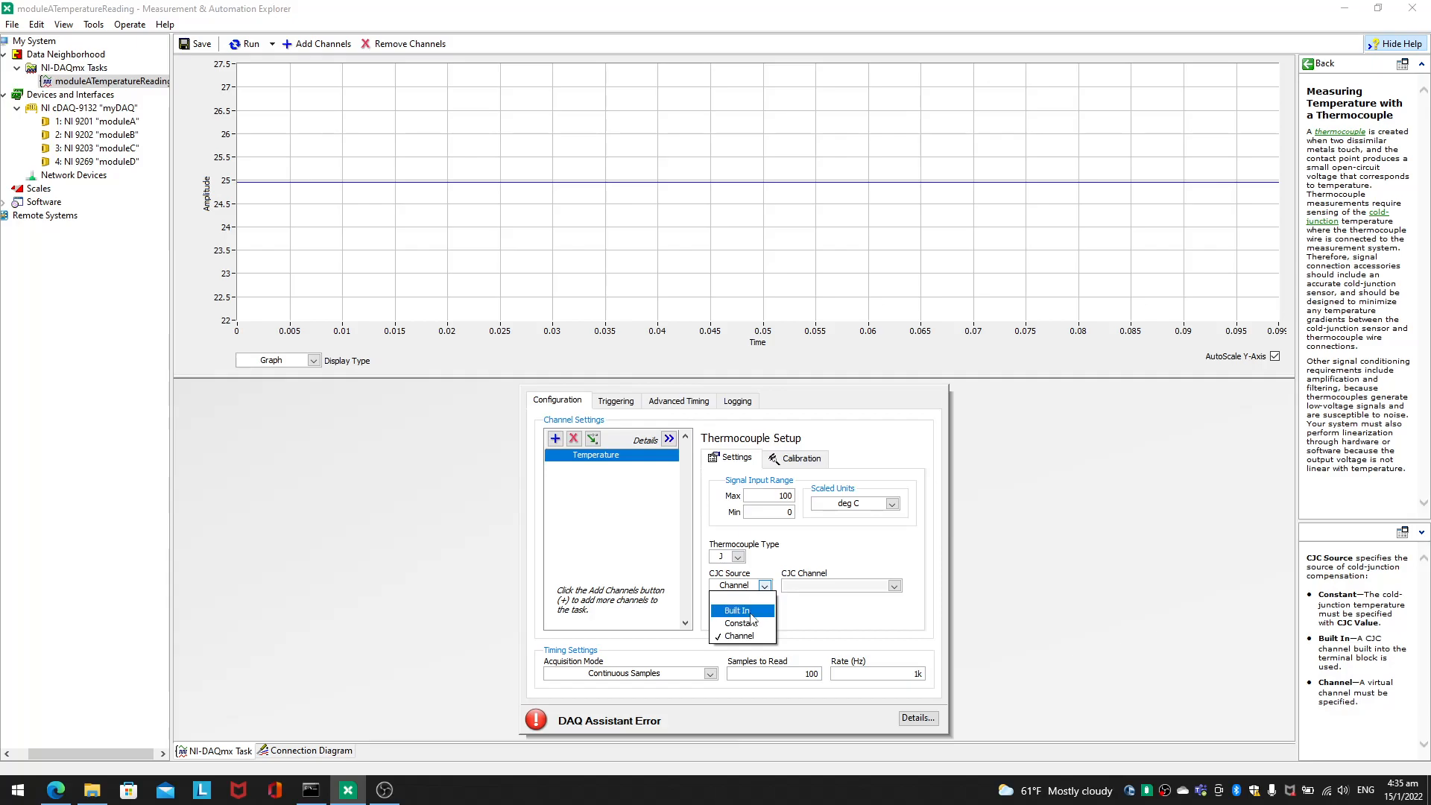
pyautogui.click(752, 627)
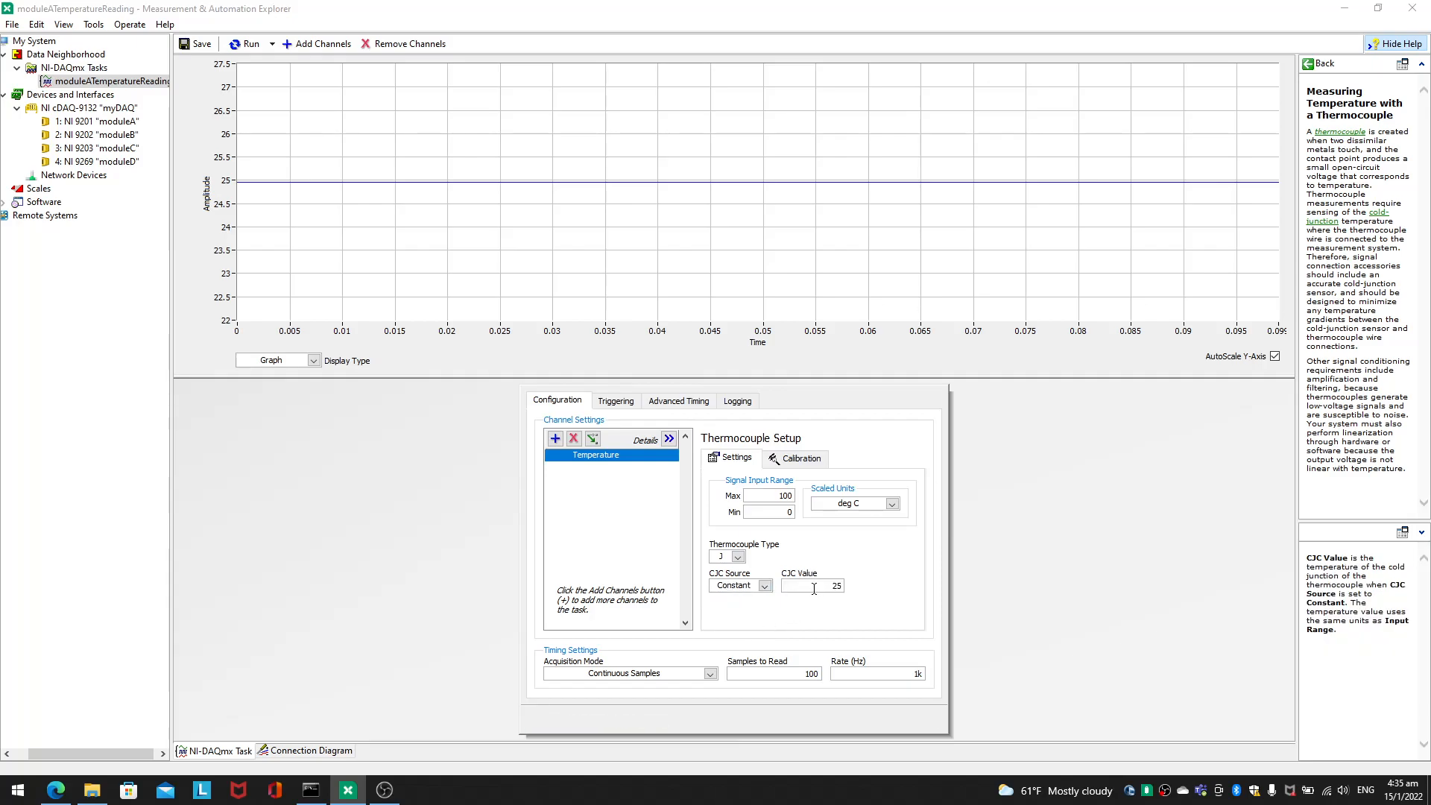
pyautogui.click(758, 586)
pyautogui.click(738, 614)
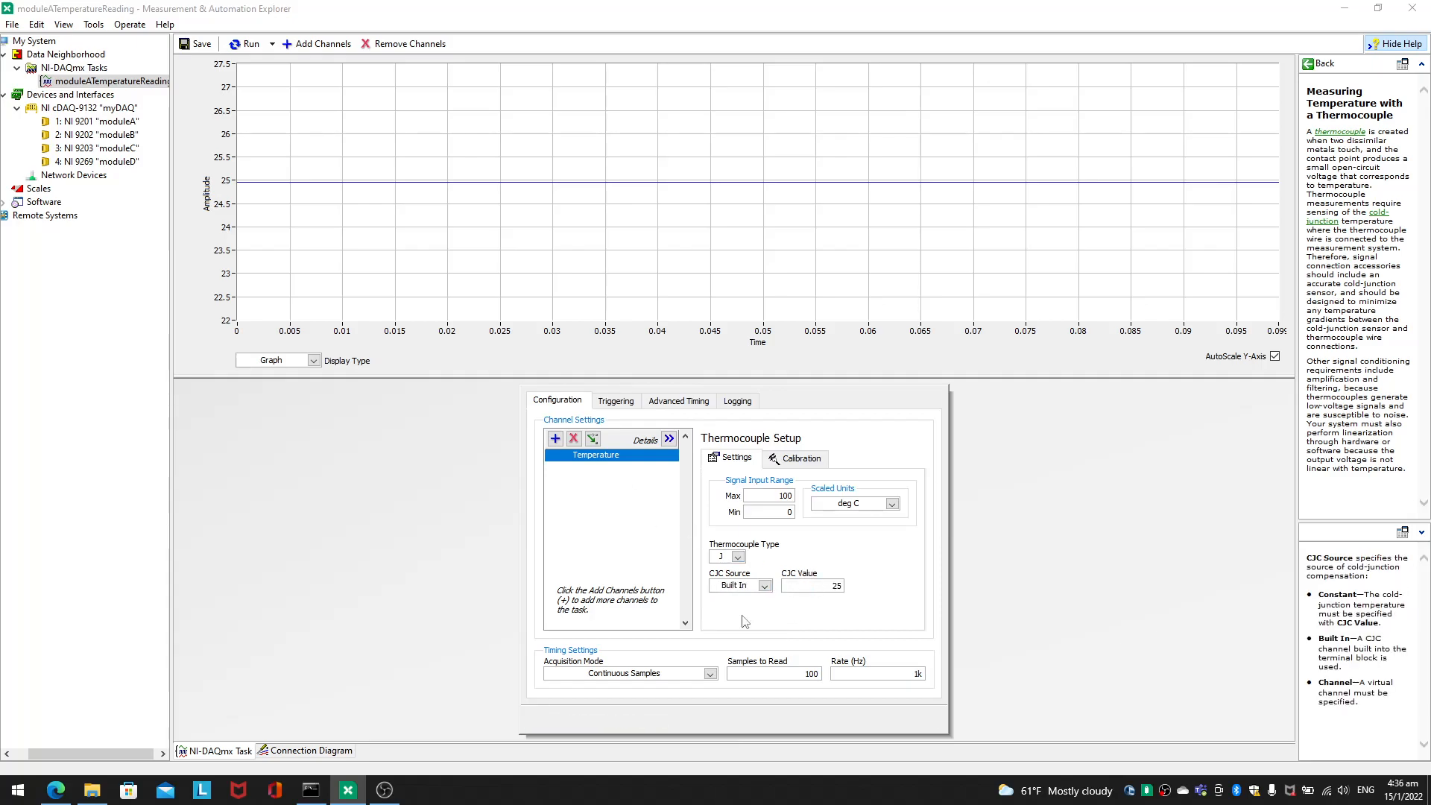
pyautogui.click(246, 44)
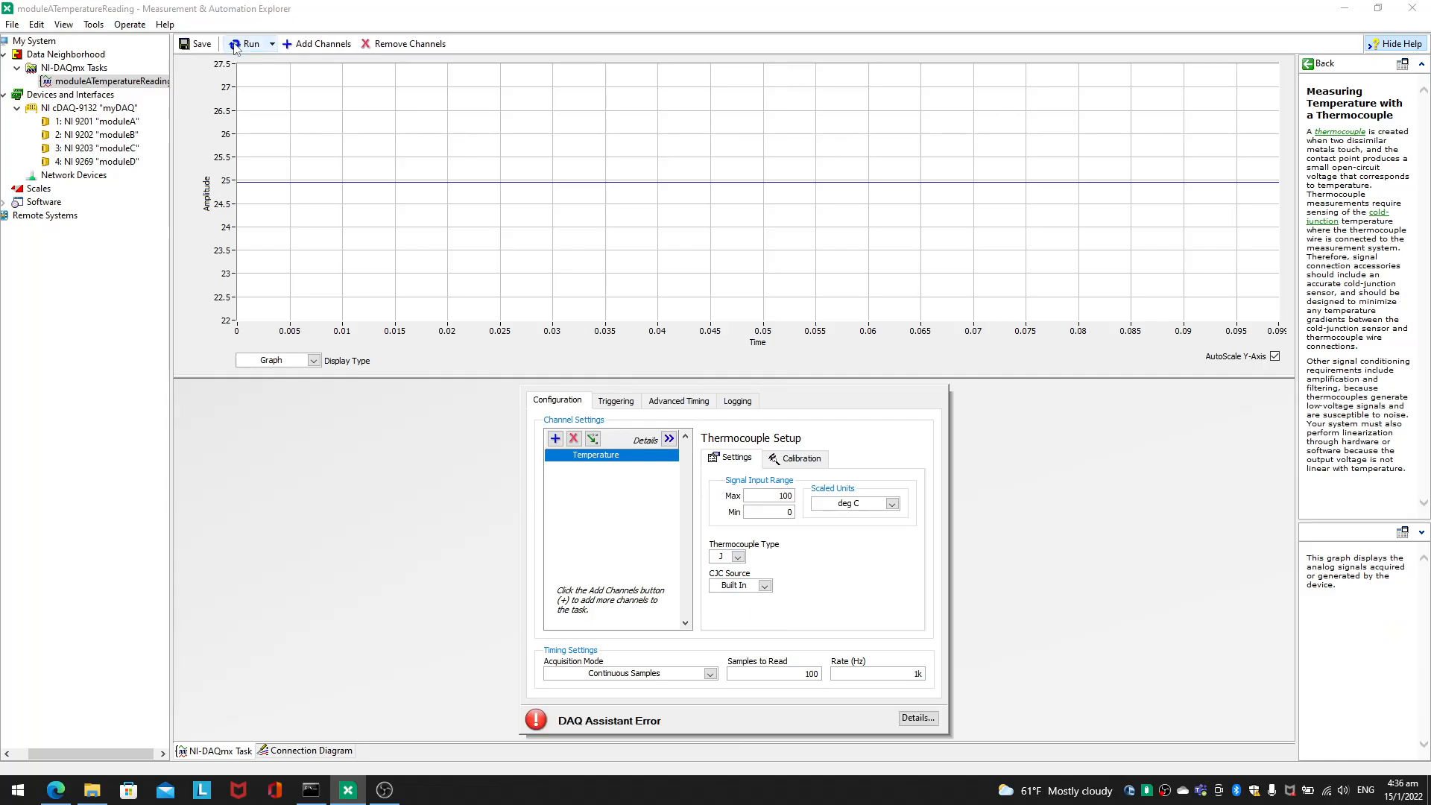
# Step: Try to save the task with the Built In source, decline saving it with an error, and read the error details
pyautogui.click(197, 44)
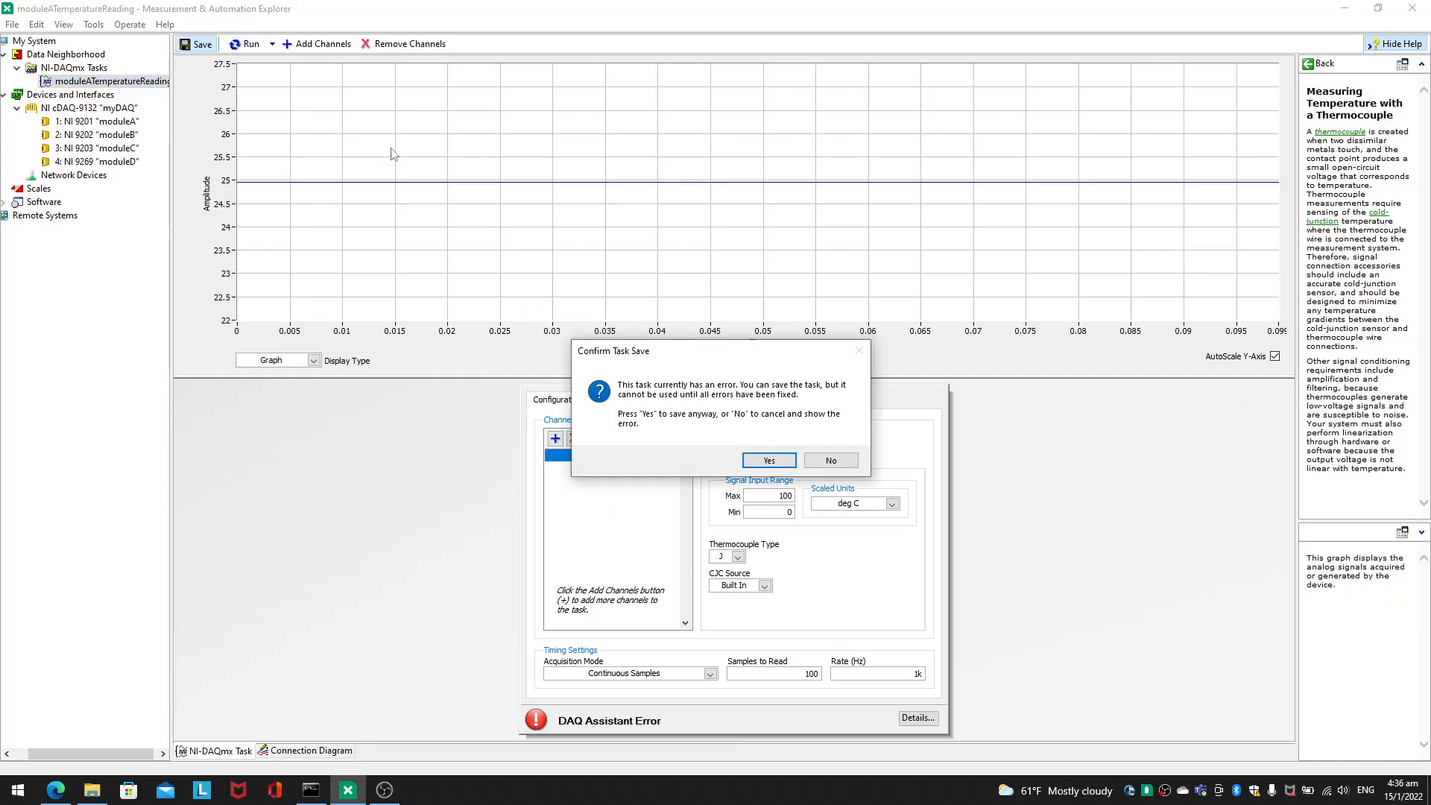
pyautogui.click(830, 461)
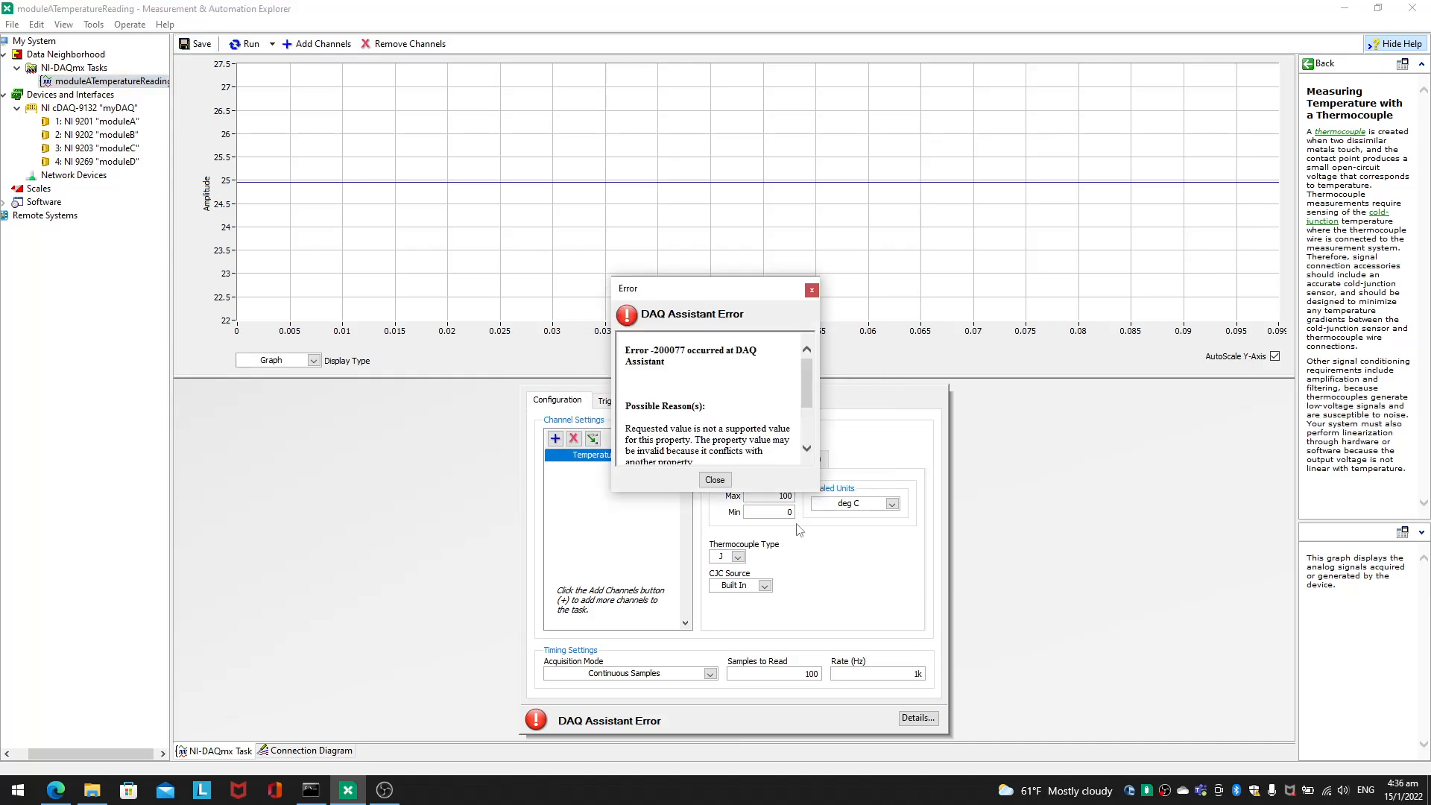
pyautogui.scroll(-2, 762, 440)
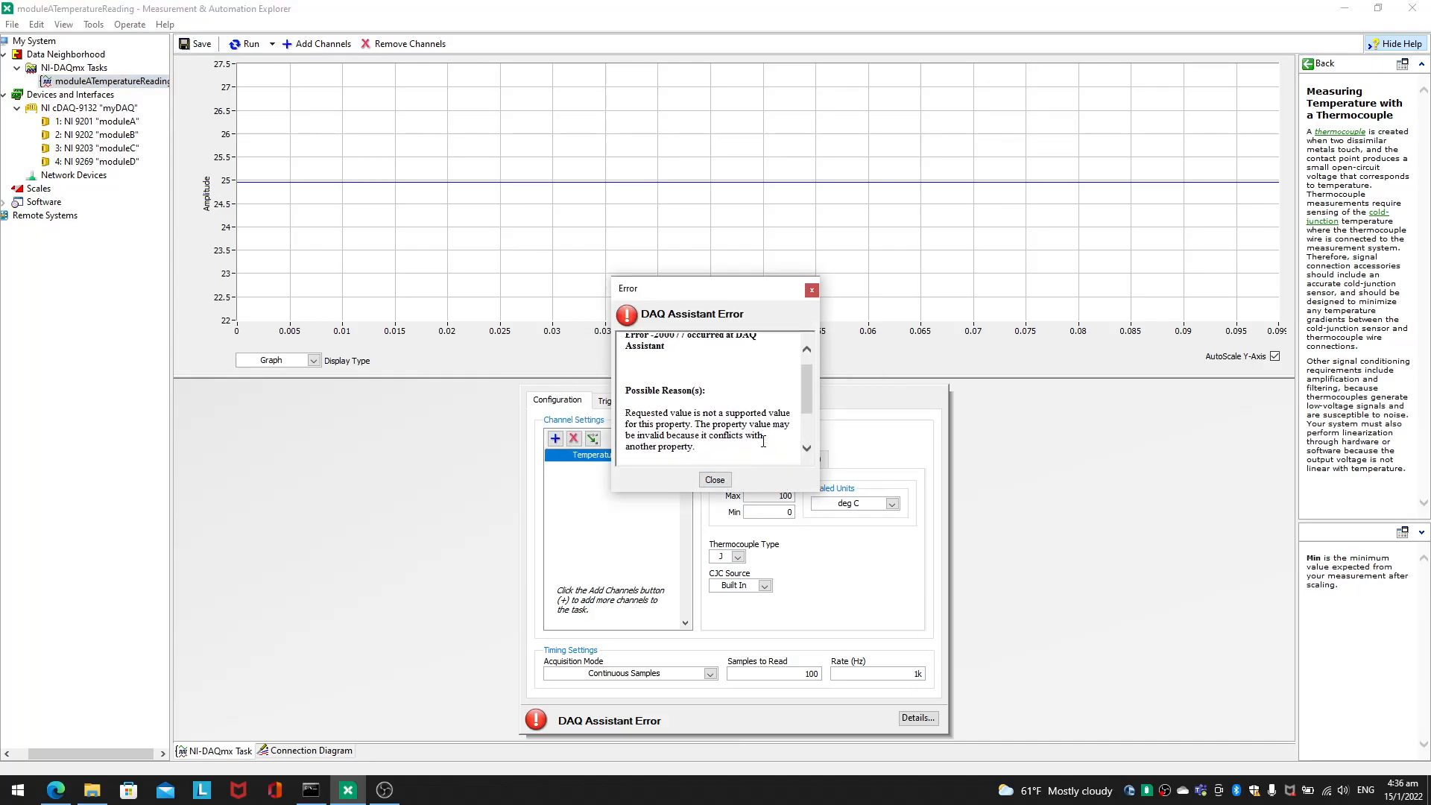
pyautogui.moveTo(743, 403); pyautogui.dragTo(749, 446)
pyautogui.click(750, 448)
pyautogui.scroll(-2, 749, 449)
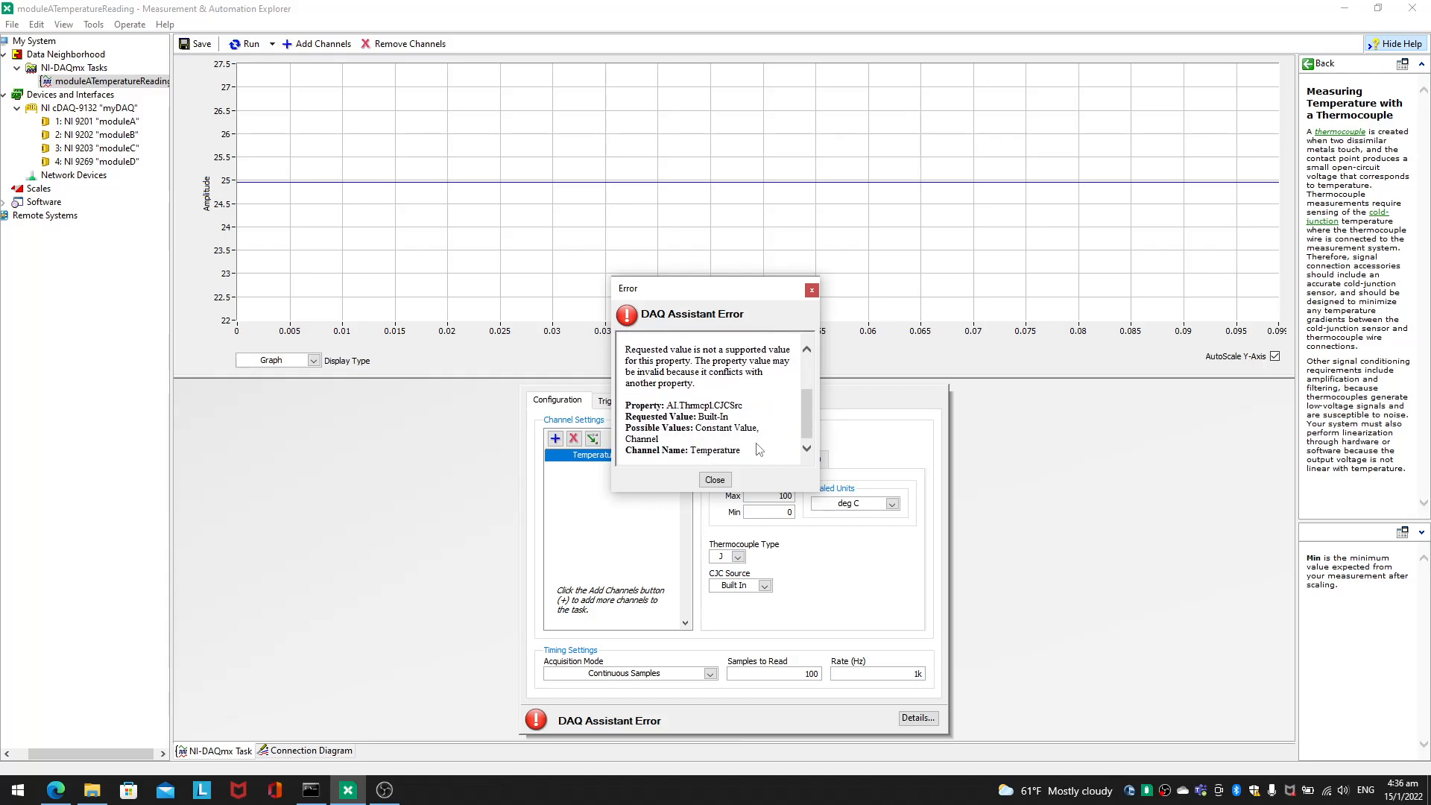
pyautogui.click(716, 480)
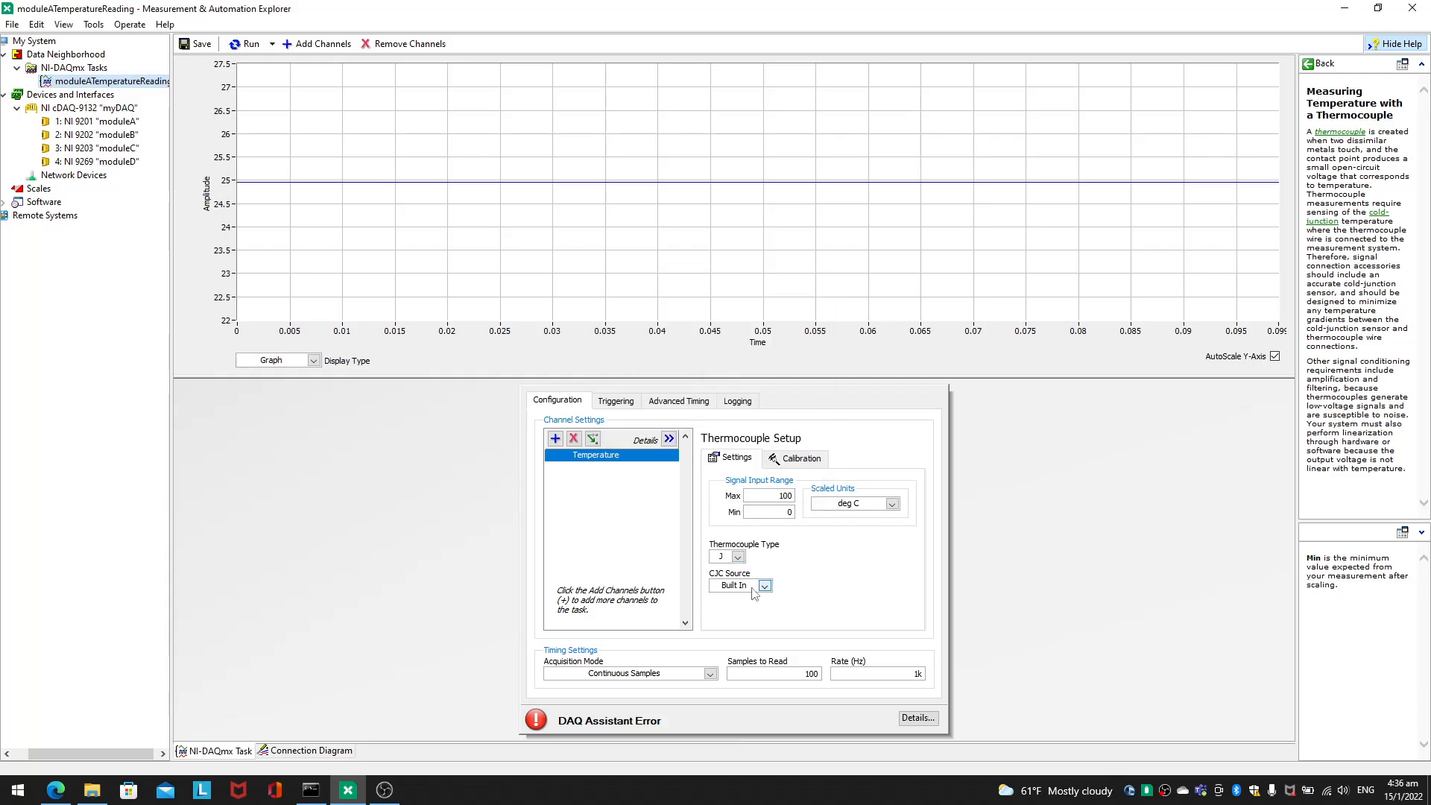
# Step: Set the CJC source to Constant and run the task
pyautogui.click(763, 586)
pyautogui.click(754, 623)
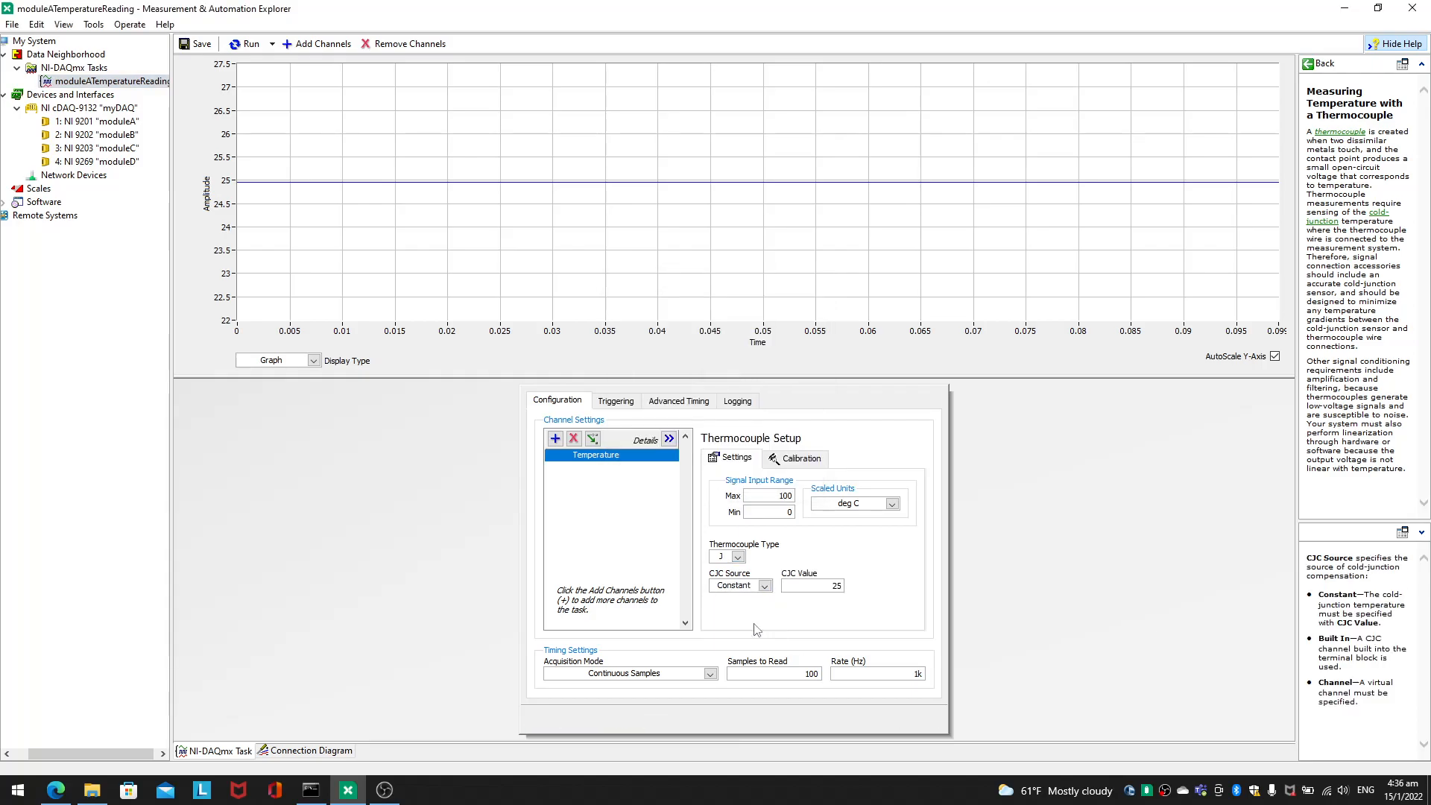
pyautogui.click(233, 43)
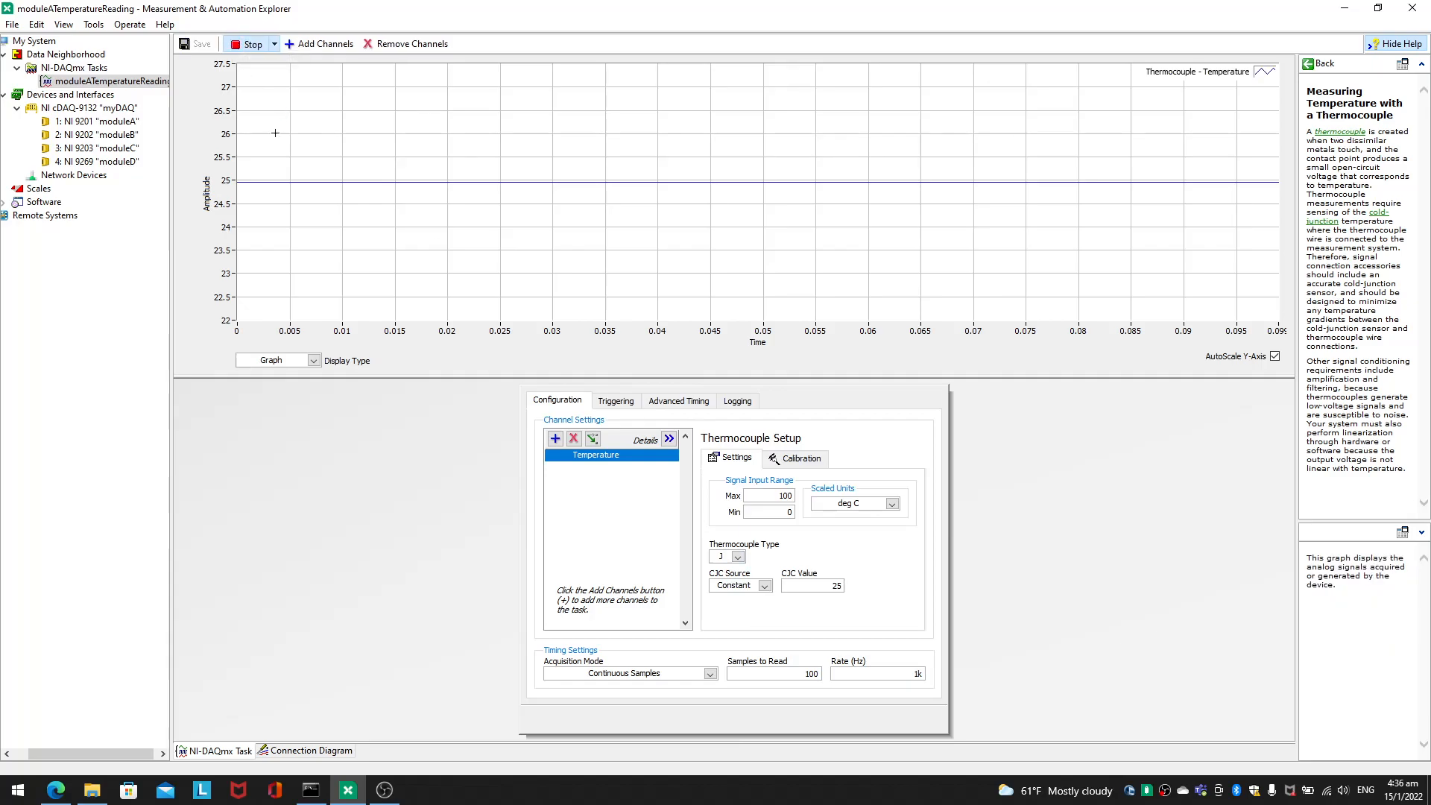
# Step: During the run, try a CJC value of 60, then set it to 75 and stop the task
pyautogui.write('60')
pyautogui.press('Return')
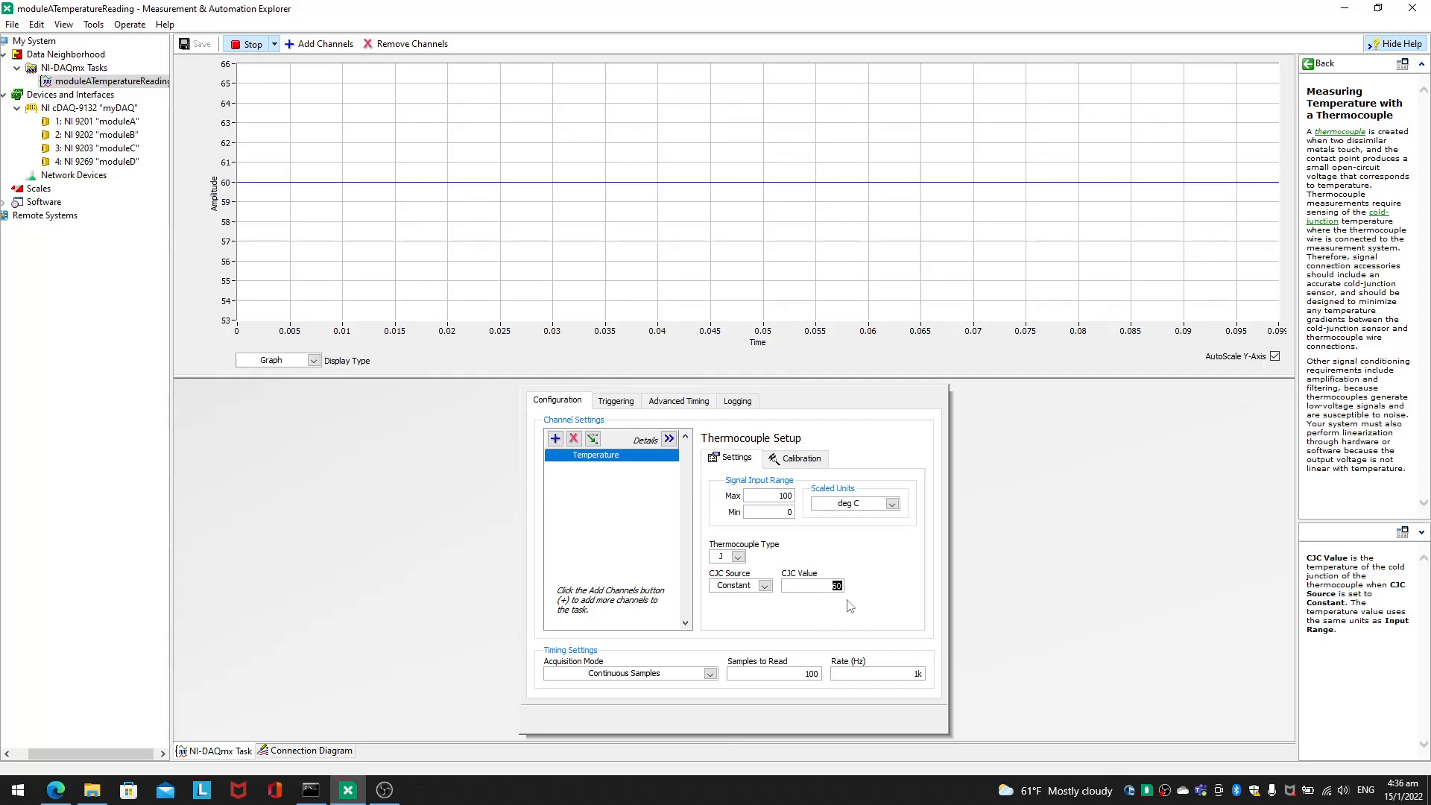
pyautogui.write('75')
pyautogui.press('Return')
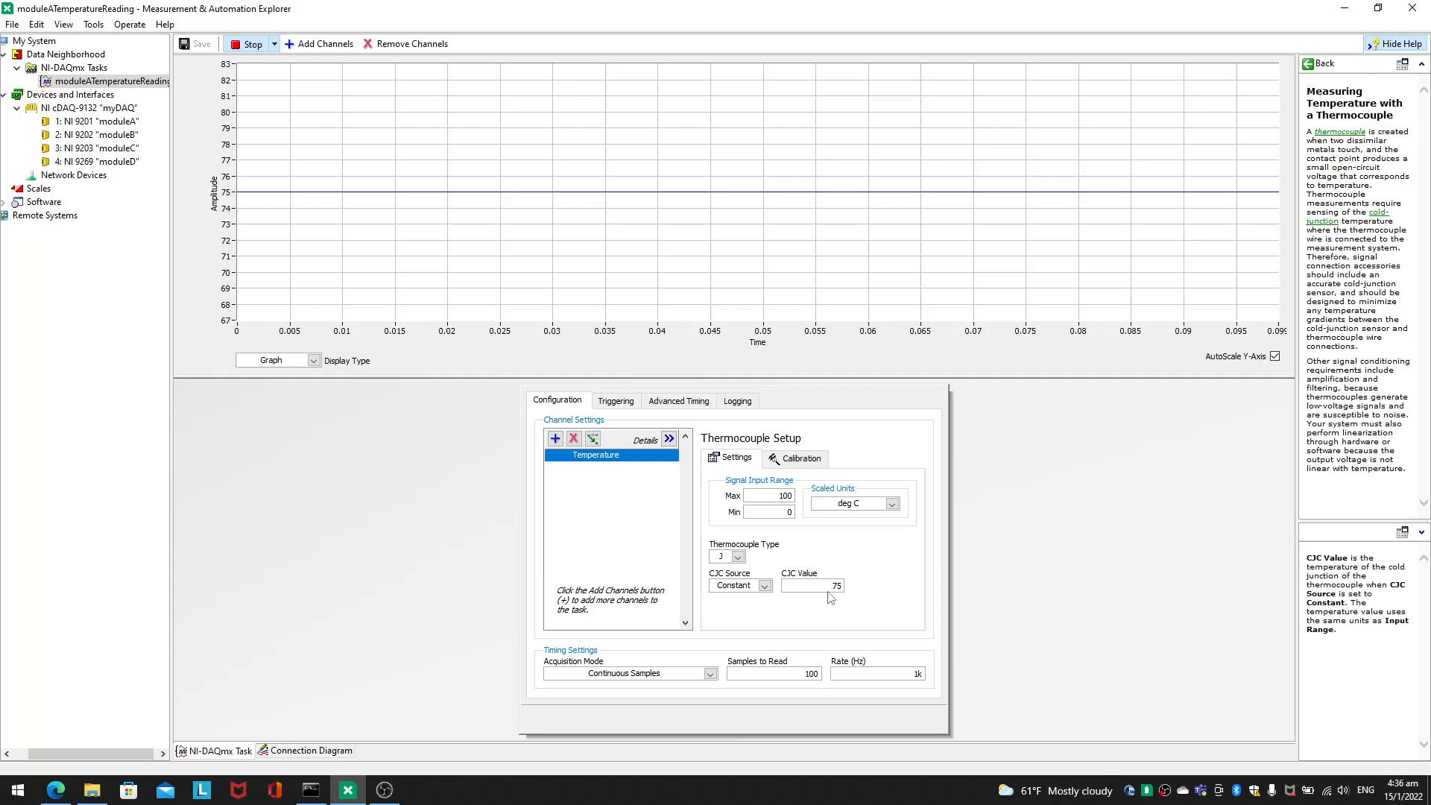
pyautogui.click(248, 44)
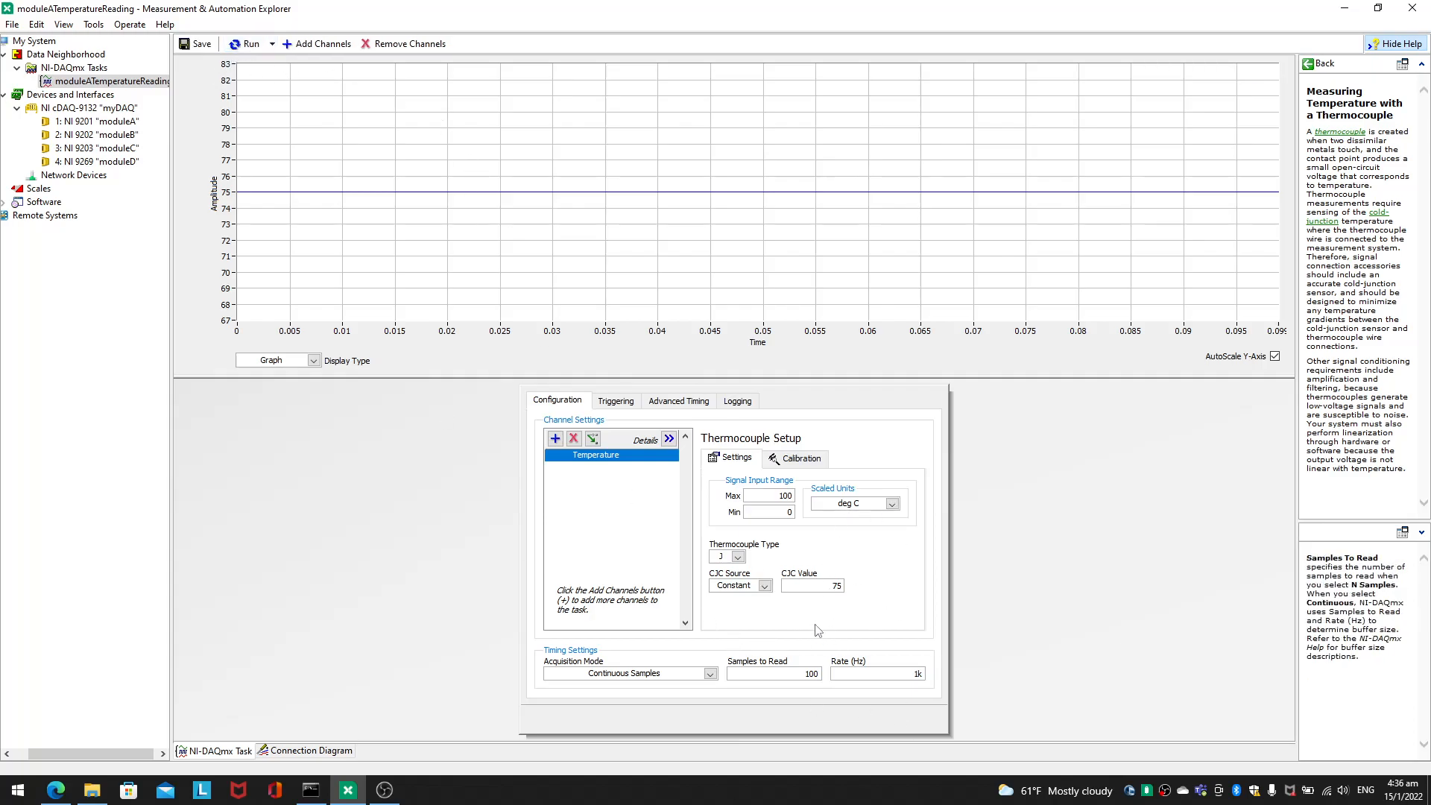
# Step: Look through the available thermocouple types and CJC source options without changing either one
pyautogui.click(738, 558)
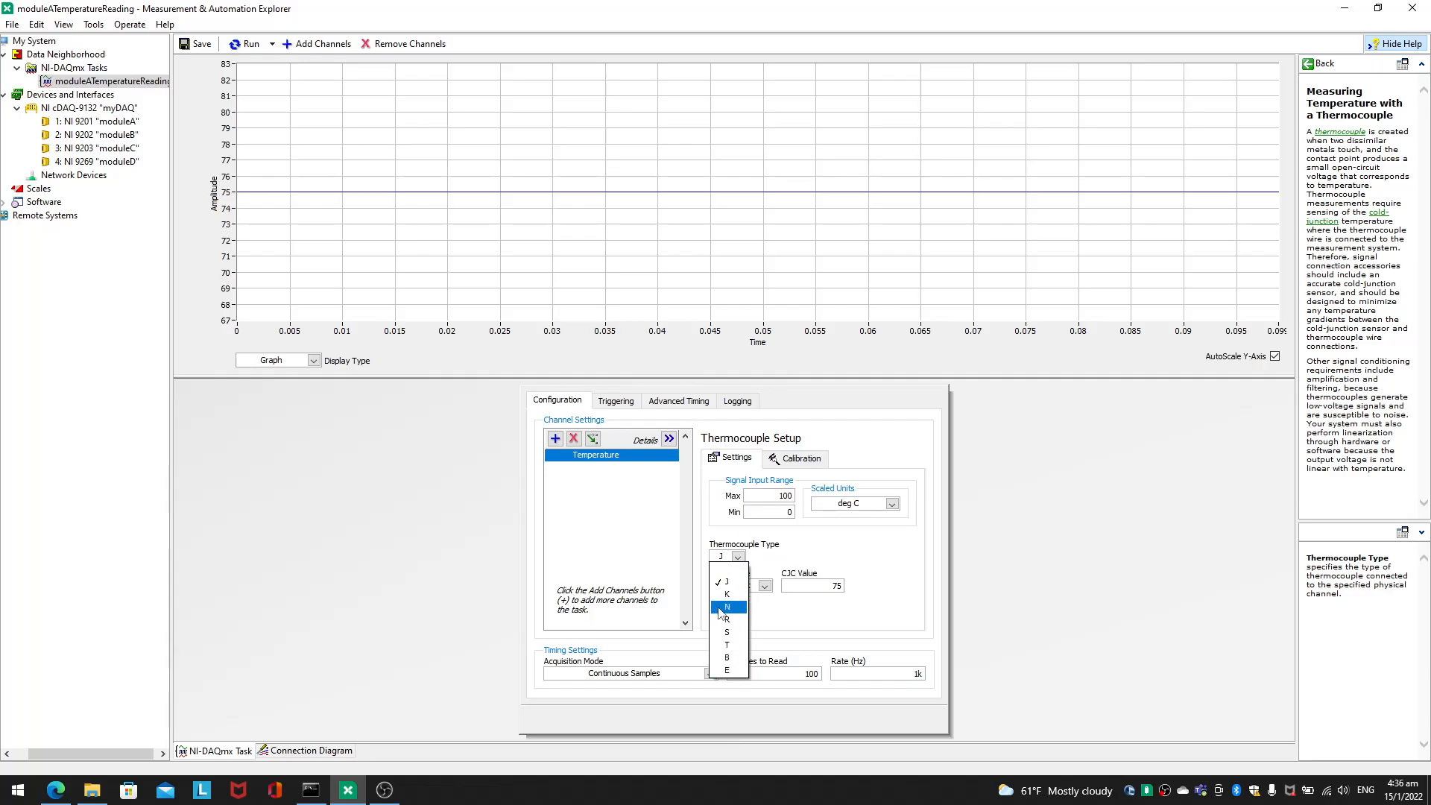
pyautogui.click(877, 570)
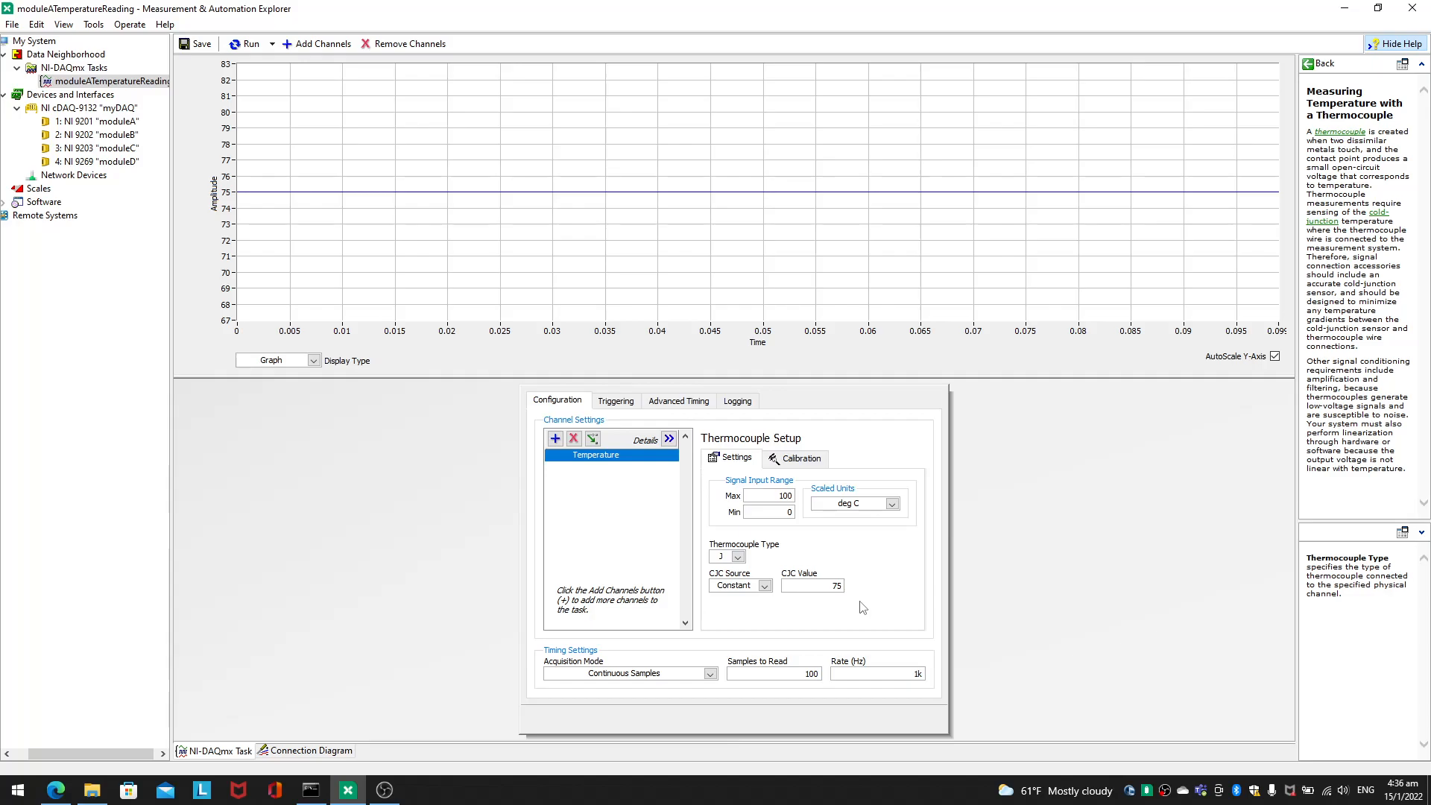
pyautogui.click(763, 586)
pyautogui.click(762, 588)
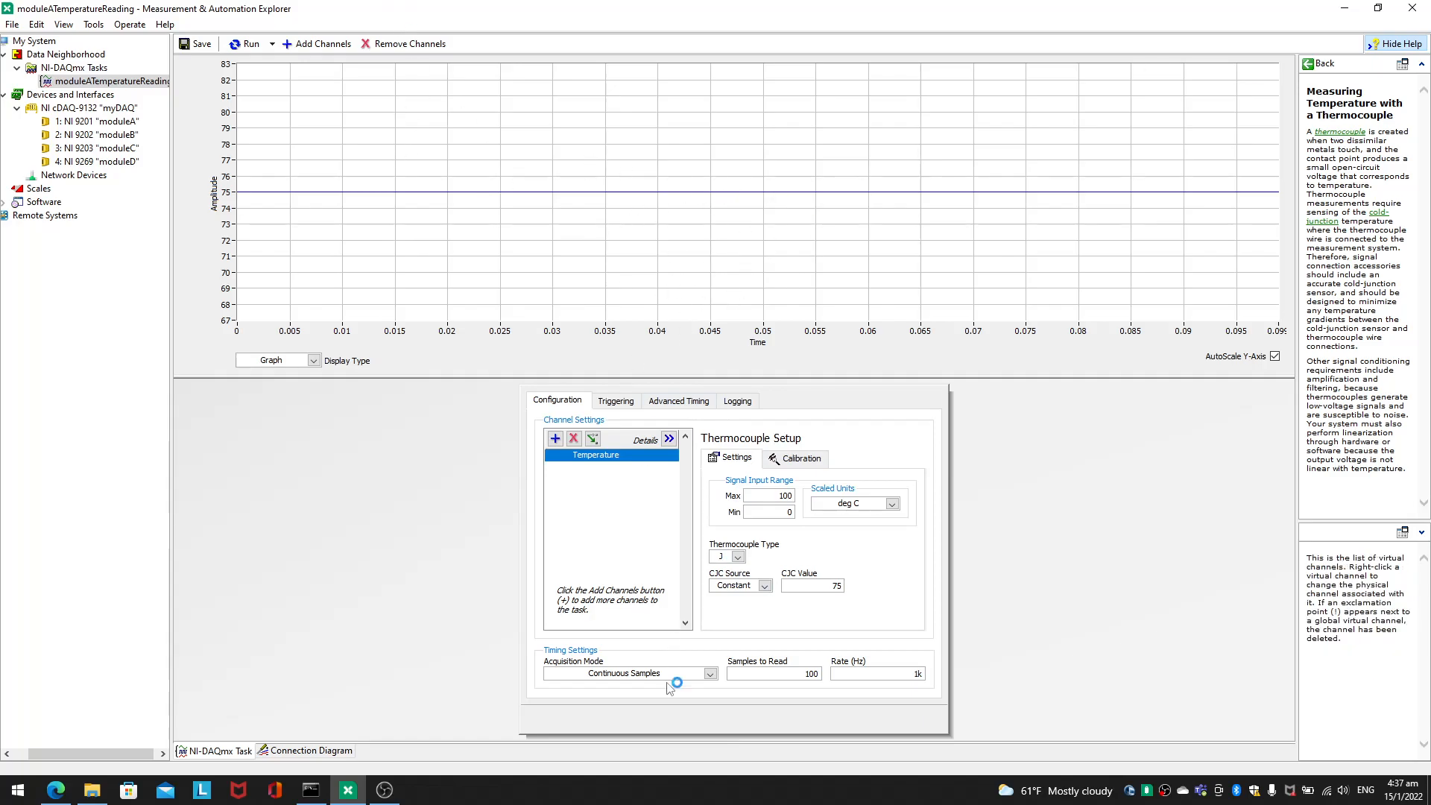
# Step: Try the 1 Sample (On Demand) acquisition mode by running the task and stopping it
pyautogui.click(693, 675)
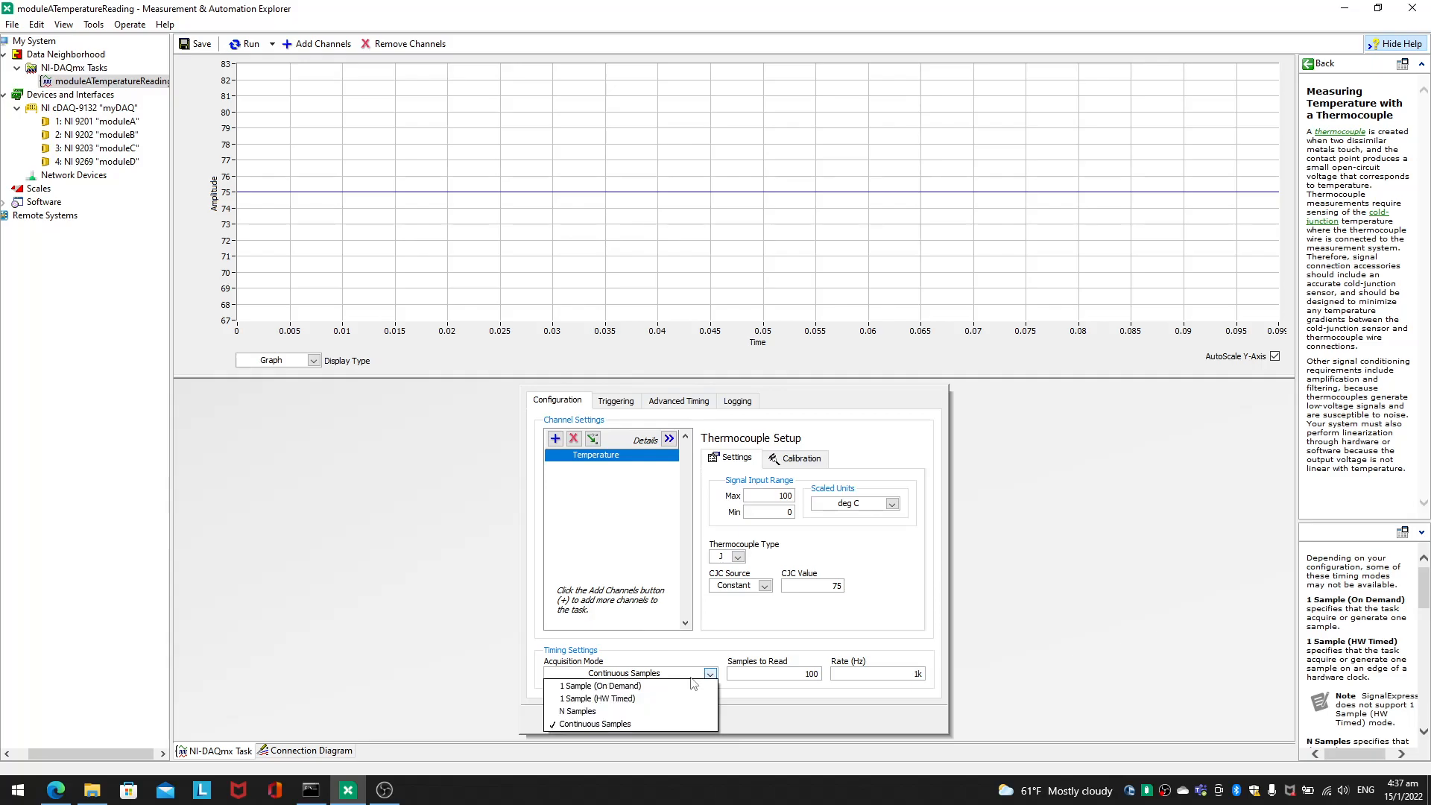
pyautogui.click(634, 686)
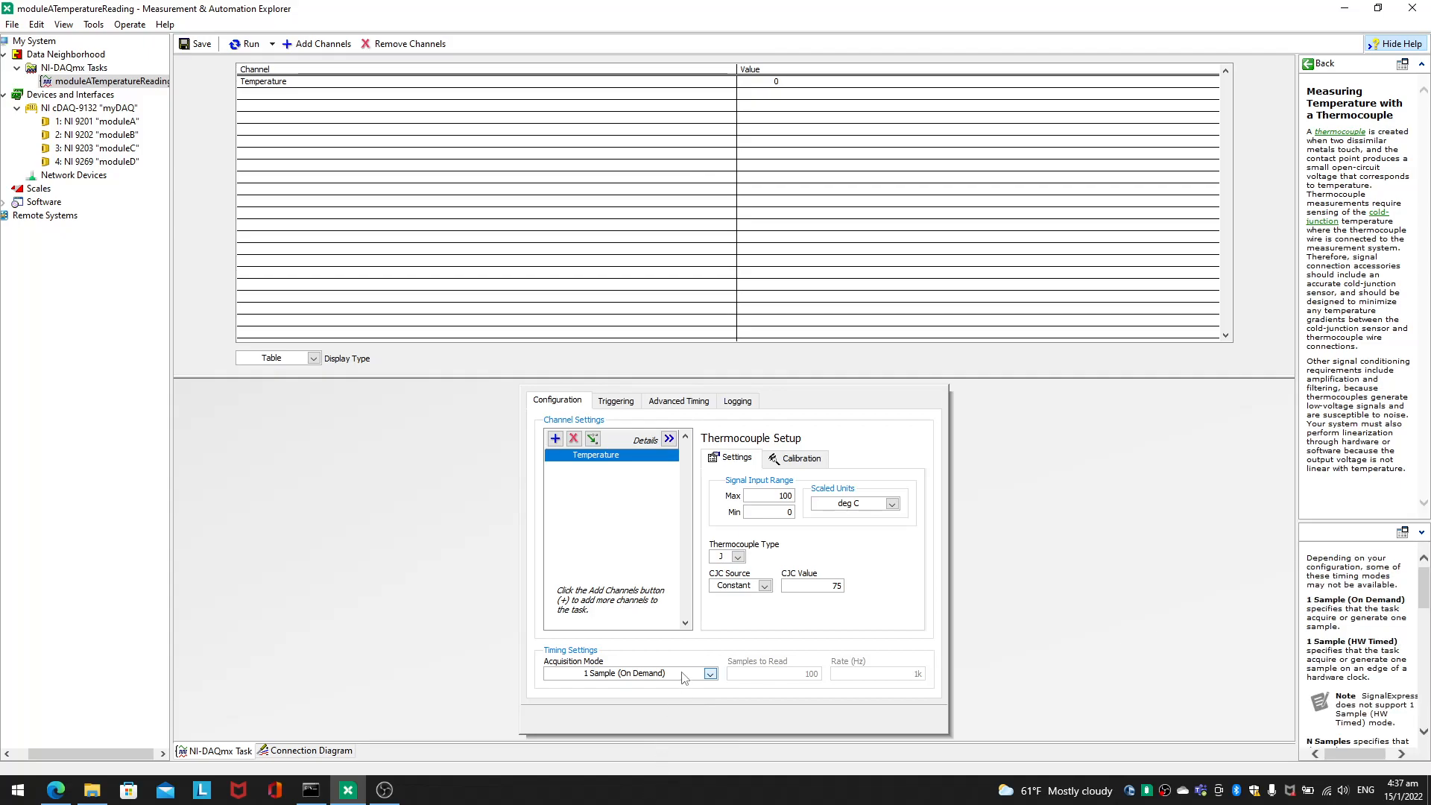
pyautogui.click(246, 43)
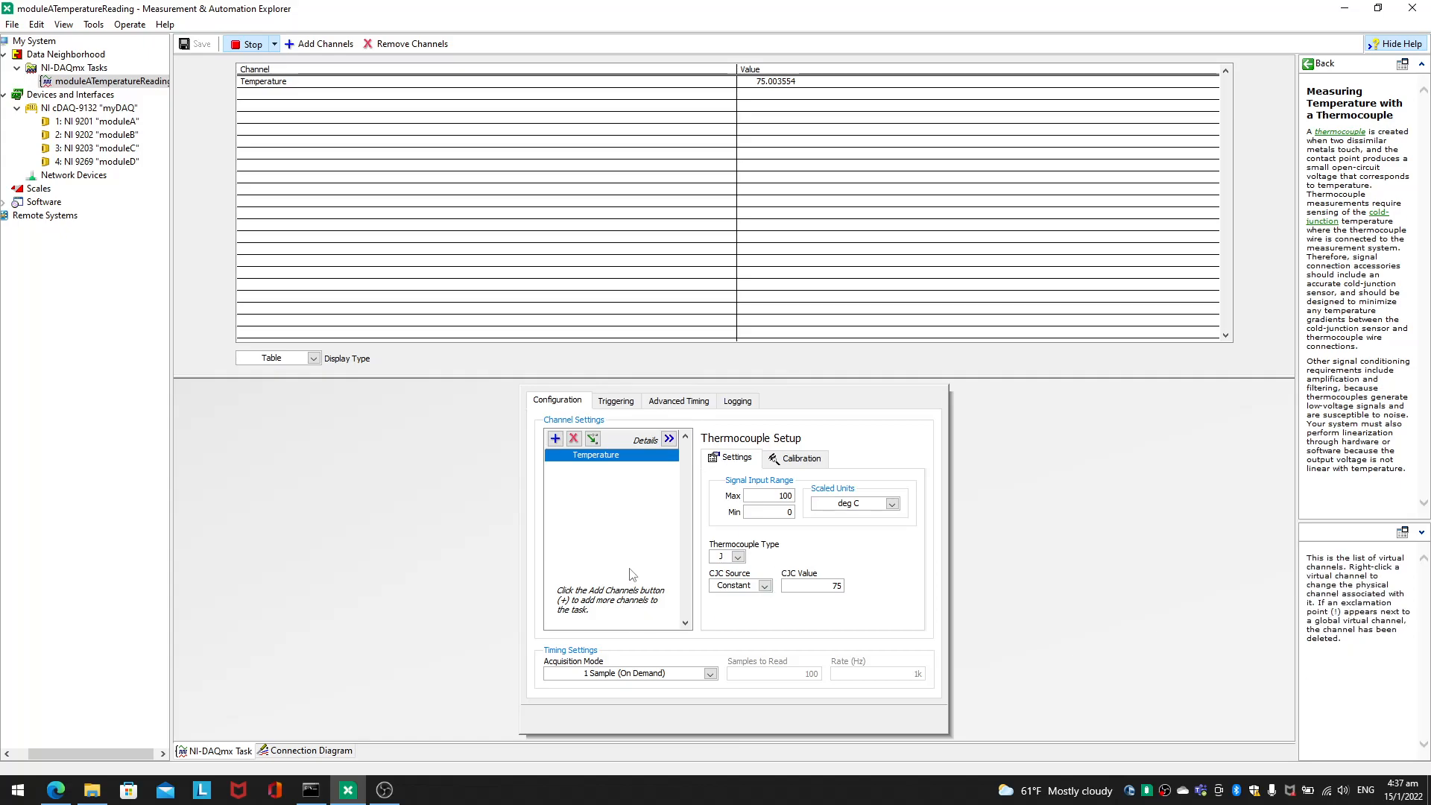
pyautogui.click(233, 46)
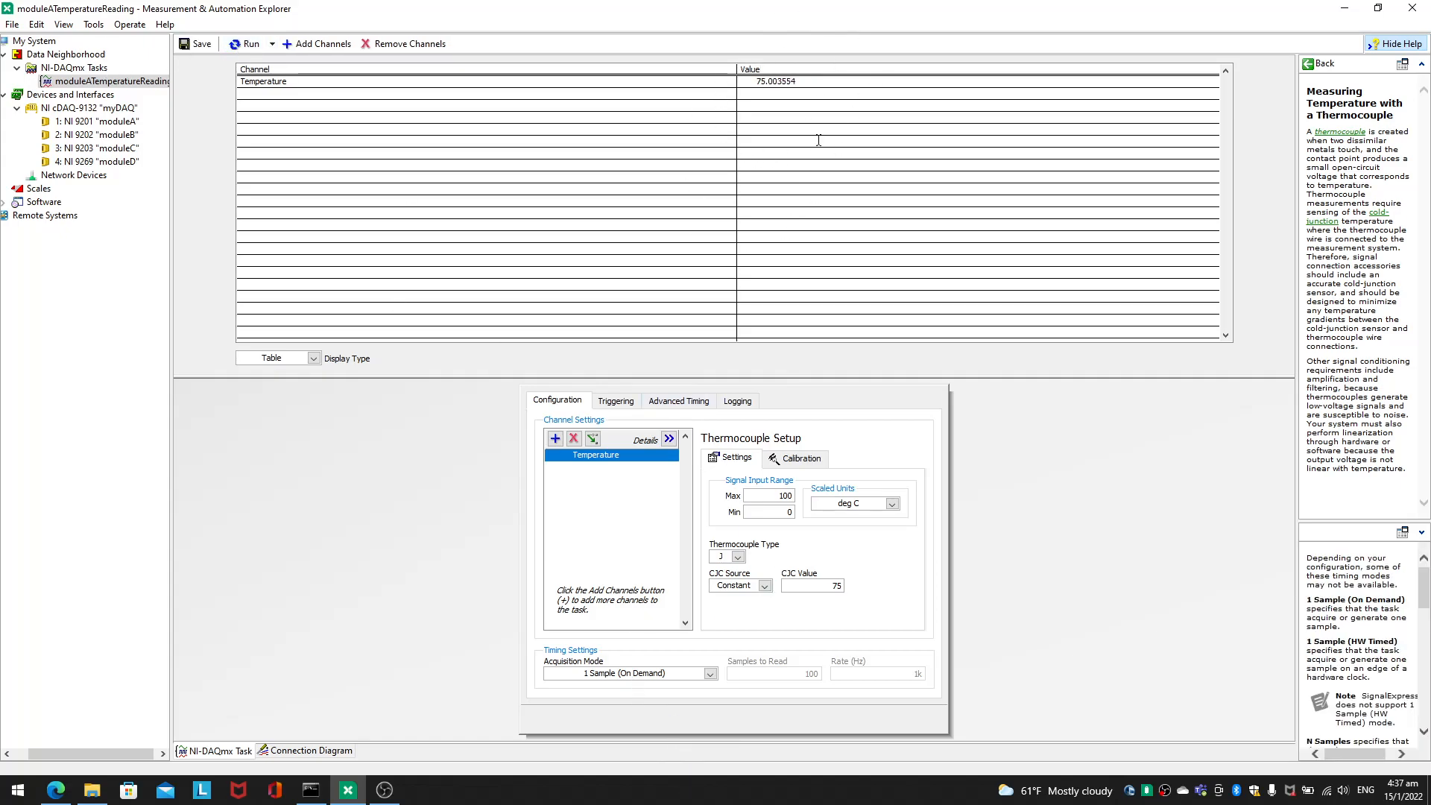
# Step: Set the acquisition mode to Continuous Samples, then run the task briefly and stop it
pyautogui.click(682, 673)
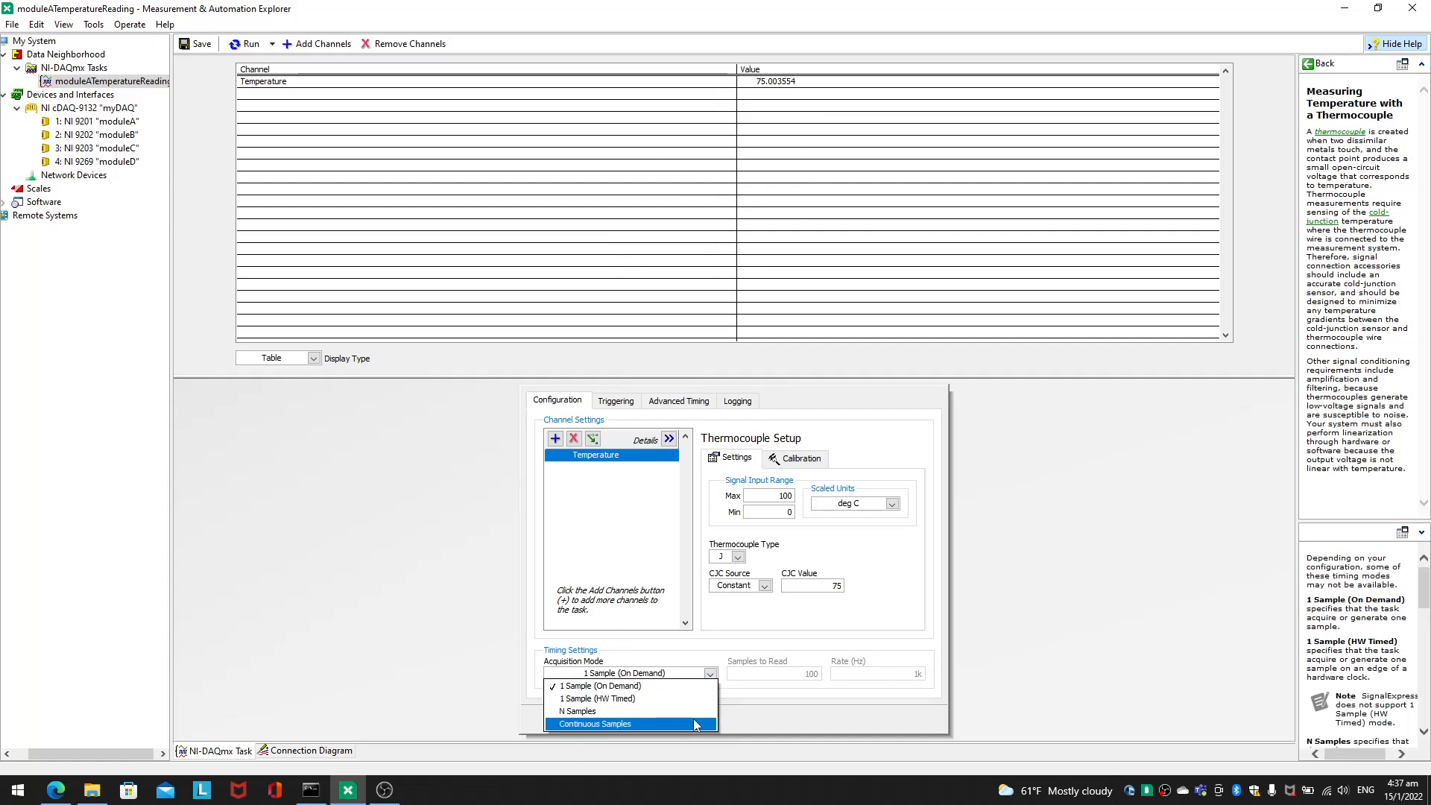
pyautogui.click(693, 721)
pyautogui.click(248, 44)
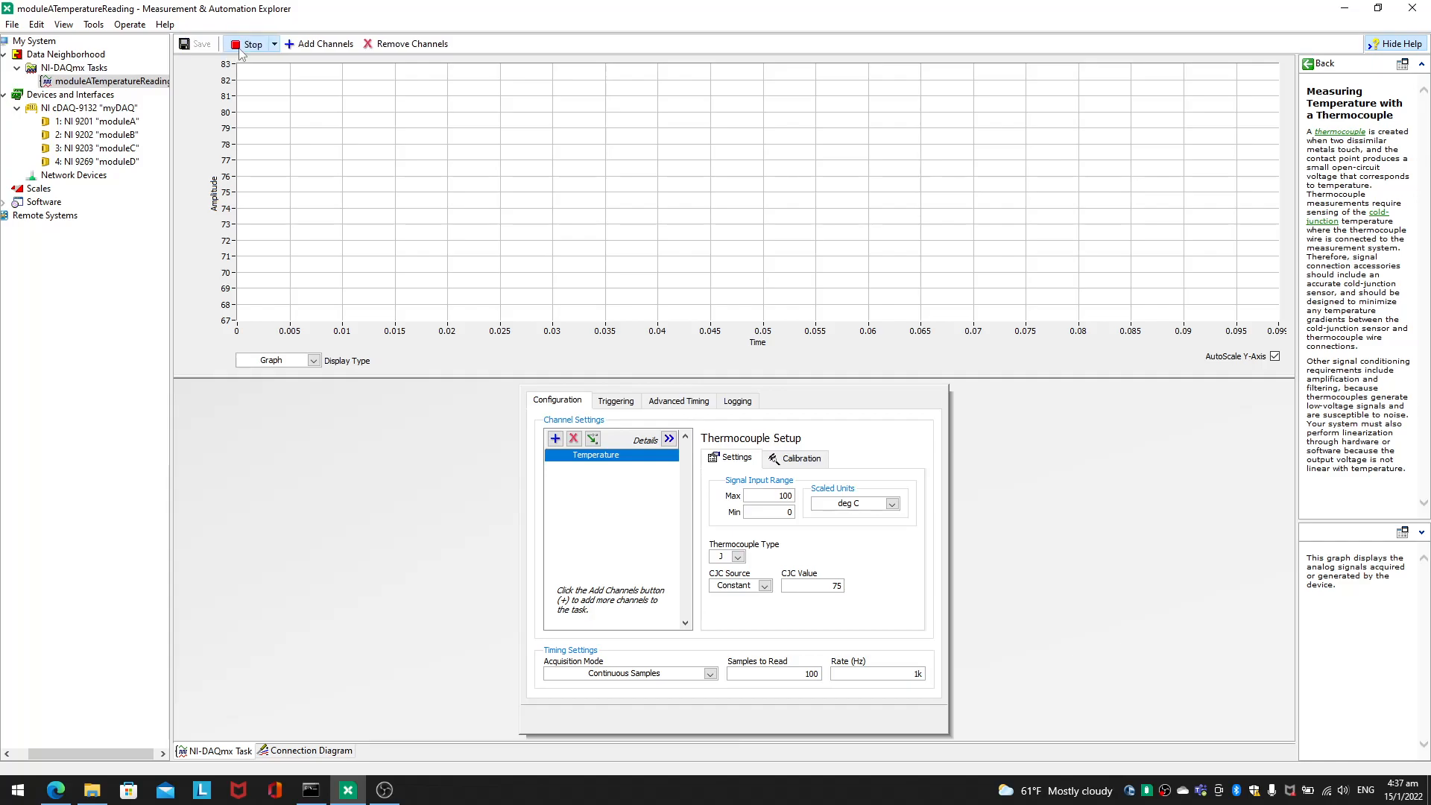
pyautogui.click(249, 44)
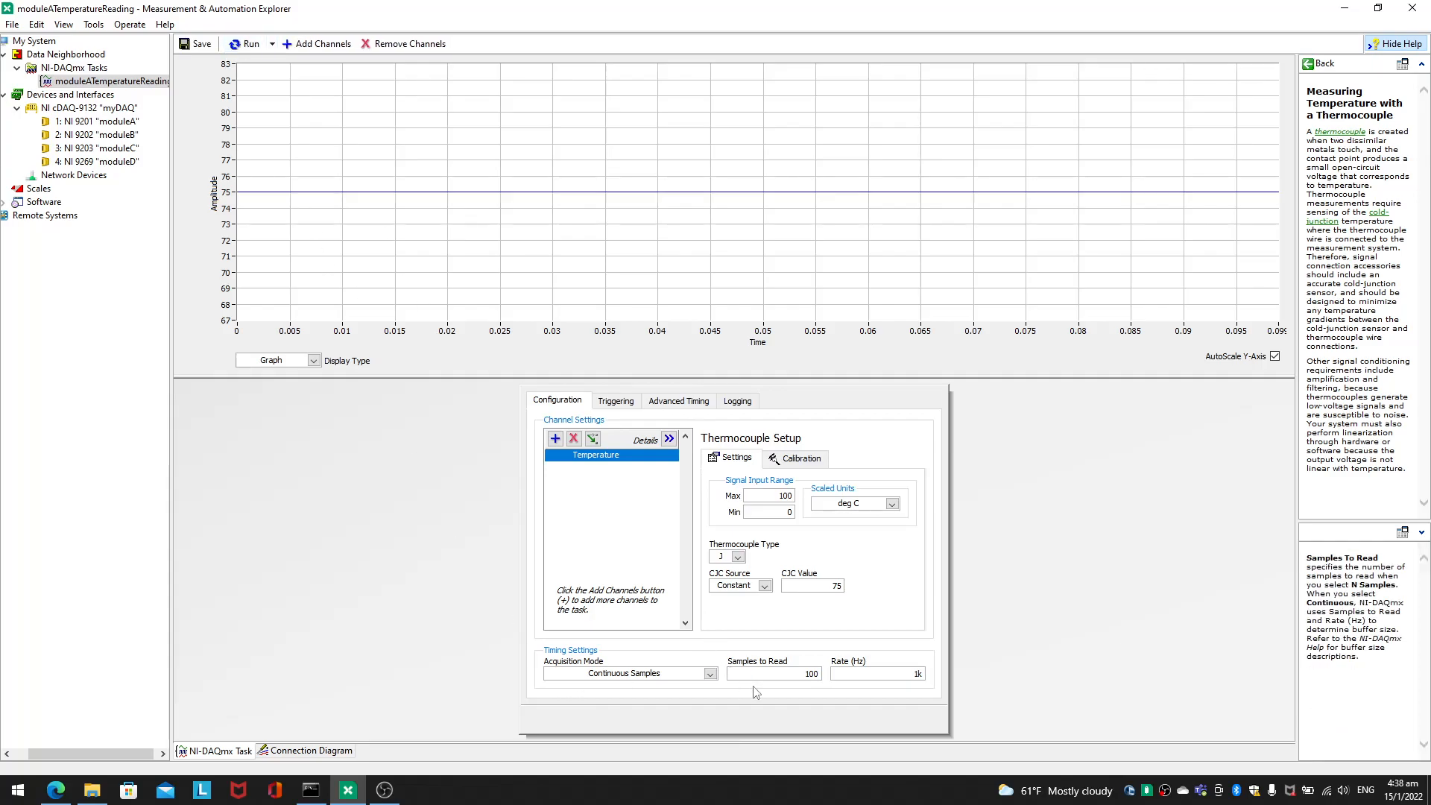
# Step: Examine the Samples to Read and Rate settings against the time axis of the temperature graph
pyautogui.click(773, 675)
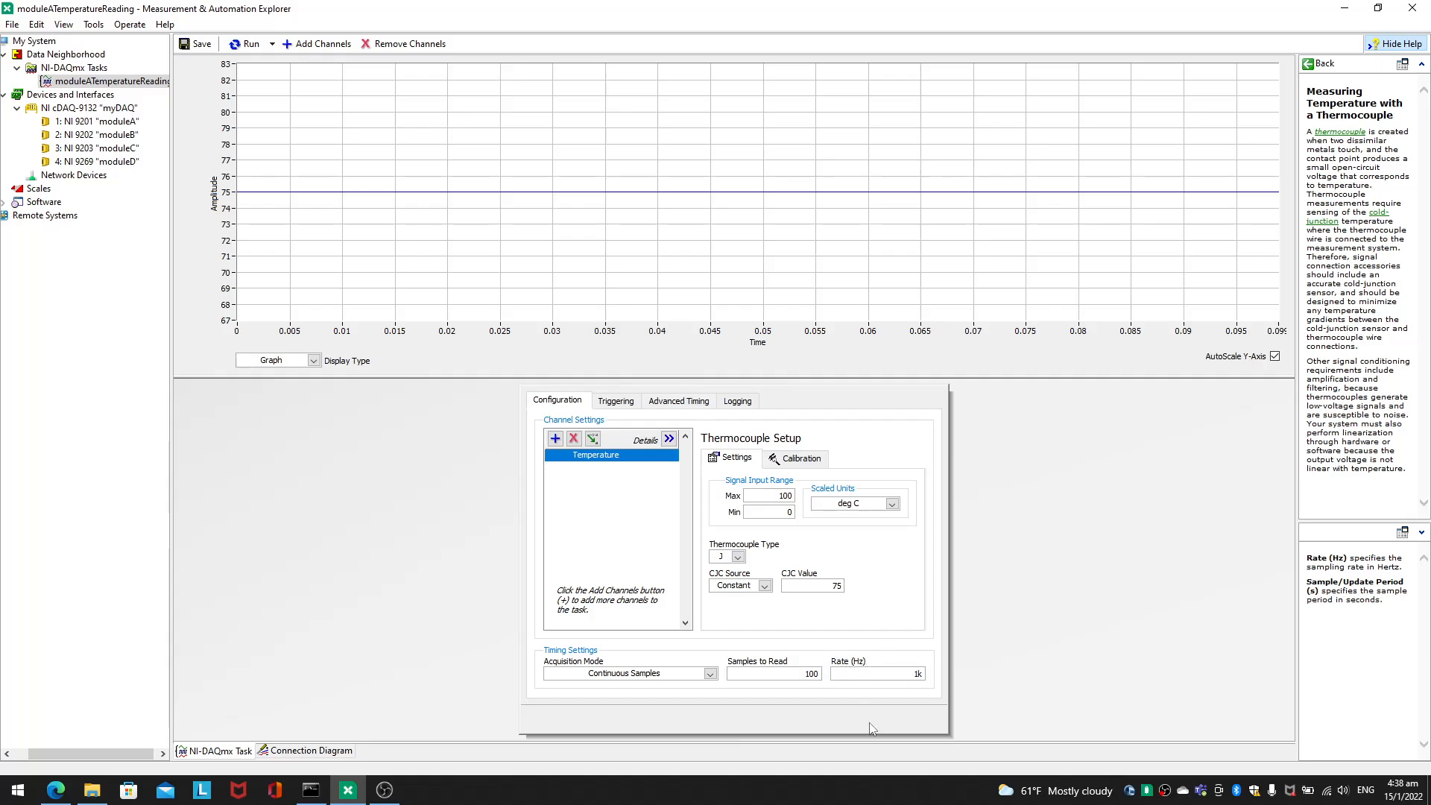
pyautogui.press('Tab')
pyautogui.click(868, 679)
pyautogui.moveTo(761, 673)
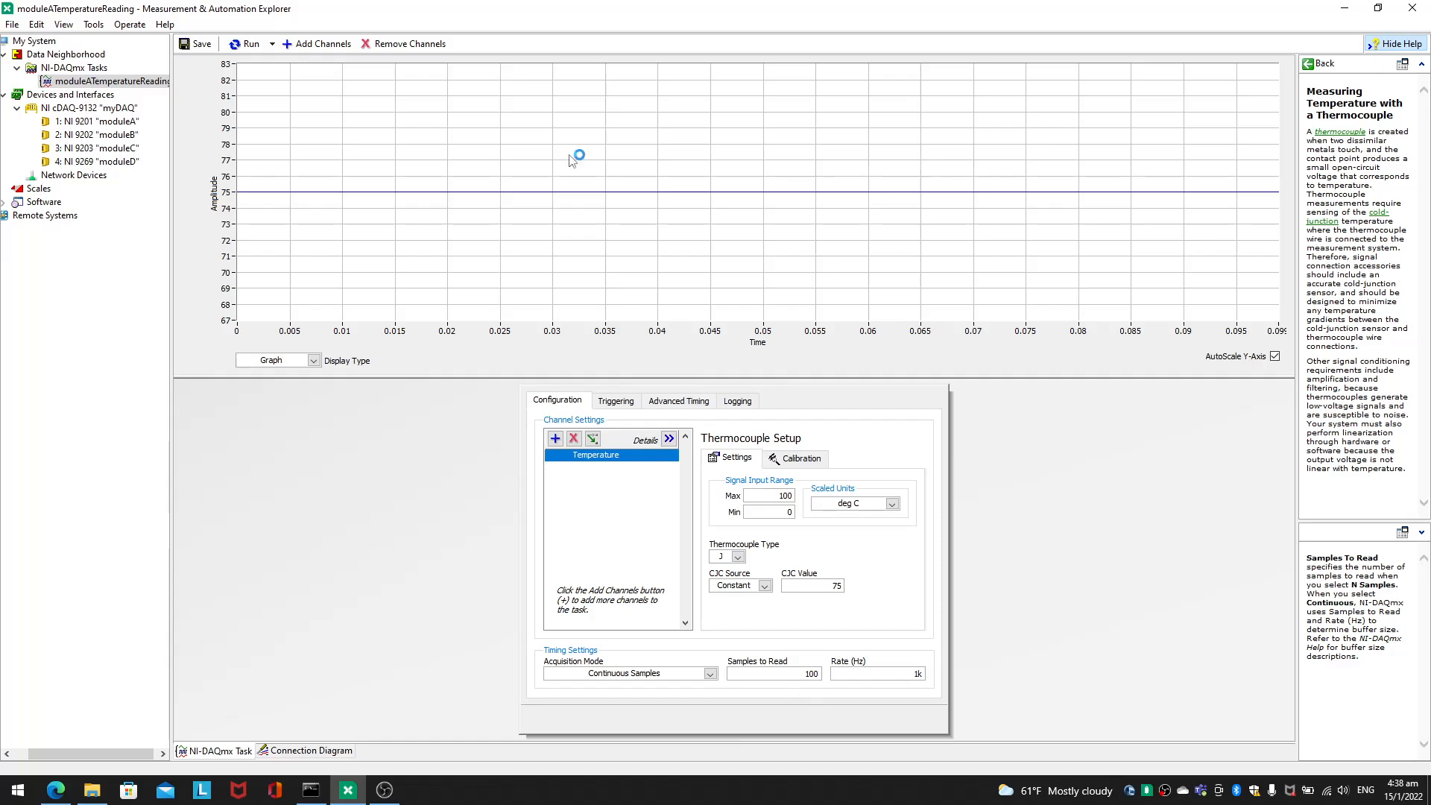
pyautogui.moveTo(791, 214)
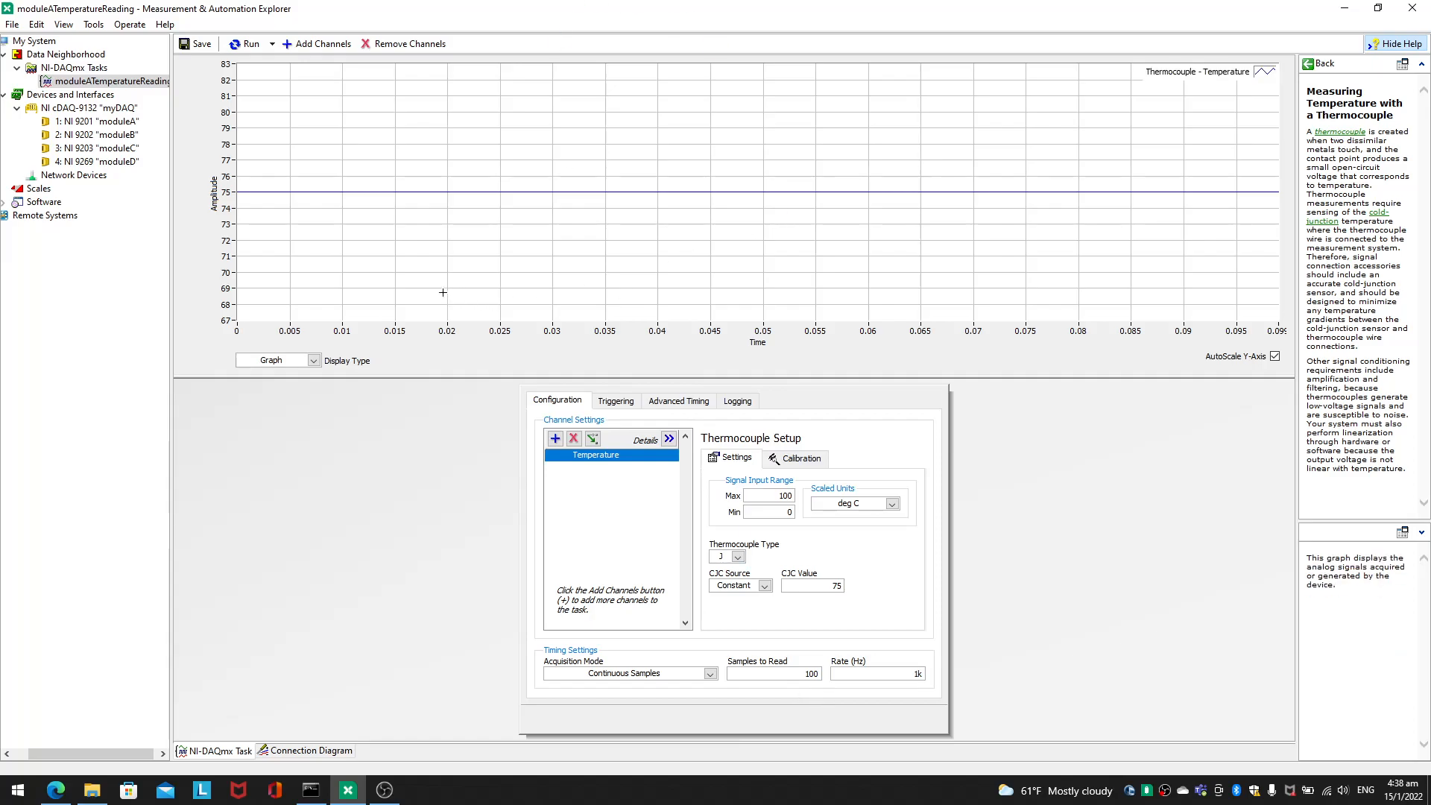
pyautogui.doubleClick(914, 675)
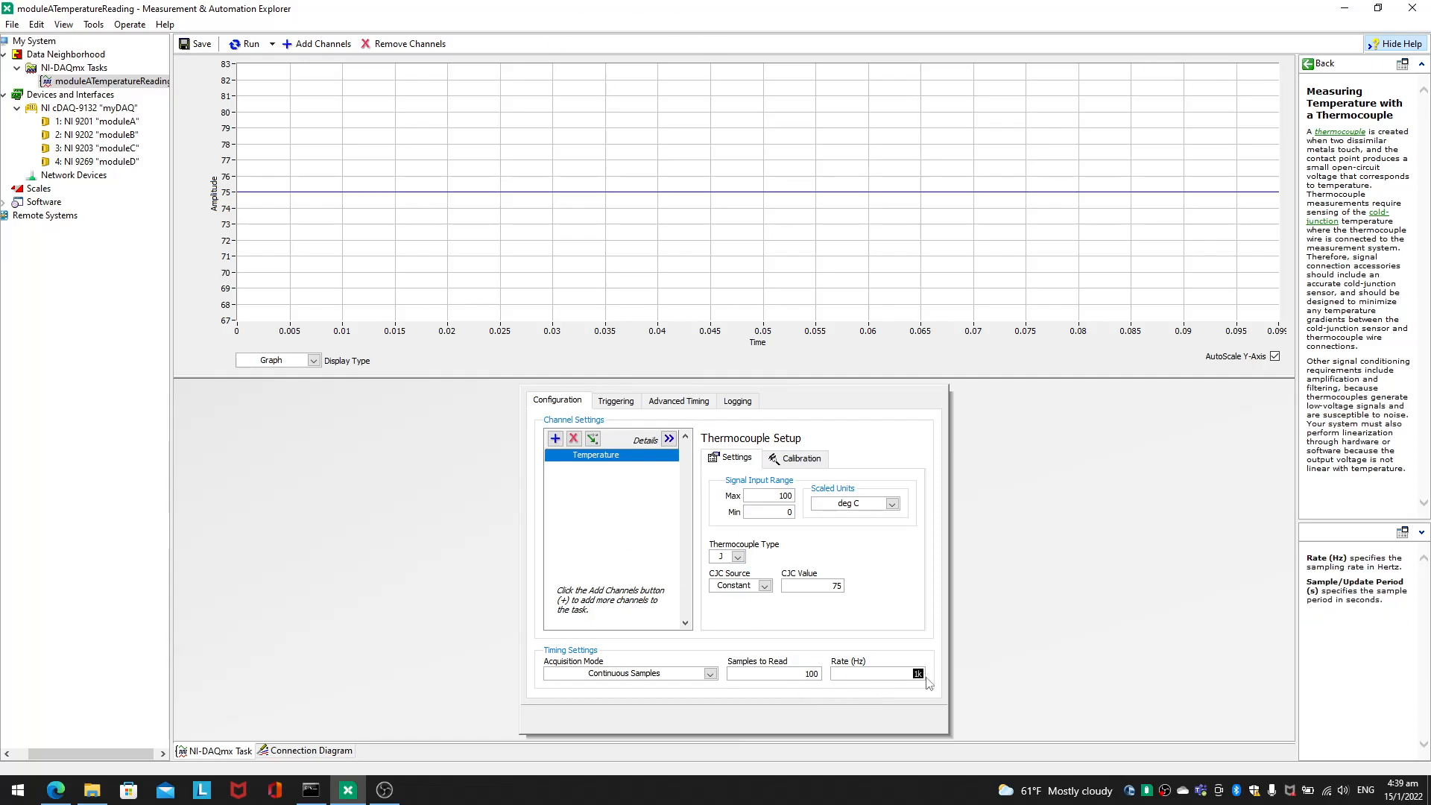
pyautogui.hotkey('shift', 'Tab')
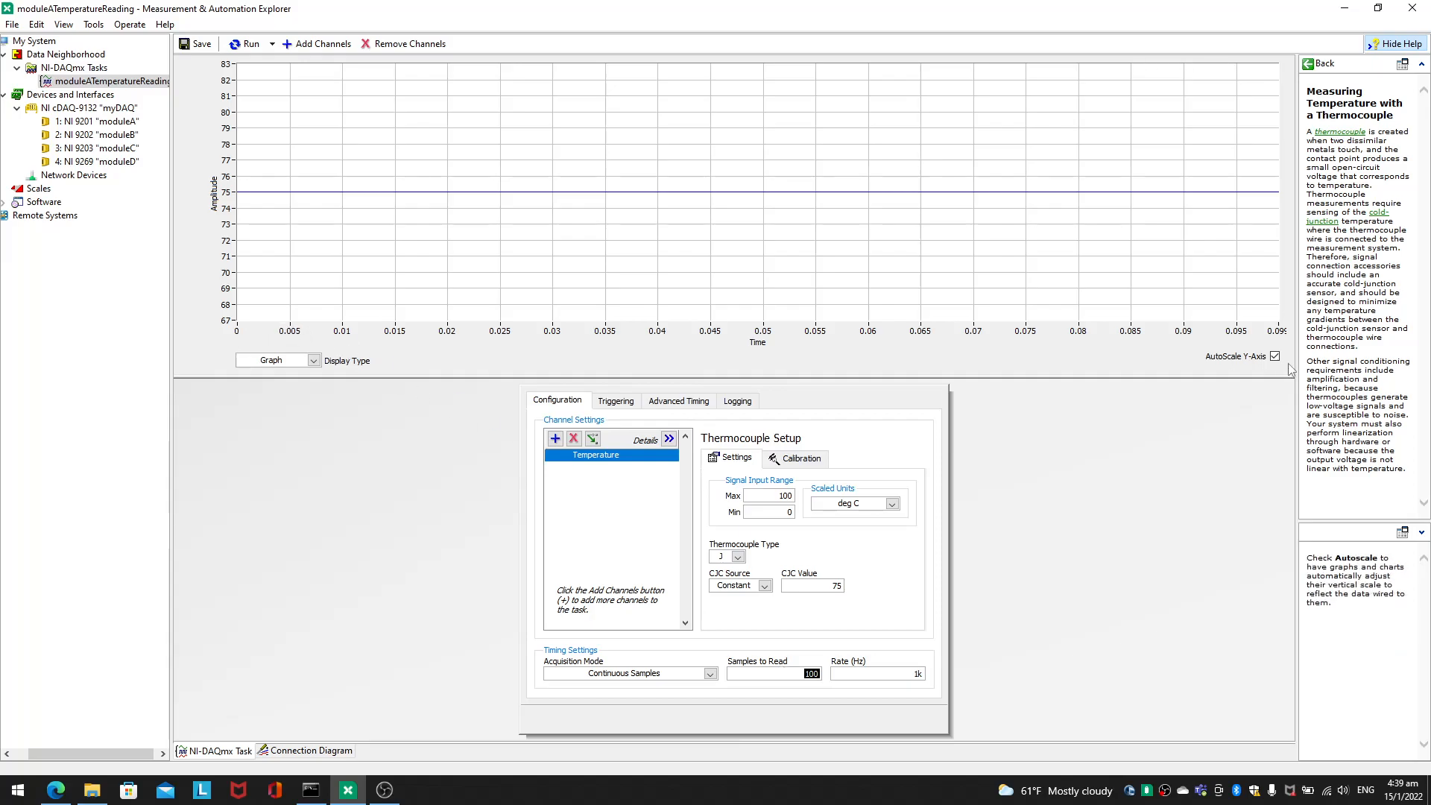
pyautogui.doubleClick(1282, 332)
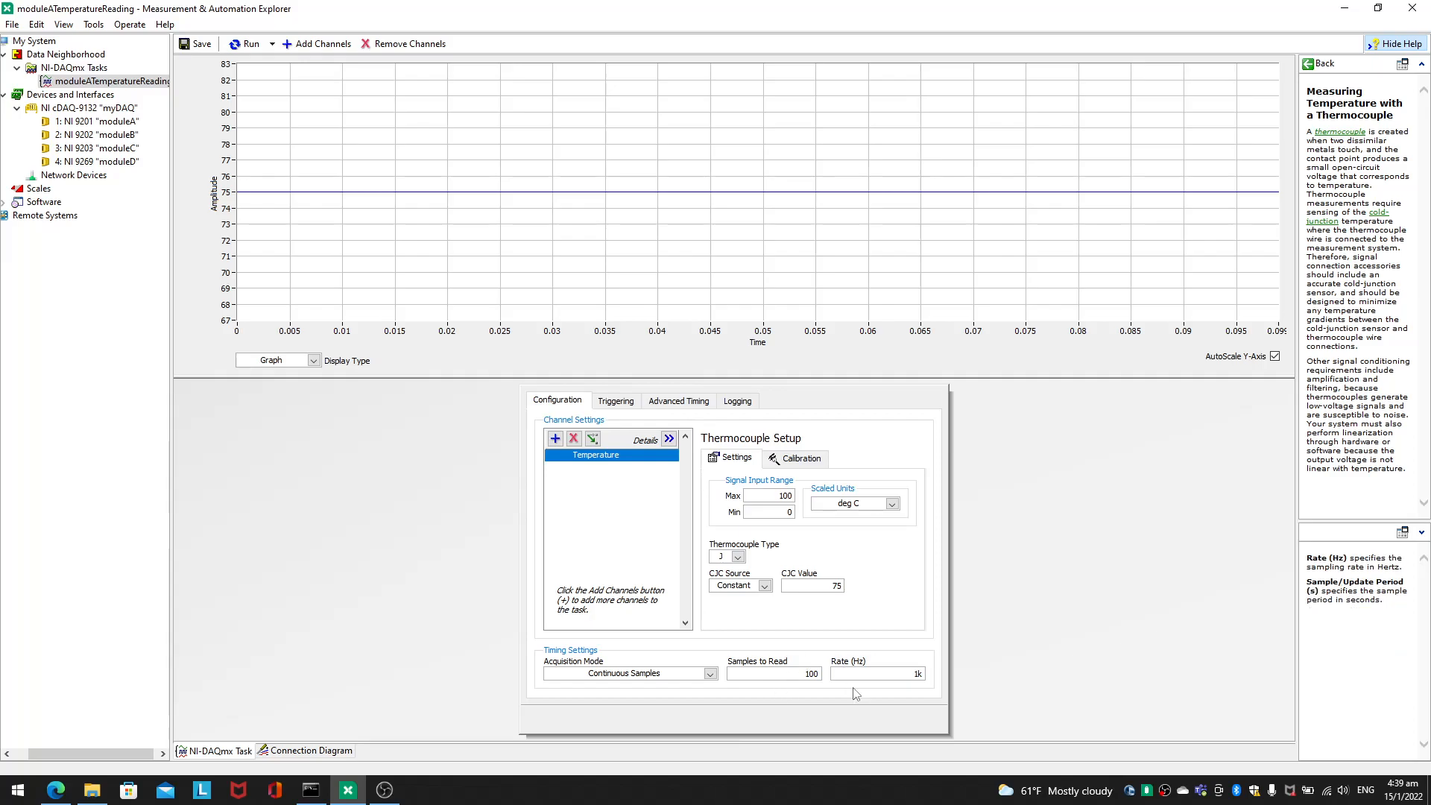
# Step: Run the task, set the thermocouple channel's CJC value to 40 during the run, and stop it
pyautogui.click(247, 44)
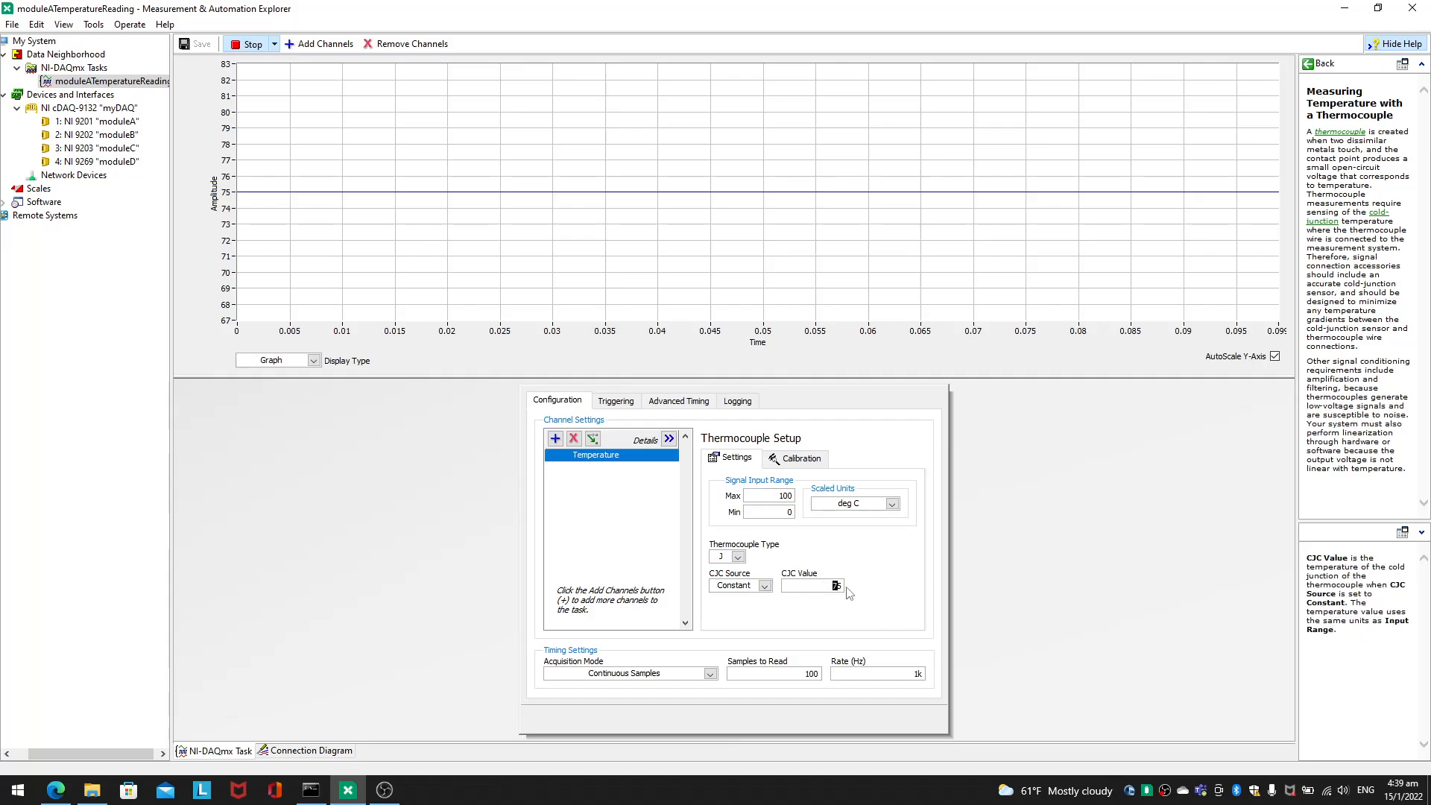
pyautogui.doubleClick(834, 586)
pyautogui.write('40')
pyautogui.press('Return')
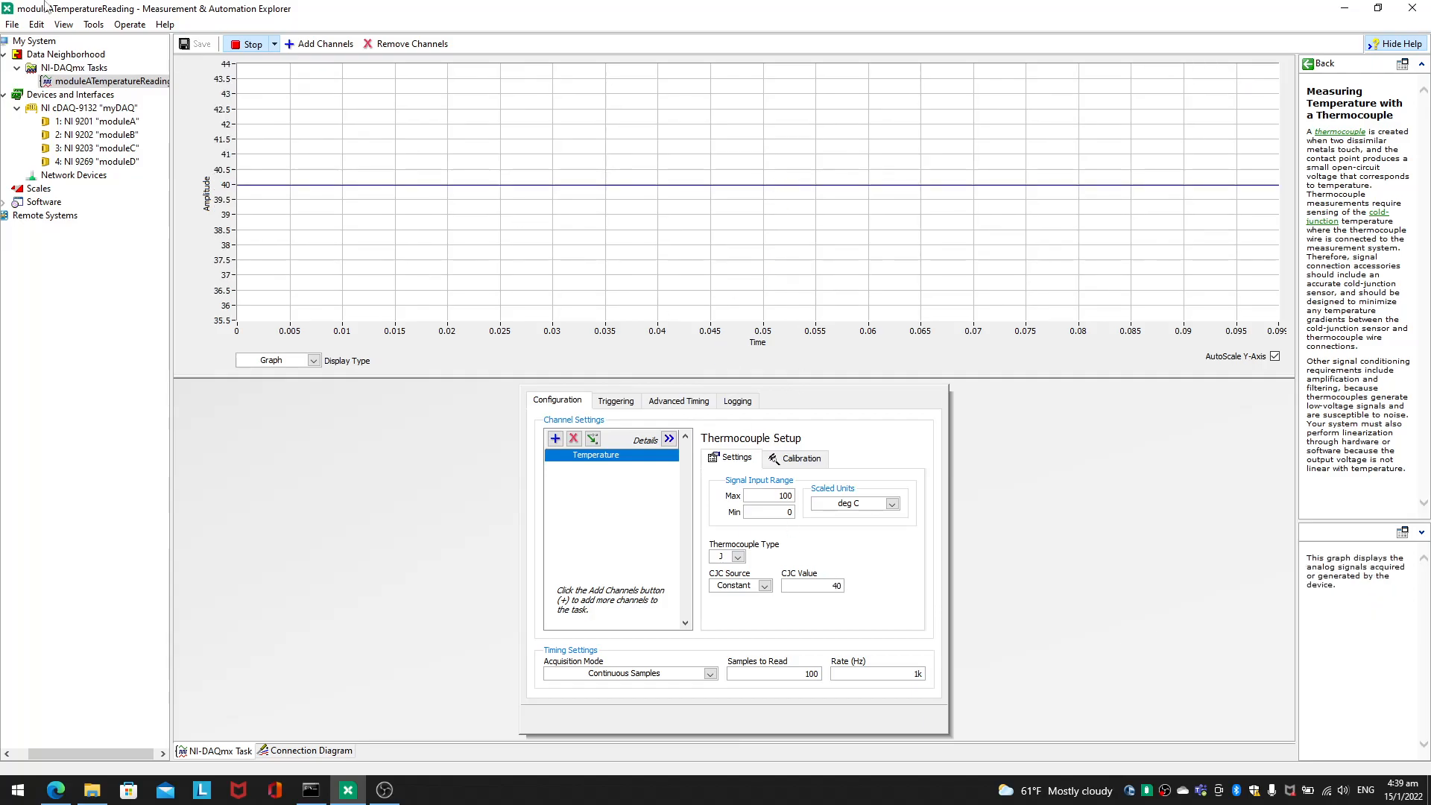
pyautogui.click(248, 44)
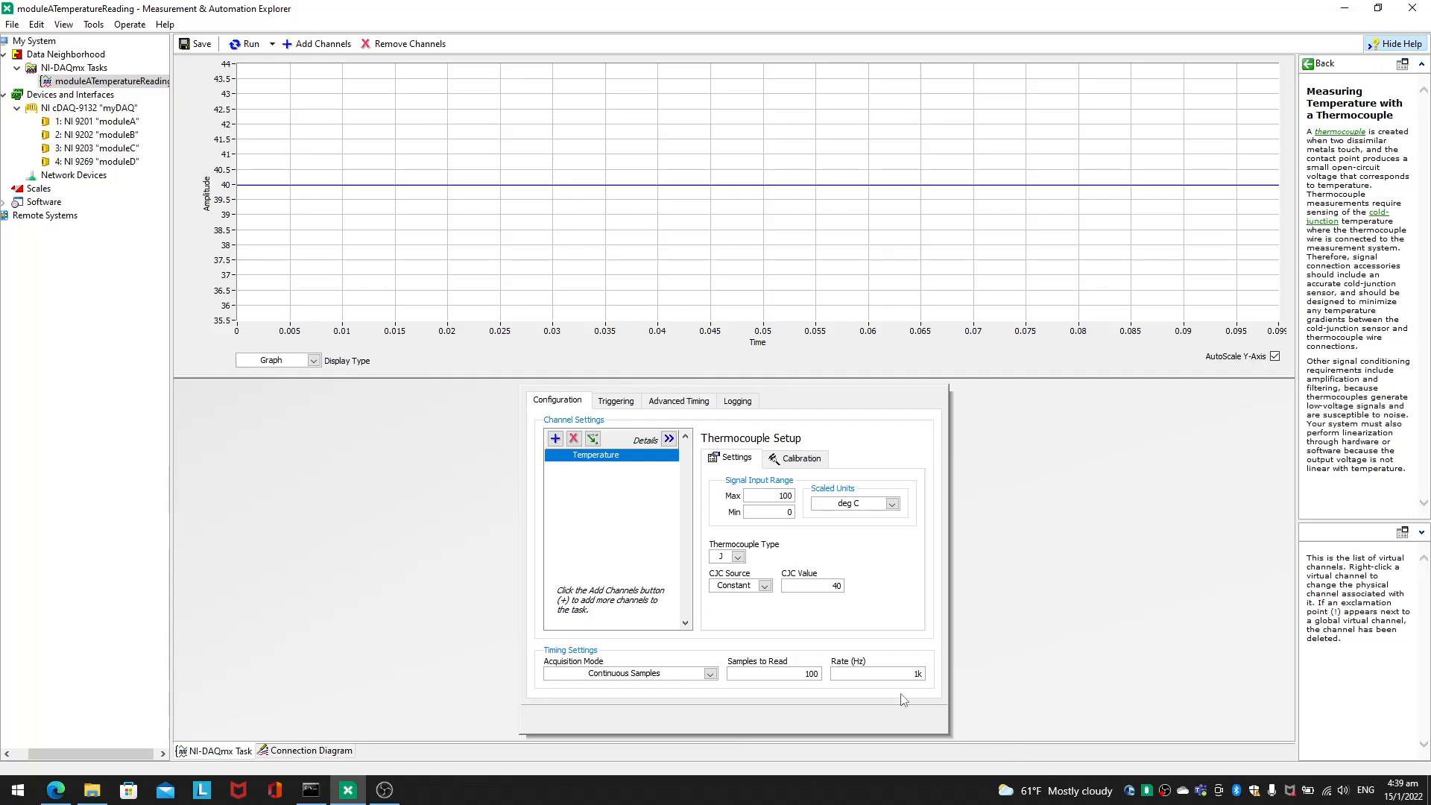
# Step: Set Samples to Read to 500 and save the task
pyautogui.moveTo(829, 668); pyautogui.dragTo(845, 678)
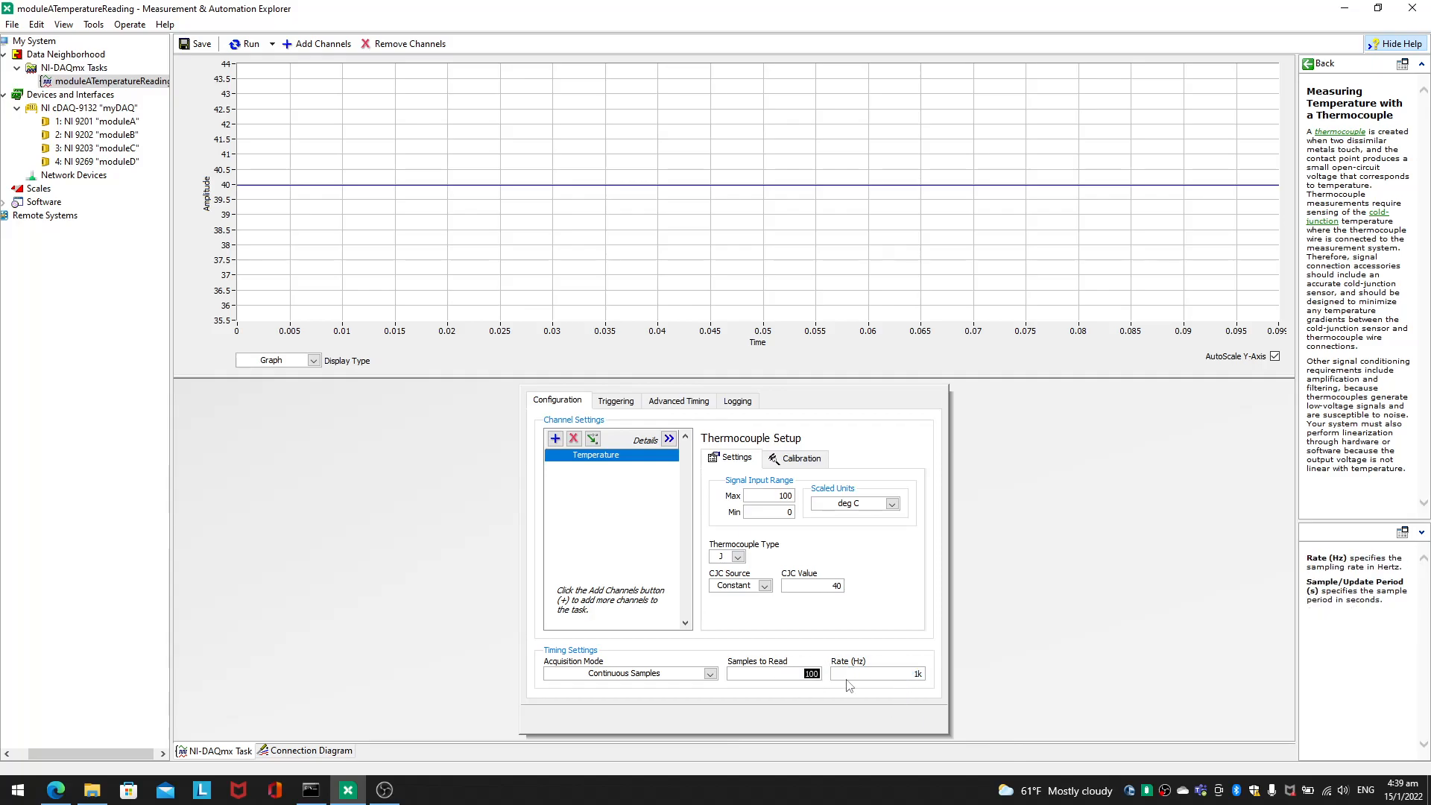
pyautogui.write('500')
pyautogui.click(390, 314)
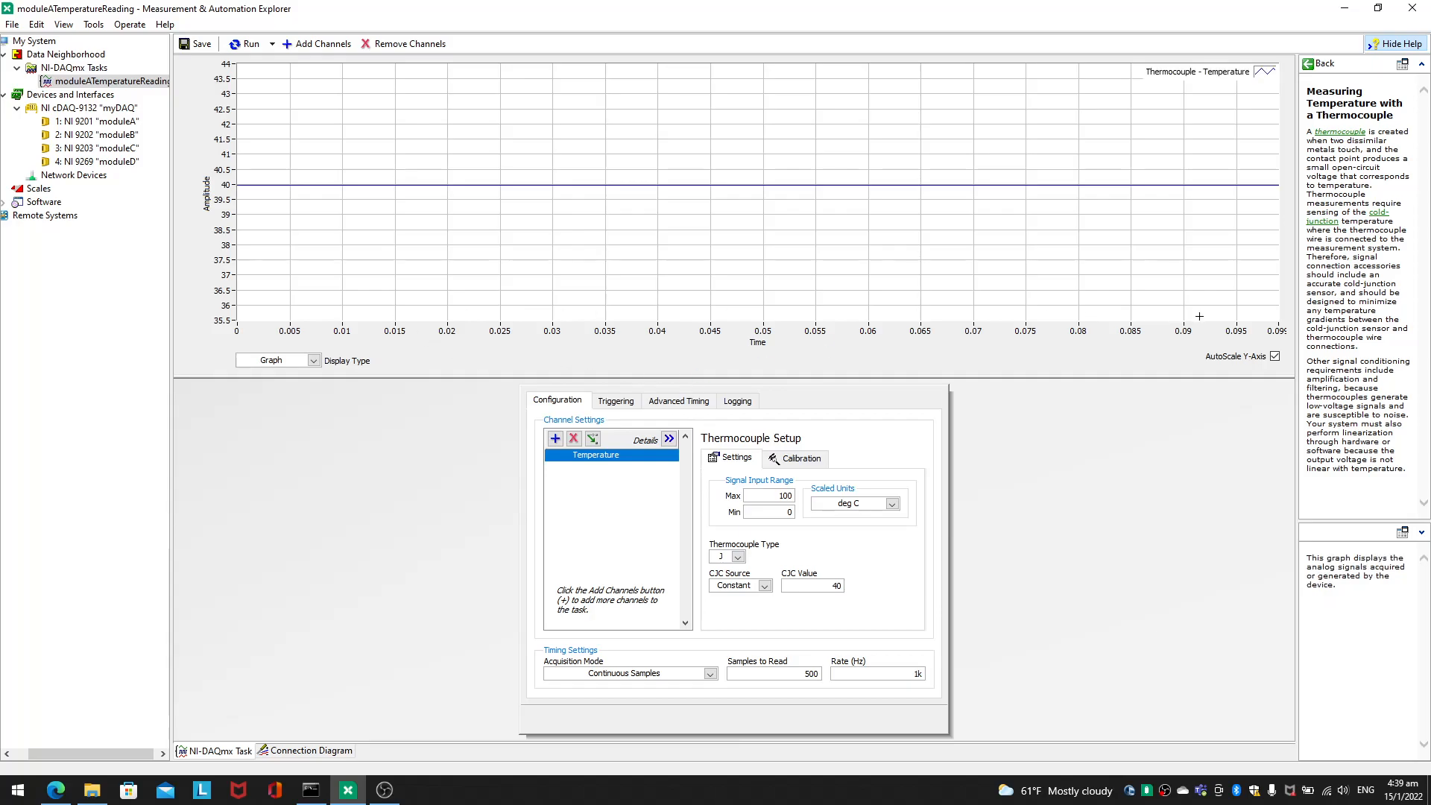
pyautogui.click(200, 45)
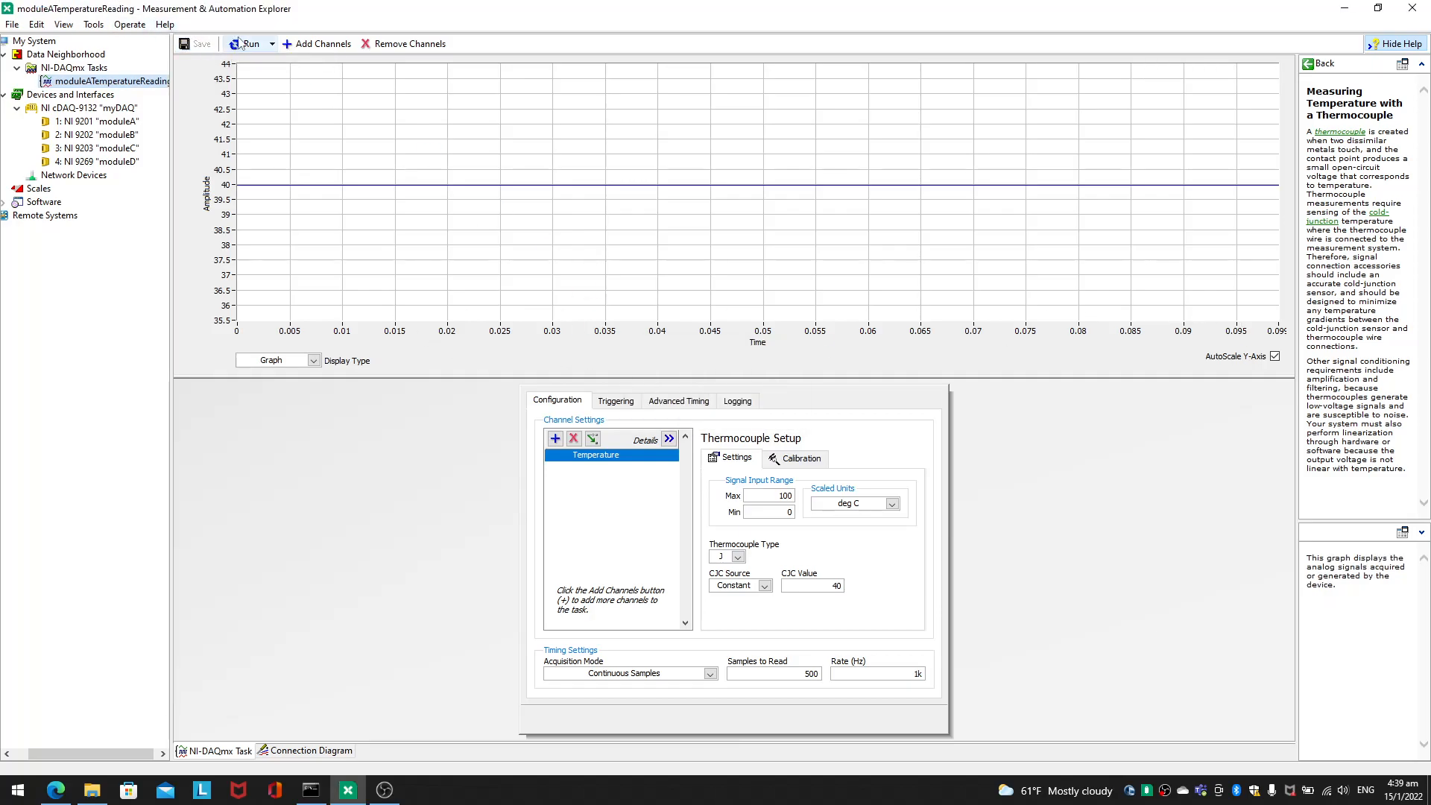
# Step: Run the task again and change the thermocouple channel's CJC value to 25
pyautogui.click(246, 44)
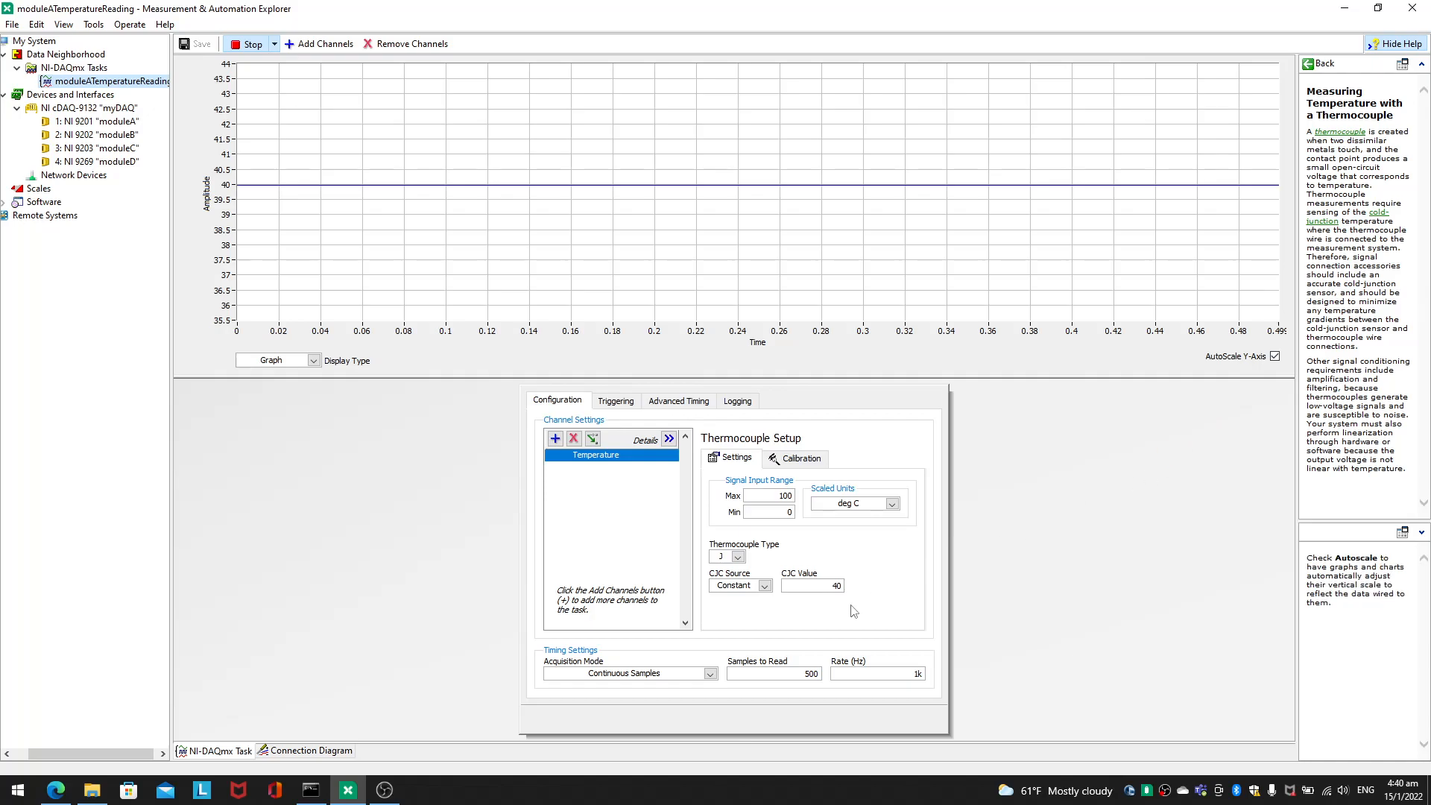
pyautogui.doubleClick(835, 585)
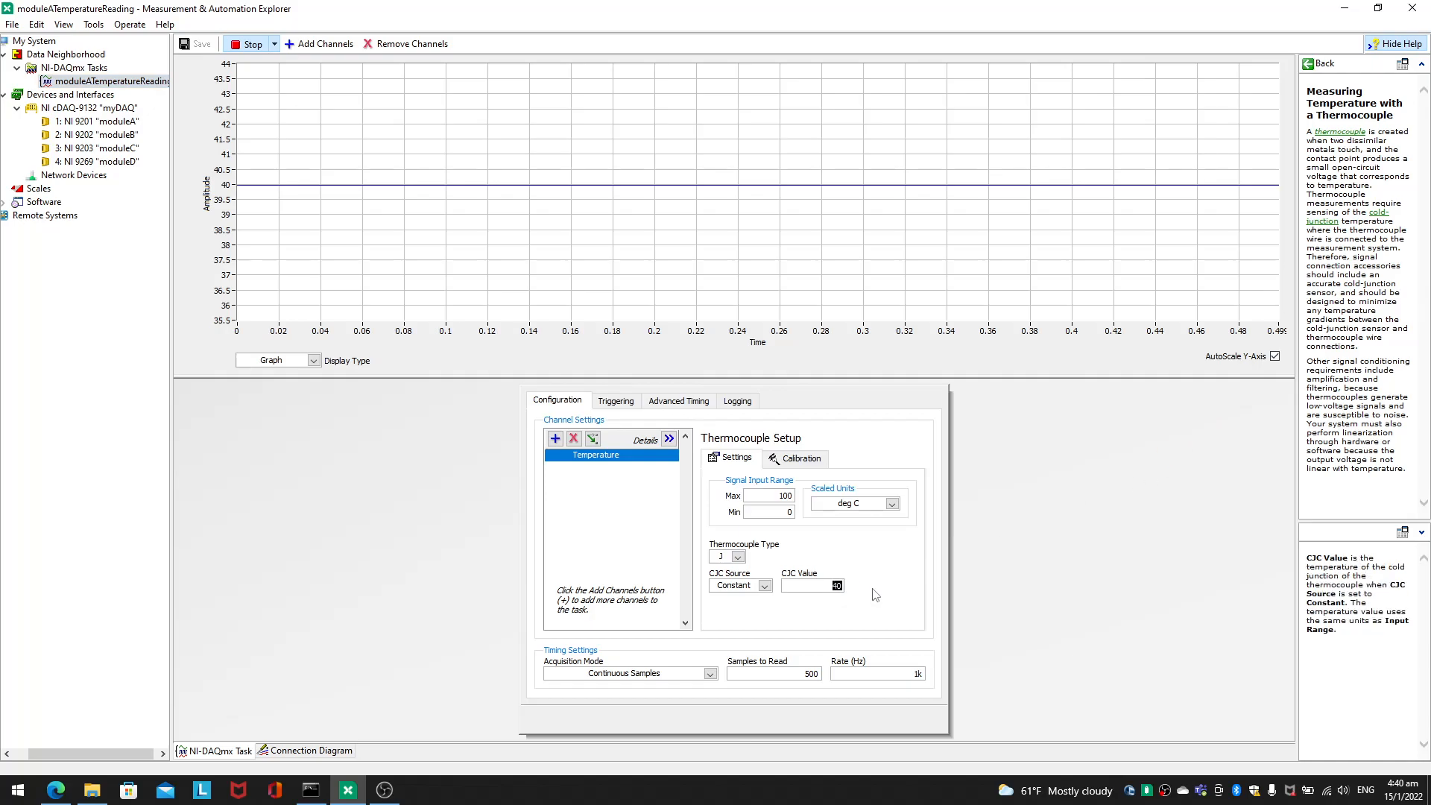
pyautogui.write('25')
pyautogui.press('Return')
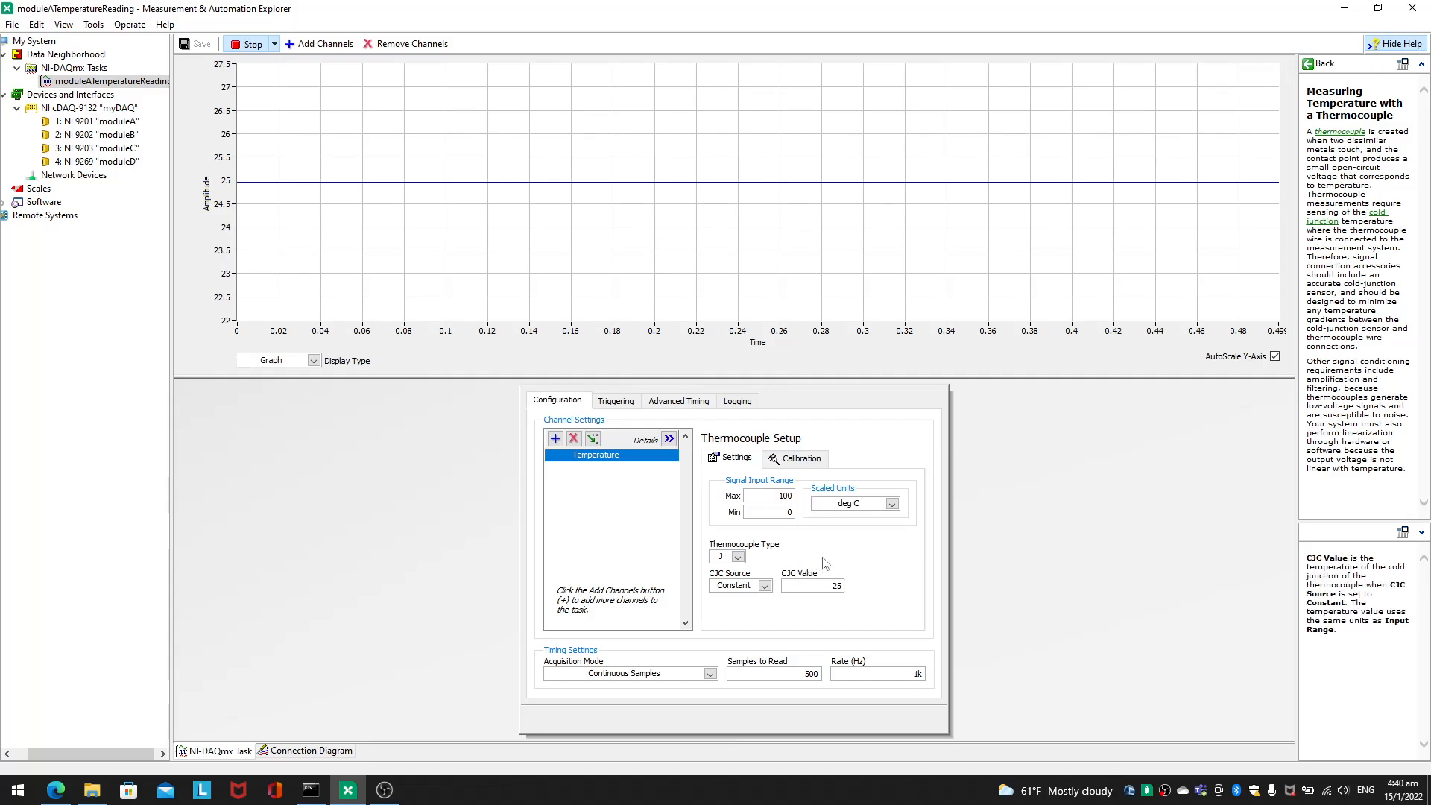
# Step: Stop the task and set Samples to Read to 4000
pyautogui.doubleClick(799, 671)
pyautogui.click(246, 43)
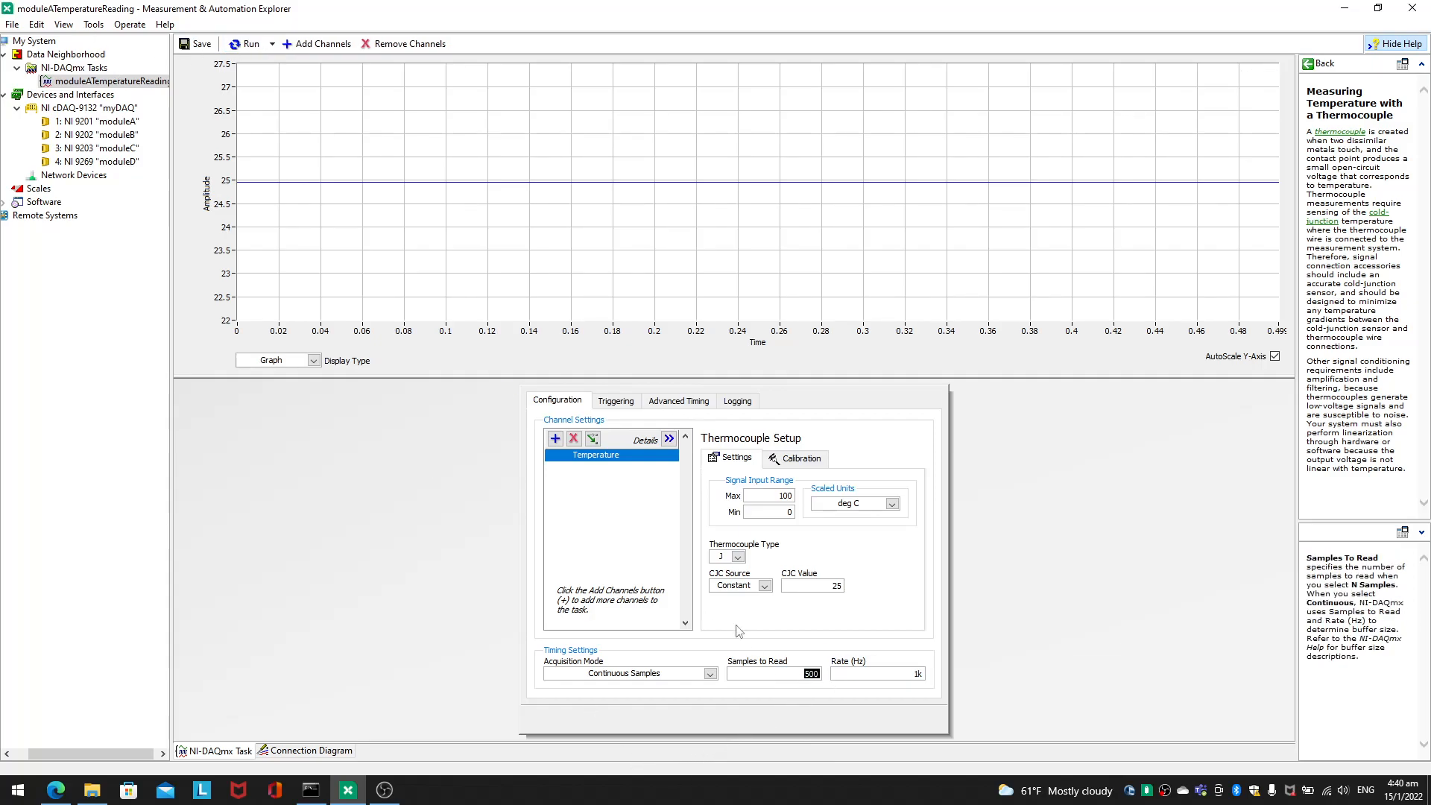
pyautogui.write('4000')
pyautogui.press('Return')
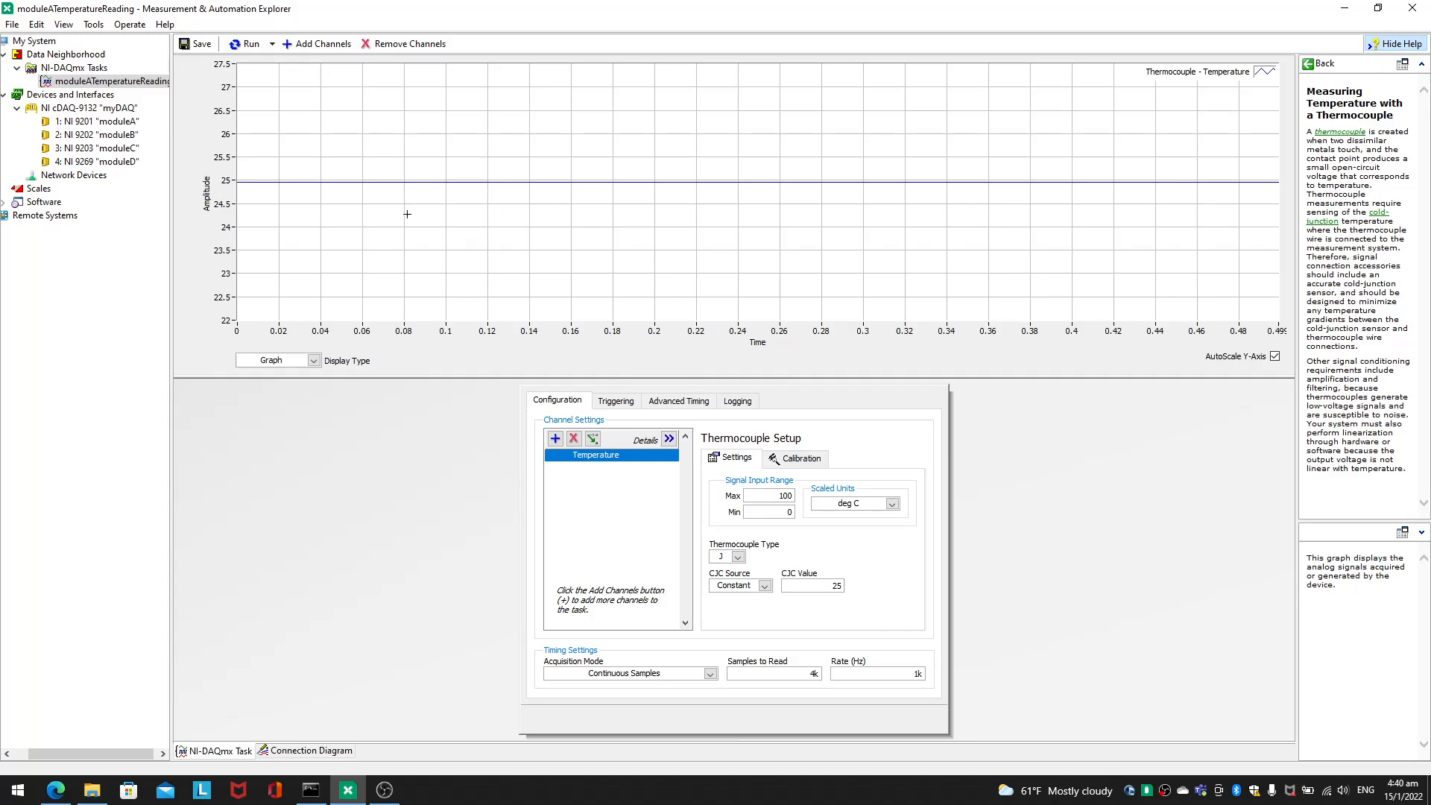
# Step: Run the task and try CJC values of 35 and 46 before setting the value to 75
pyautogui.click(248, 44)
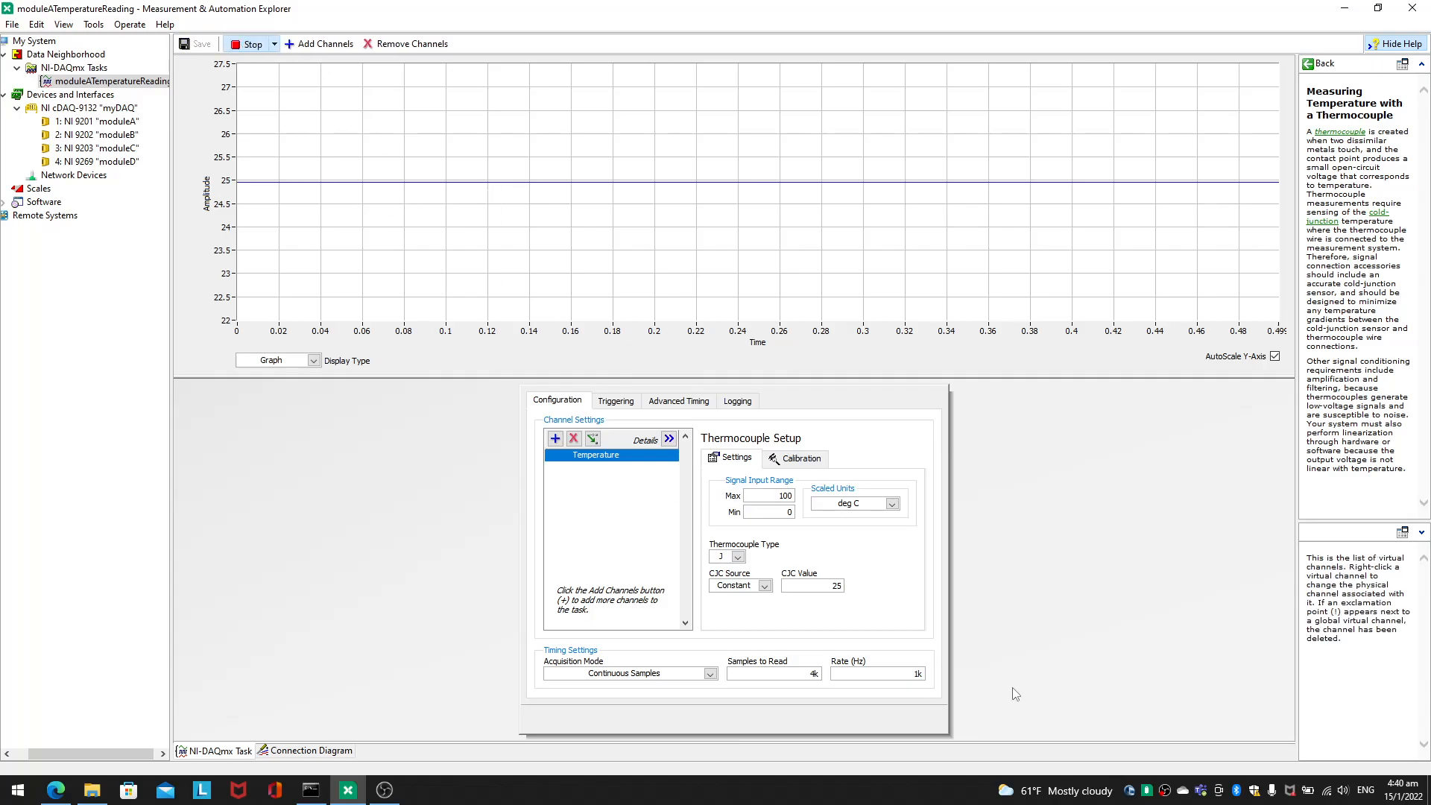
pyautogui.moveTo(822, 585); pyautogui.dragTo(859, 597)
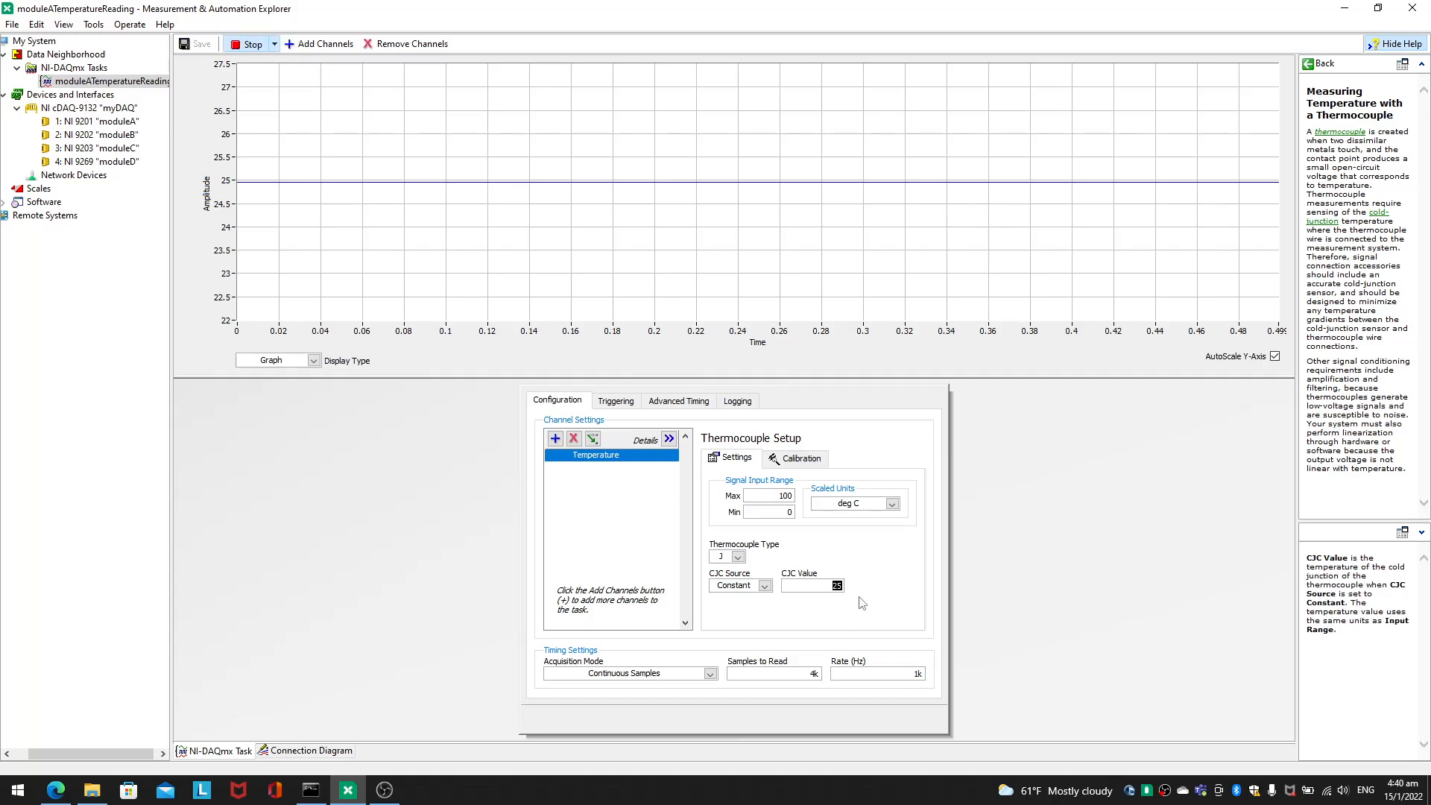
pyautogui.write('35')
pyautogui.moveTo(830, 586); pyautogui.dragTo(881, 588)
pyautogui.write('46')
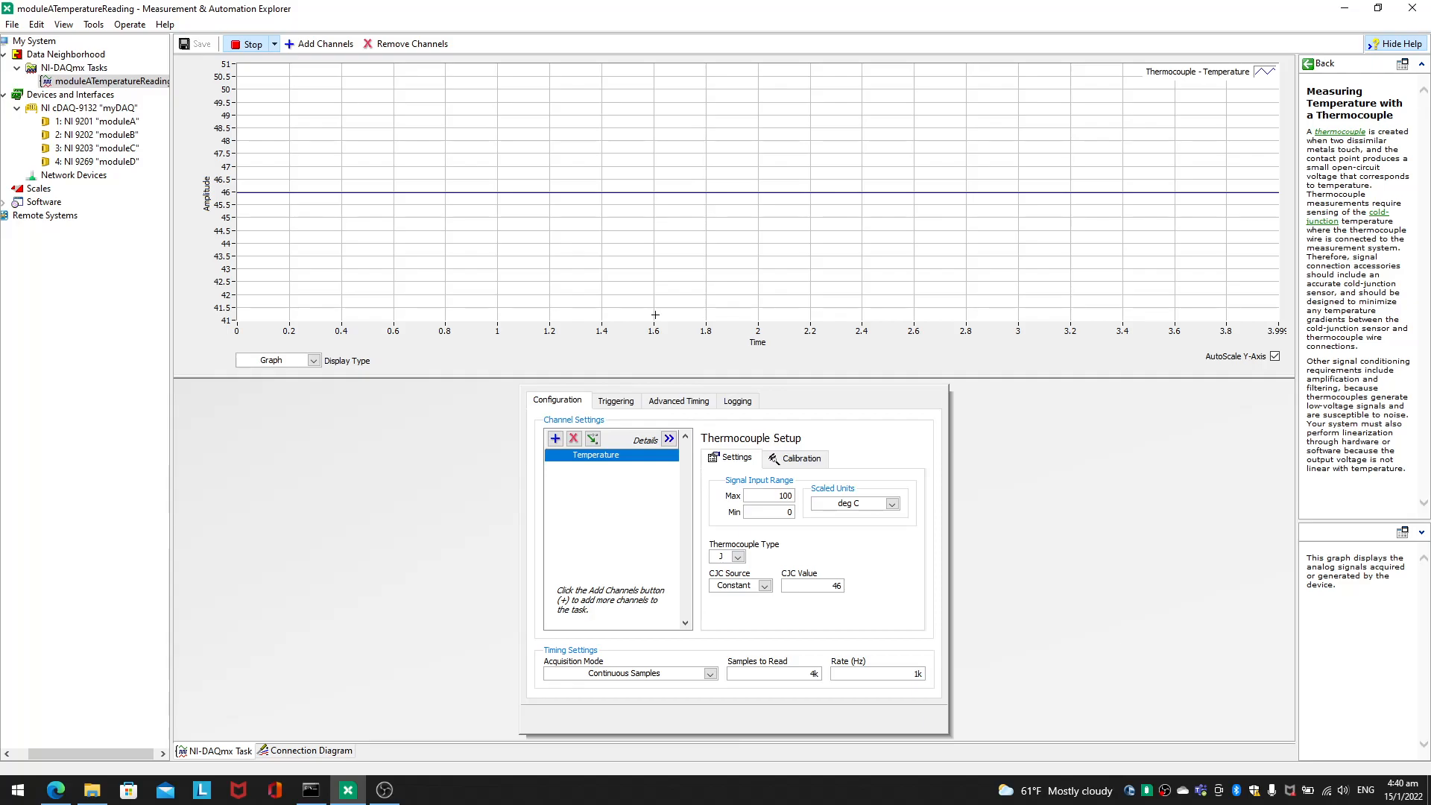
pyautogui.moveTo(819, 589); pyautogui.dragTo(908, 589)
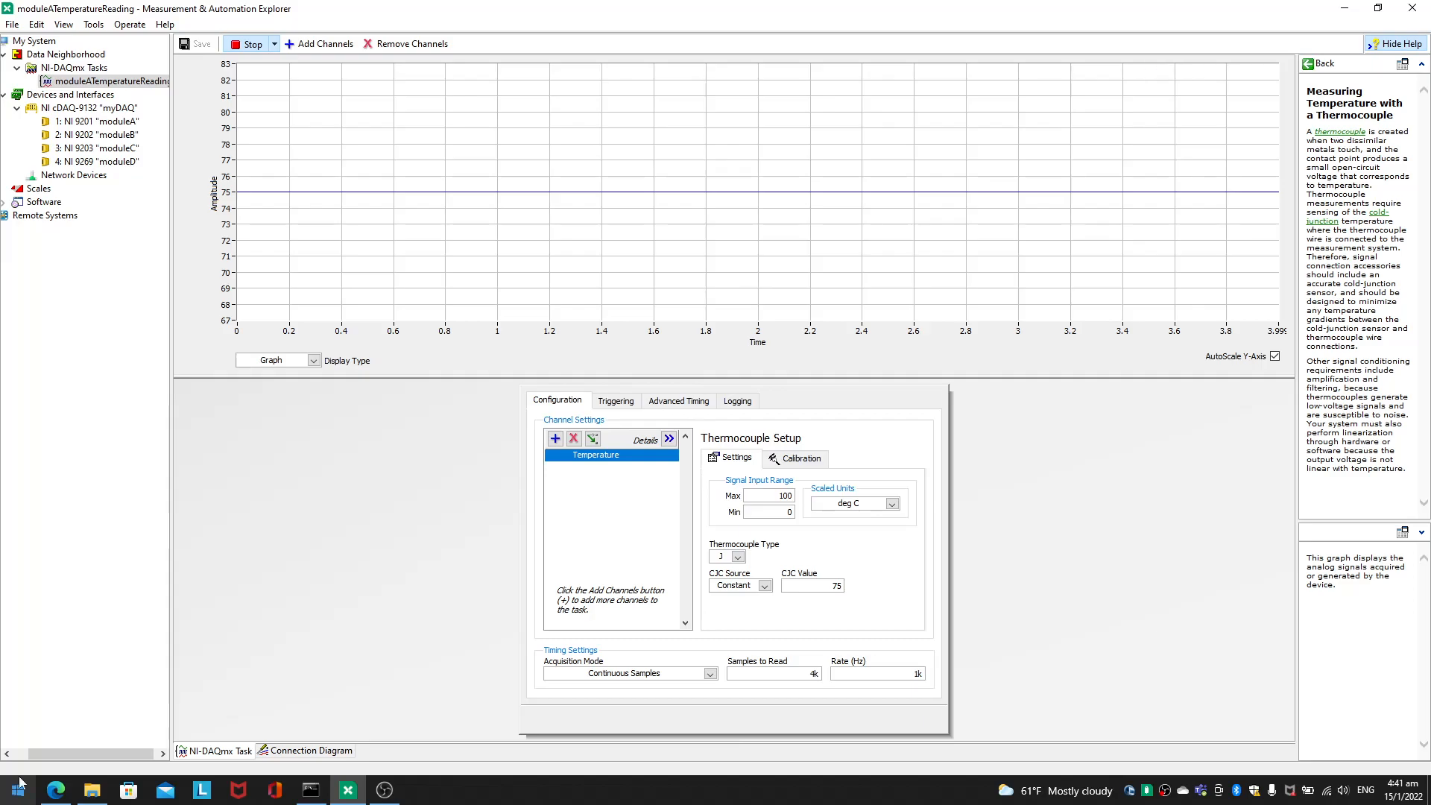
pyautogui.click(394, 789)
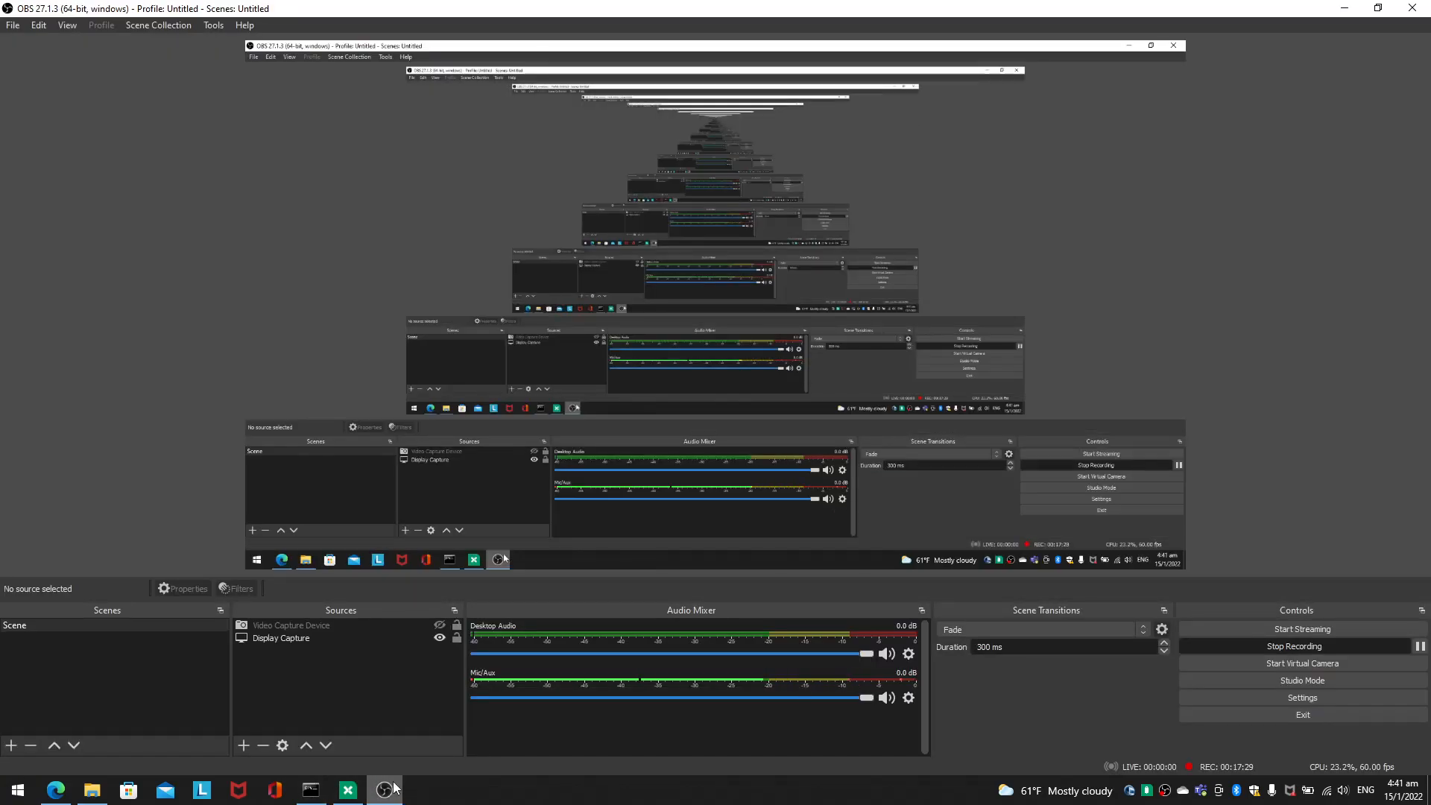
pyautogui.click(393, 789)
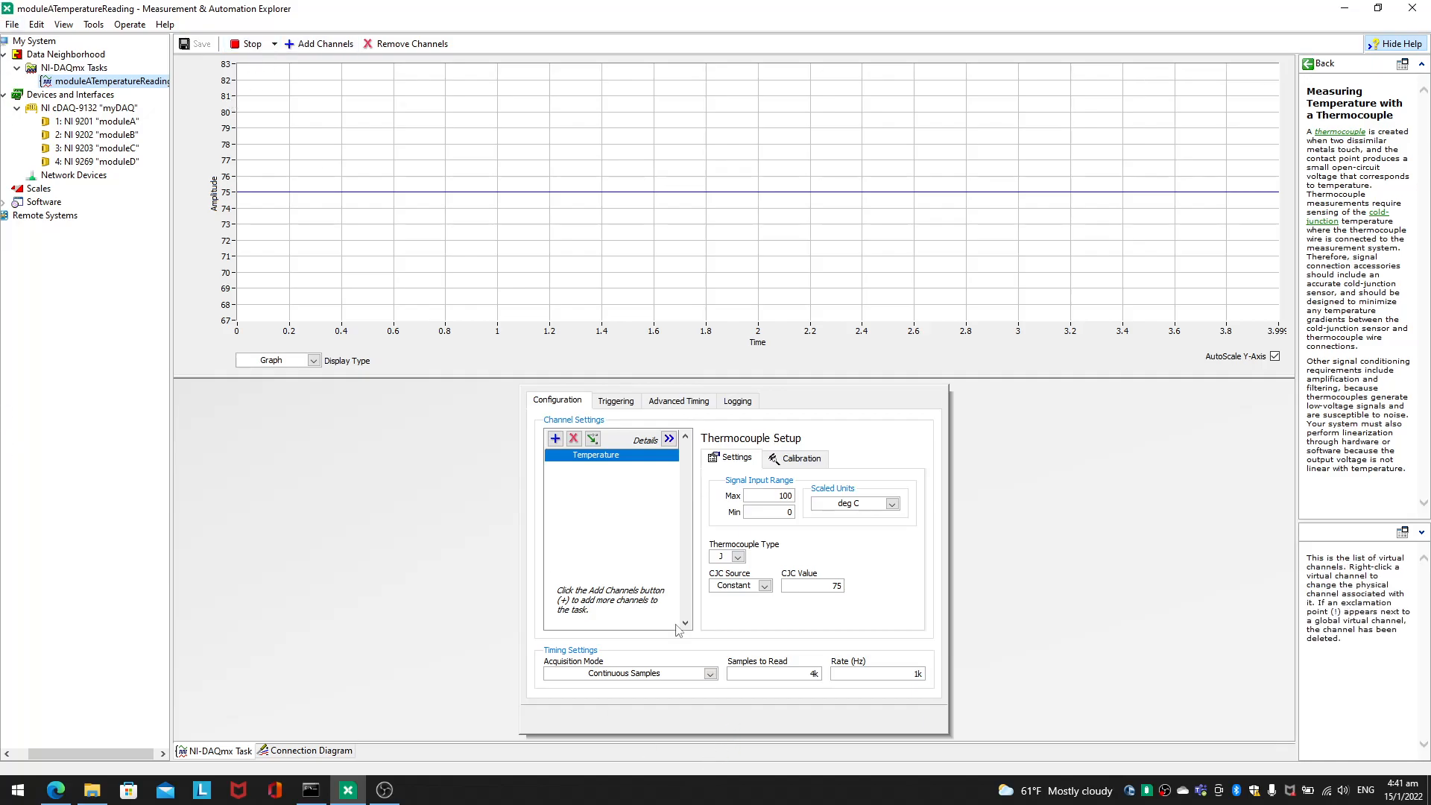
# Step: Add a Voltage channel to the task using physical channel ai0 of moduleB (NI 9202)
pyautogui.click(561, 445)
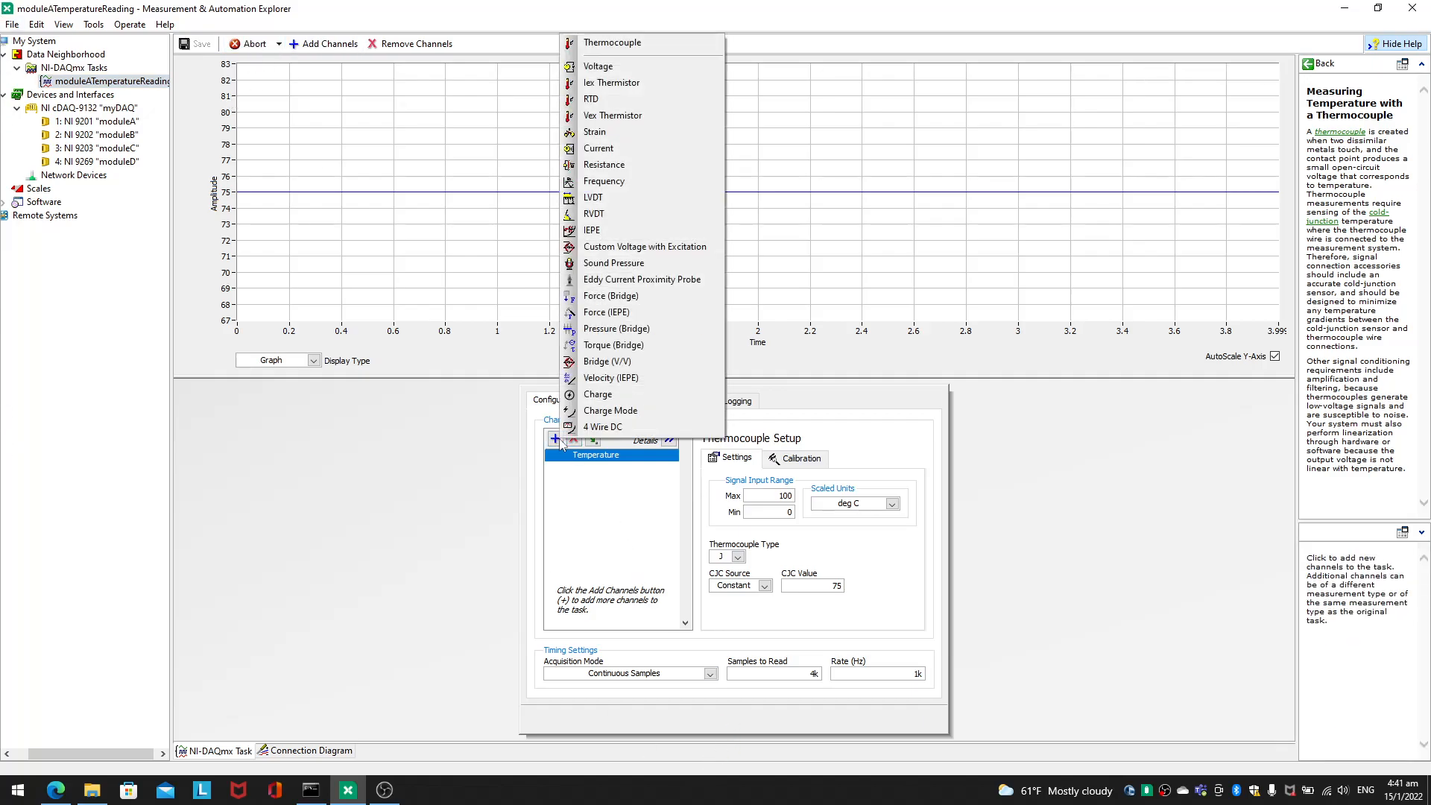
pyautogui.click(674, 61)
pyautogui.click(631, 296)
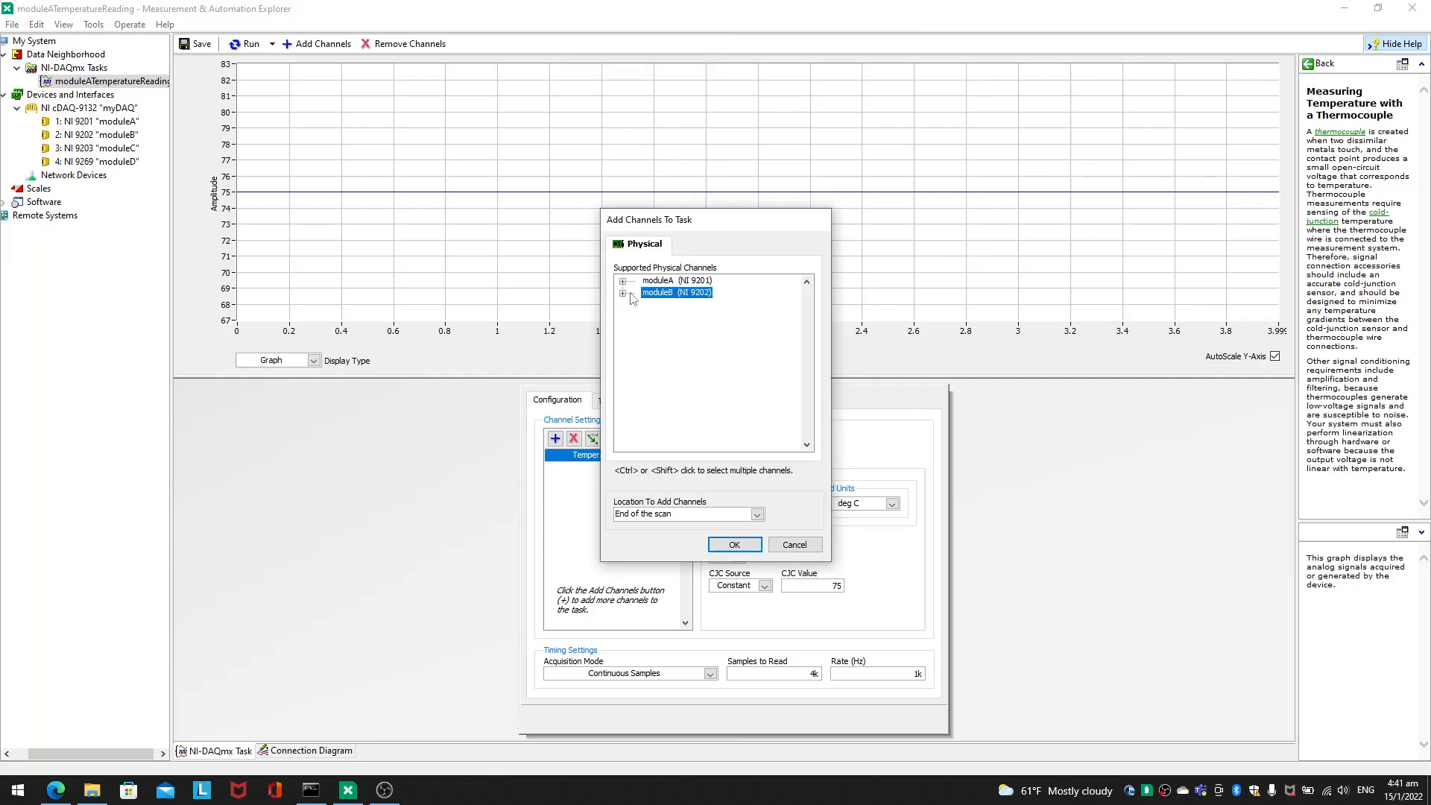
pyautogui.click(625, 294)
pyautogui.click(659, 316)
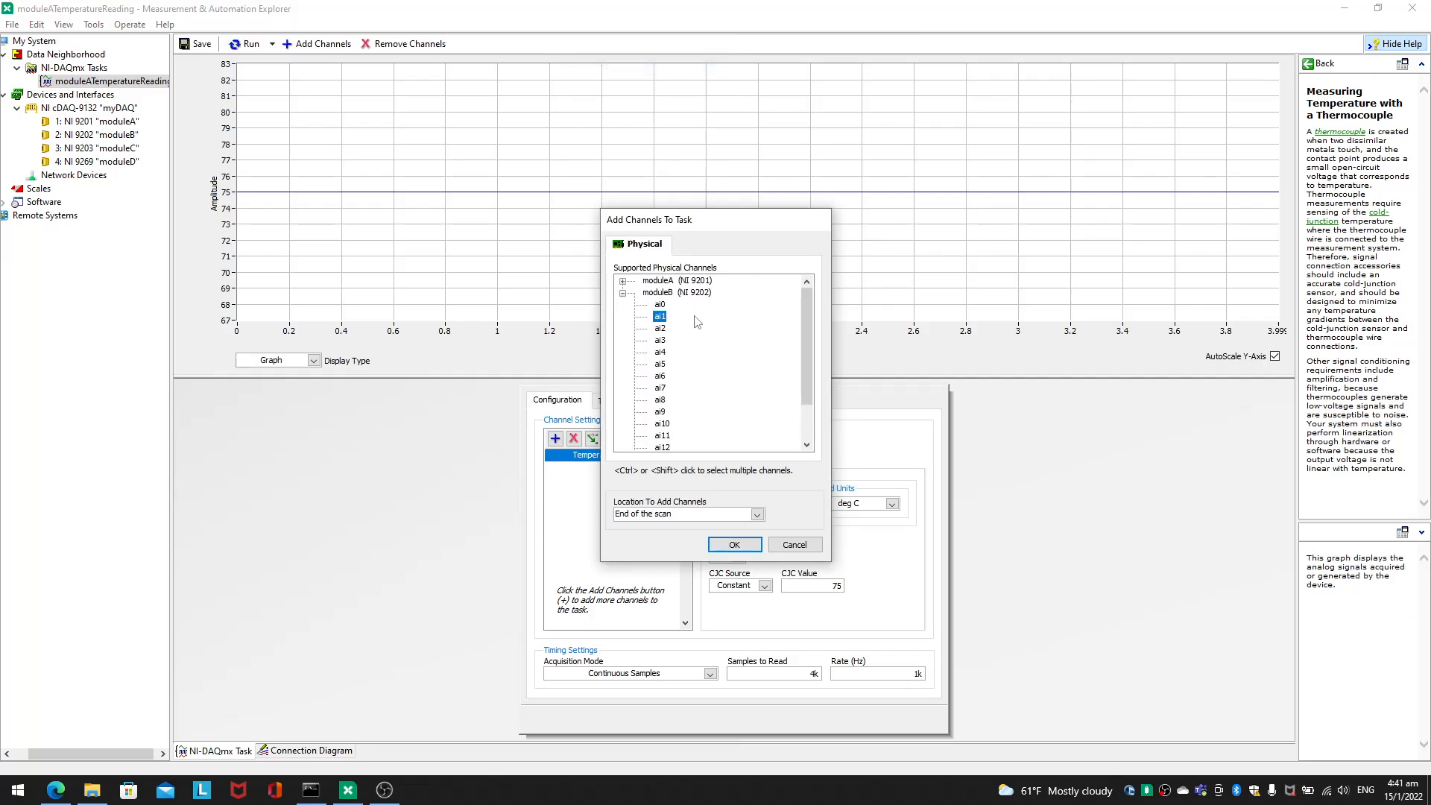
pyautogui.click(735, 544)
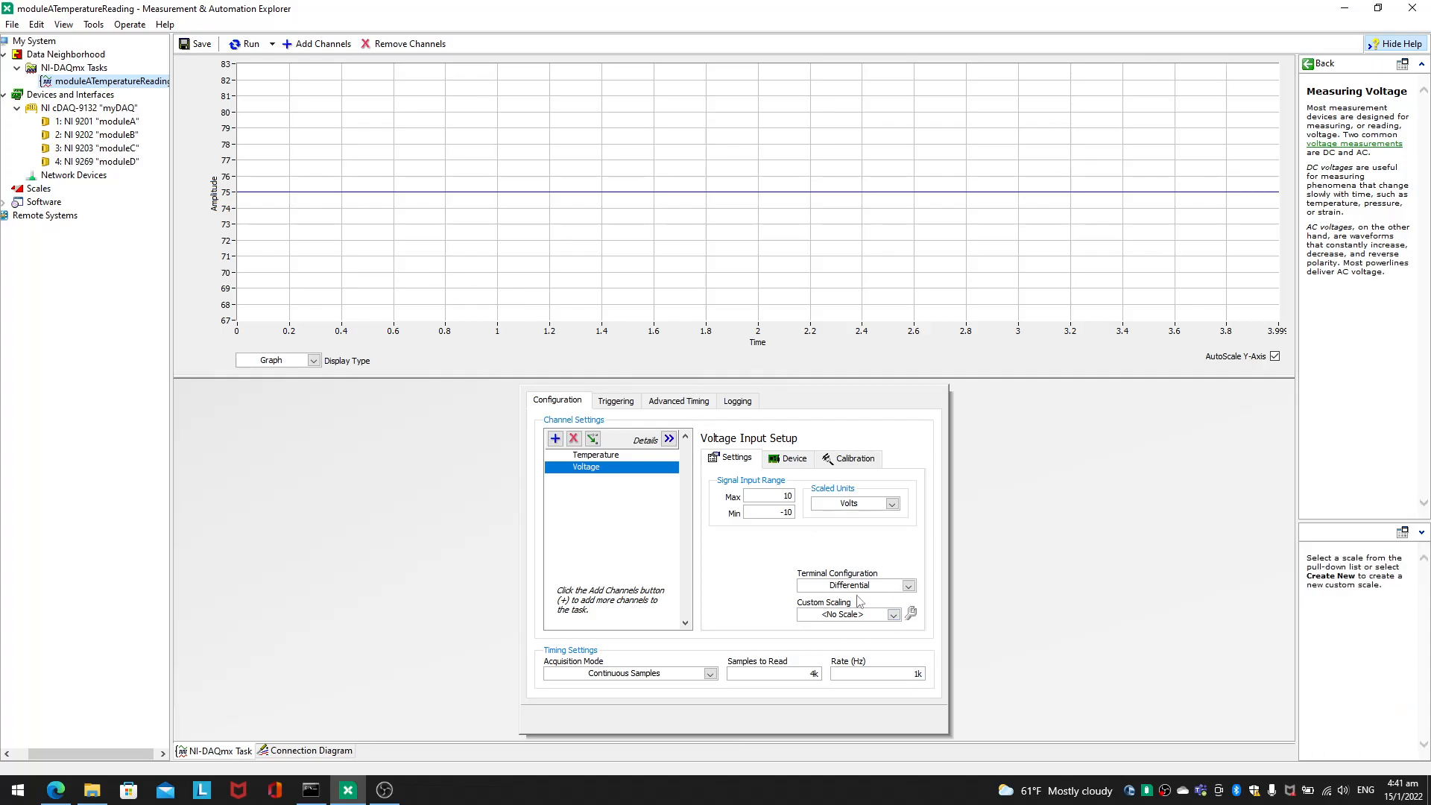
# Step: Look through the voltage channel's terminal configuration and custom scaling options and the task's acquisition modes without changing them
pyautogui.click(879, 587)
pyautogui.click(879, 588)
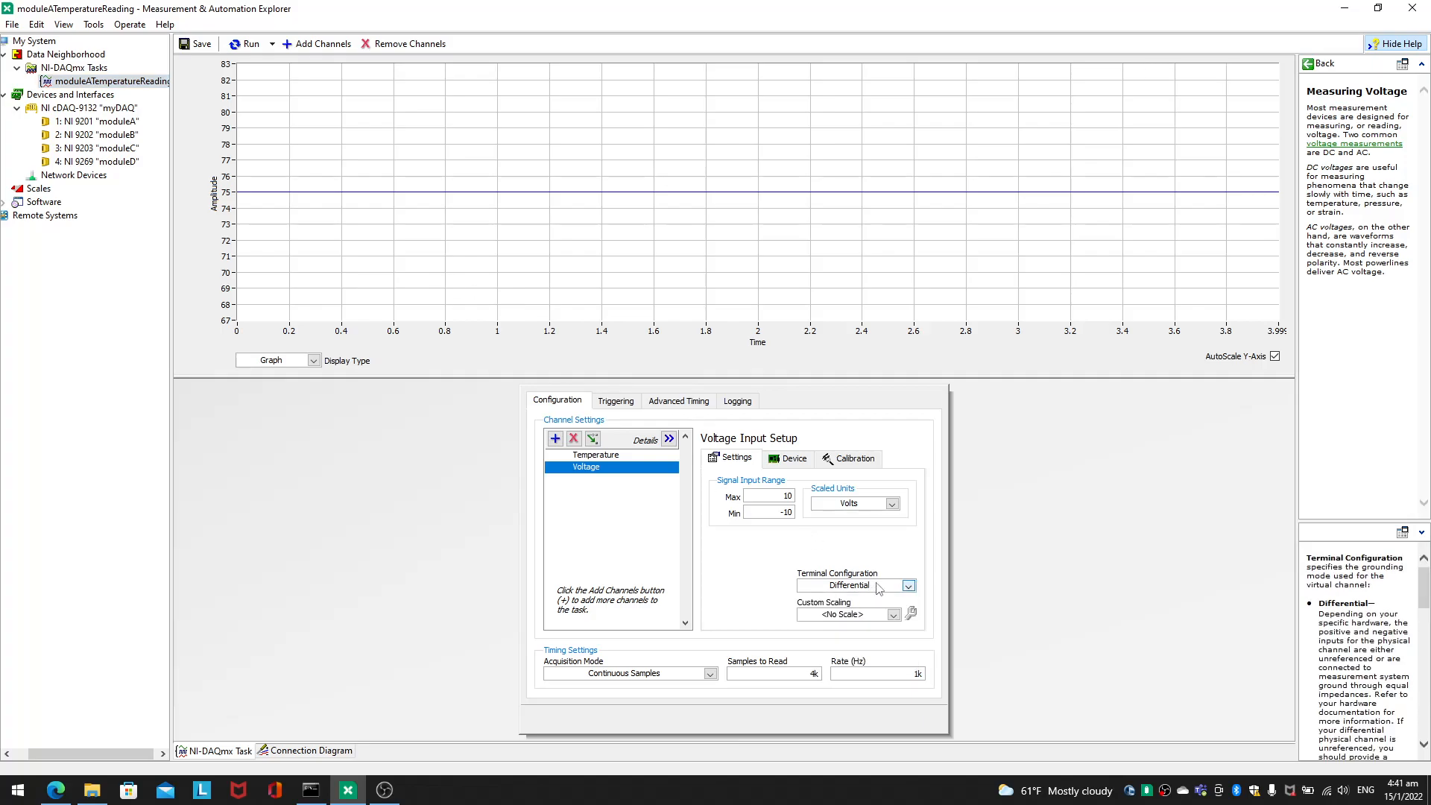
pyautogui.click(876, 616)
pyautogui.click(875, 617)
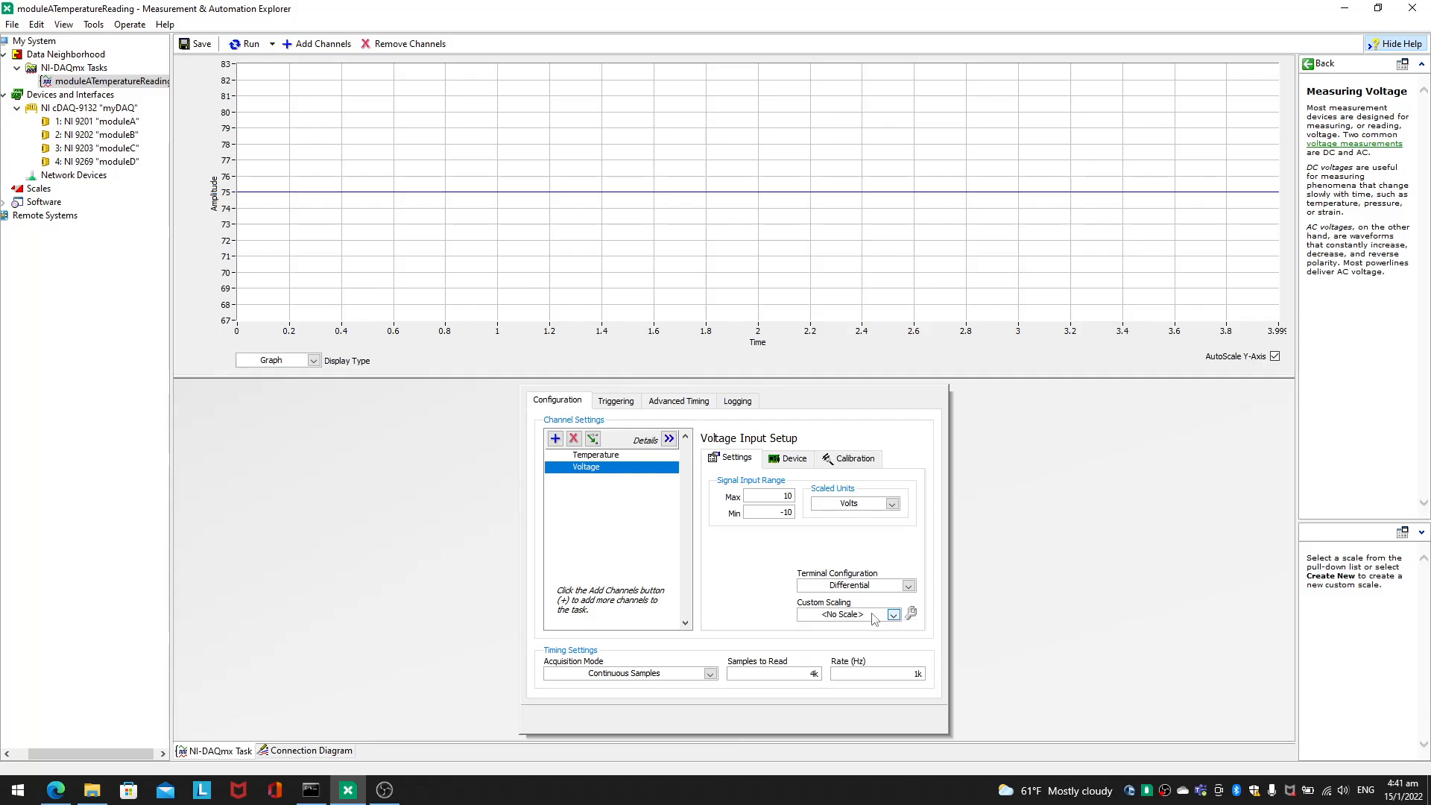
pyautogui.click(698, 675)
pyautogui.click(695, 677)
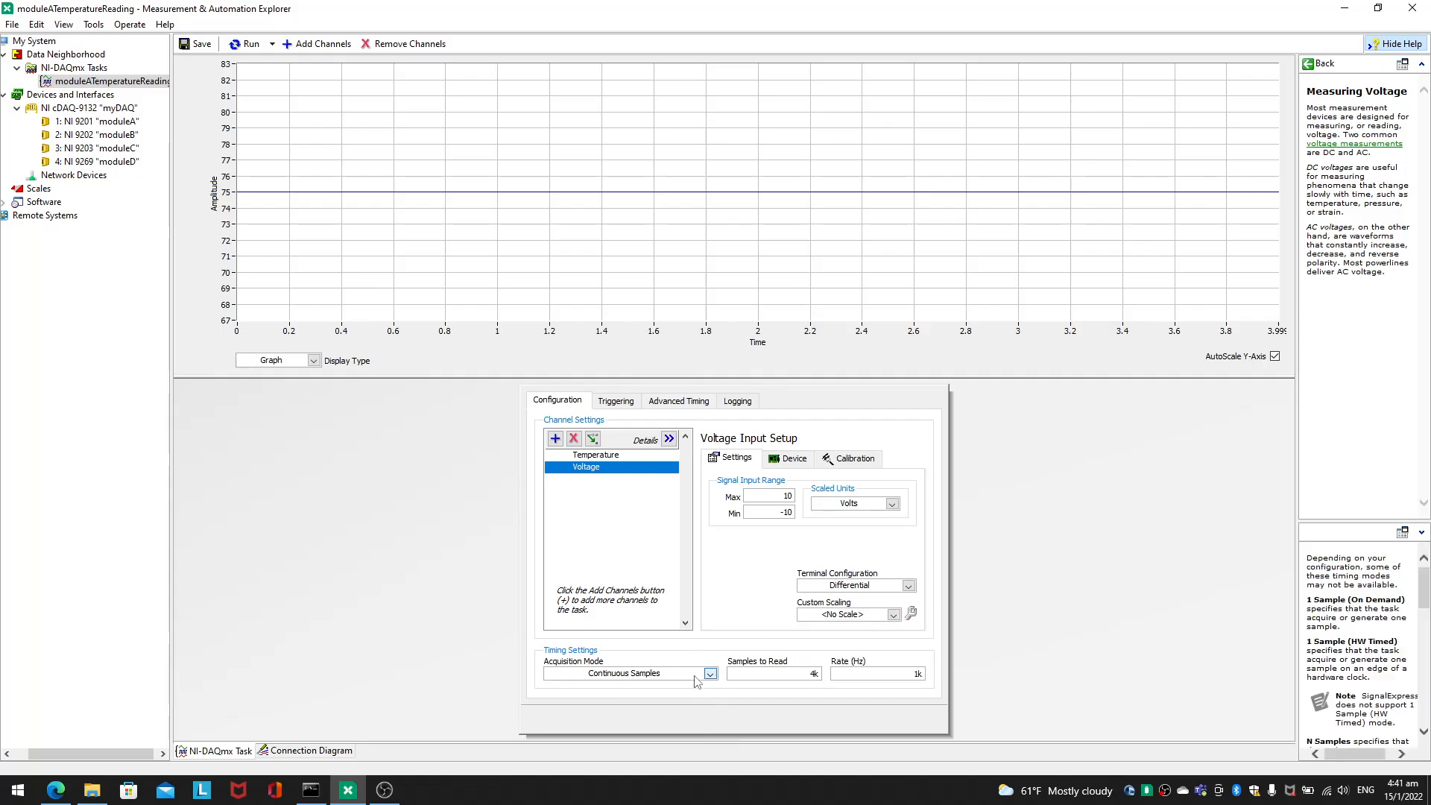
# Step: Set Samples to Read to 500 and the rate to 2k Hz, keeping the voltage channel's scaled units in Volts
pyautogui.doubleClick(813, 676)
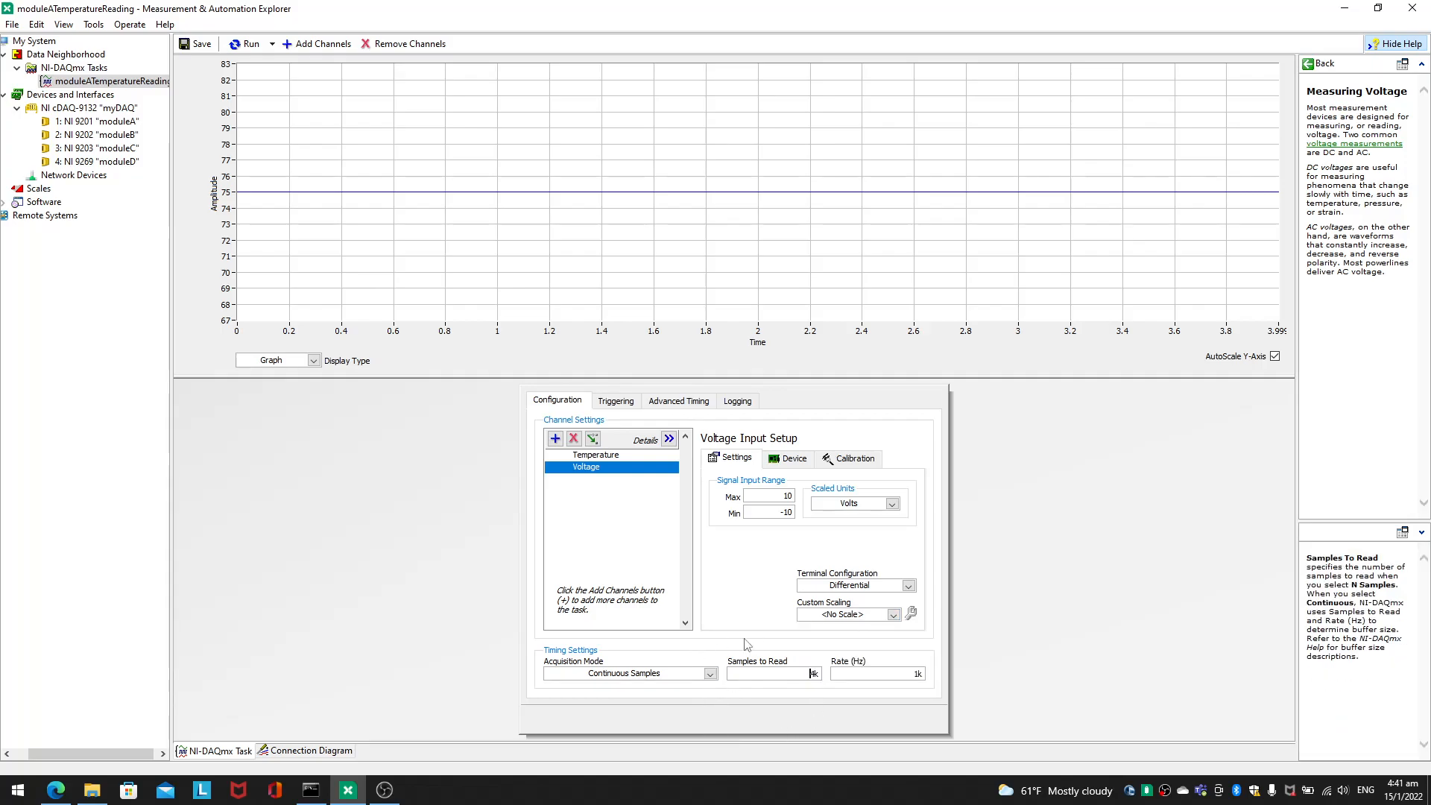
pyautogui.press('BackSpace')
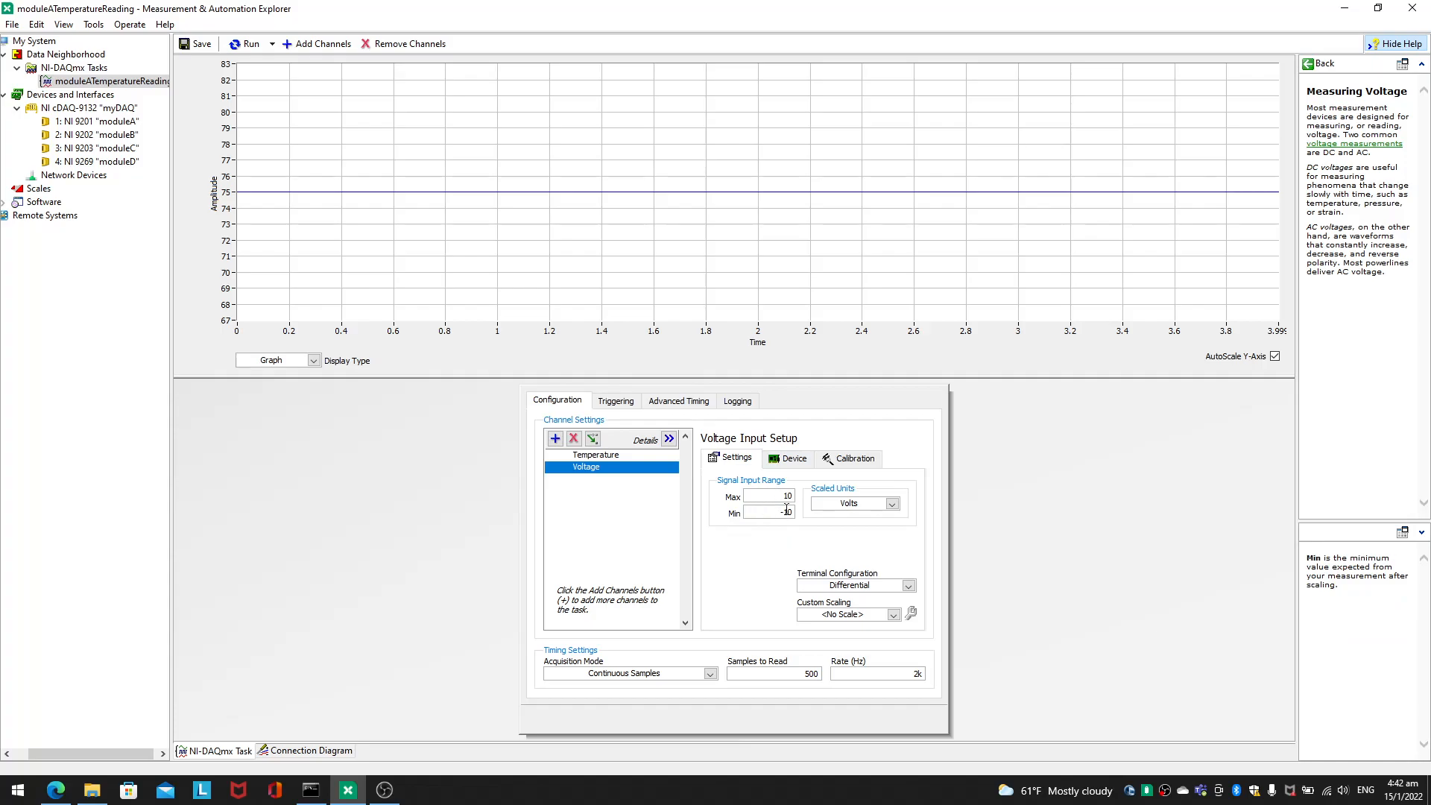
pyautogui.click(863, 507)
pyautogui.click(871, 507)
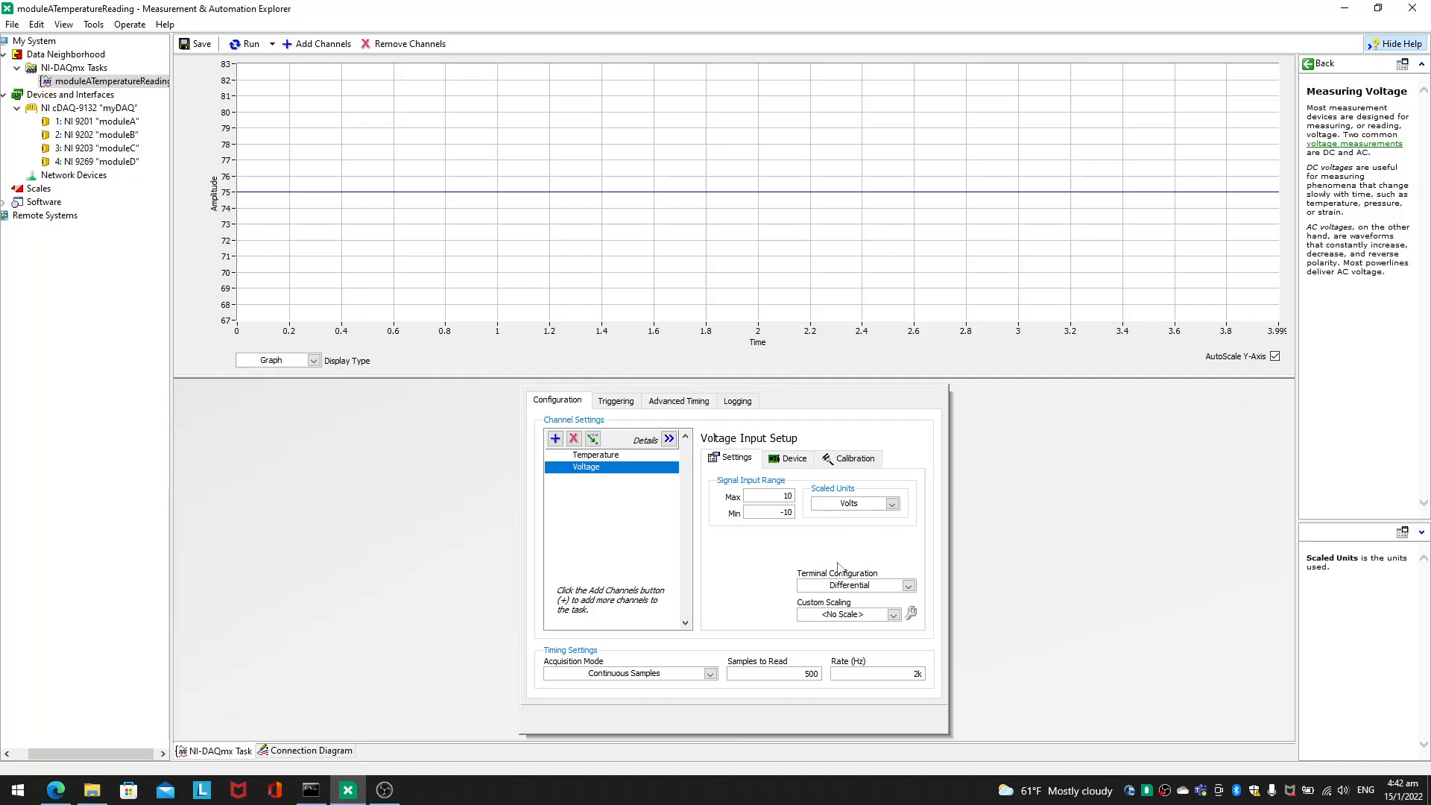
# Step: Run the task, try a signal input range of 30 to -30 V on the voltage channel, and save and rerun the task
pyautogui.click(246, 44)
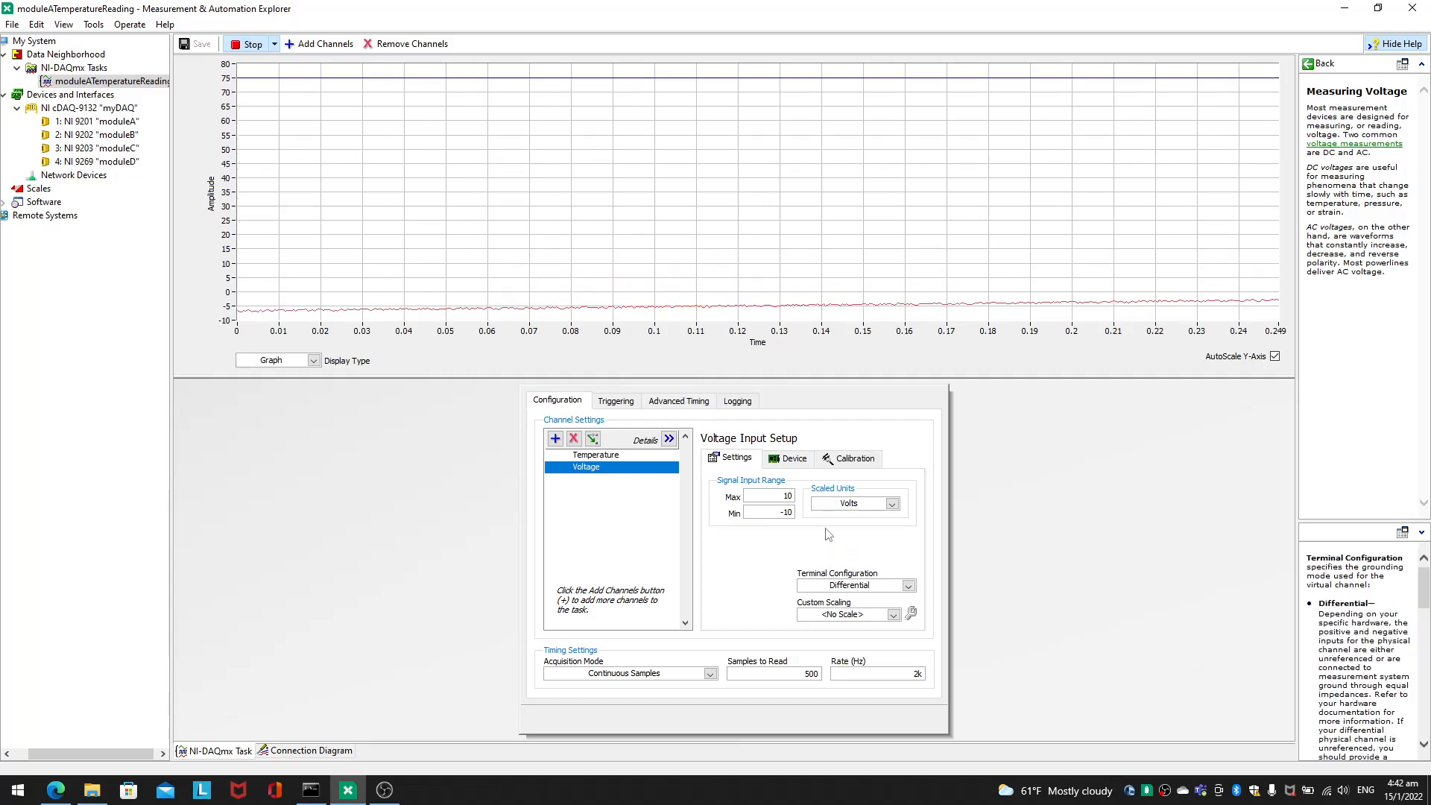
pyautogui.doubleClick(786, 512)
pyautogui.doubleClick(788, 497)
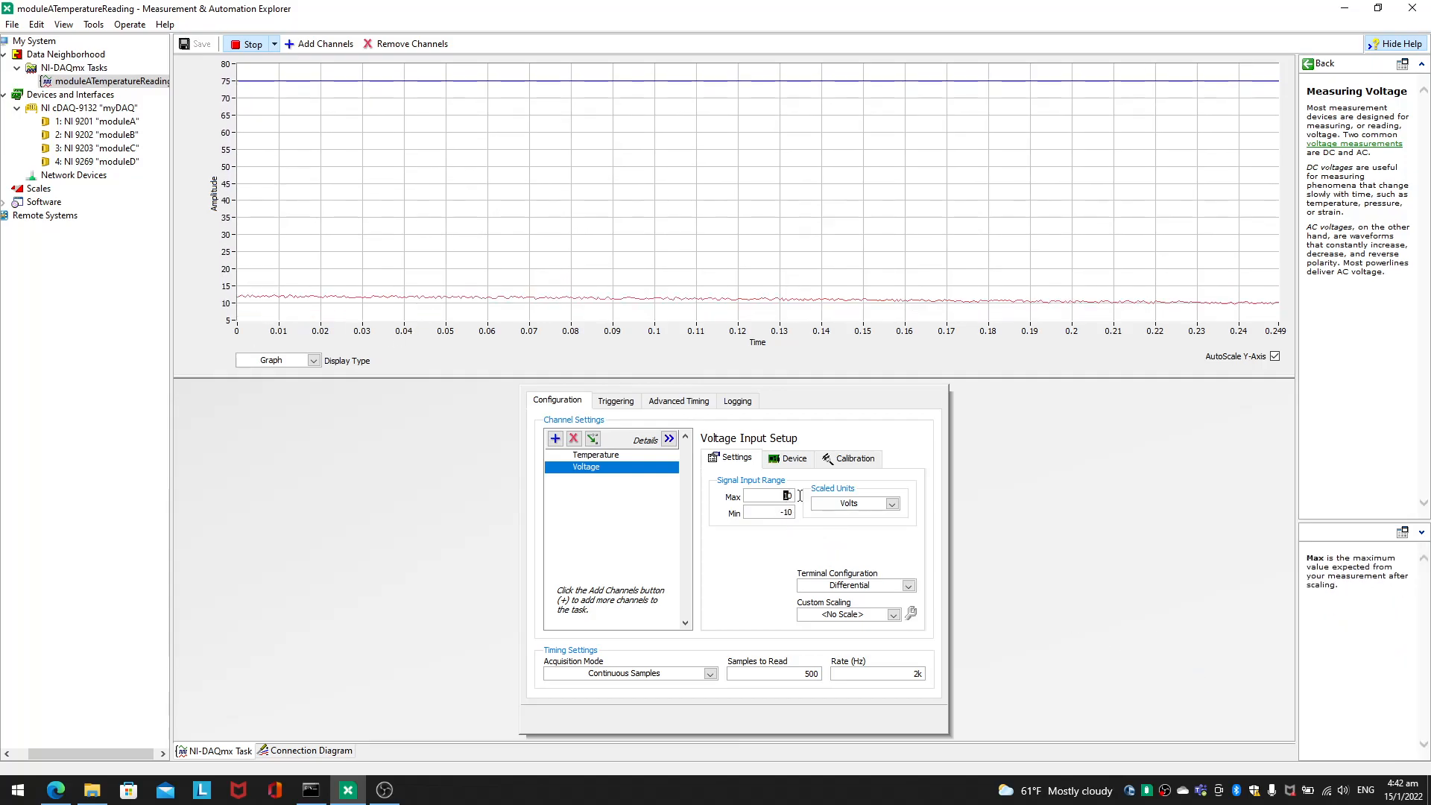
pyautogui.write('30')
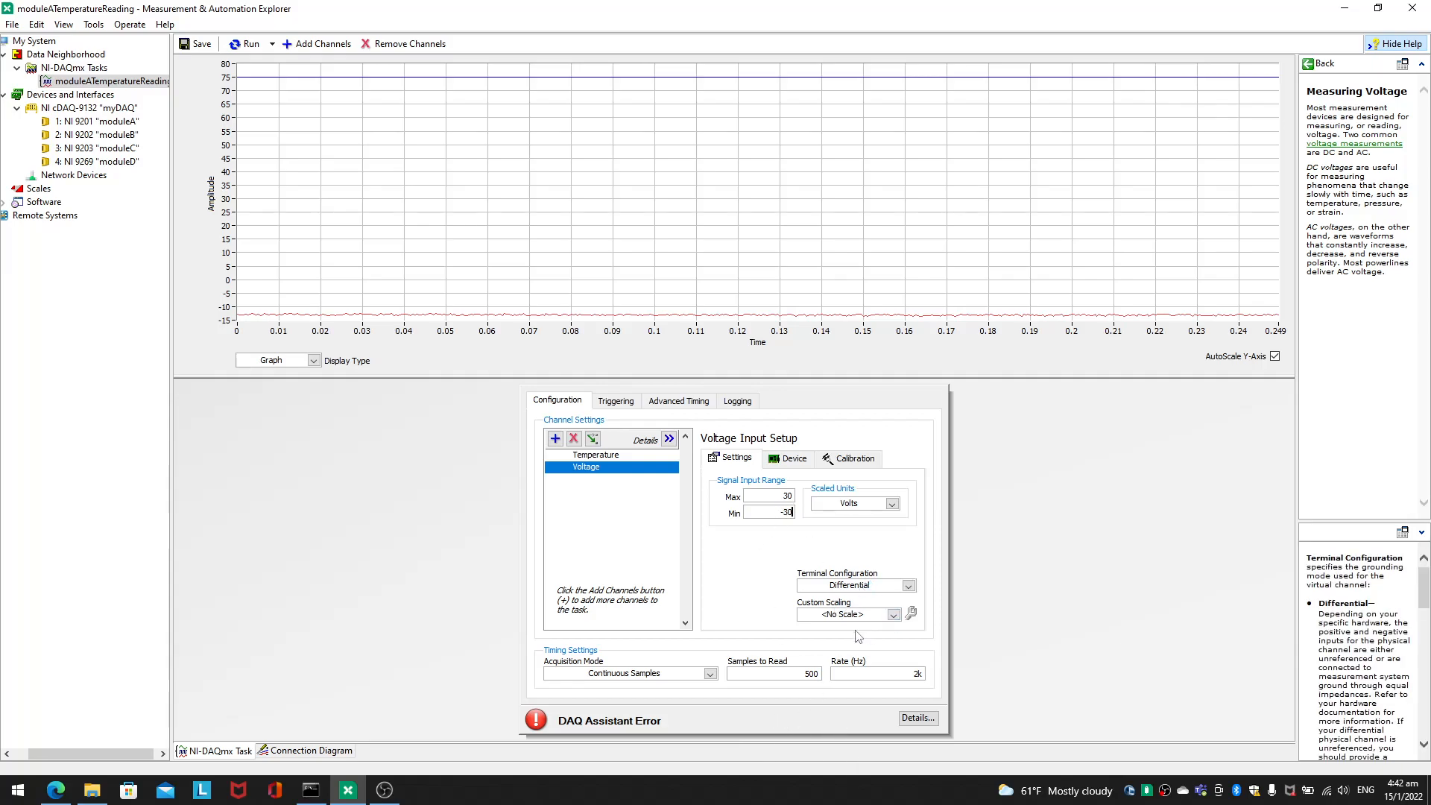
pyautogui.click(196, 44)
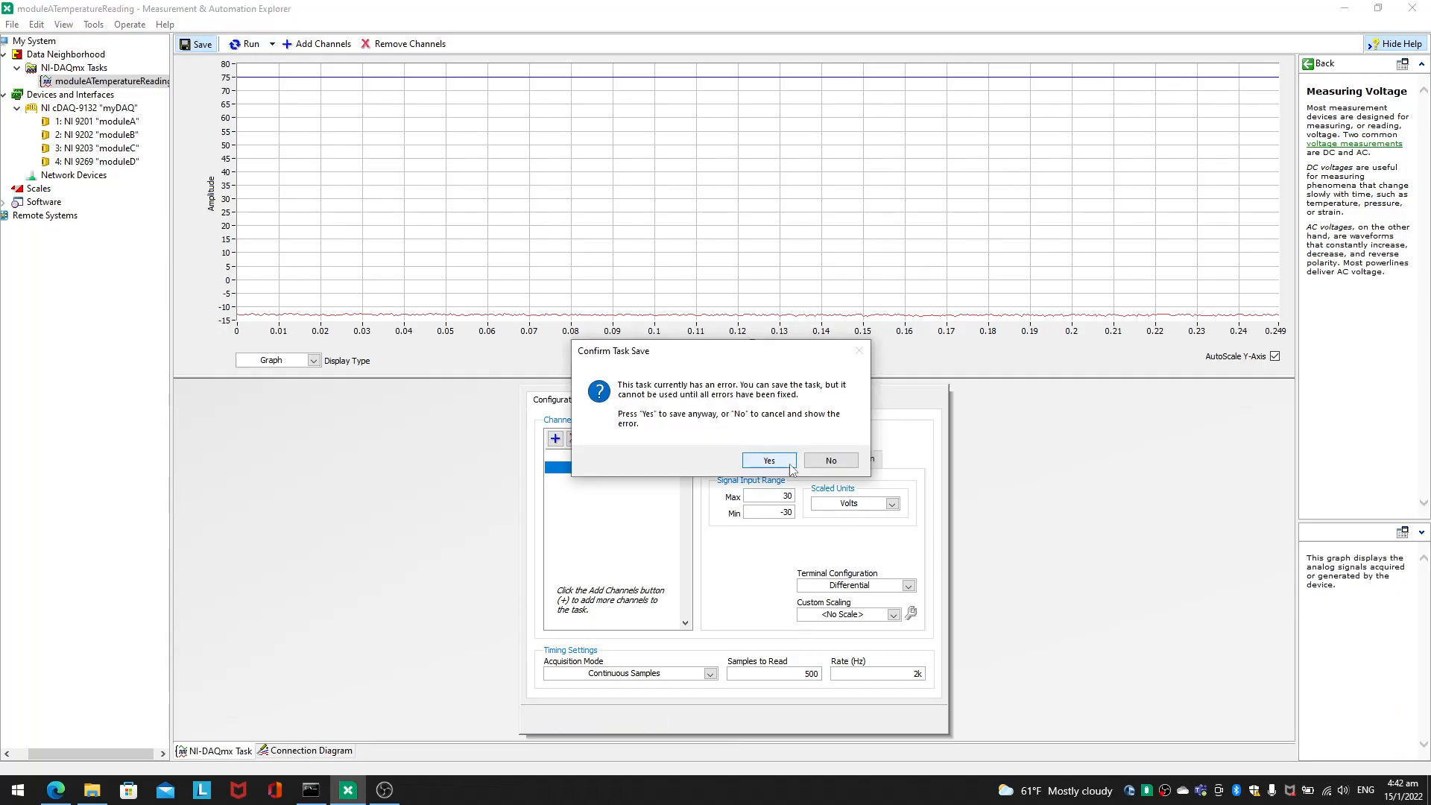
pyautogui.click(789, 462)
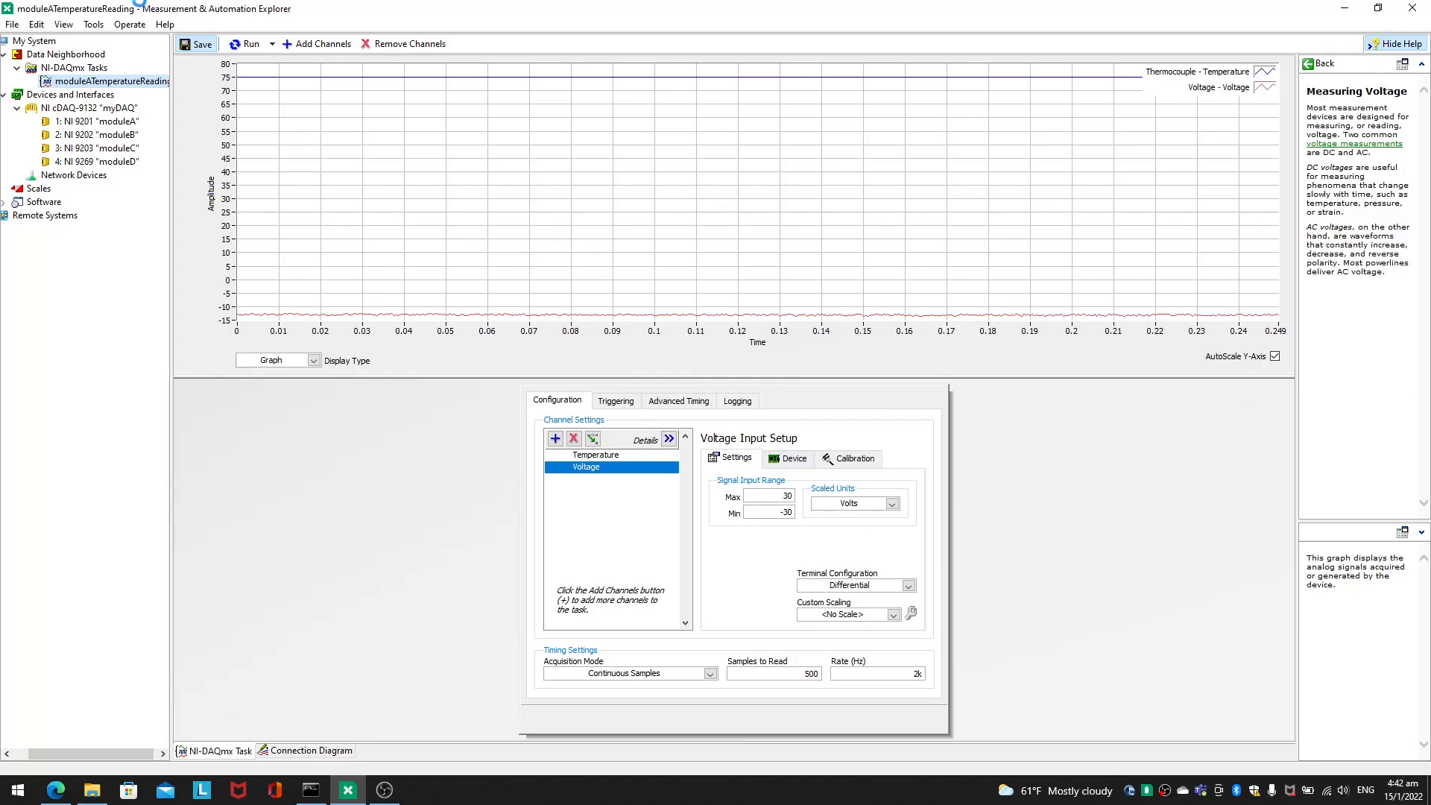
pyautogui.click(246, 43)
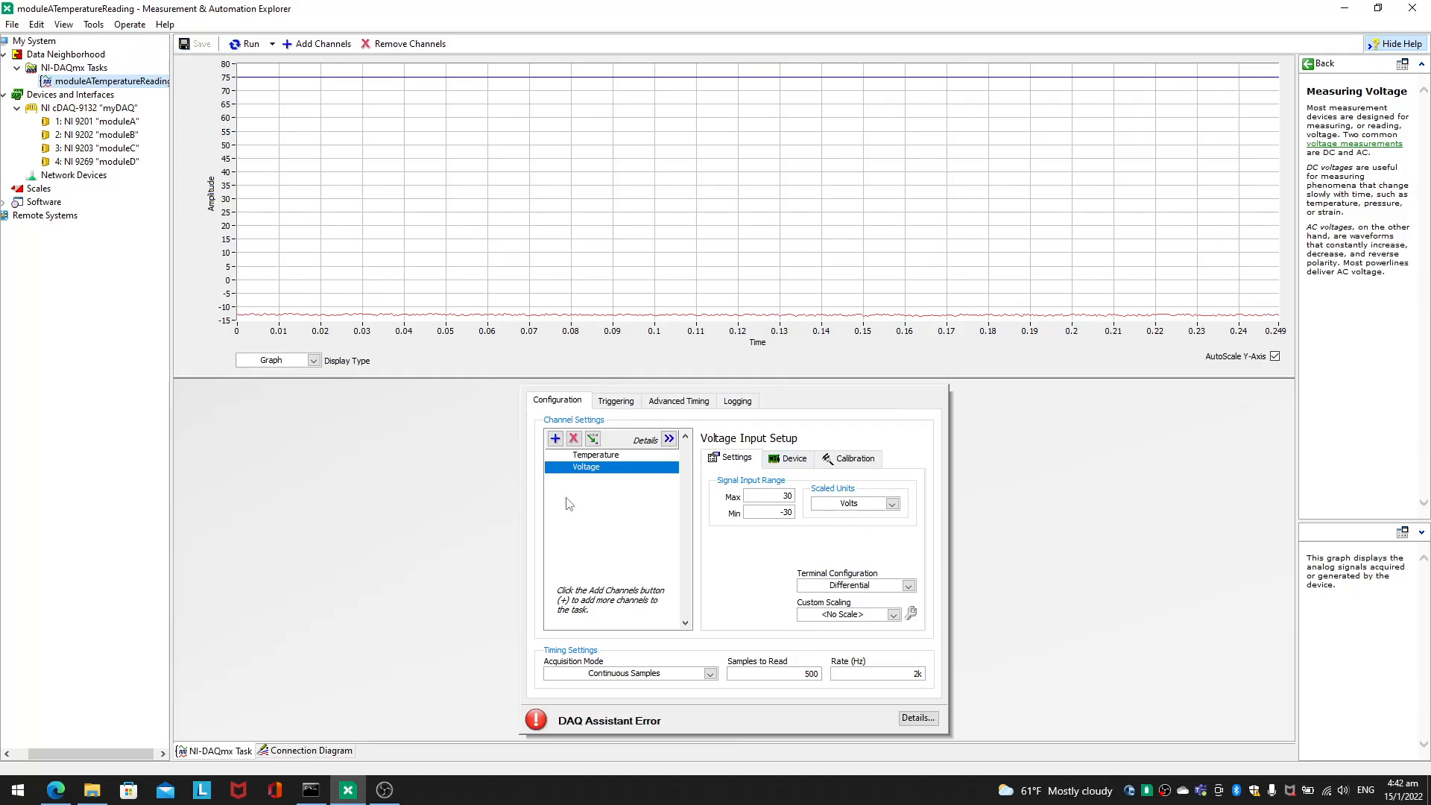
# Step: Read the DAQ Assistant error details for the possible reason and the permitted input range, and close them
pyautogui.click(920, 720)
pyautogui.scroll(-3, 1040, 615)
pyautogui.scroll(-3, 1040, 615)
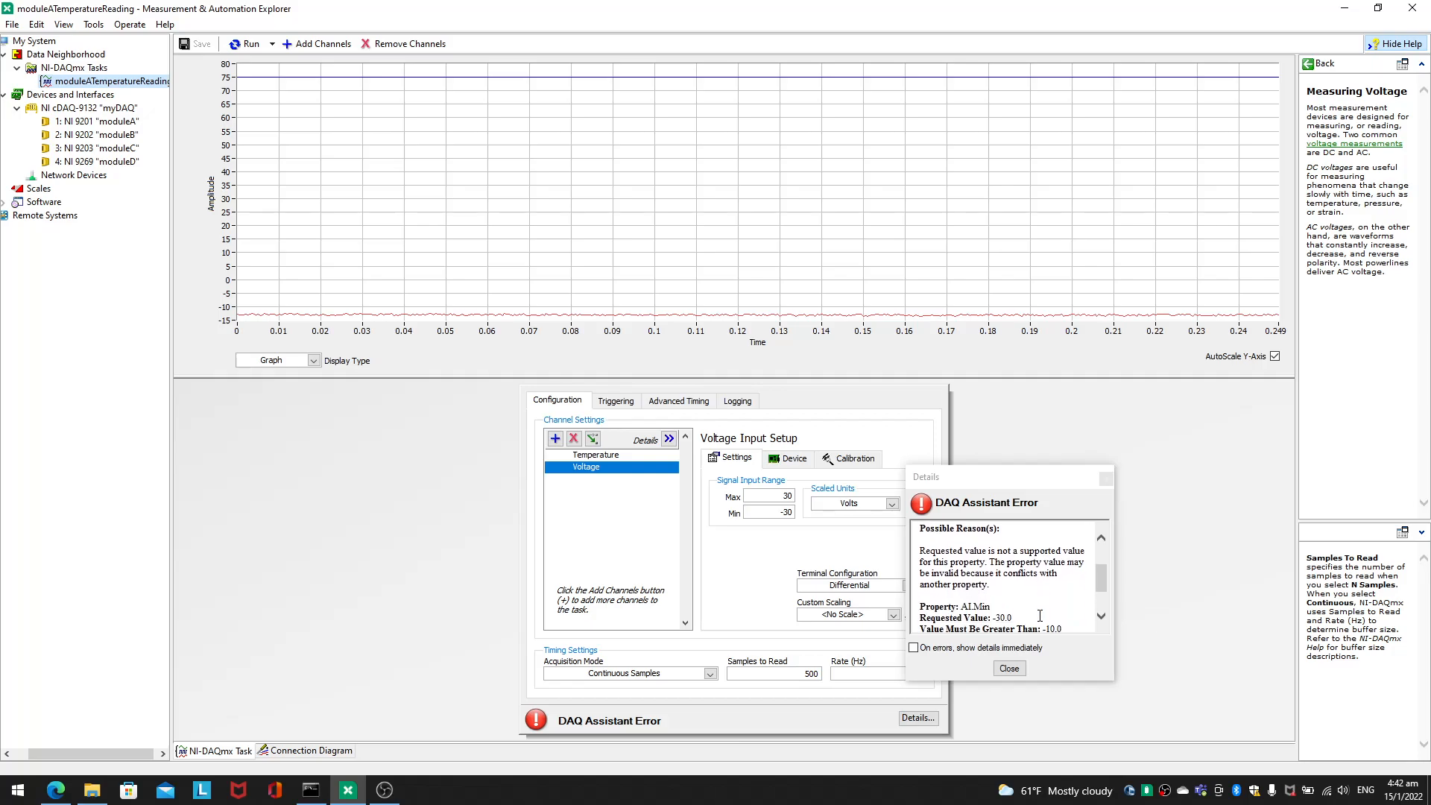
pyautogui.moveTo(1046, 596)
pyautogui.mouseDown()
pyautogui.moveTo(1052, 609)
pyautogui.moveTo(1050, 584)
pyautogui.mouseUp()
pyautogui.click(1051, 603)
pyautogui.click(1048, 586)
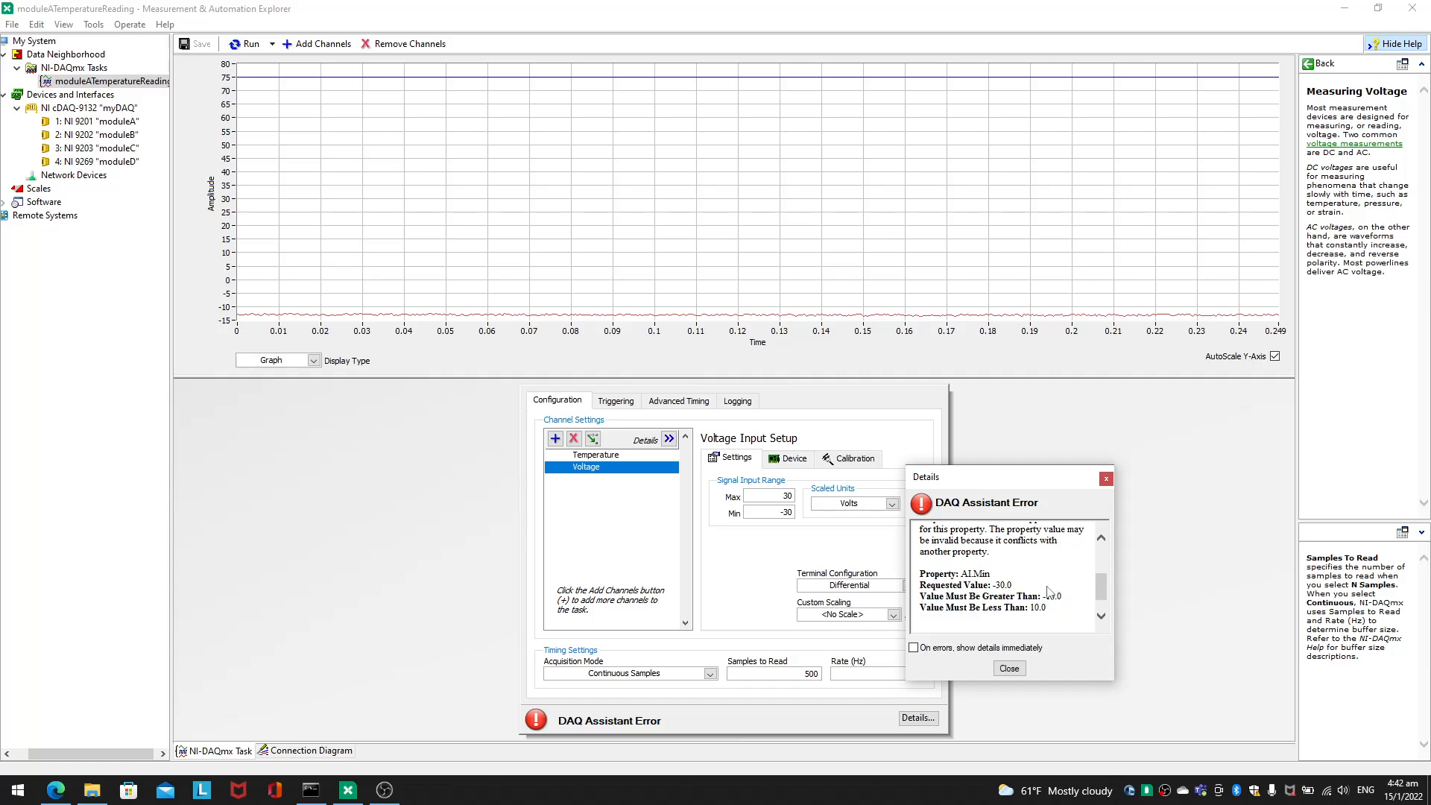
pyautogui.click(1107, 480)
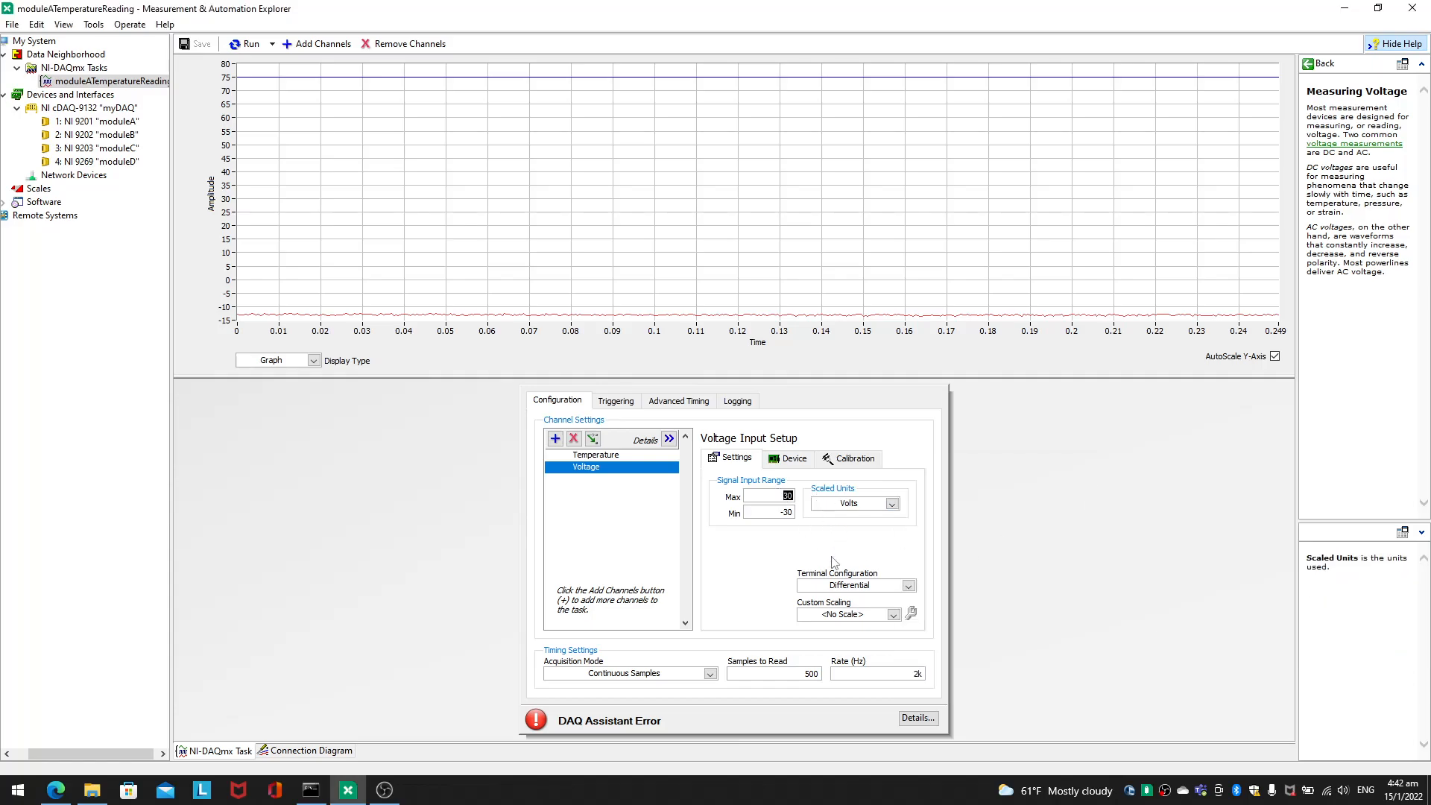
# Step: Set the voltage channel's signal input range to a maximum of 5 and a minimum of -5 and run the task
pyautogui.write('5')
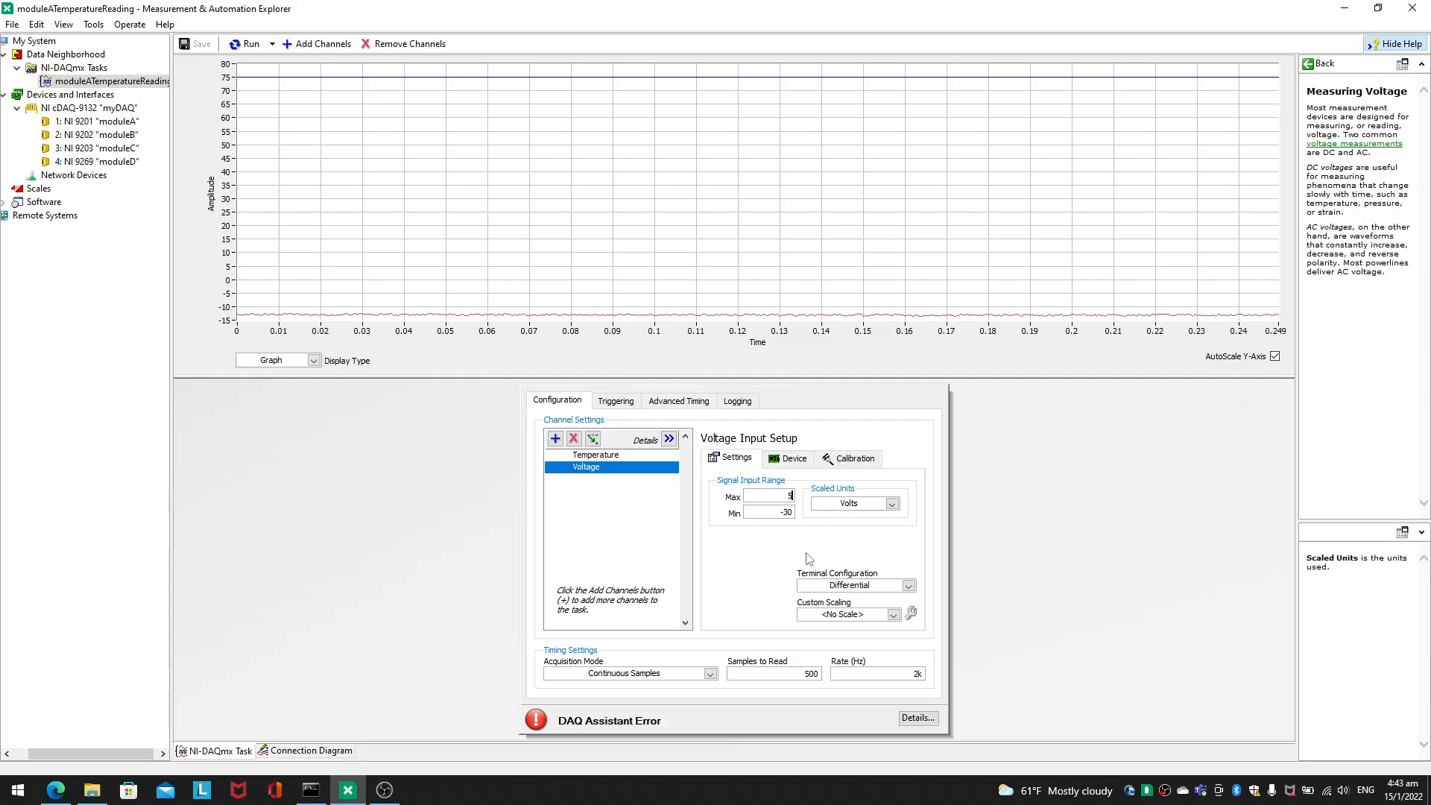
pyautogui.doubleClick(787, 512)
pyautogui.write('5')
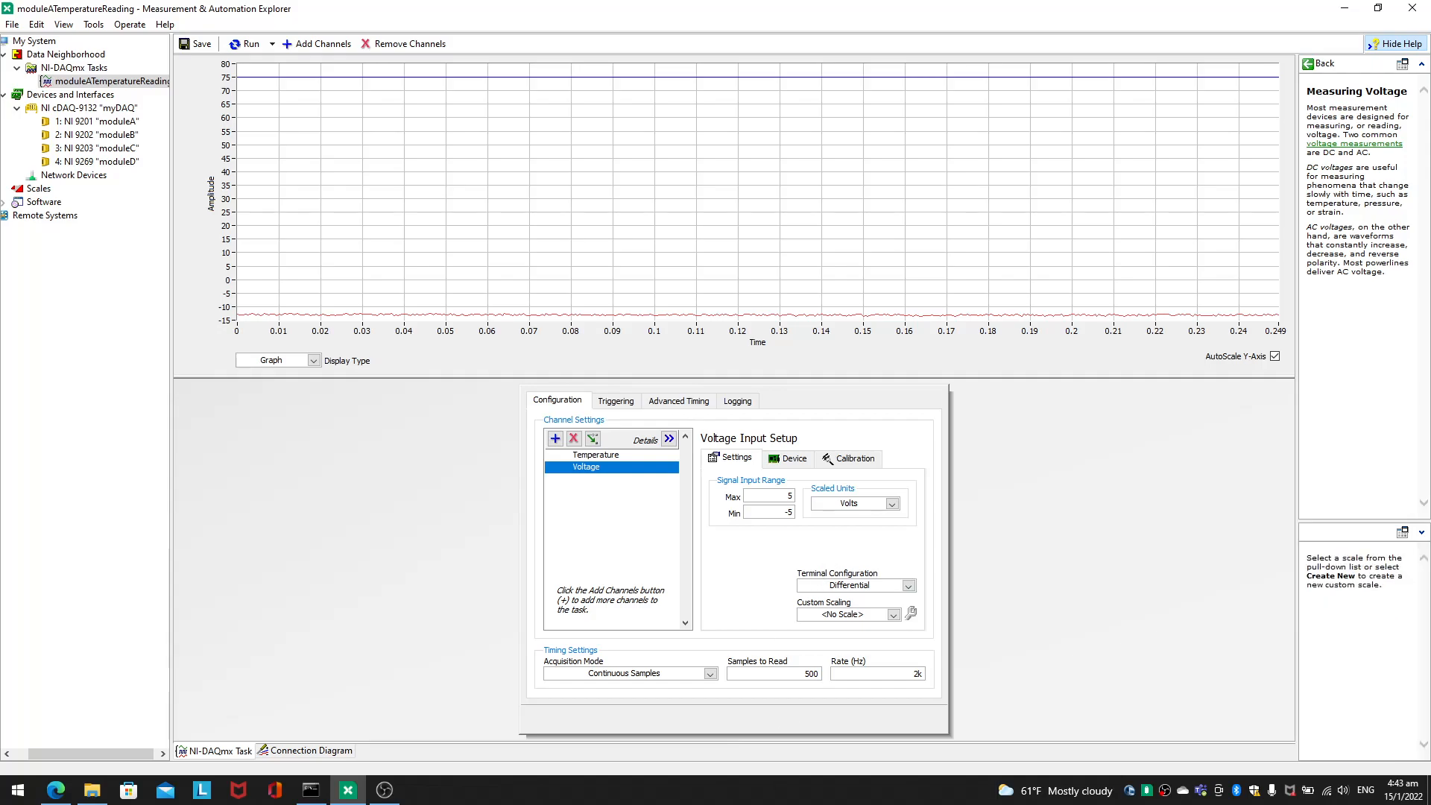
pyautogui.click(244, 44)
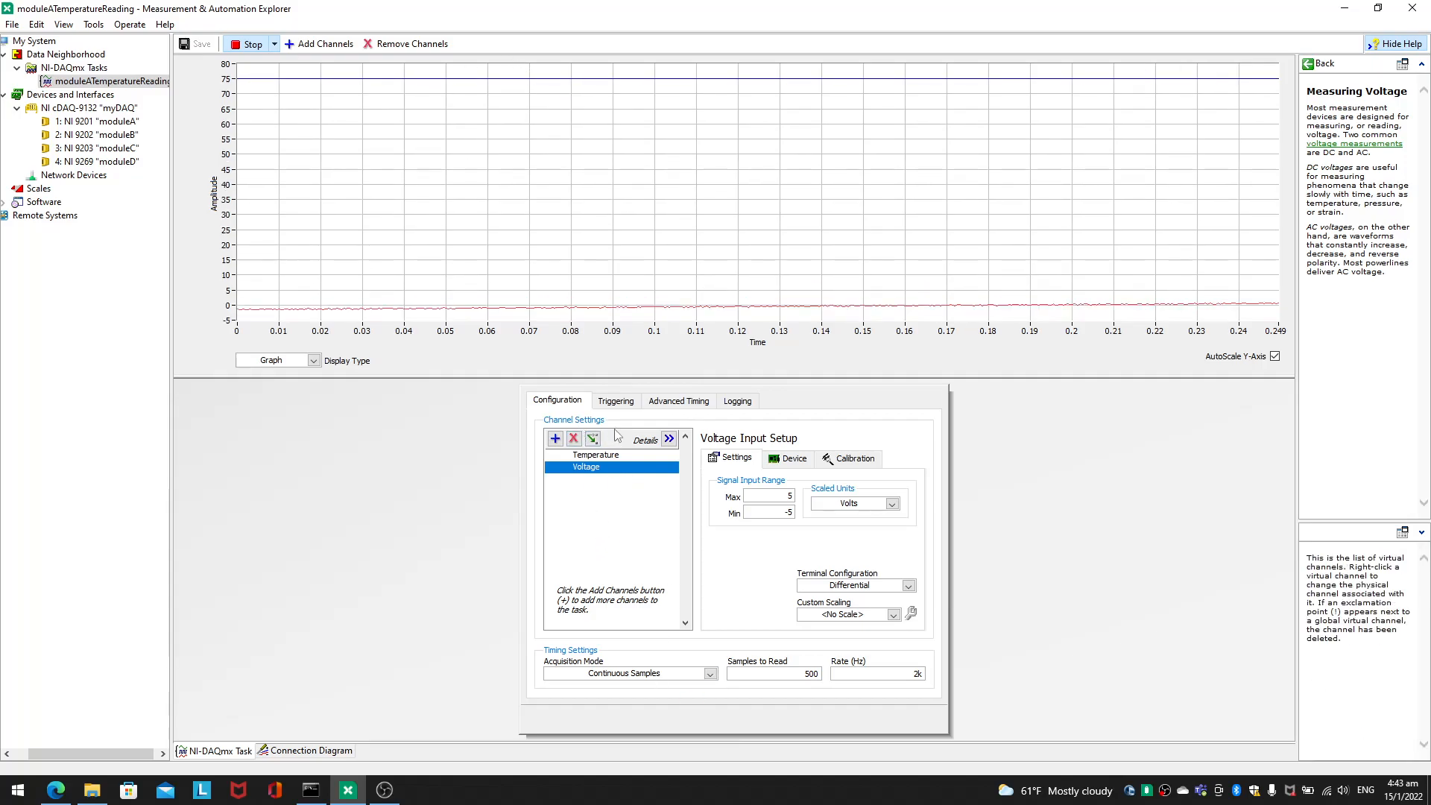
# Step: Try Built In and Channel as the Temperature channel's CJC source before restoring Constant
pyautogui.click(595, 455)
pyautogui.click(765, 586)
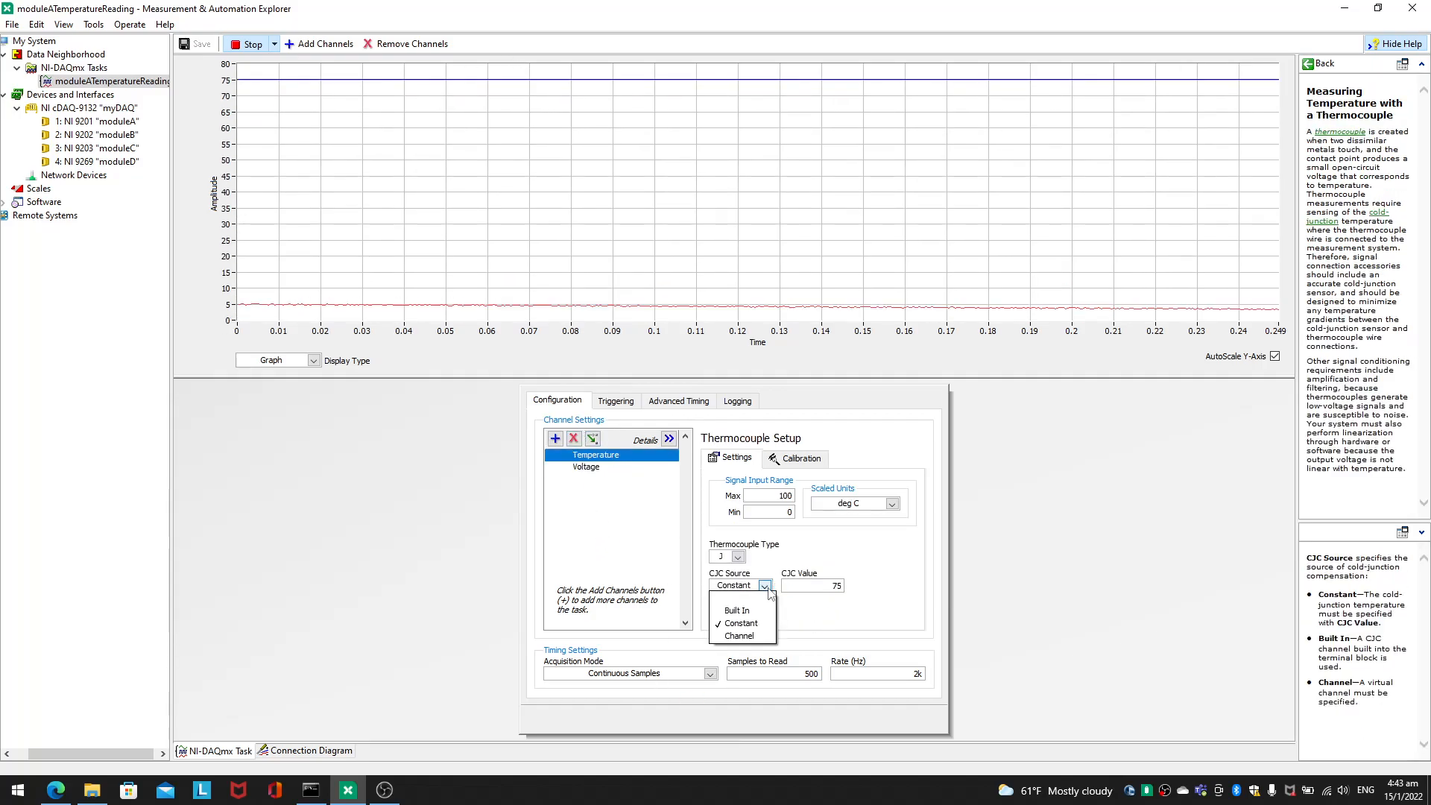
pyautogui.click(772, 611)
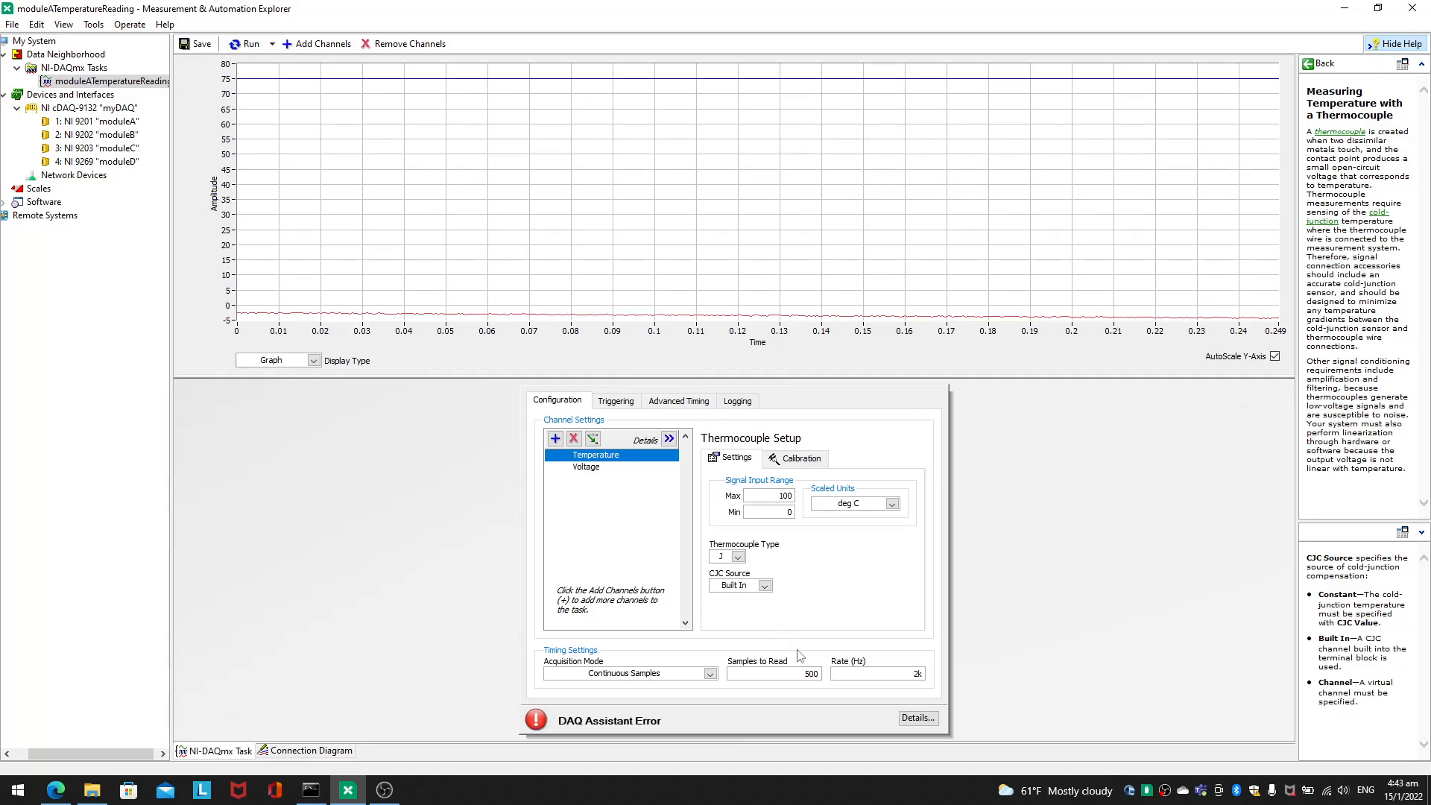
pyautogui.click(764, 586)
pyautogui.click(742, 635)
pyautogui.click(764, 586)
pyautogui.click(741, 623)
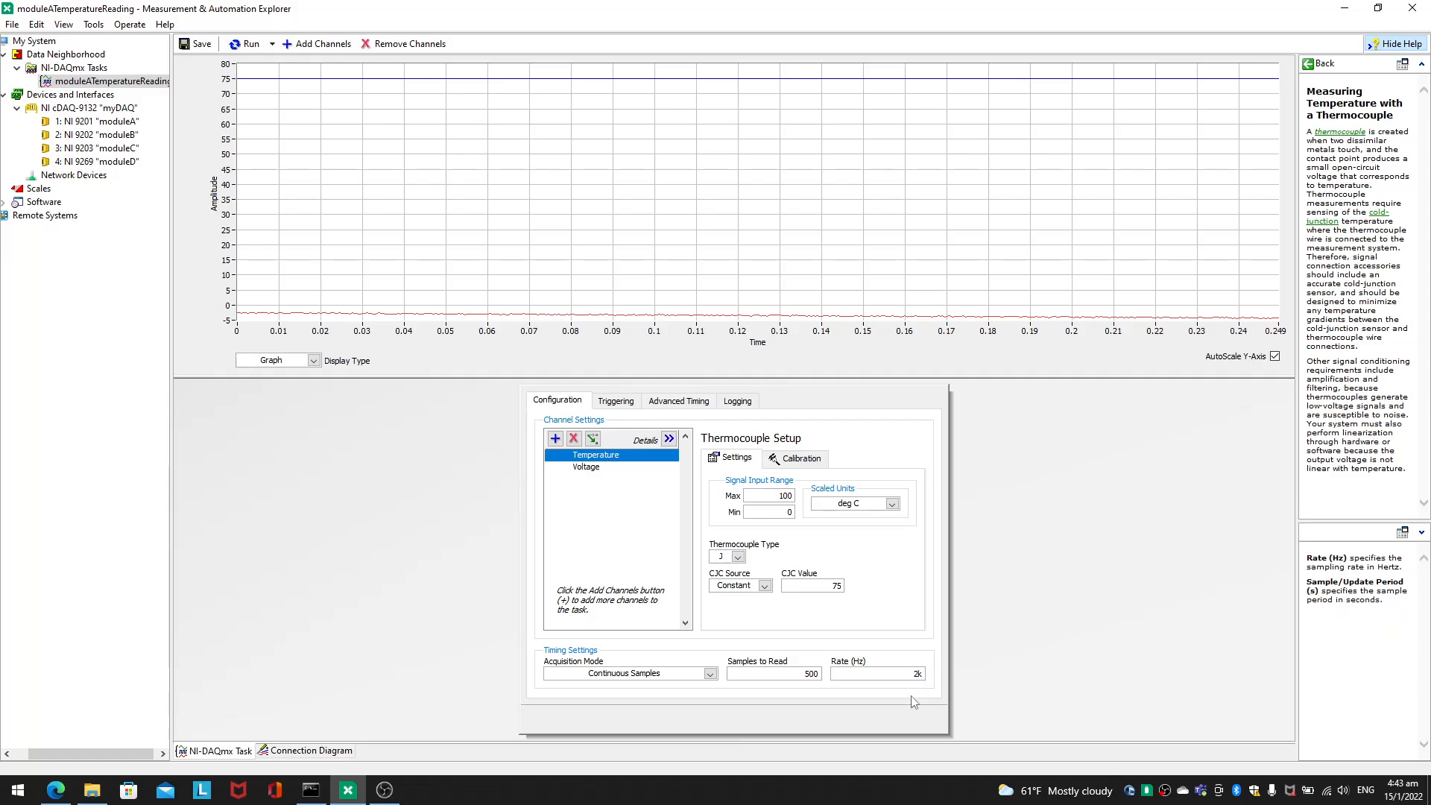
# Step: Run the task and try a CJC value of 50 before setting the Temperature channel's CJC value to 20
pyautogui.click(246, 44)
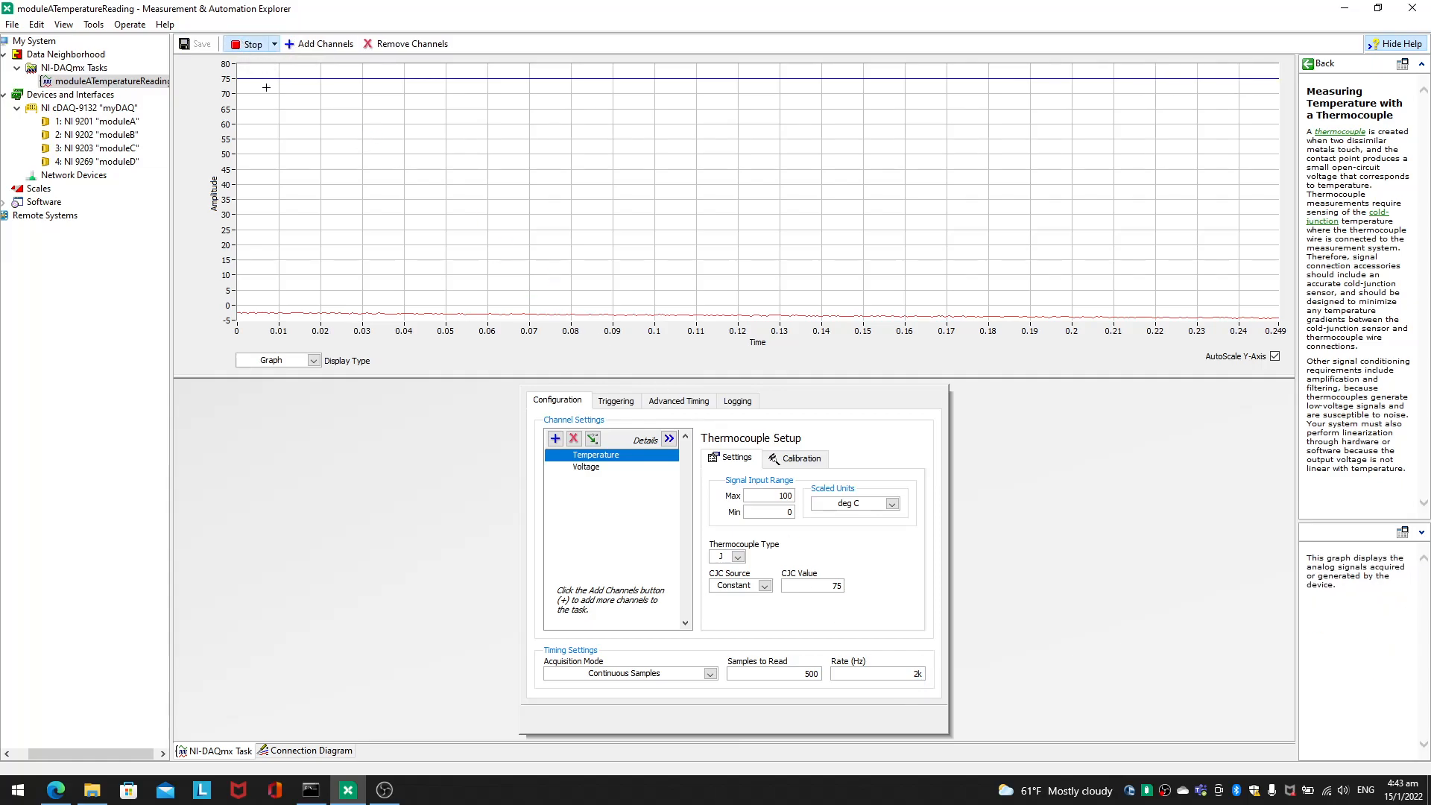
pyautogui.doubleClick(833, 586)
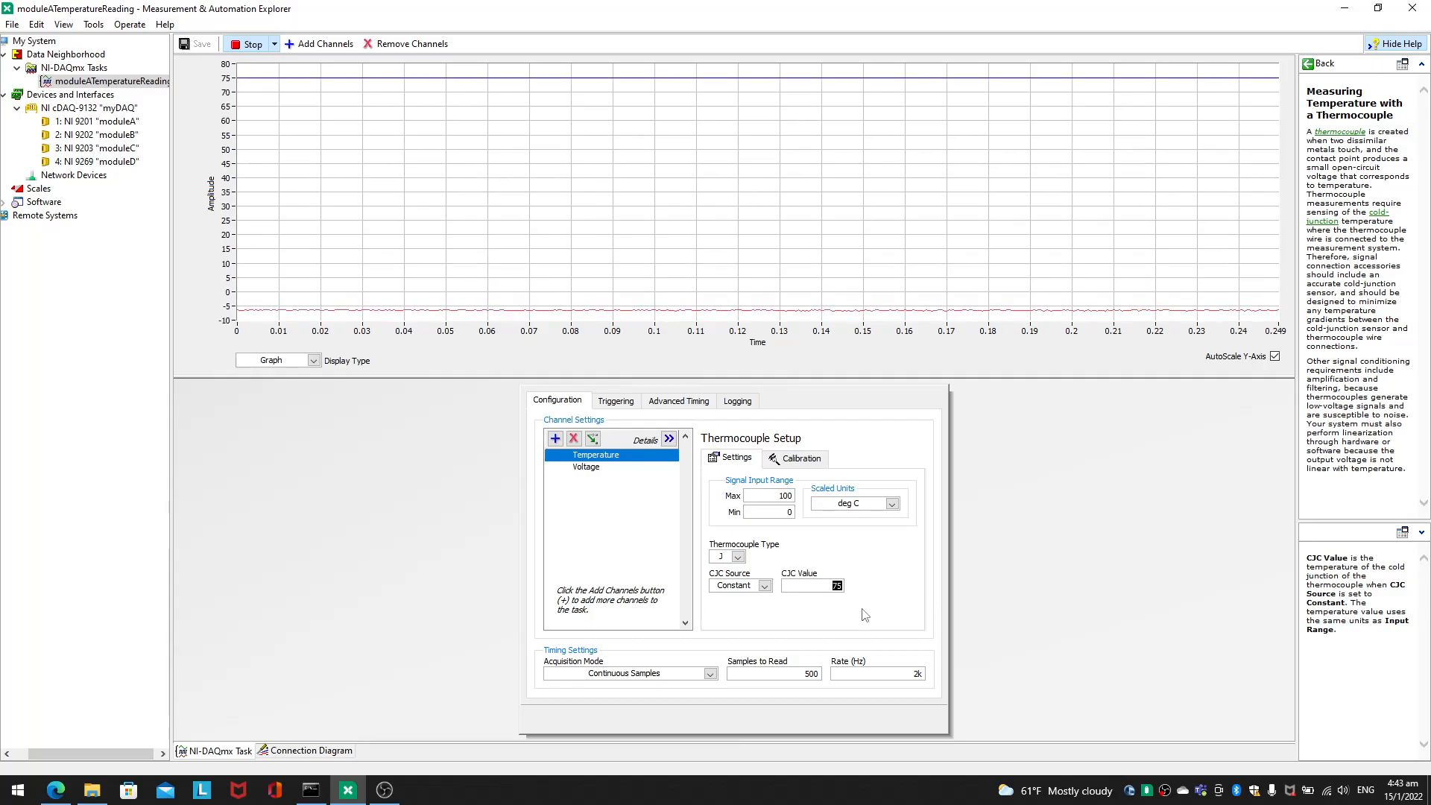
pyautogui.write('50')
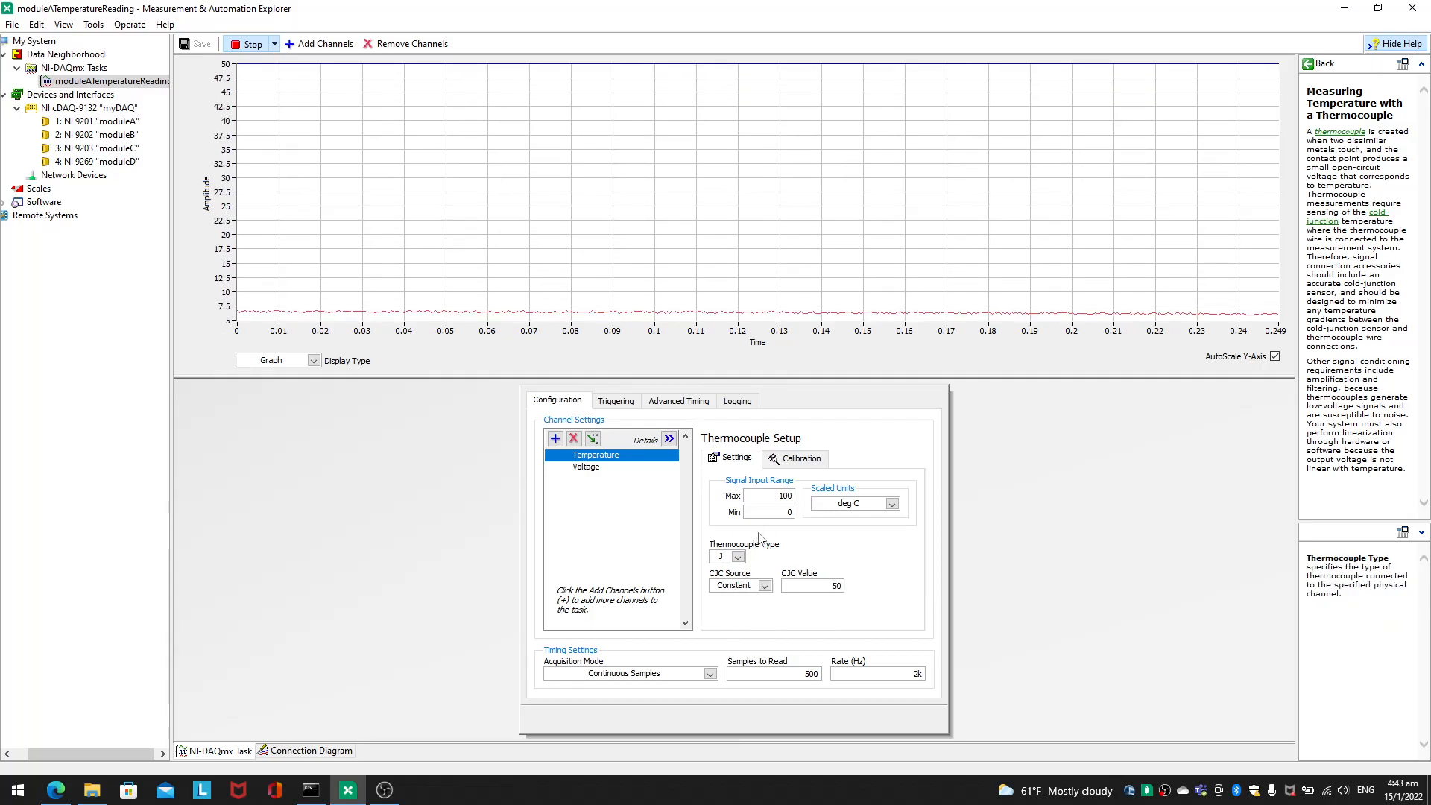
pyautogui.doubleClick(835, 586)
pyautogui.write('0')
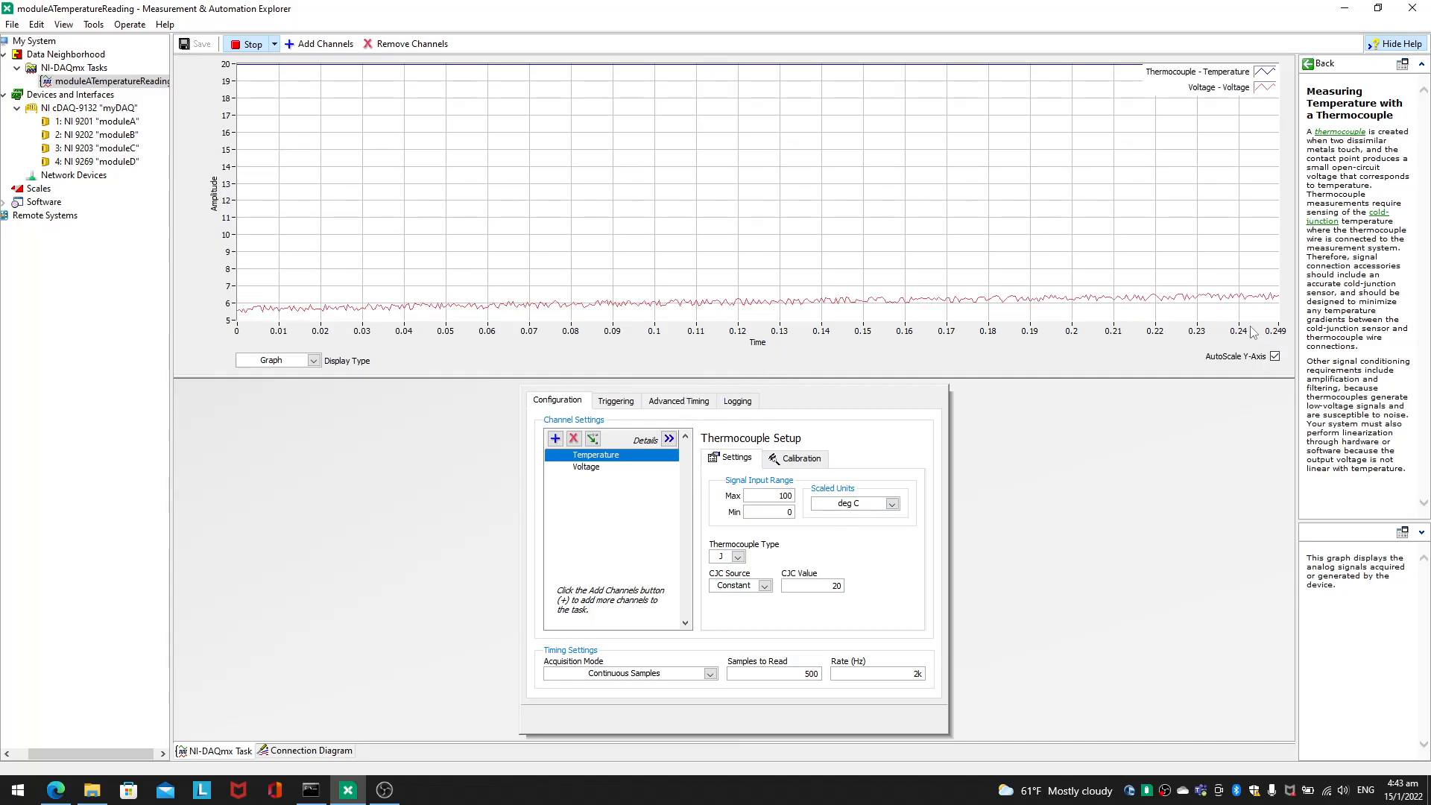
# Step: Set the task's Samples to Read to 2000 while it is running
pyautogui.doubleClick(812, 673)
pyautogui.write('20')
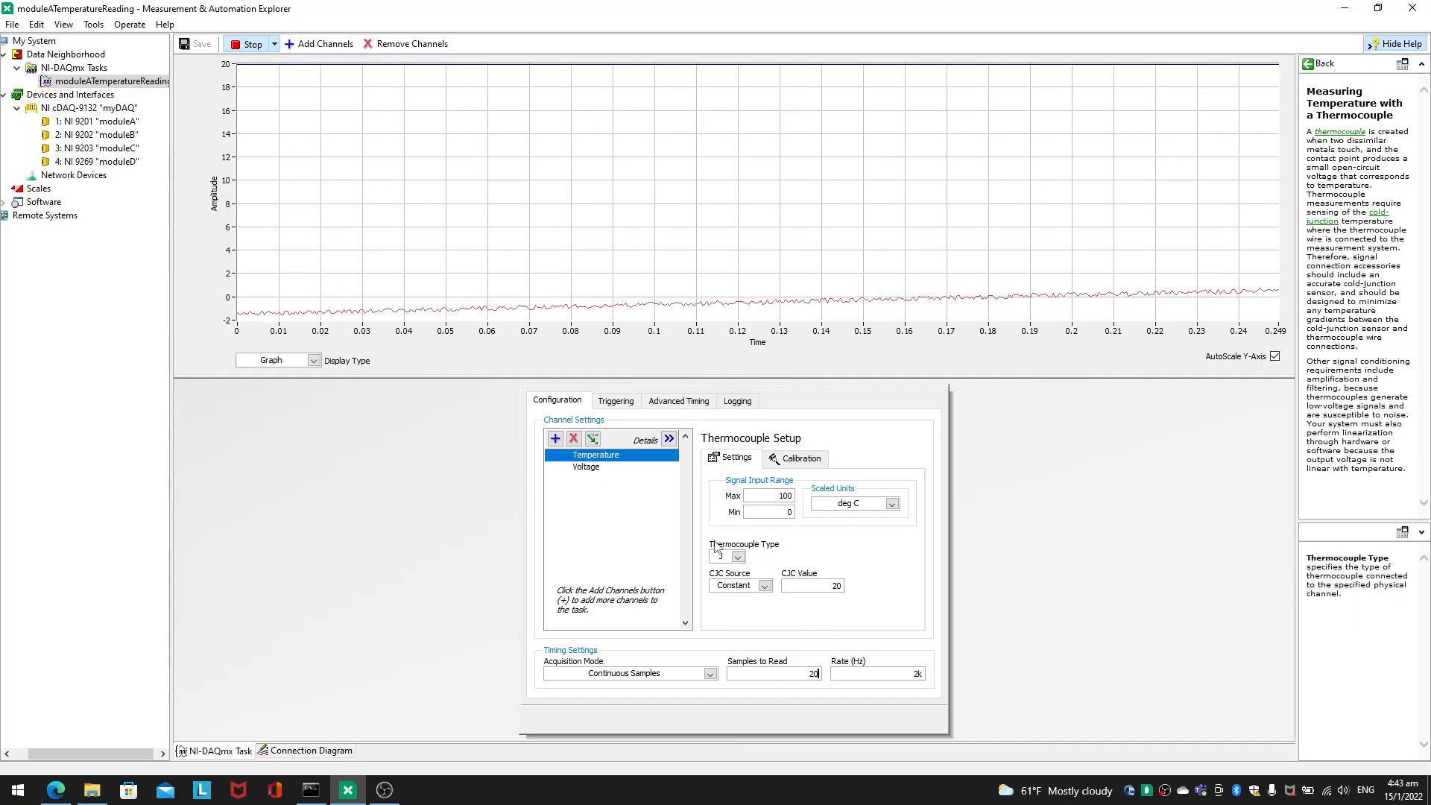
pyautogui.write('00')
pyautogui.click(715, 544)
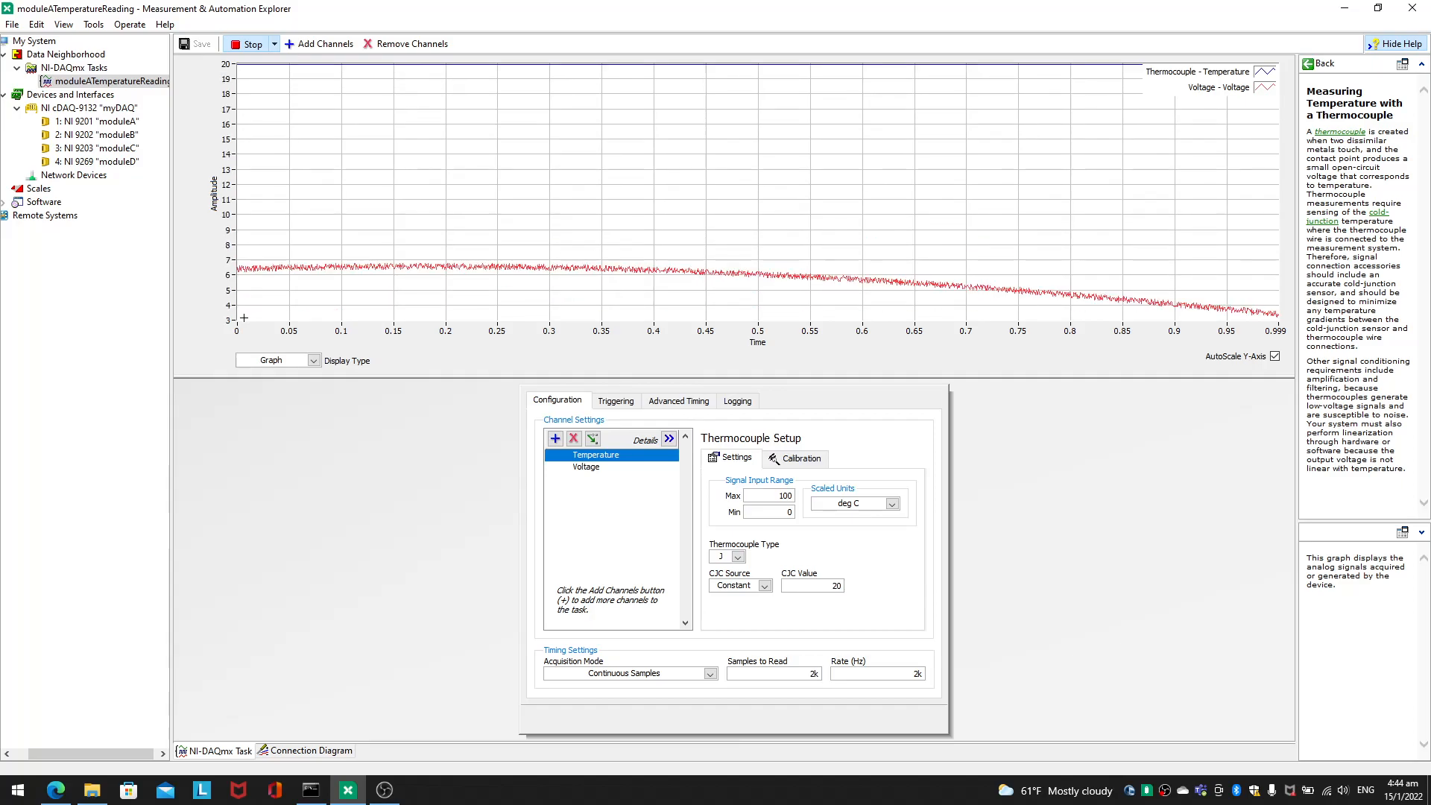
# Step: Switch to the browser to review the NI articles on creating NI-DAQmx tasks and simulated devices, and return to NI MAX
pyautogui.moveTo(56, 790)
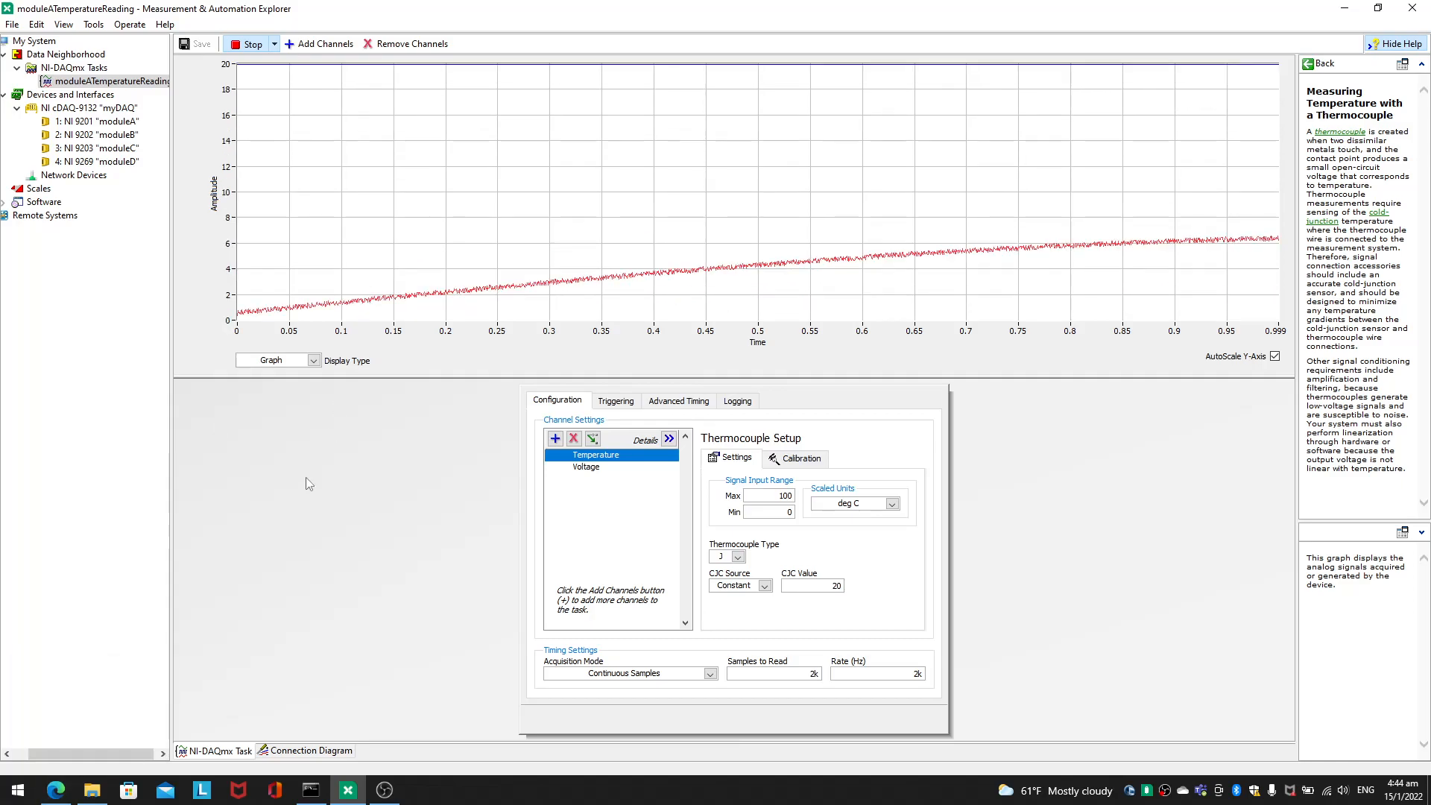
pyautogui.click(56, 791)
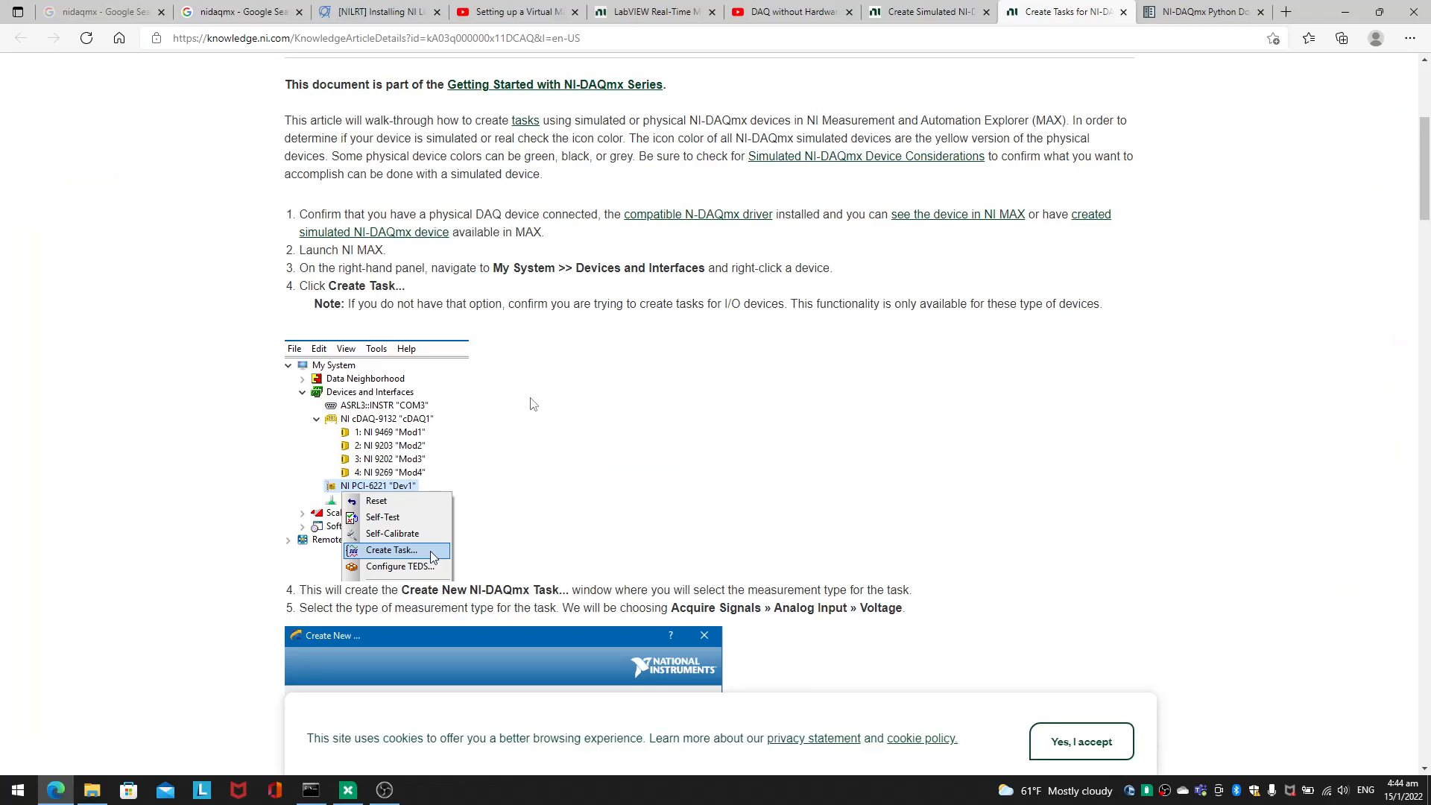
pyautogui.scroll(5, 533, 404)
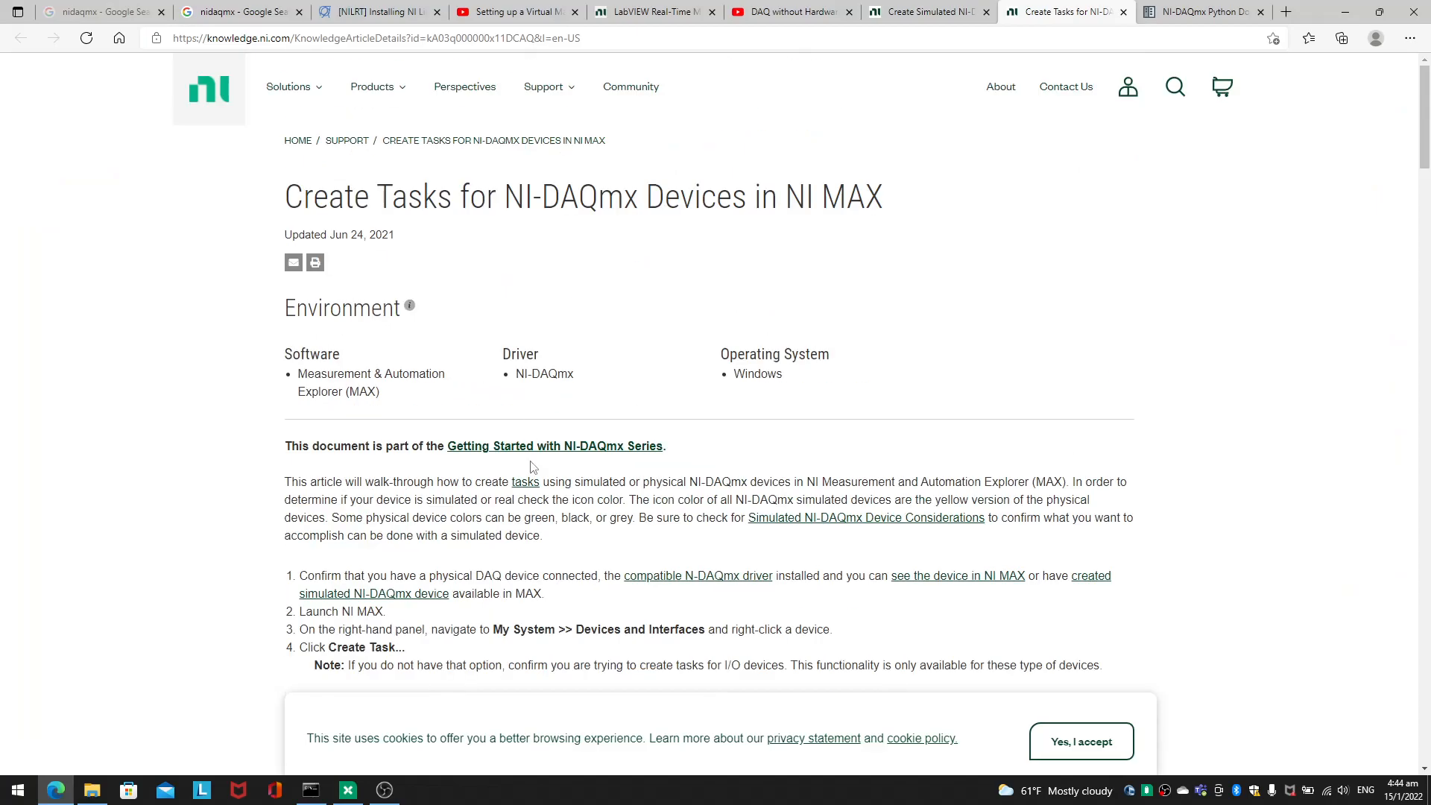
pyautogui.click(941, 18)
pyautogui.scroll(8, 759, 585)
pyautogui.scroll(15, 758, 586)
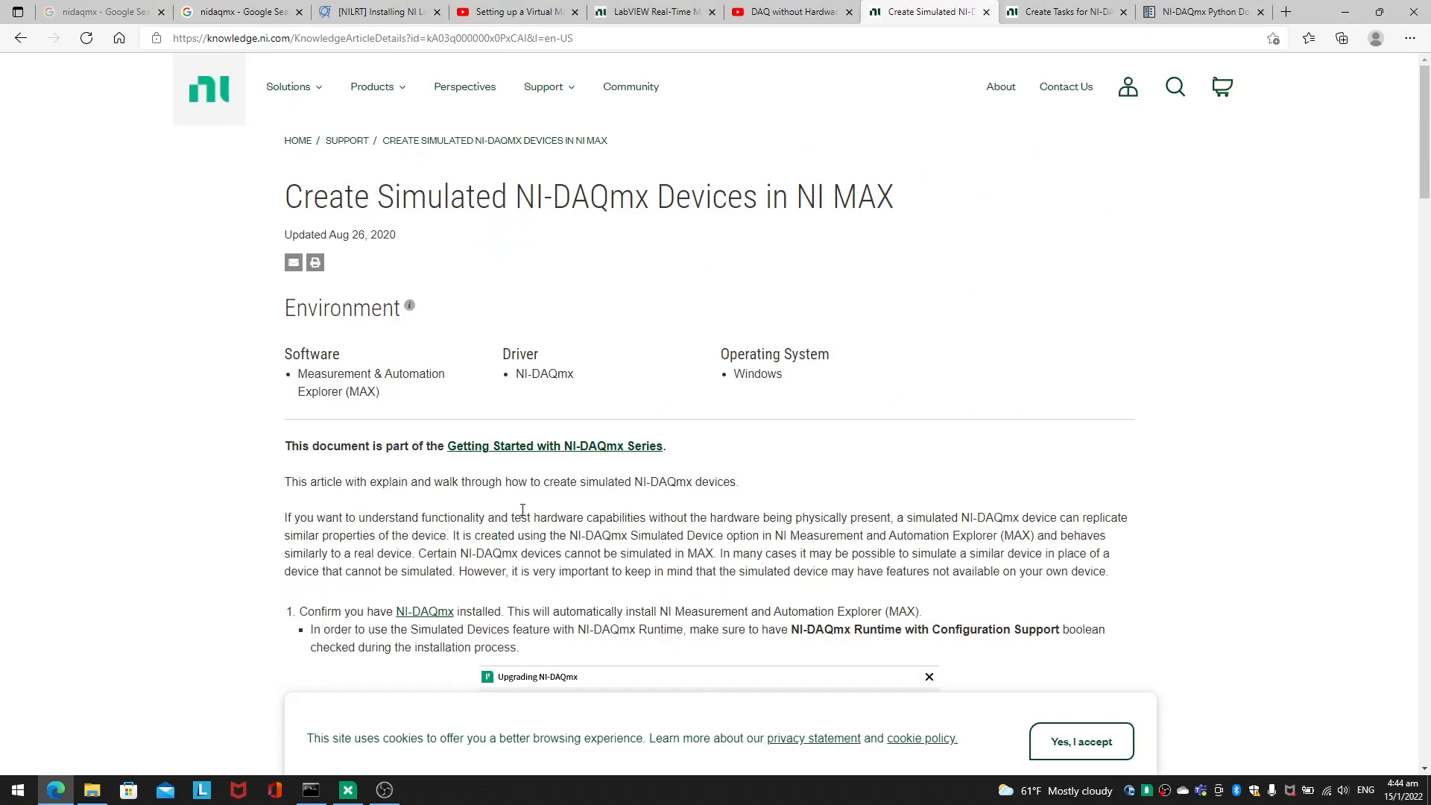
pyautogui.moveTo(286, 501); pyautogui.dragTo(452, 537)
pyautogui.click(453, 539)
pyautogui.click(387, 796)
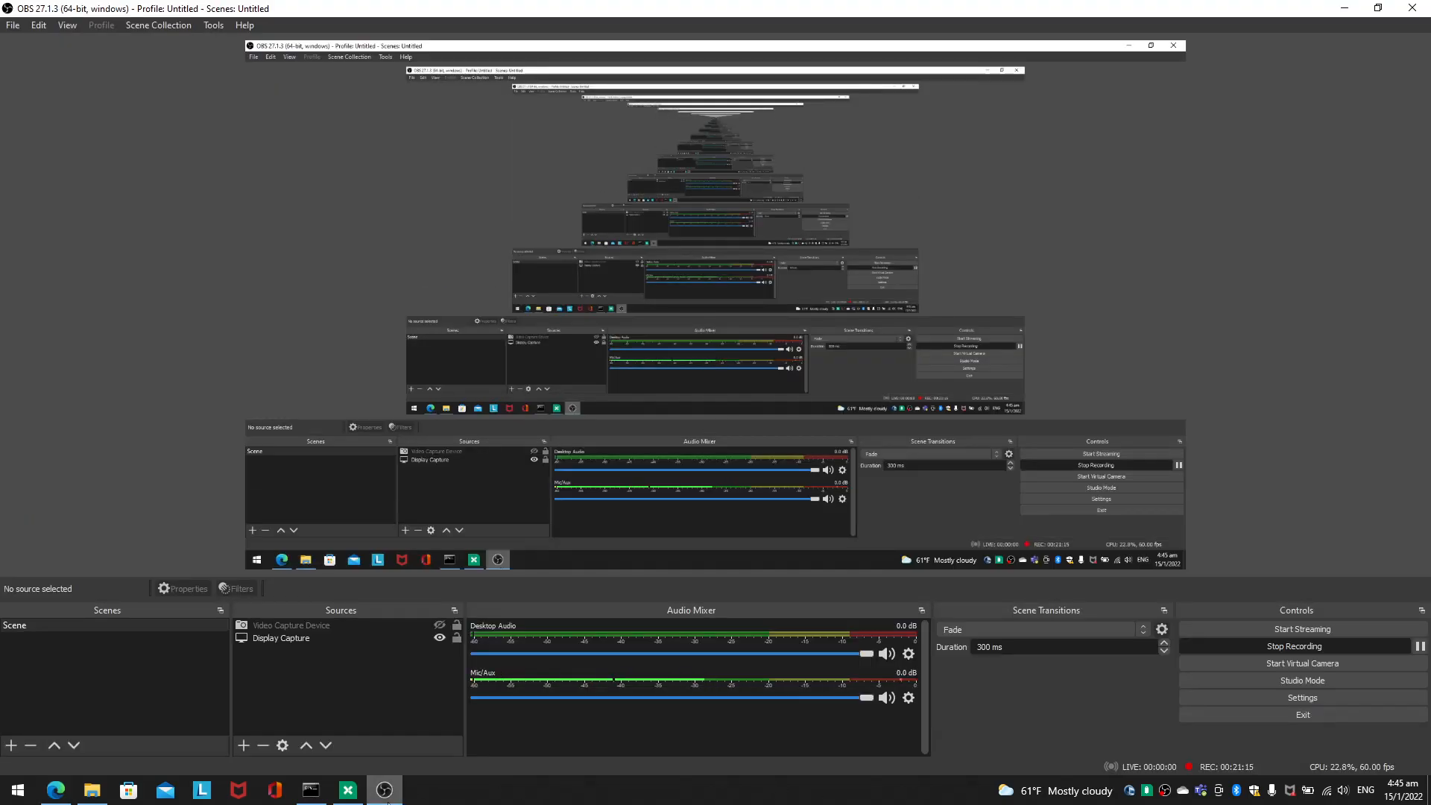
pyautogui.click(386, 796)
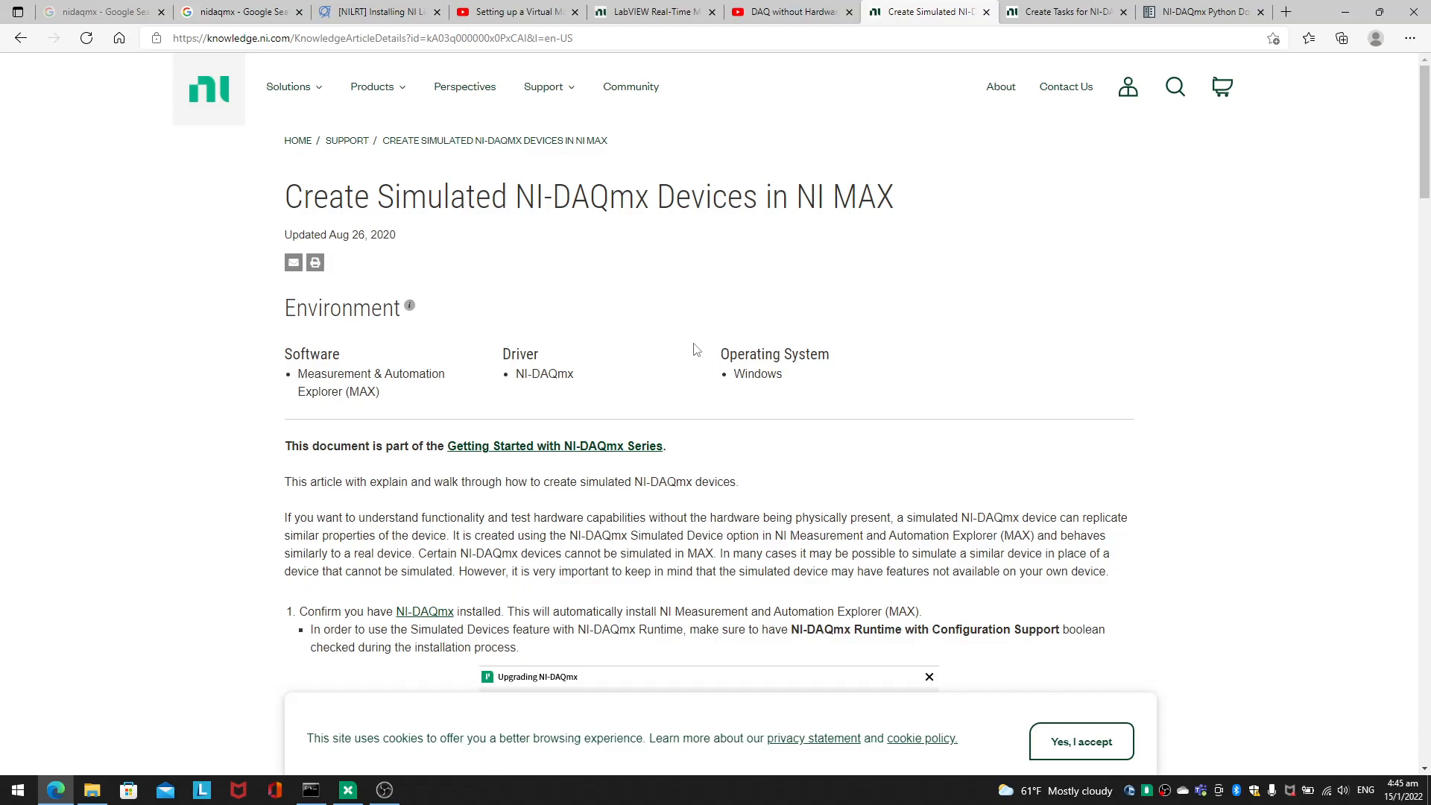
pyautogui.click(1344, 12)
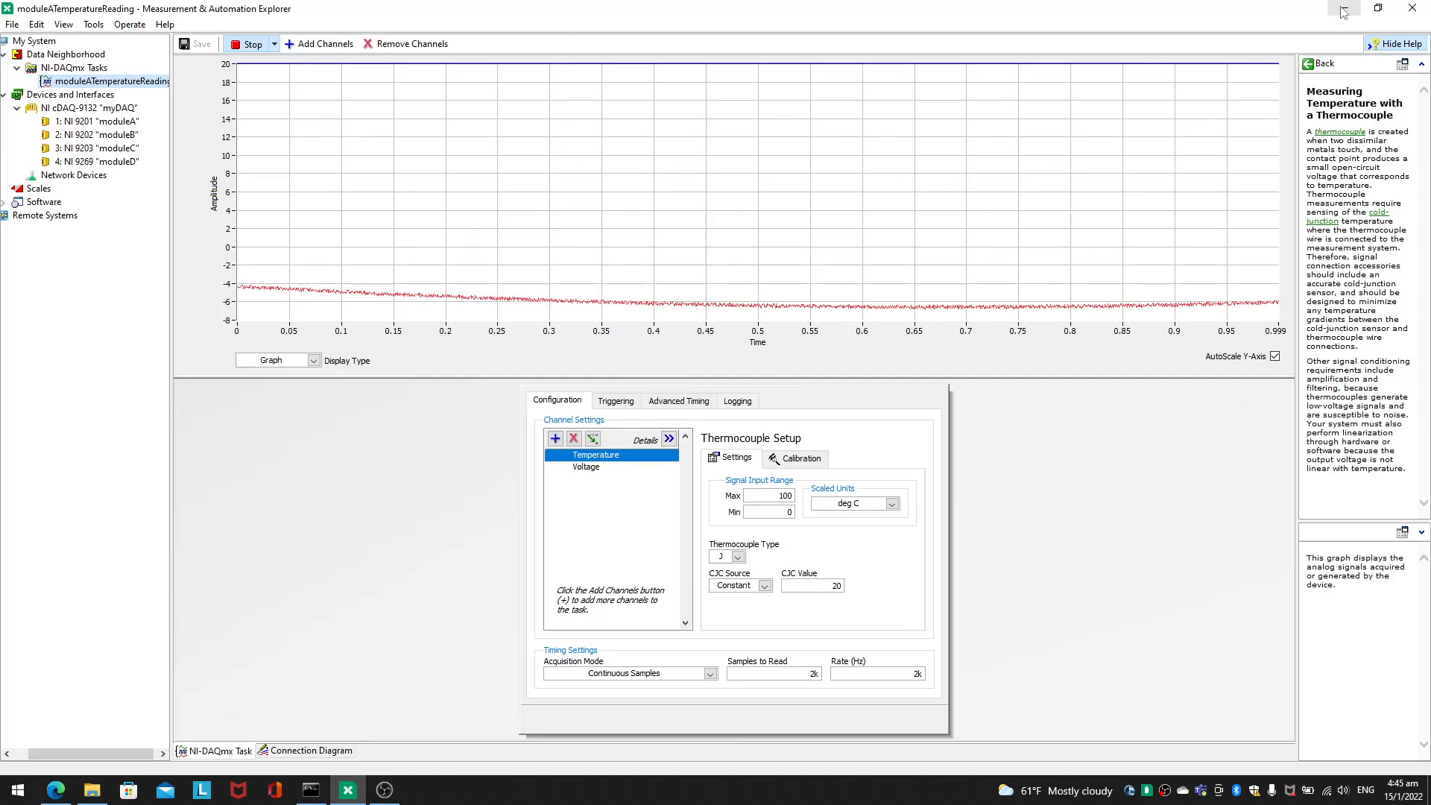